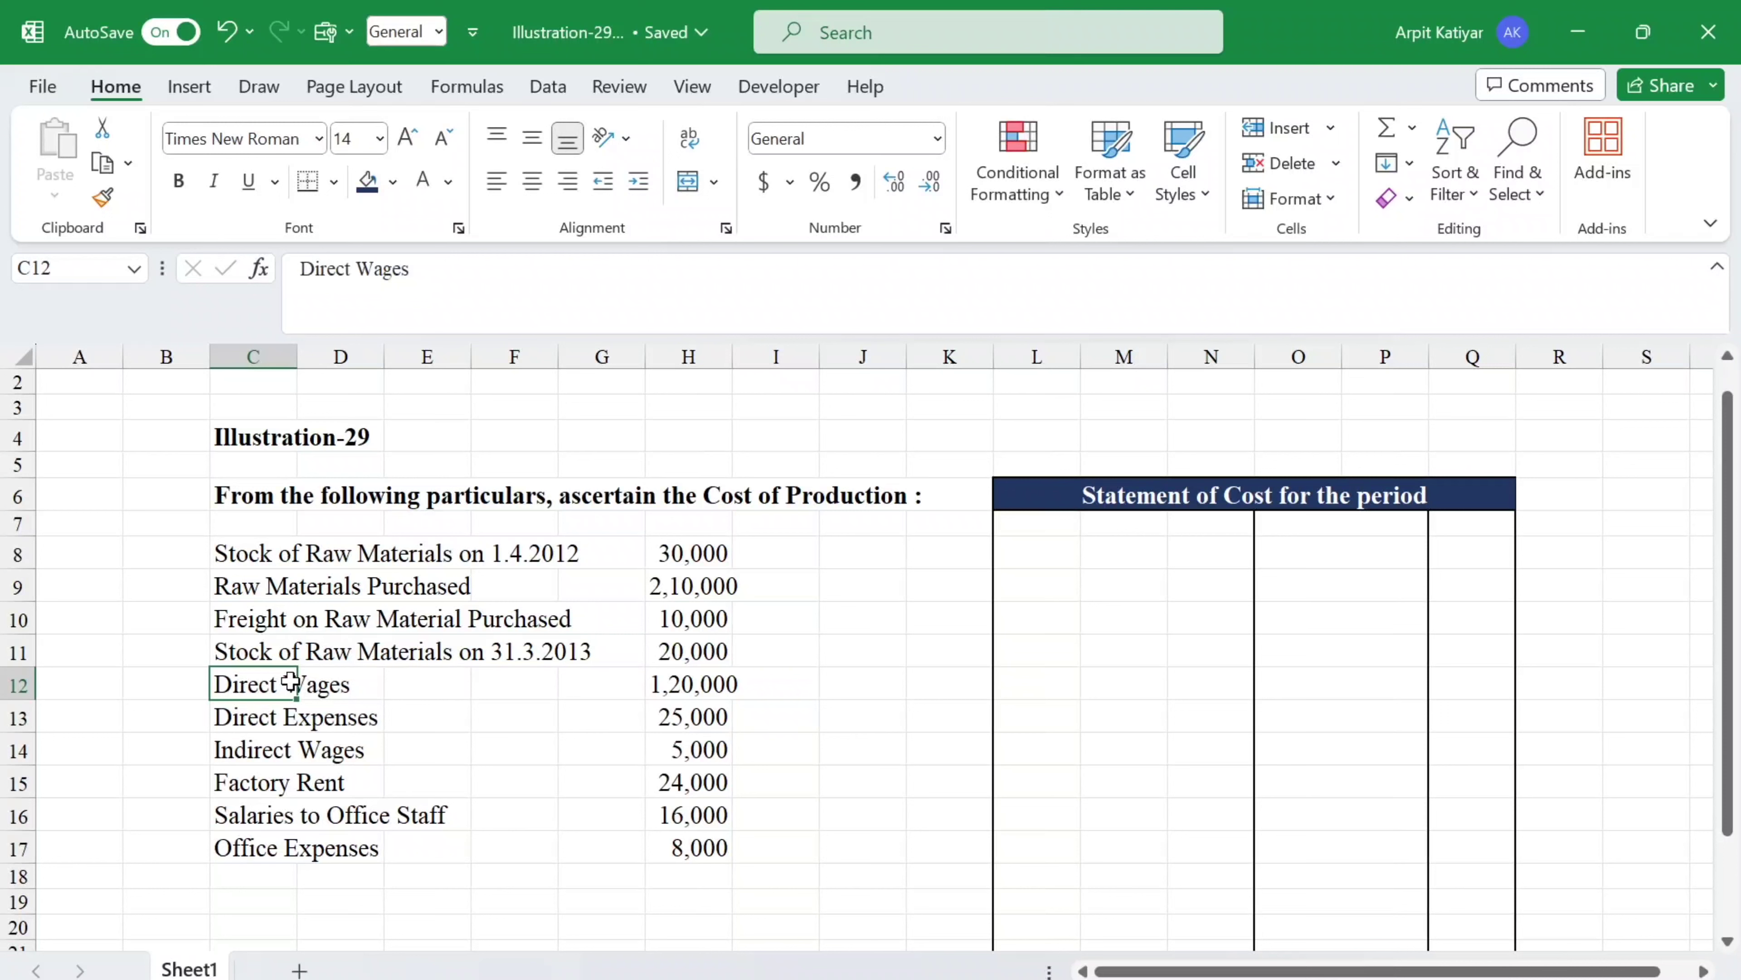
# Go through the cost items in the problem data from Direct Expenses down to Office Expenses.
pyautogui.click(262, 725)
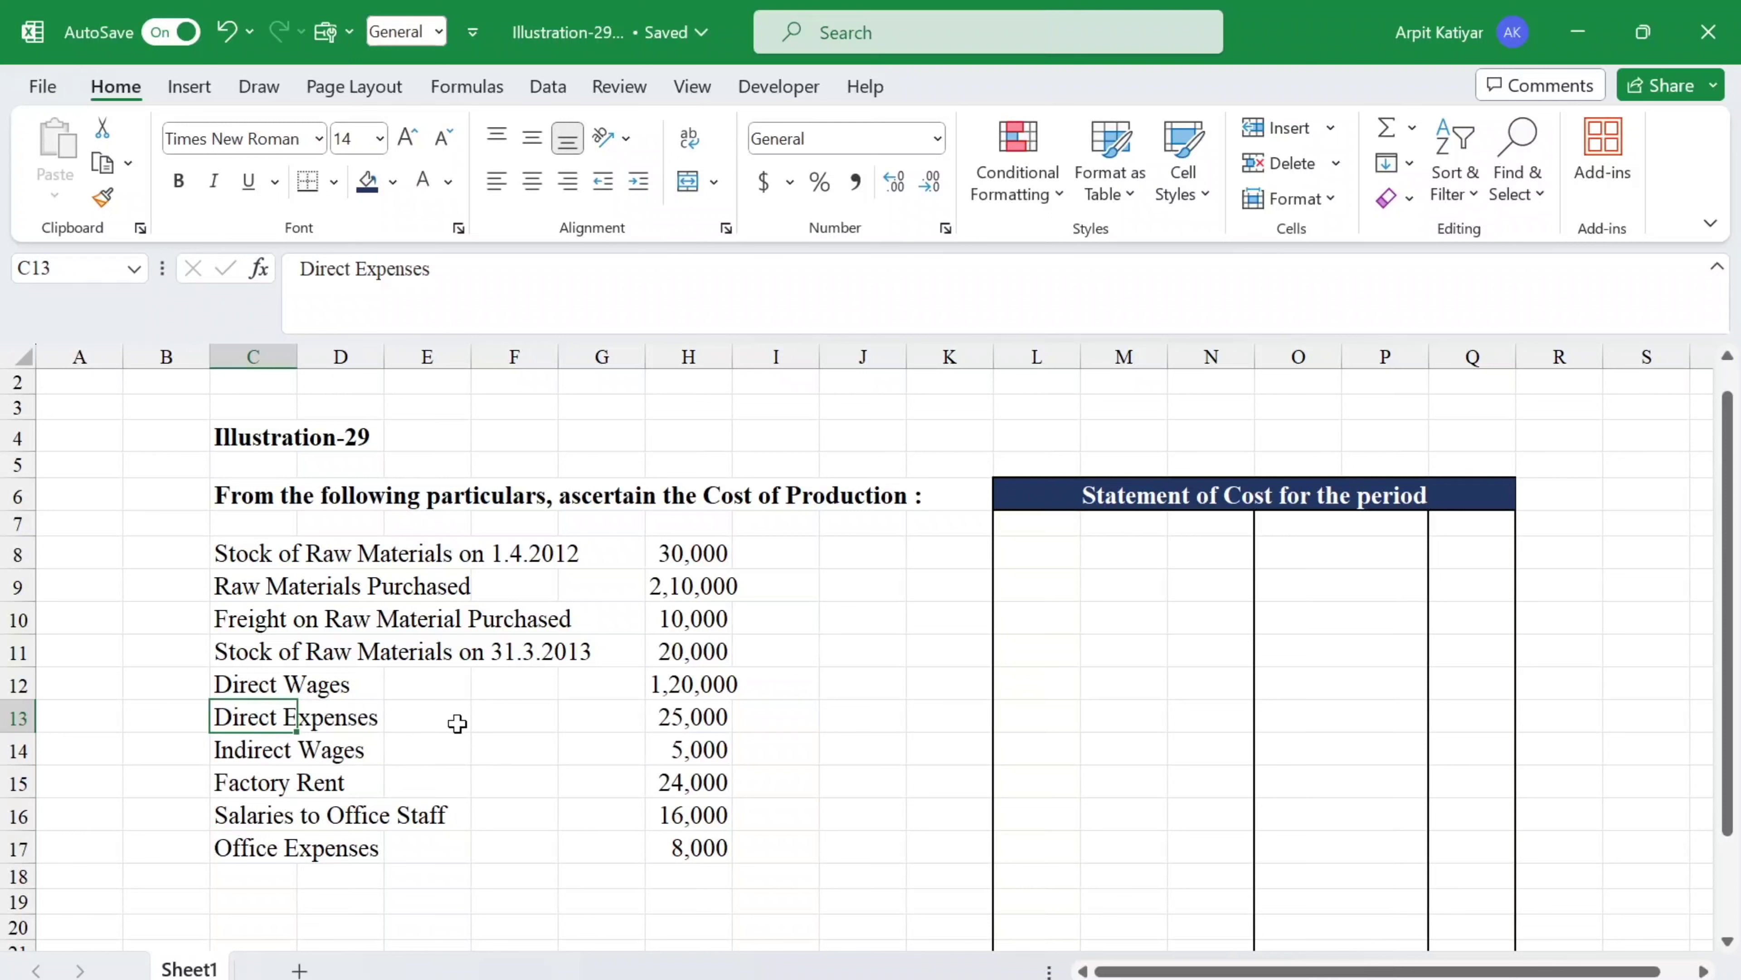
pyautogui.click(300, 750)
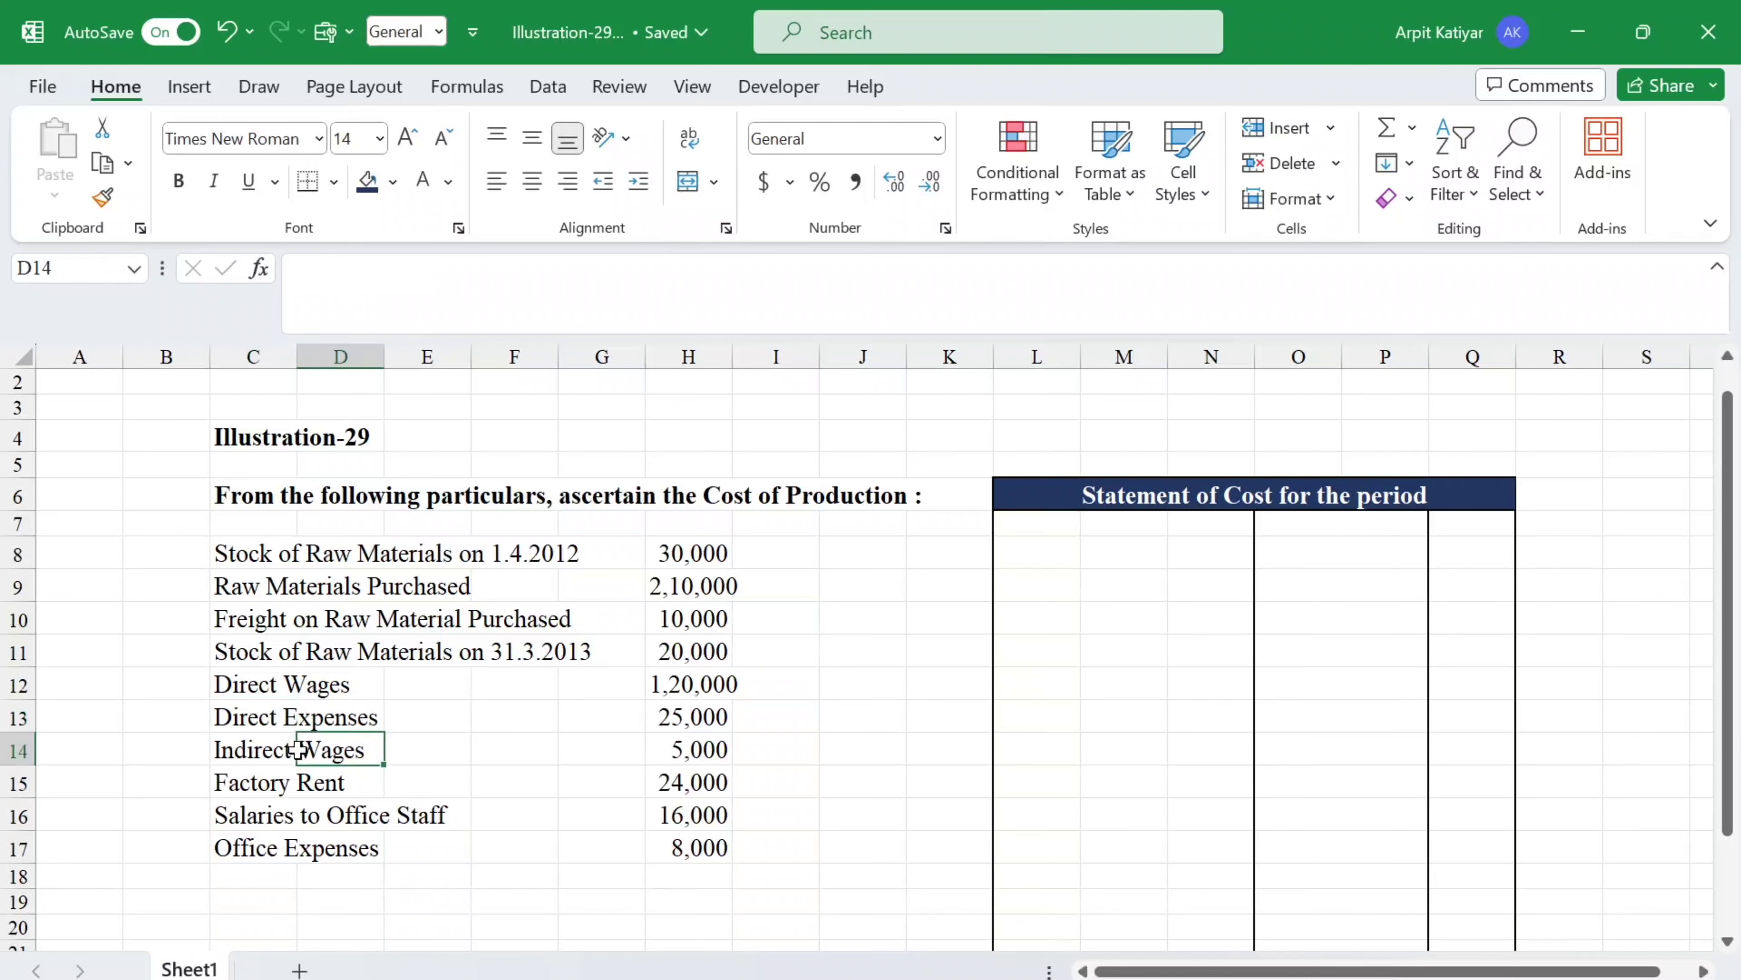
pyautogui.click(266, 784)
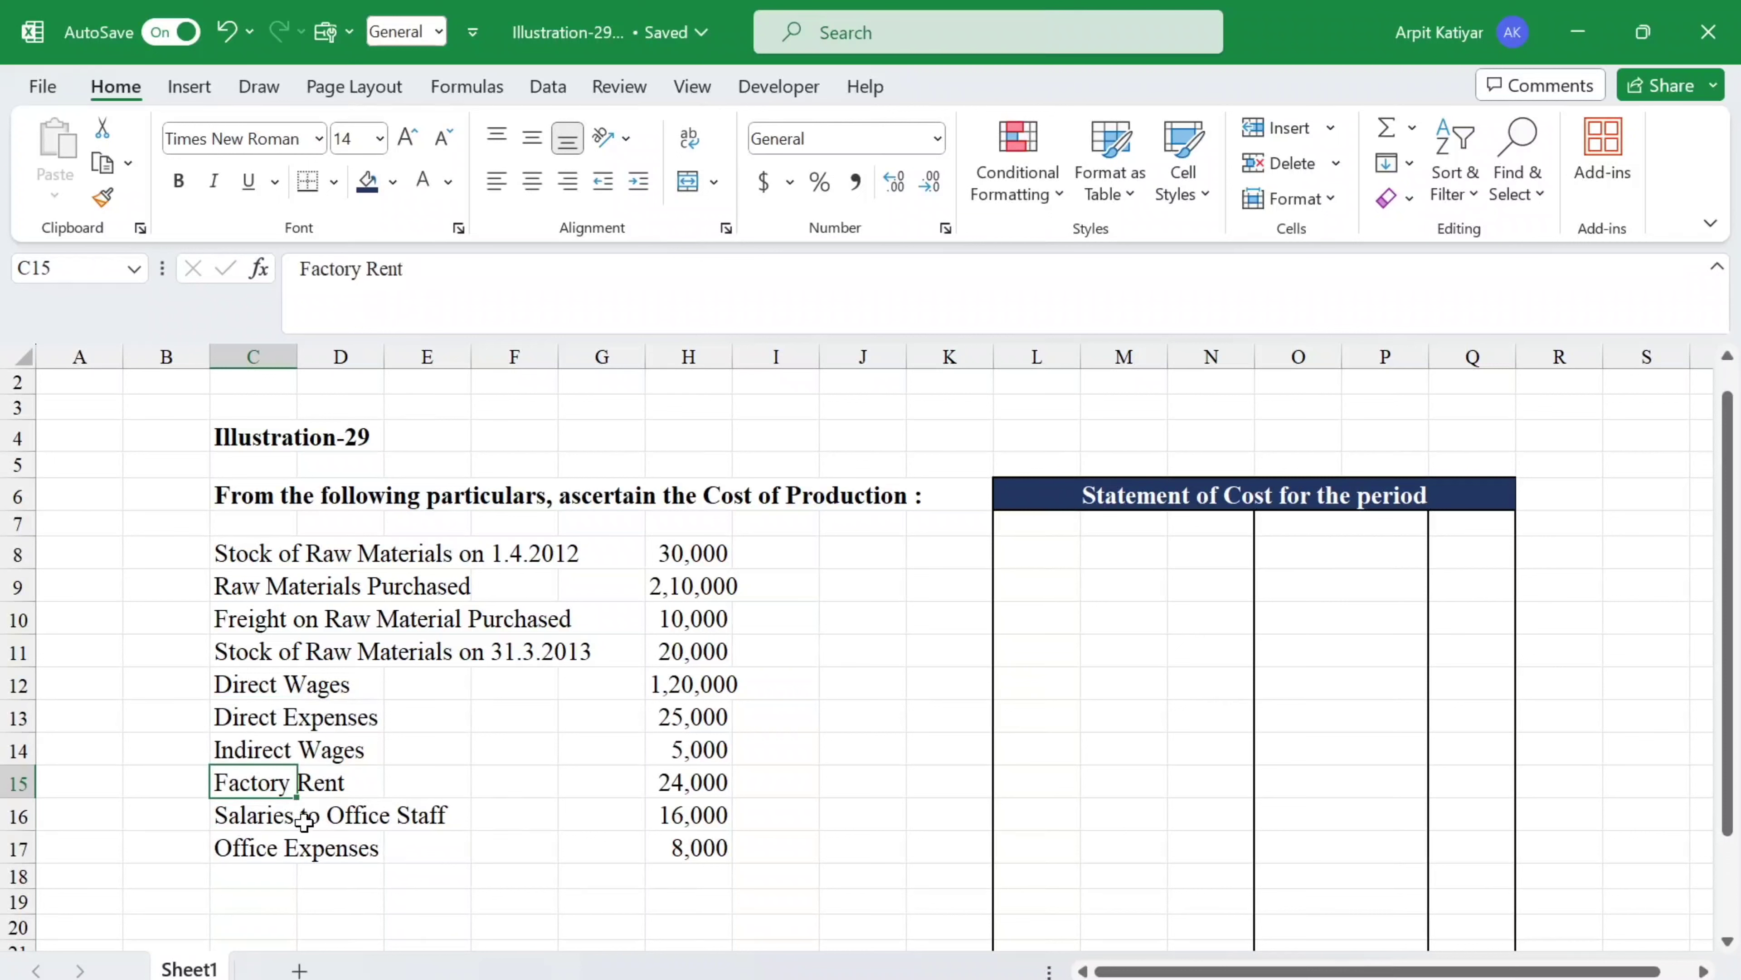
pyautogui.click(241, 820)
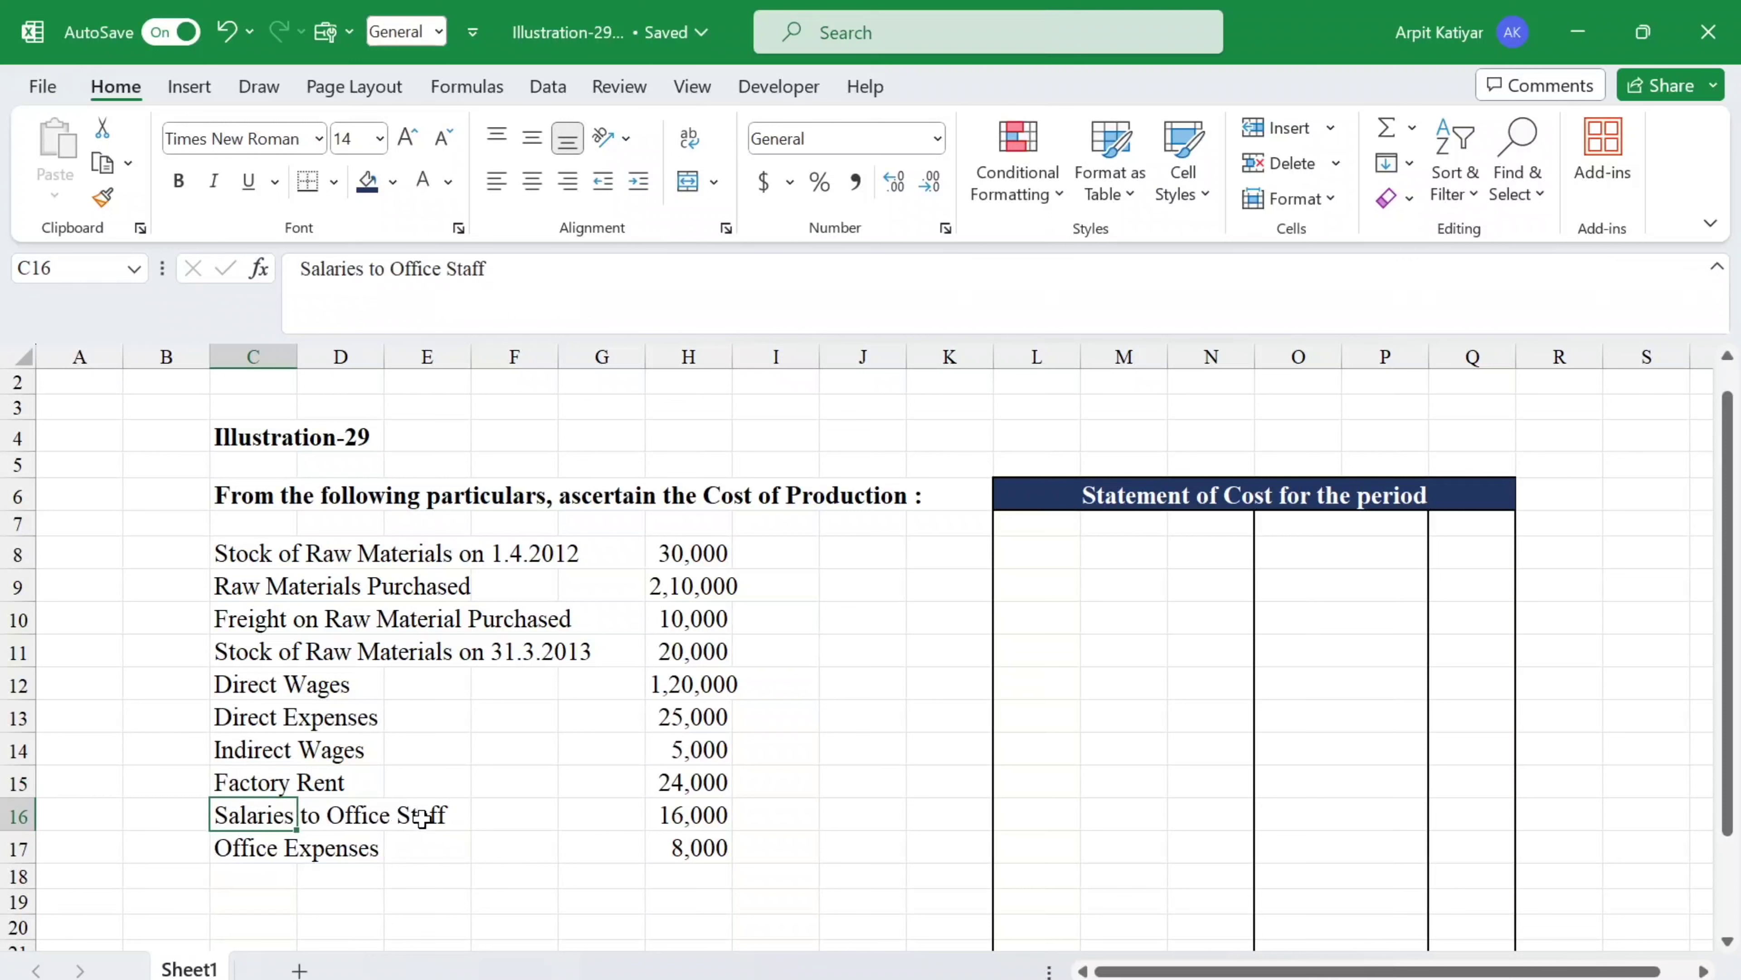
pyautogui.click(226, 840)
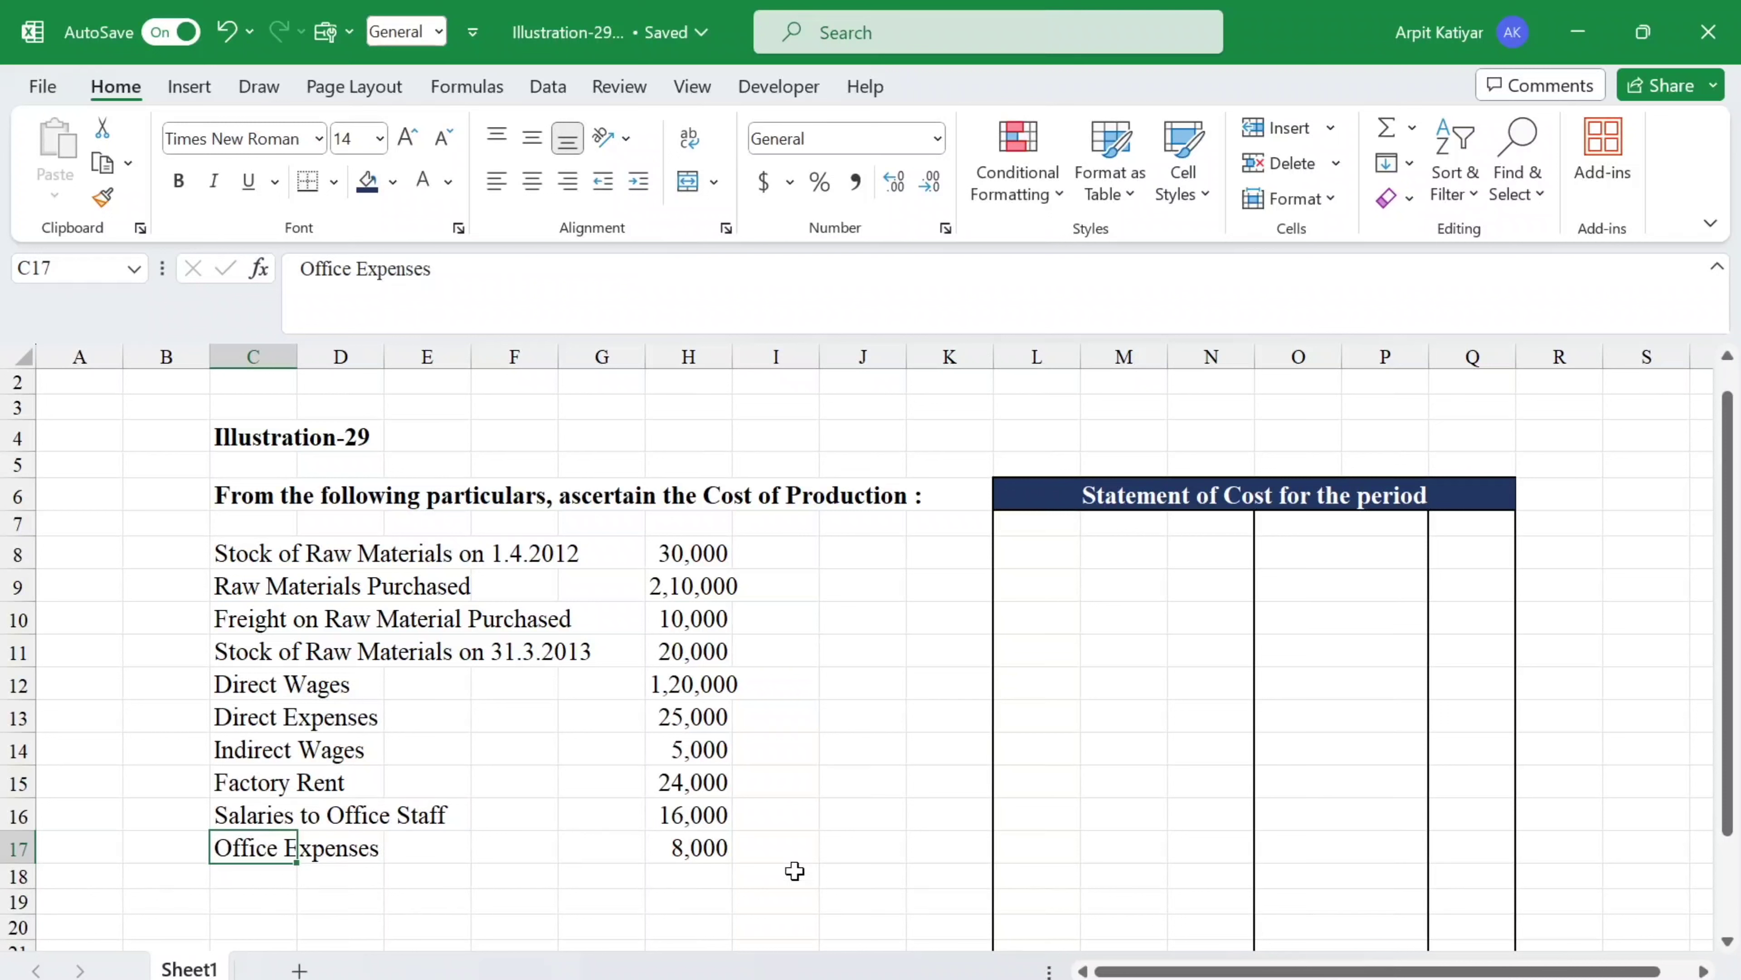
# Link L8, the first line of the cost statement, to the opening raw material stock label in C8.
pyautogui.click(1042, 552)
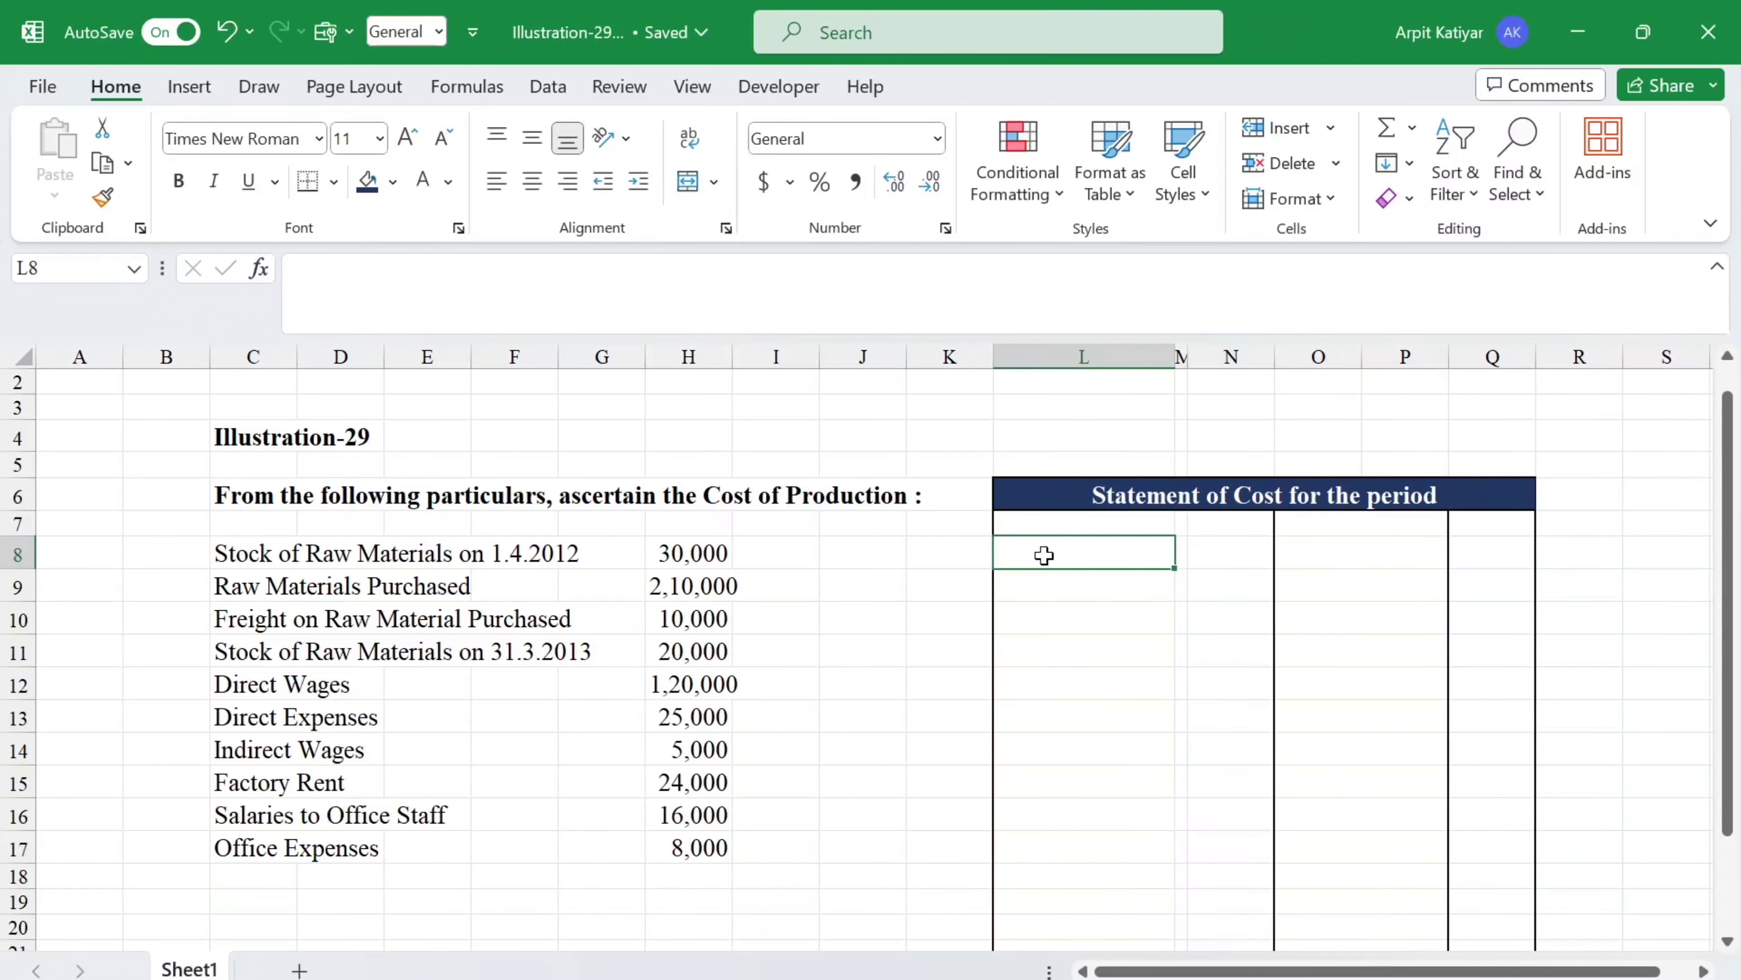
pyautogui.write('=')
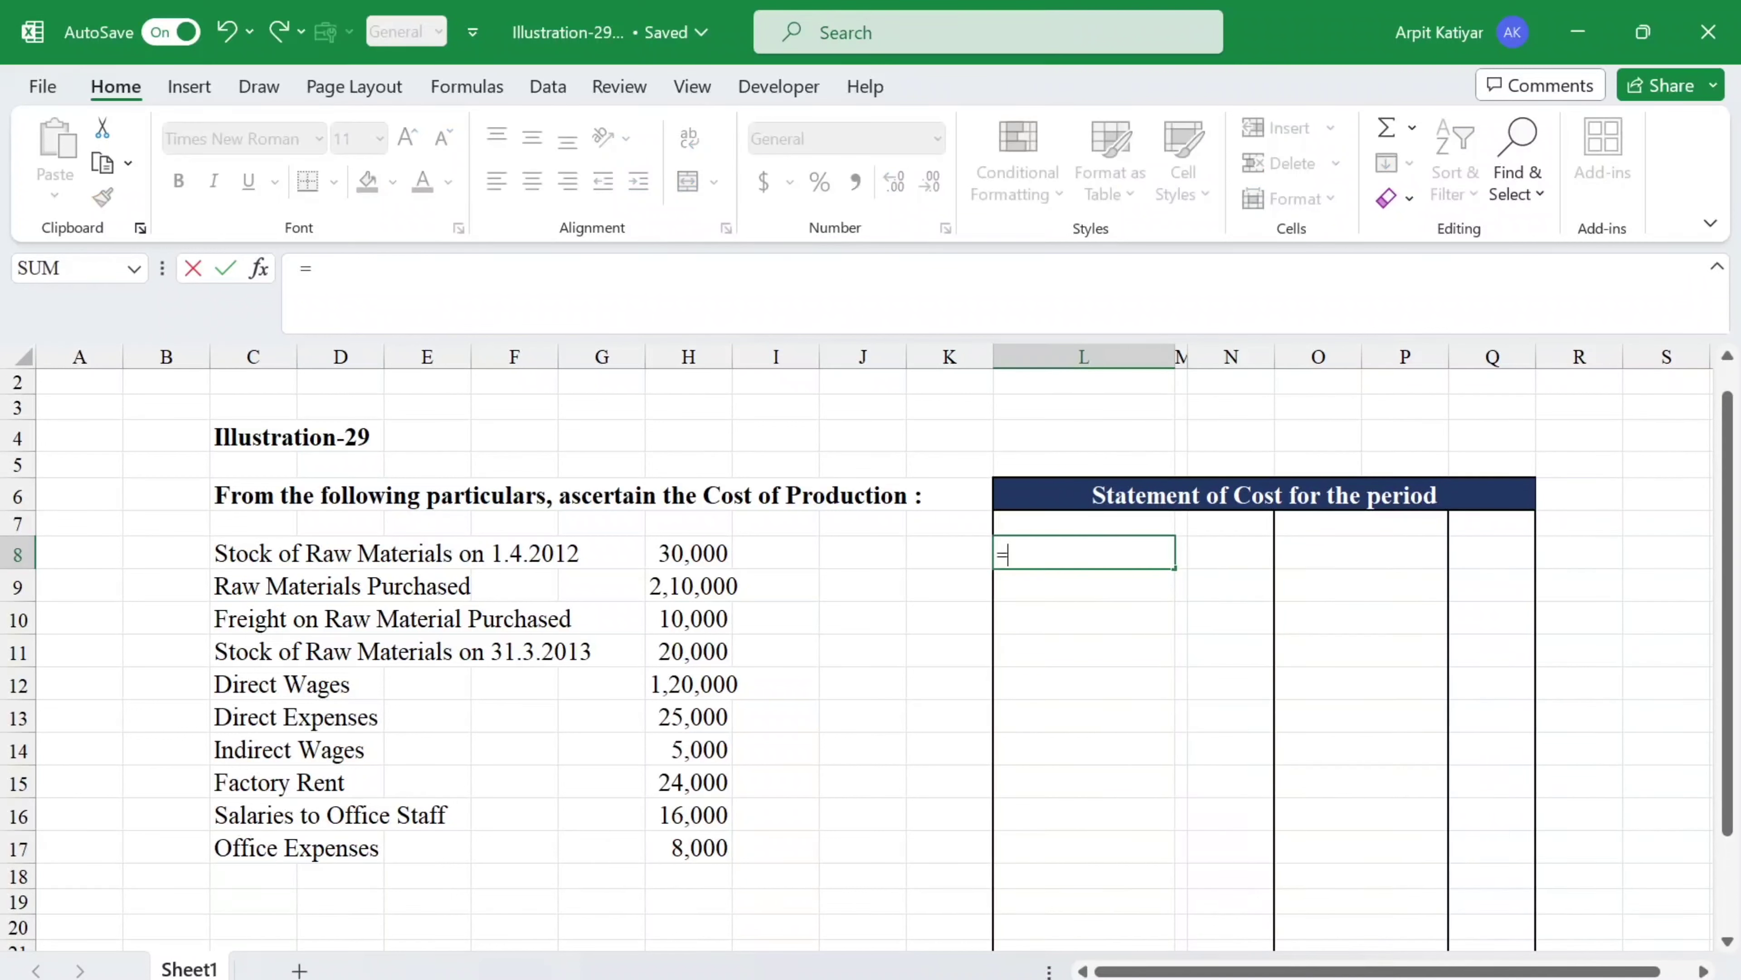
pyautogui.click(316, 551)
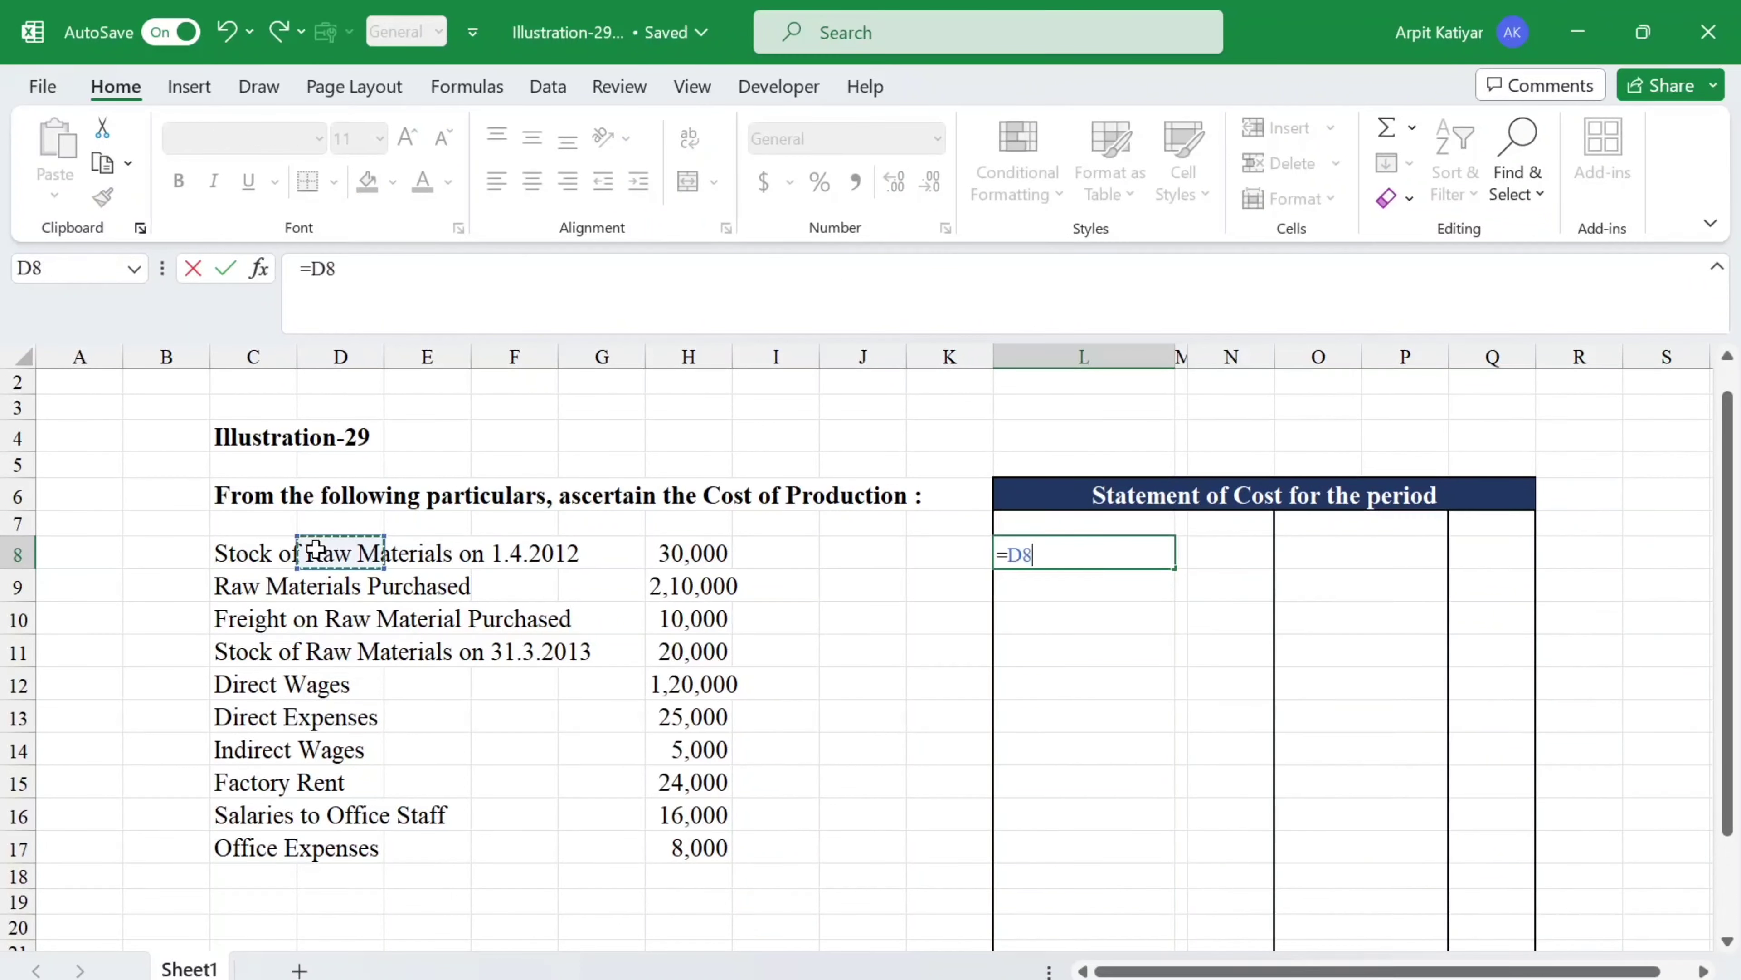
pyautogui.click(248, 553)
pyautogui.press('Return')
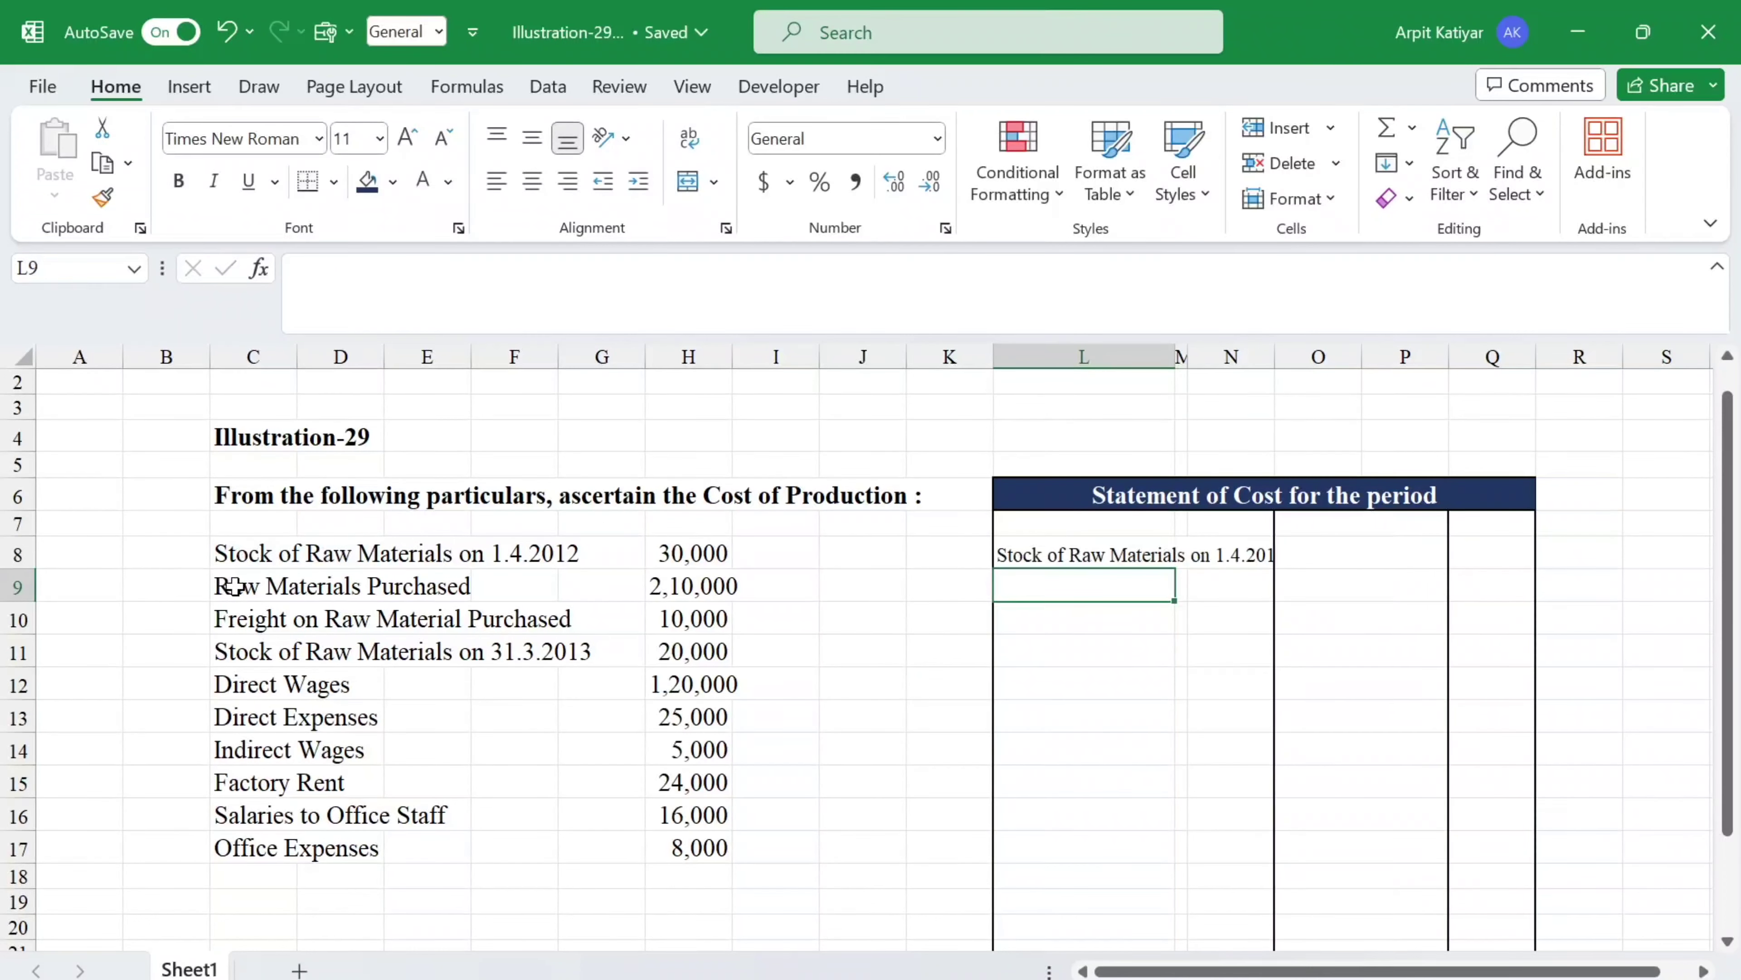
# Link L9 to the Raw Materials Purchased label in C9 and L10 to the freight label in C10.
pyautogui.write('=')
pyautogui.click(235, 585)
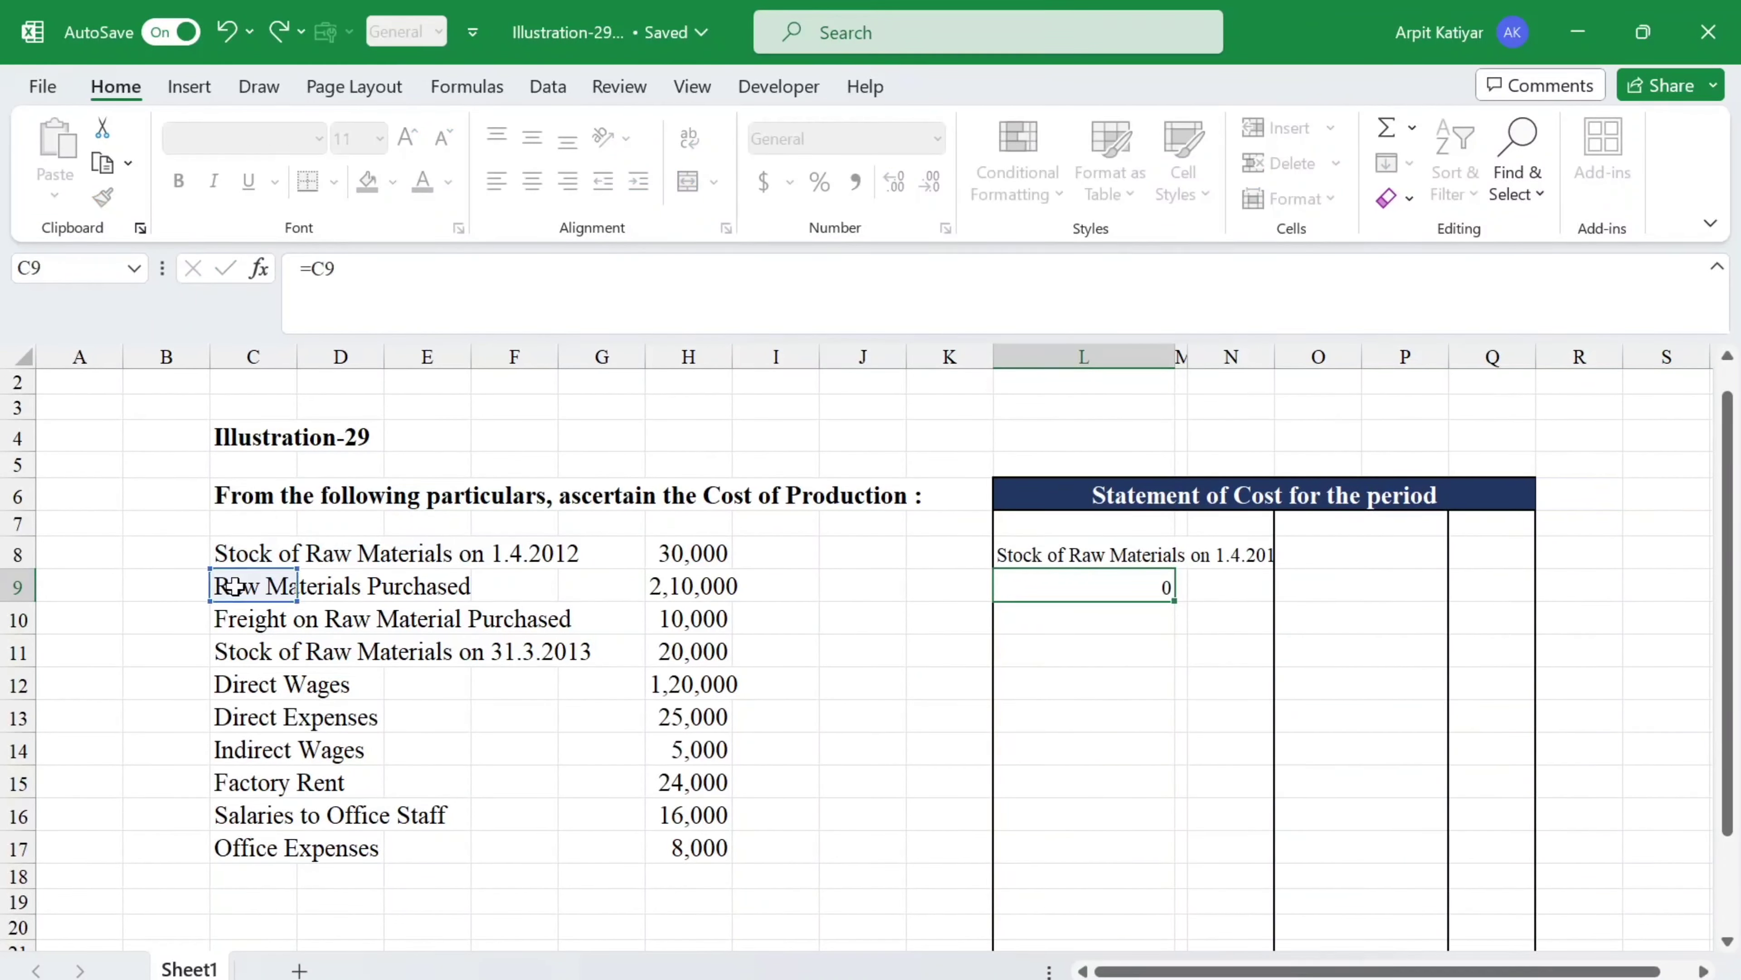
pyautogui.press('Return')
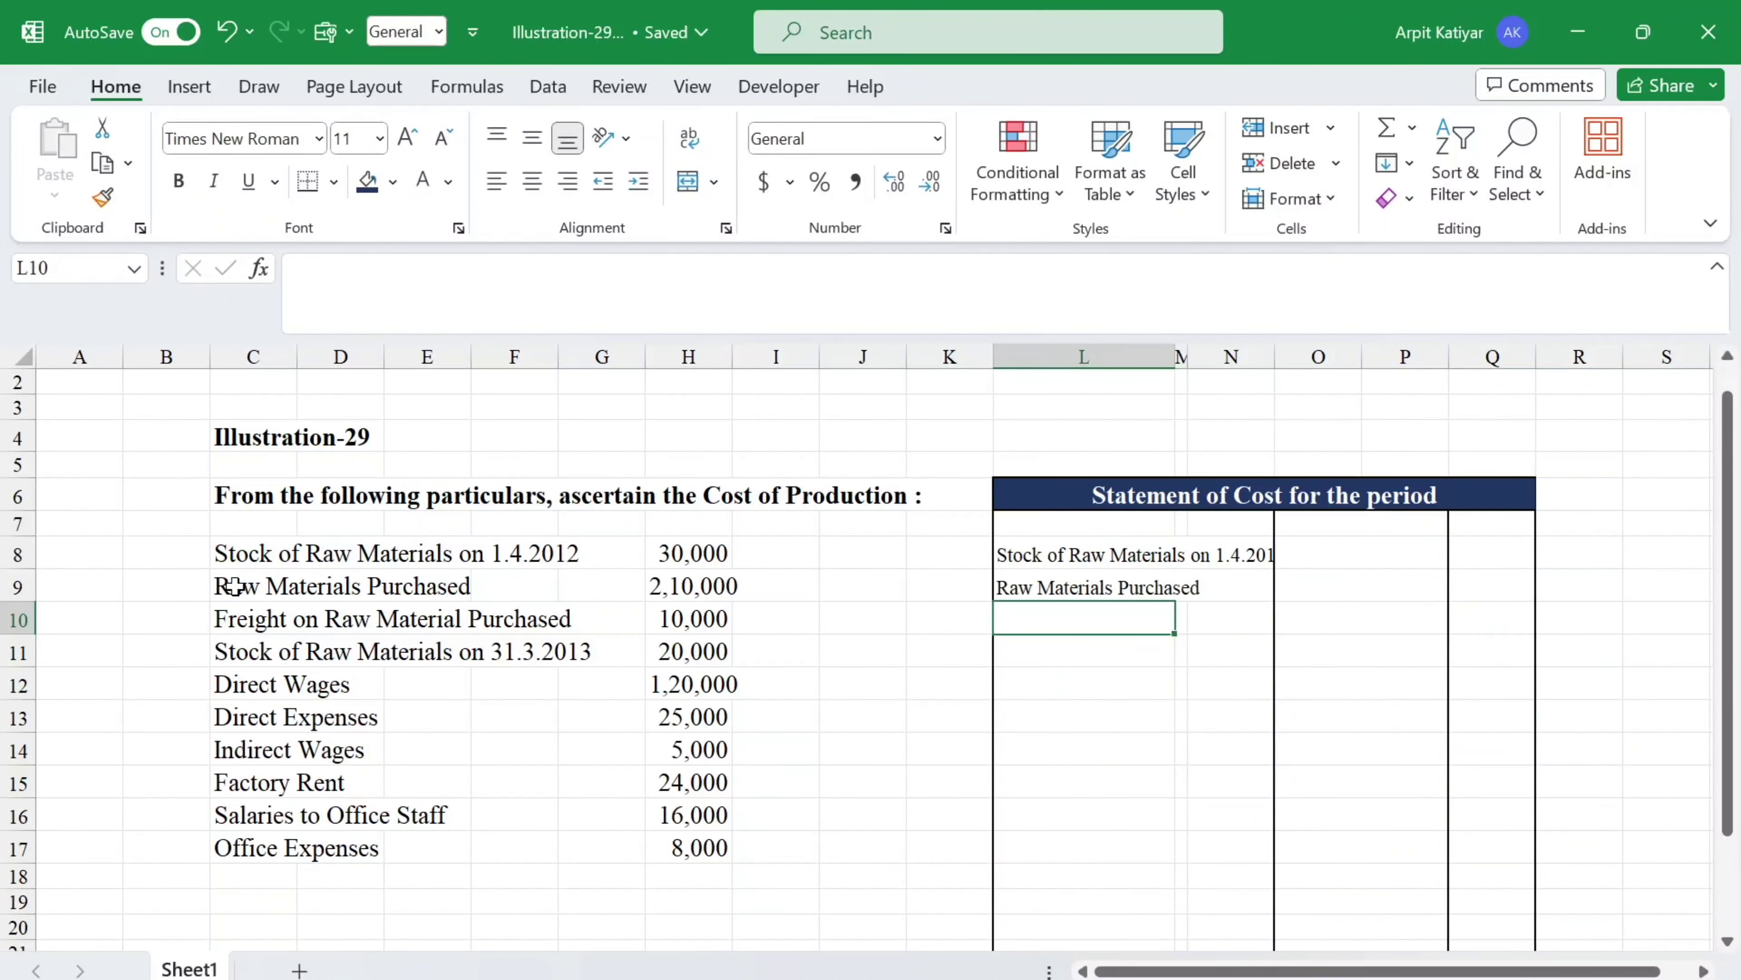
pyautogui.write('=')
pyautogui.click(272, 615)
pyautogui.press('Return')
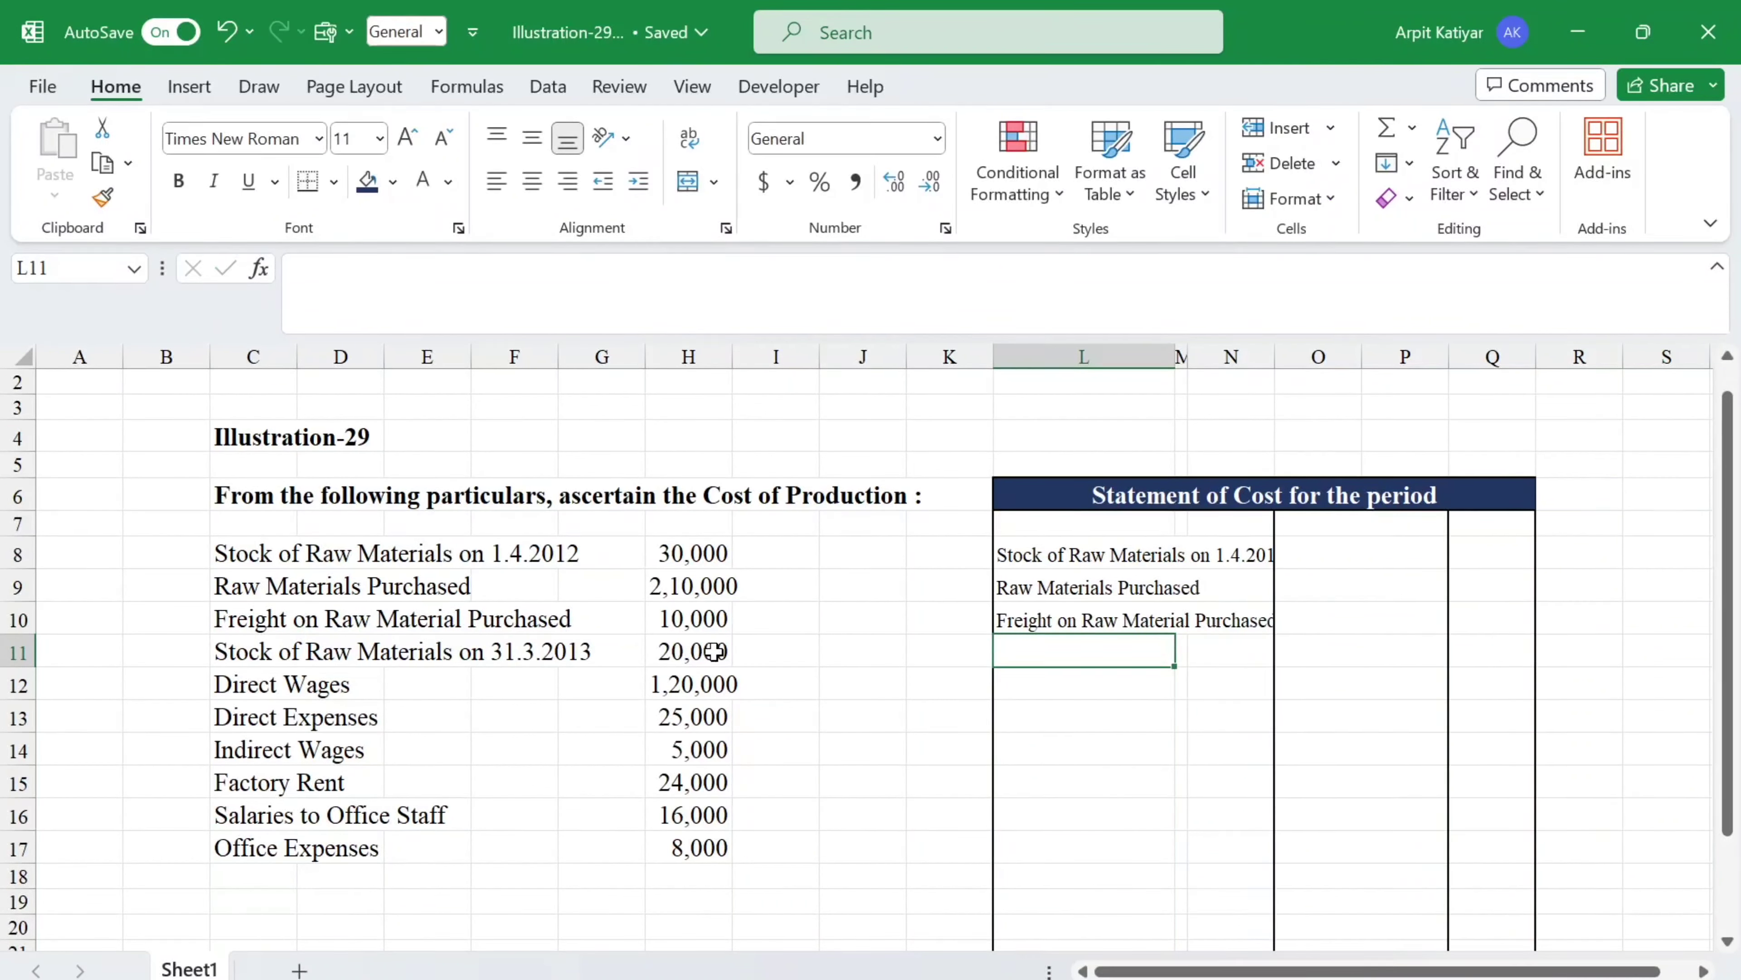
# Prefix the label in L9 with "Add :-" by changing its formula to = "Add :-" &C9.
pyautogui.click(1014, 590)
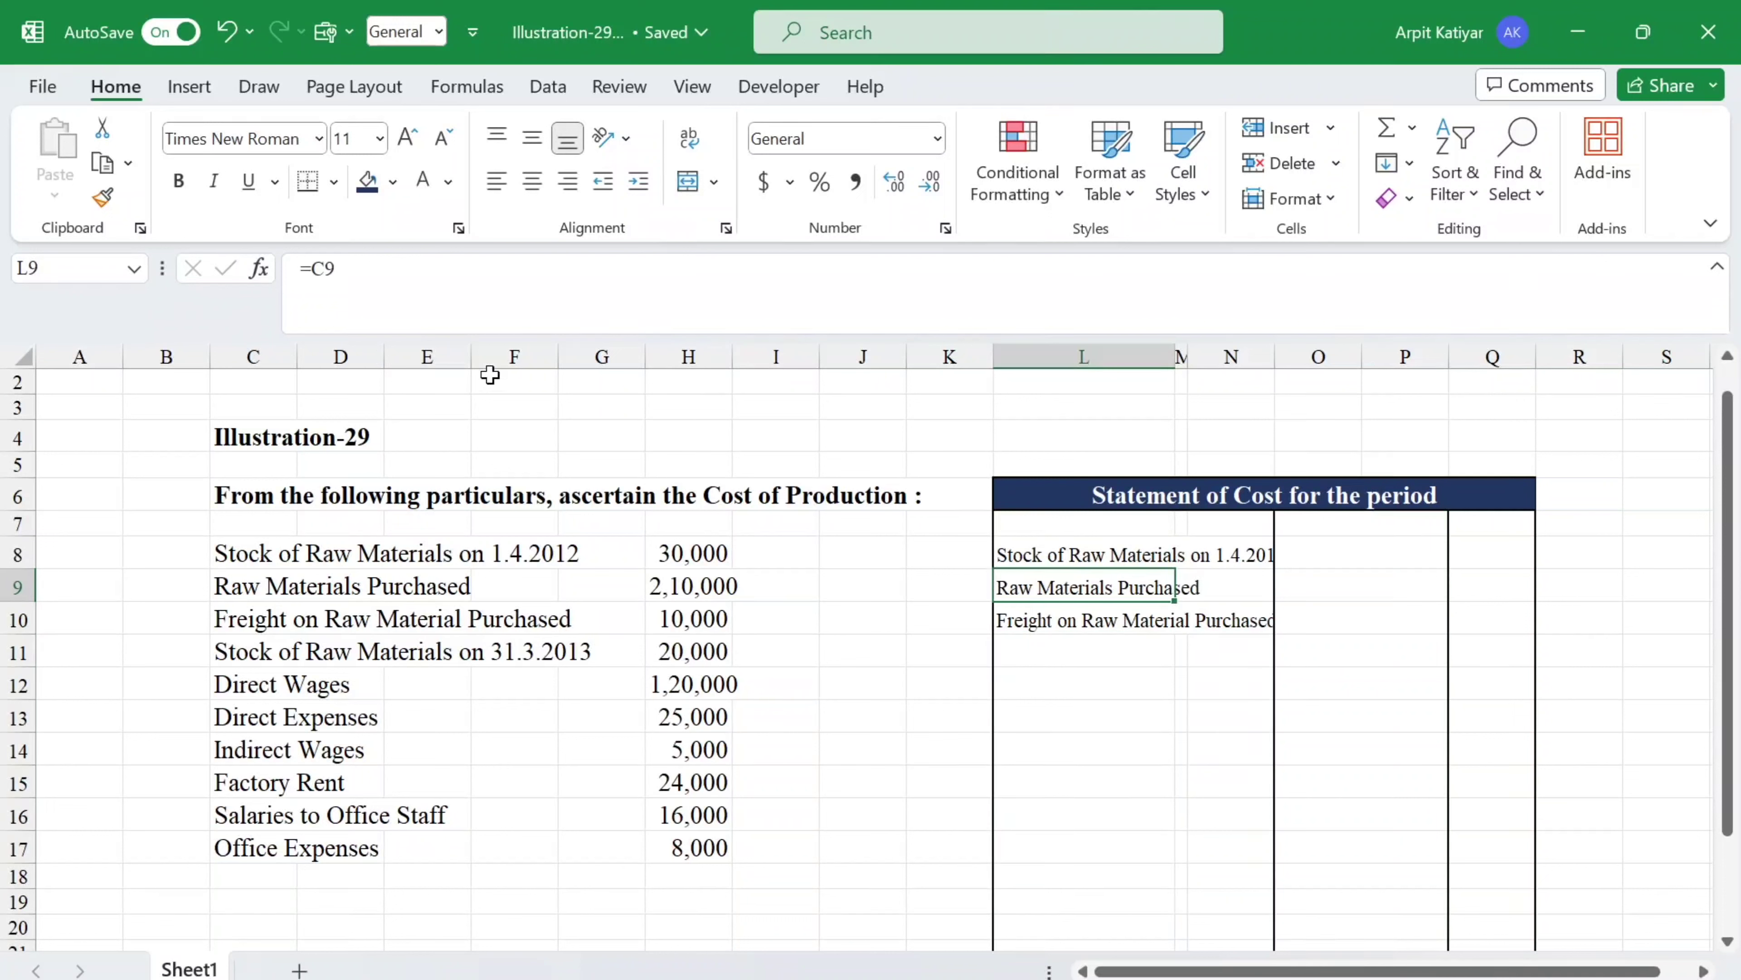
pyautogui.click(315, 302)
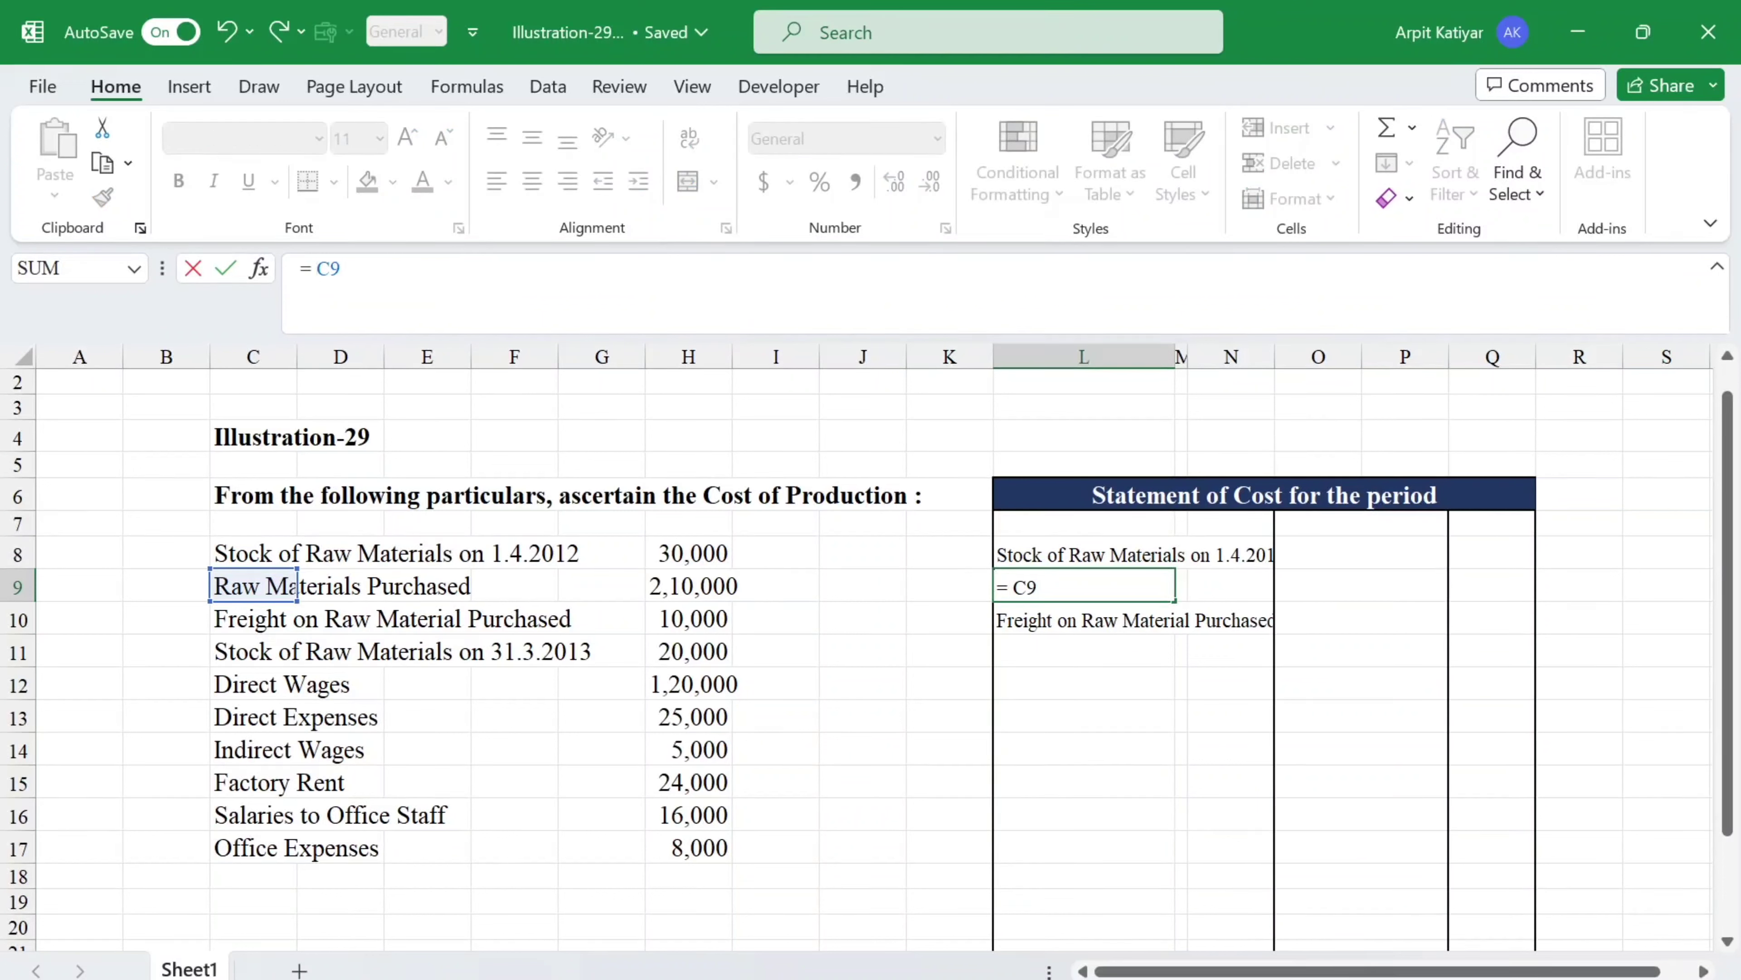
pyautogui.write('"A')
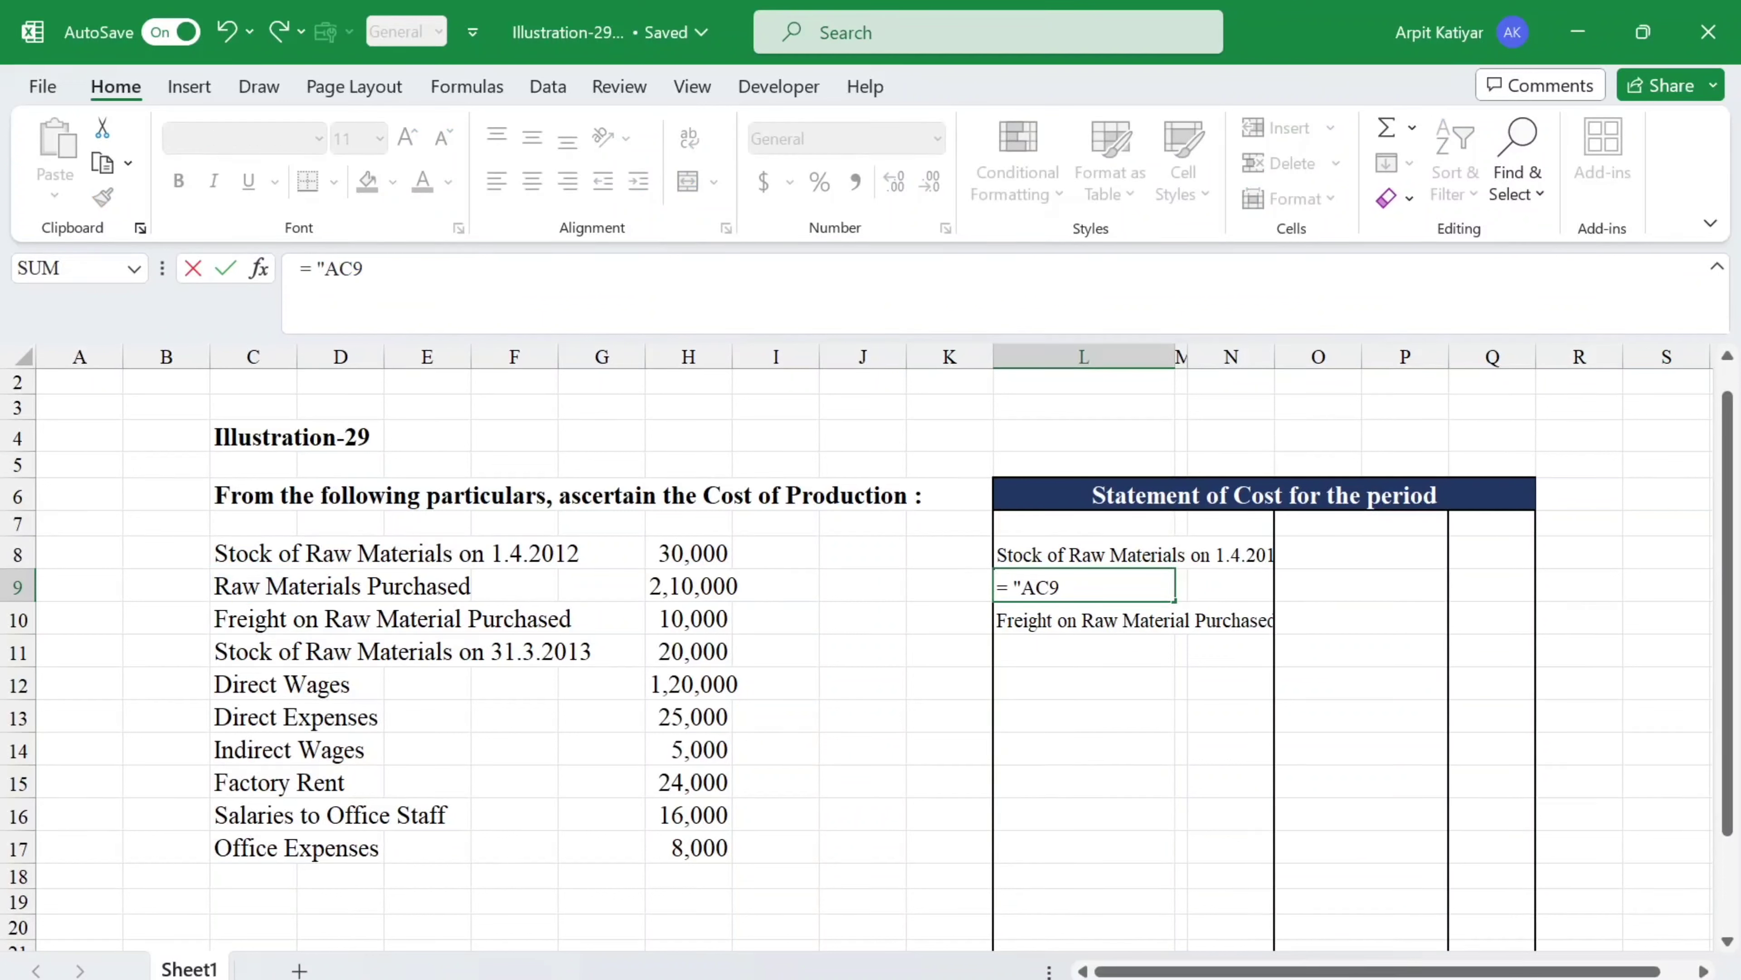
pyautogui.write('dd :-"')
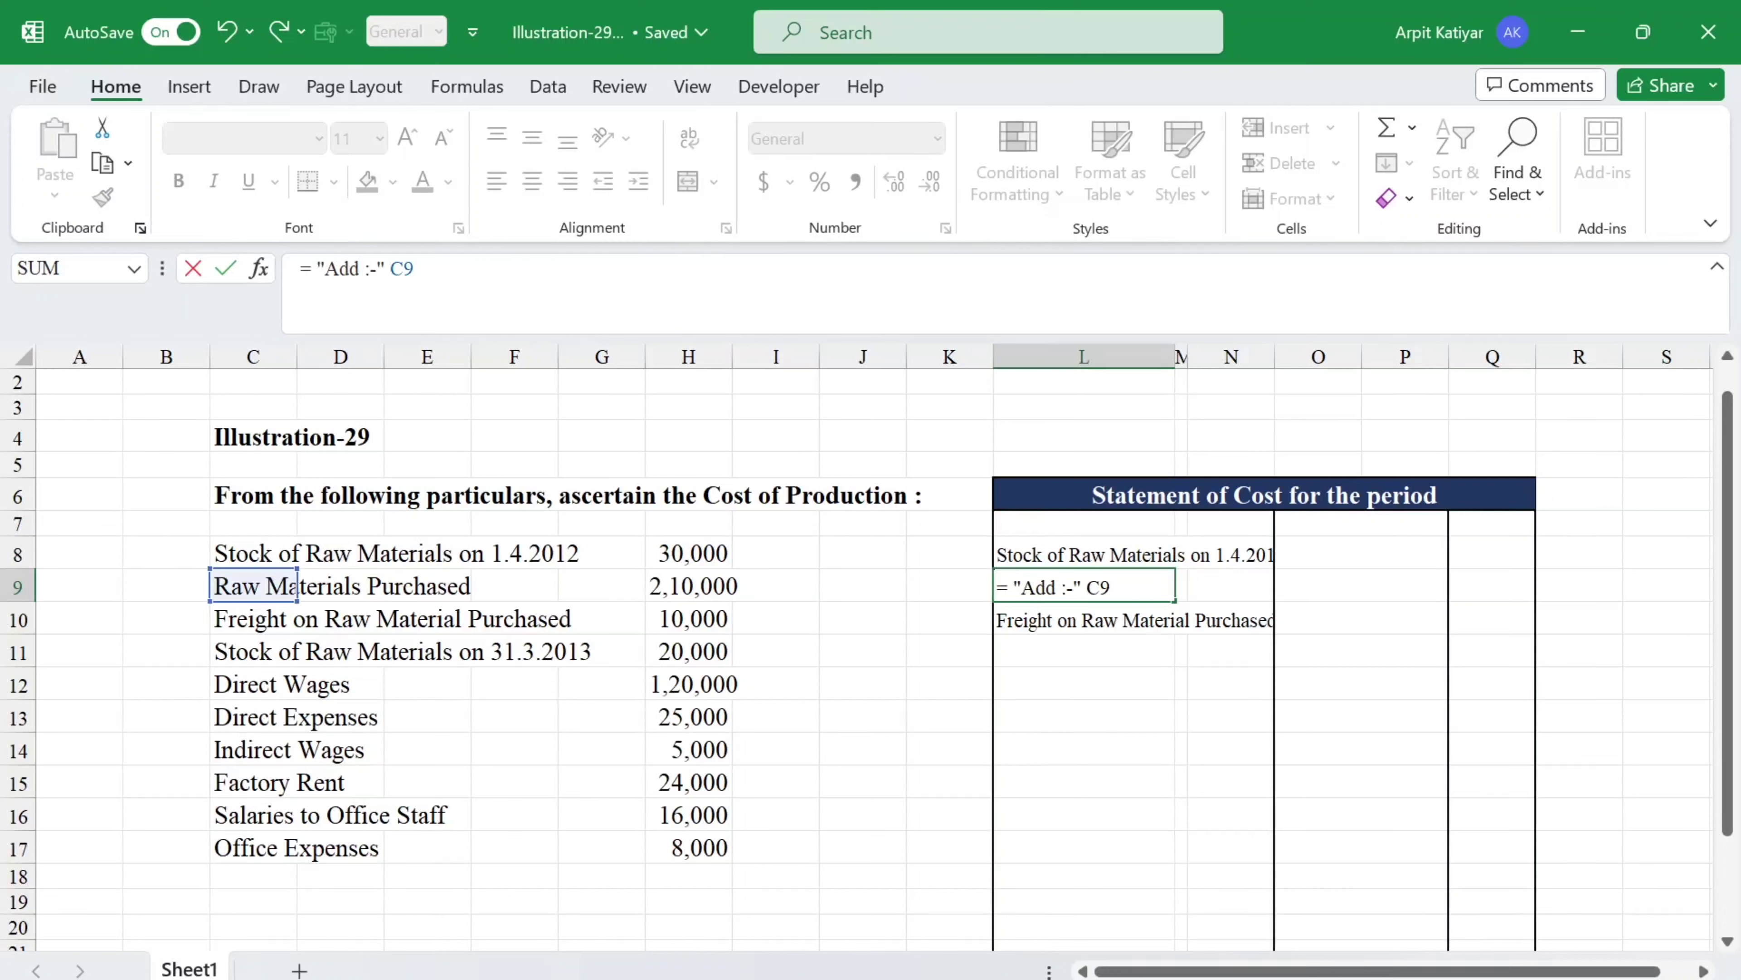
pyautogui.write(' &')
pyautogui.press('Return')
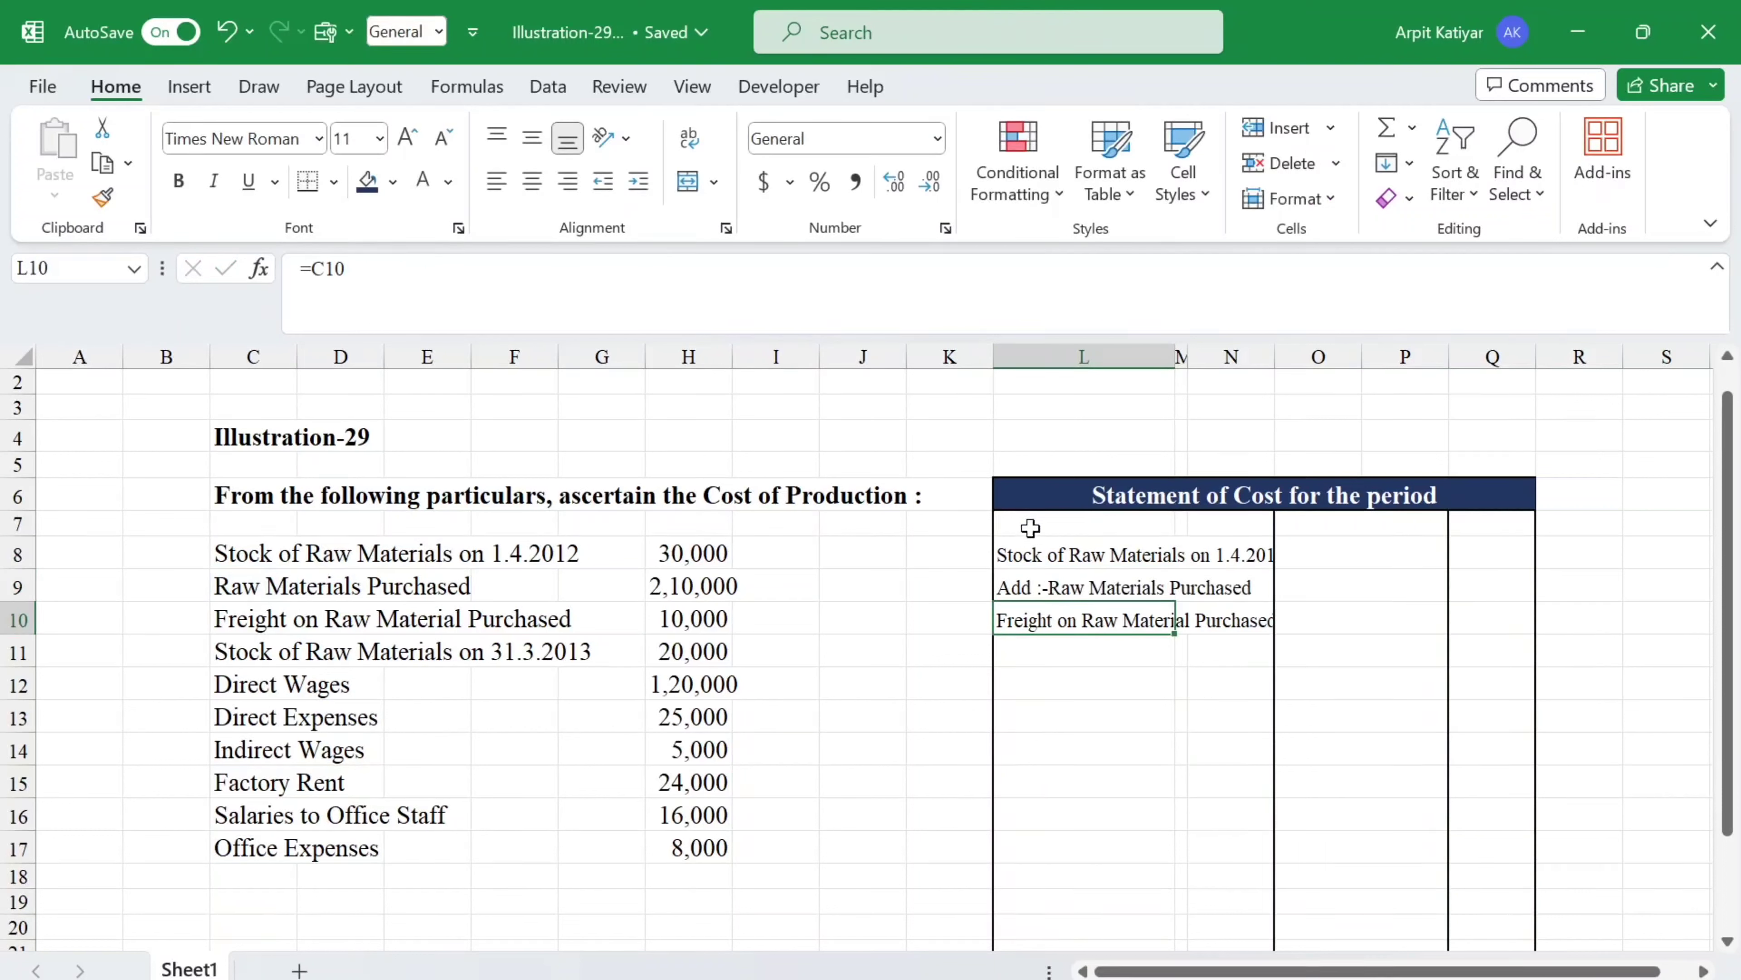
# Copy the prefixed label formula from L9 into L10 for the freight line.
pyautogui.click(1066, 590)
pyautogui.hotkey('ctrl', 'c')
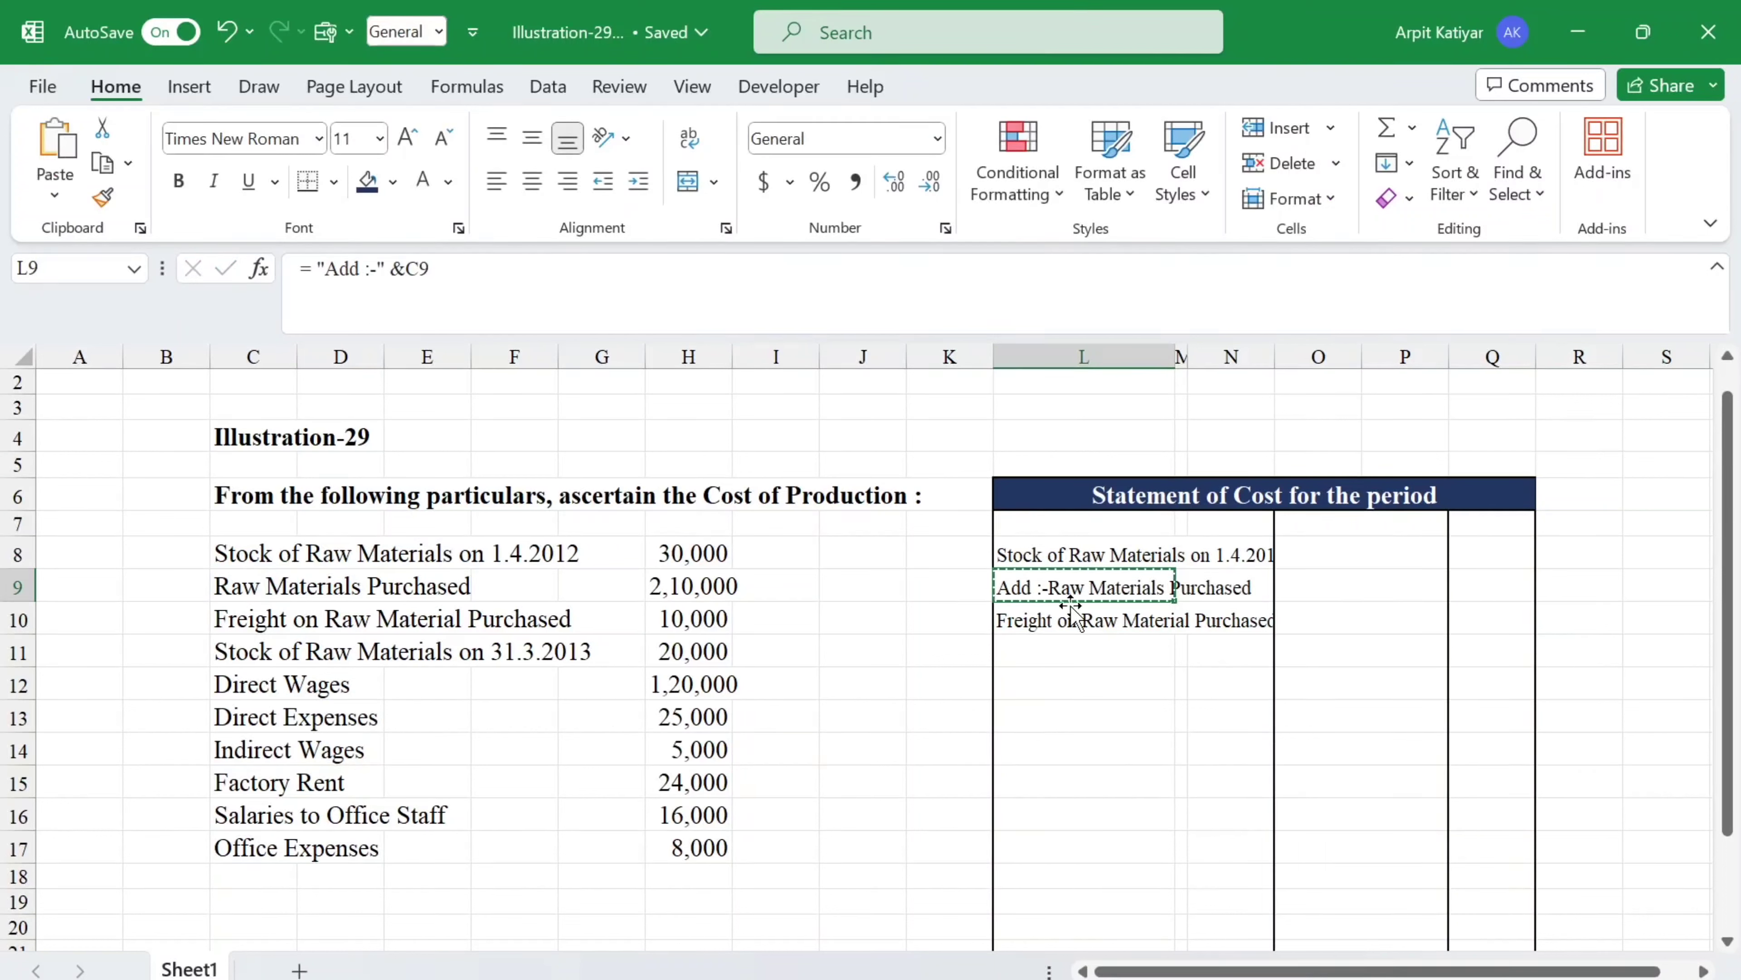
pyautogui.click(1070, 616)
pyautogui.press('Return')
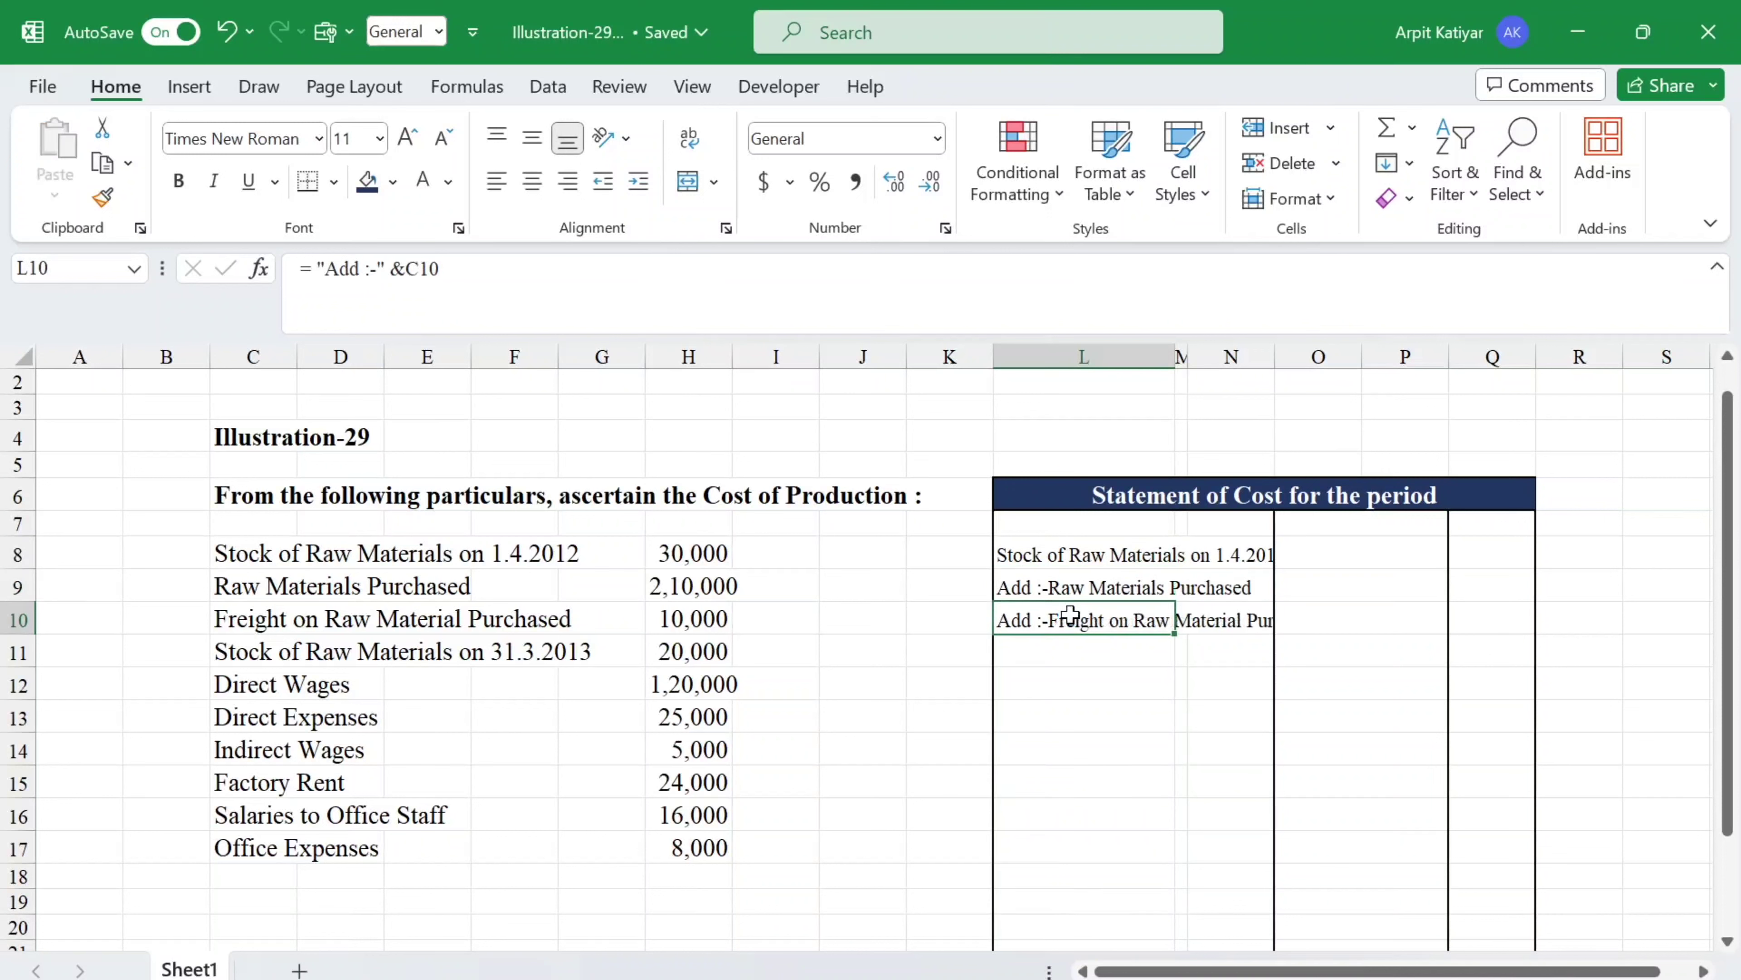
# Copy the label formula from L10 into L11 for the closing raw material stock line.
pyautogui.click(1071, 652)
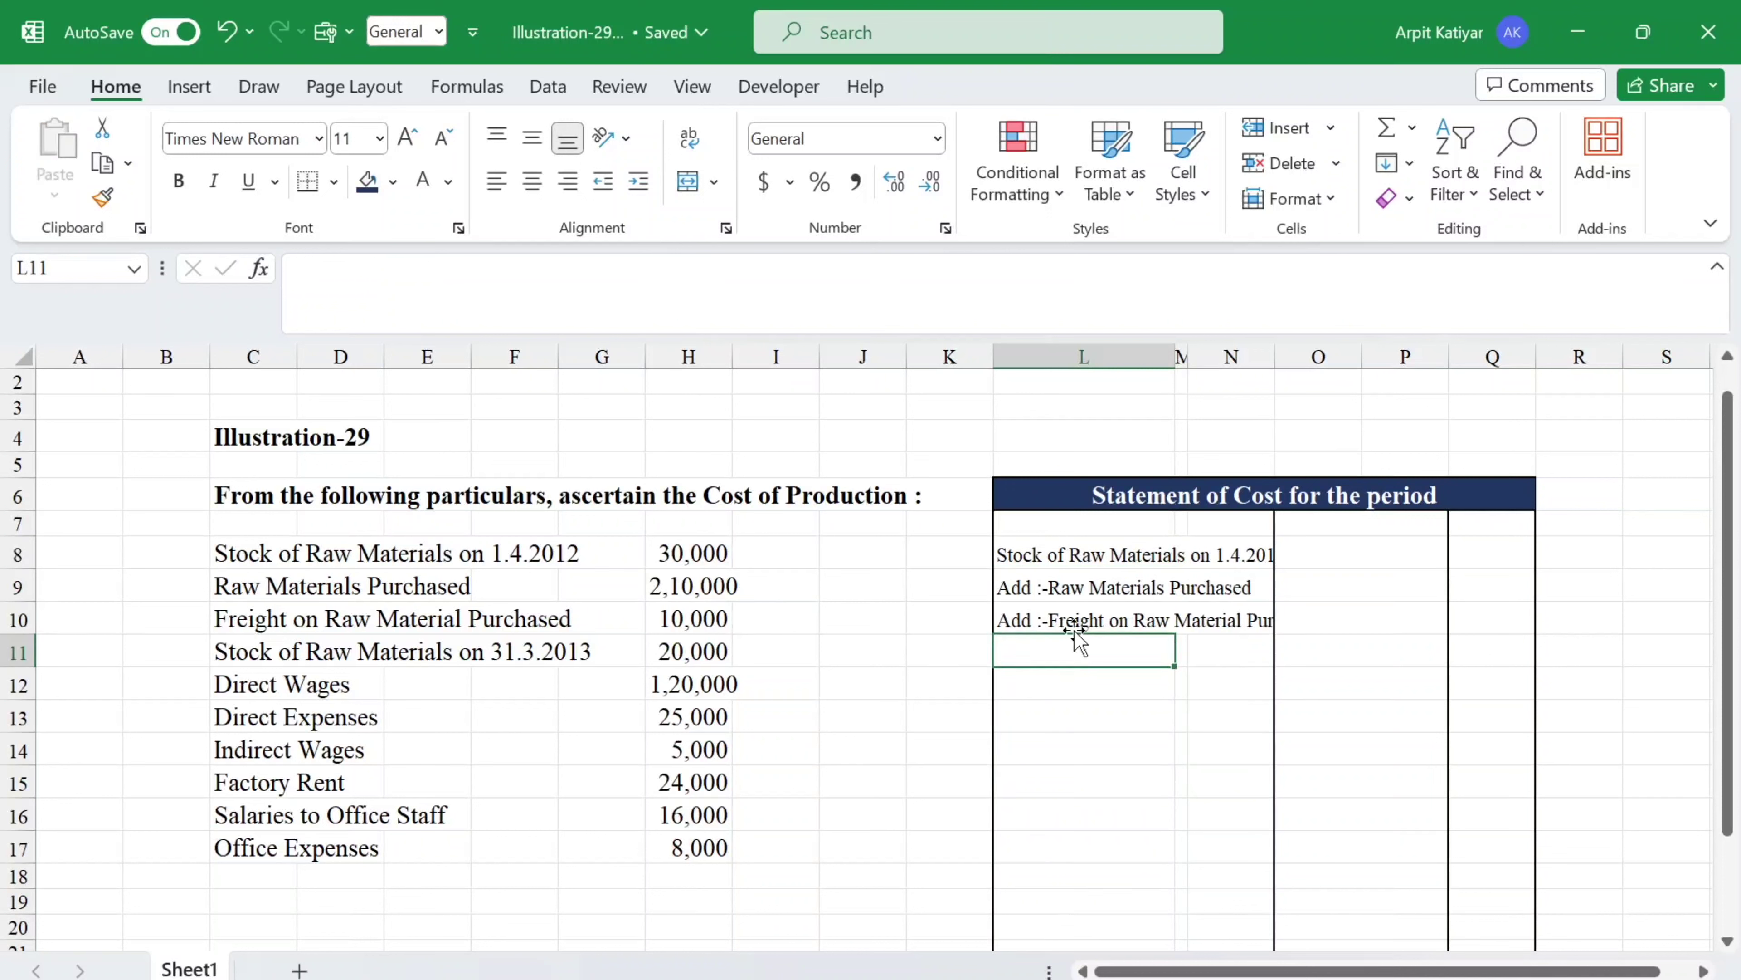
pyautogui.click(1082, 619)
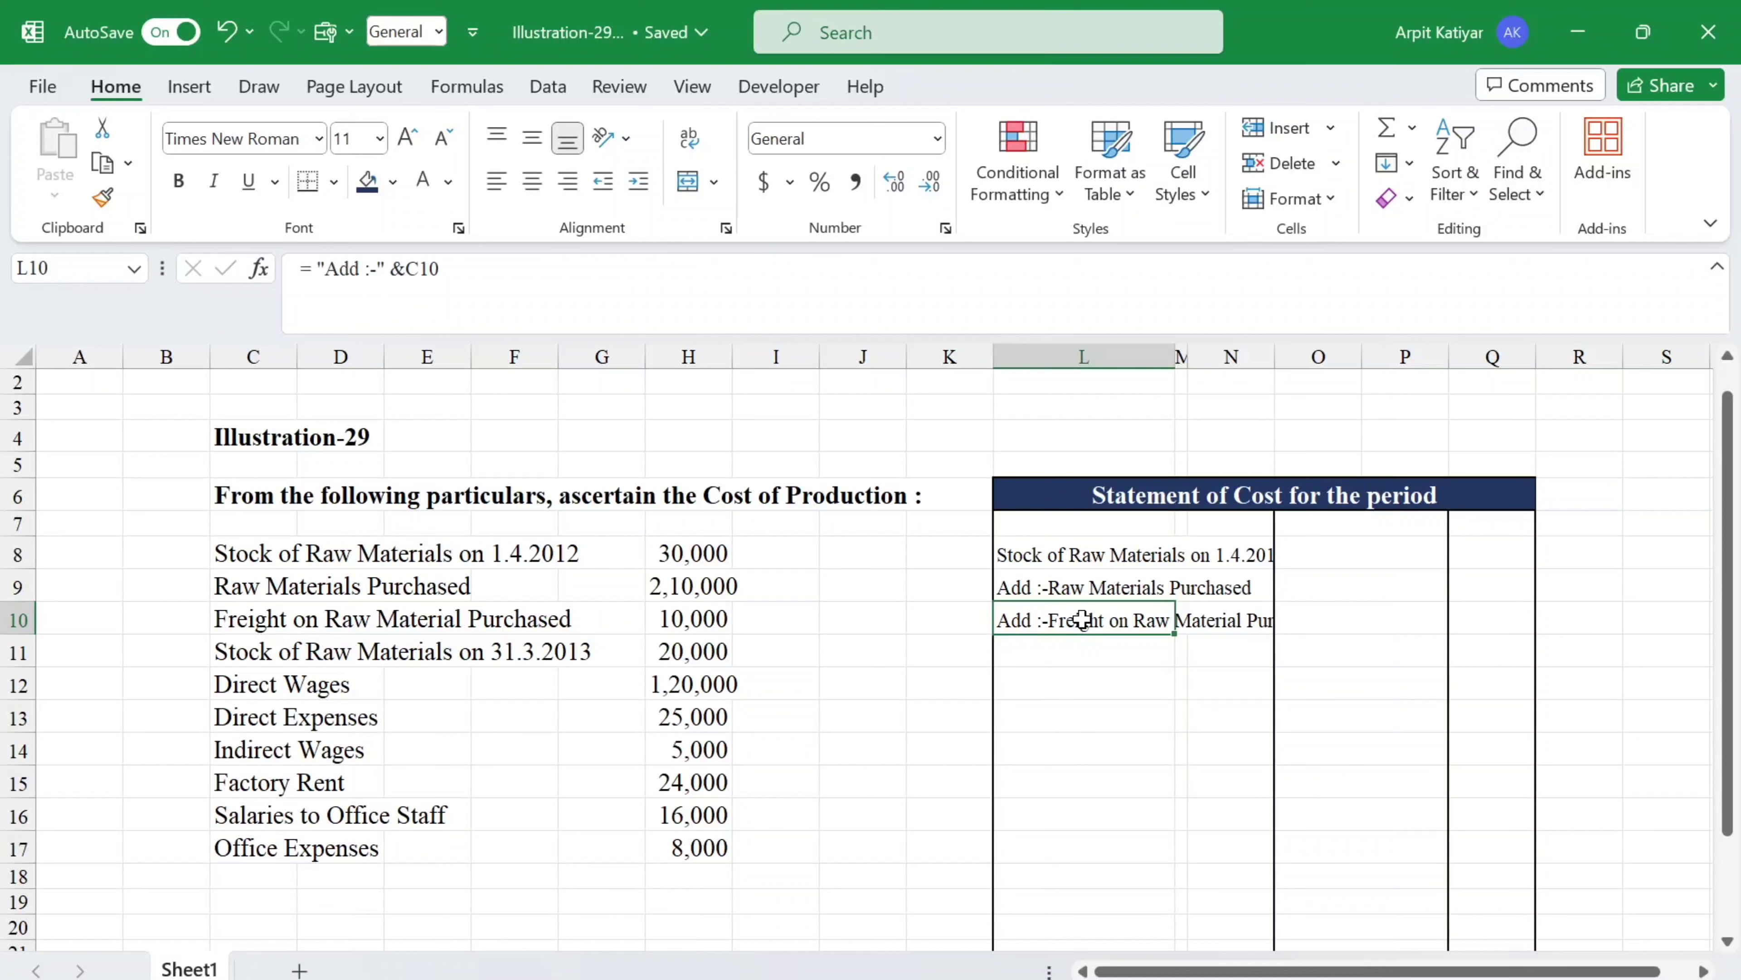
pyautogui.hotkey('ctrl', 'c')
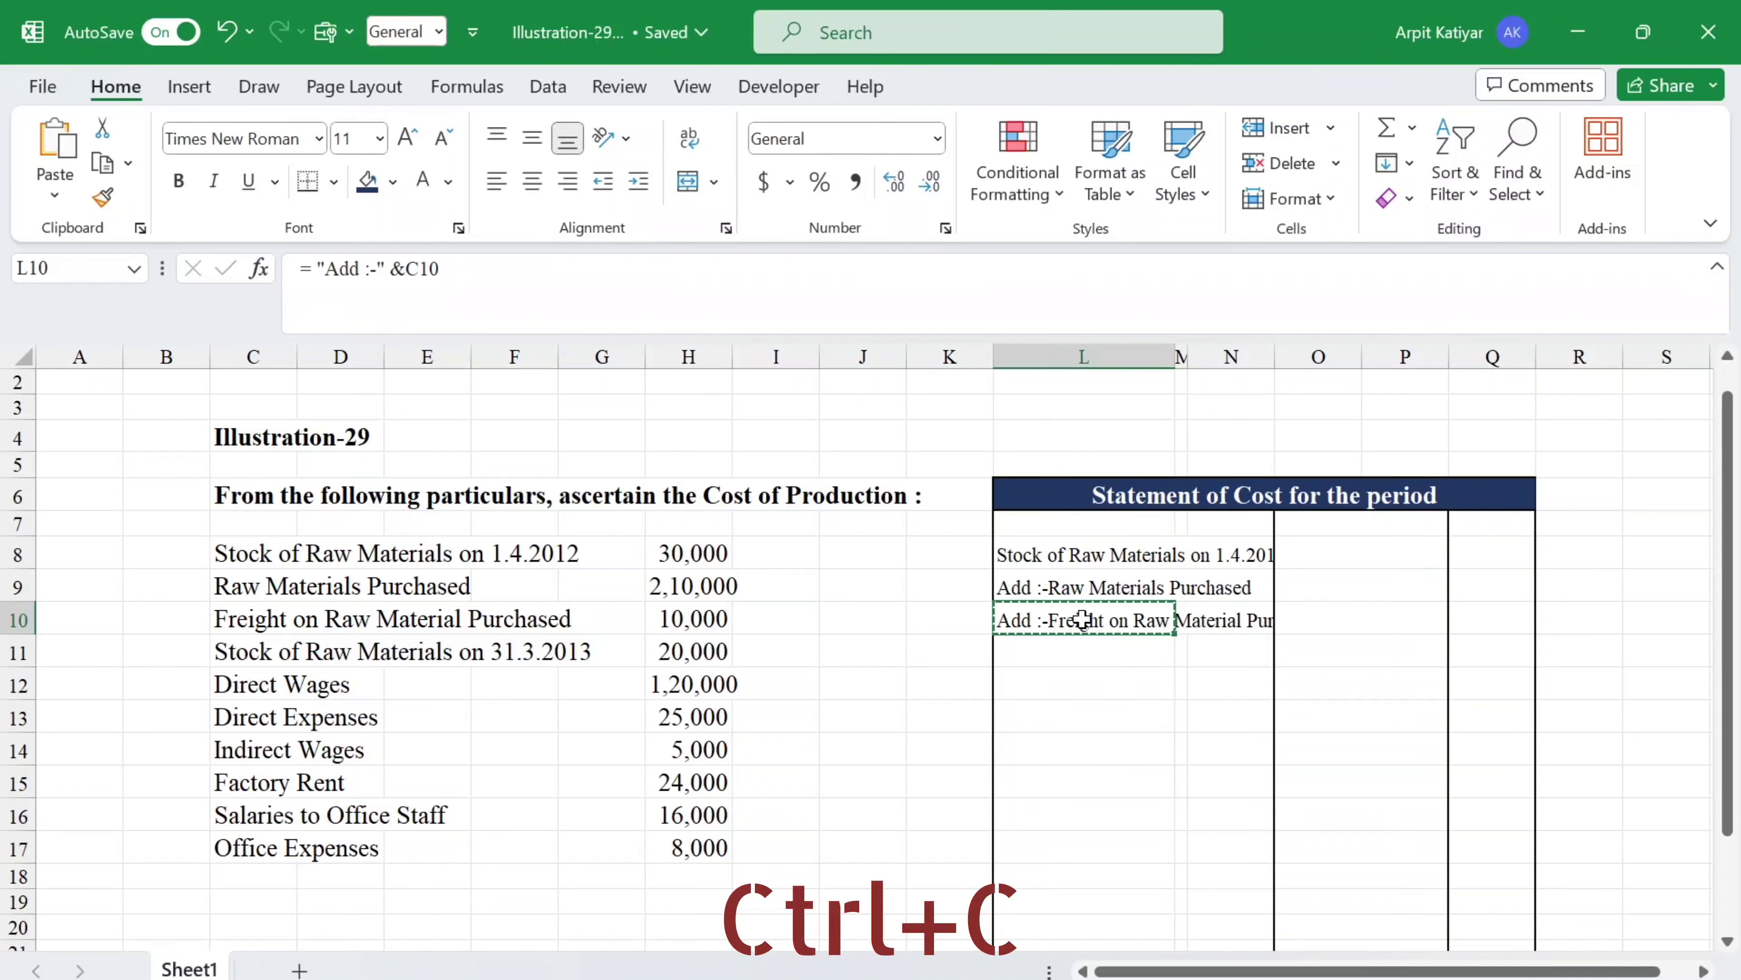
pyautogui.press('Down')
pyautogui.hotkey('ctrl', 'v')
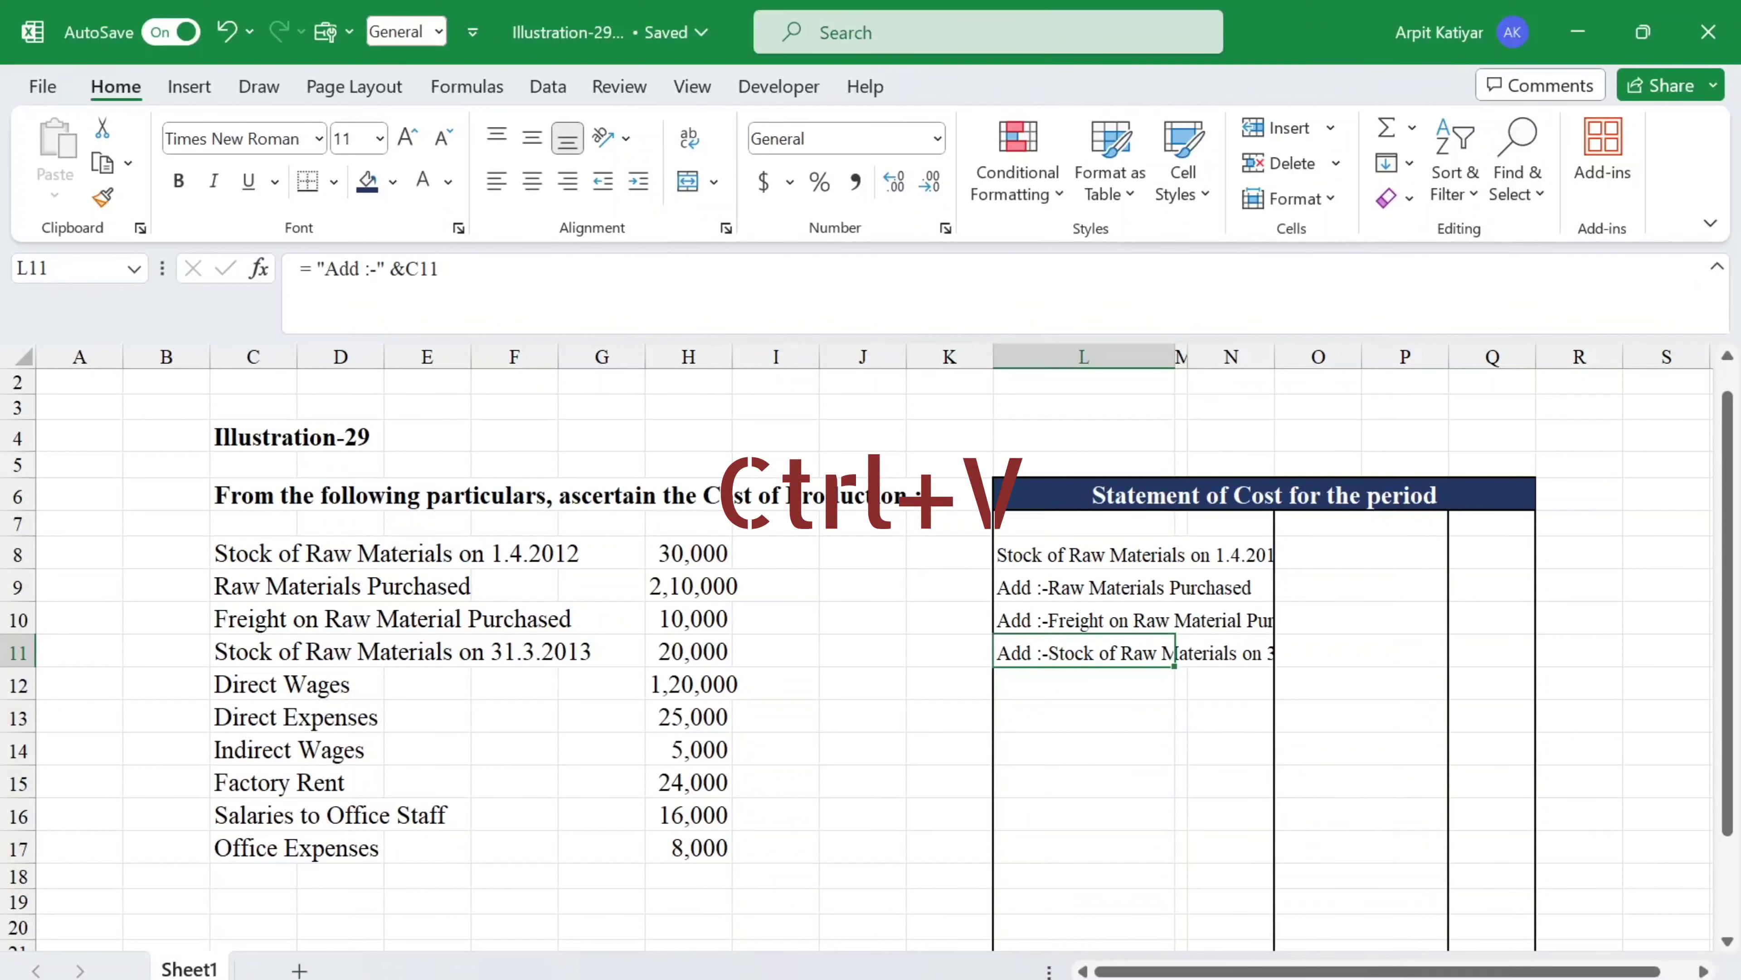
# Replace the word Add with Less in the L11 formula, making it = "Less :-" &C11.
pyautogui.moveTo(360, 269); pyautogui.dragTo(325, 269)
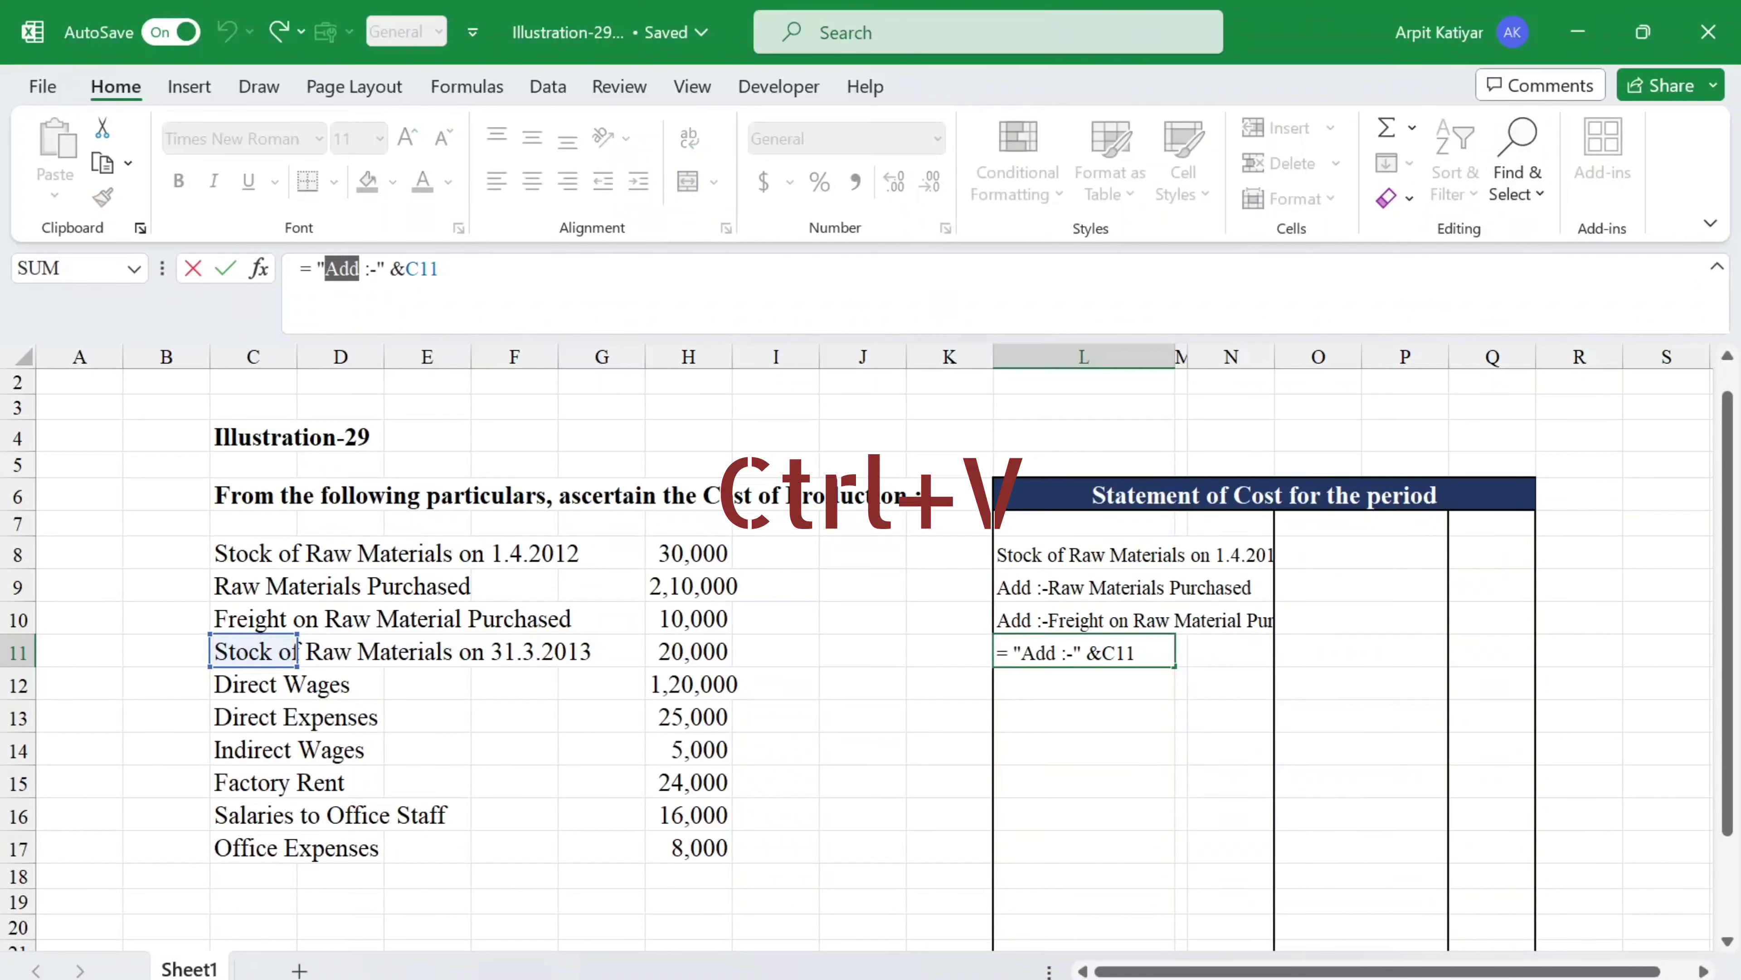
pyautogui.write('LEss')
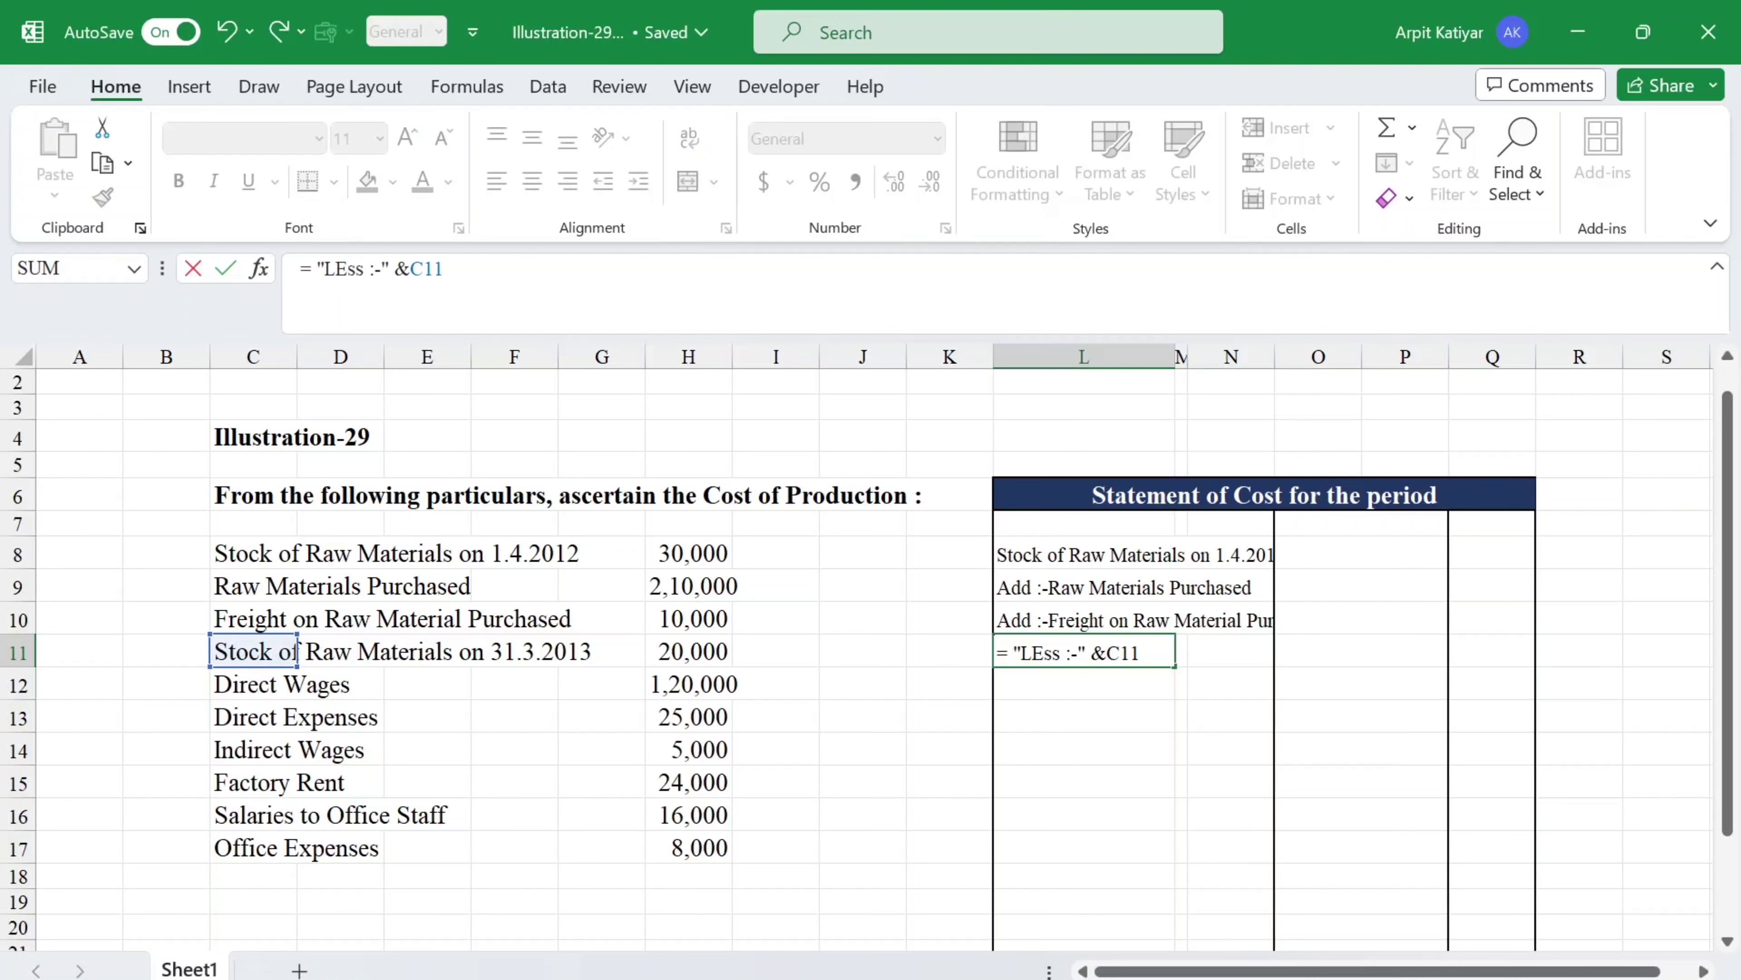
pyautogui.press('BackSpace')
pyautogui.press('BackSpace')
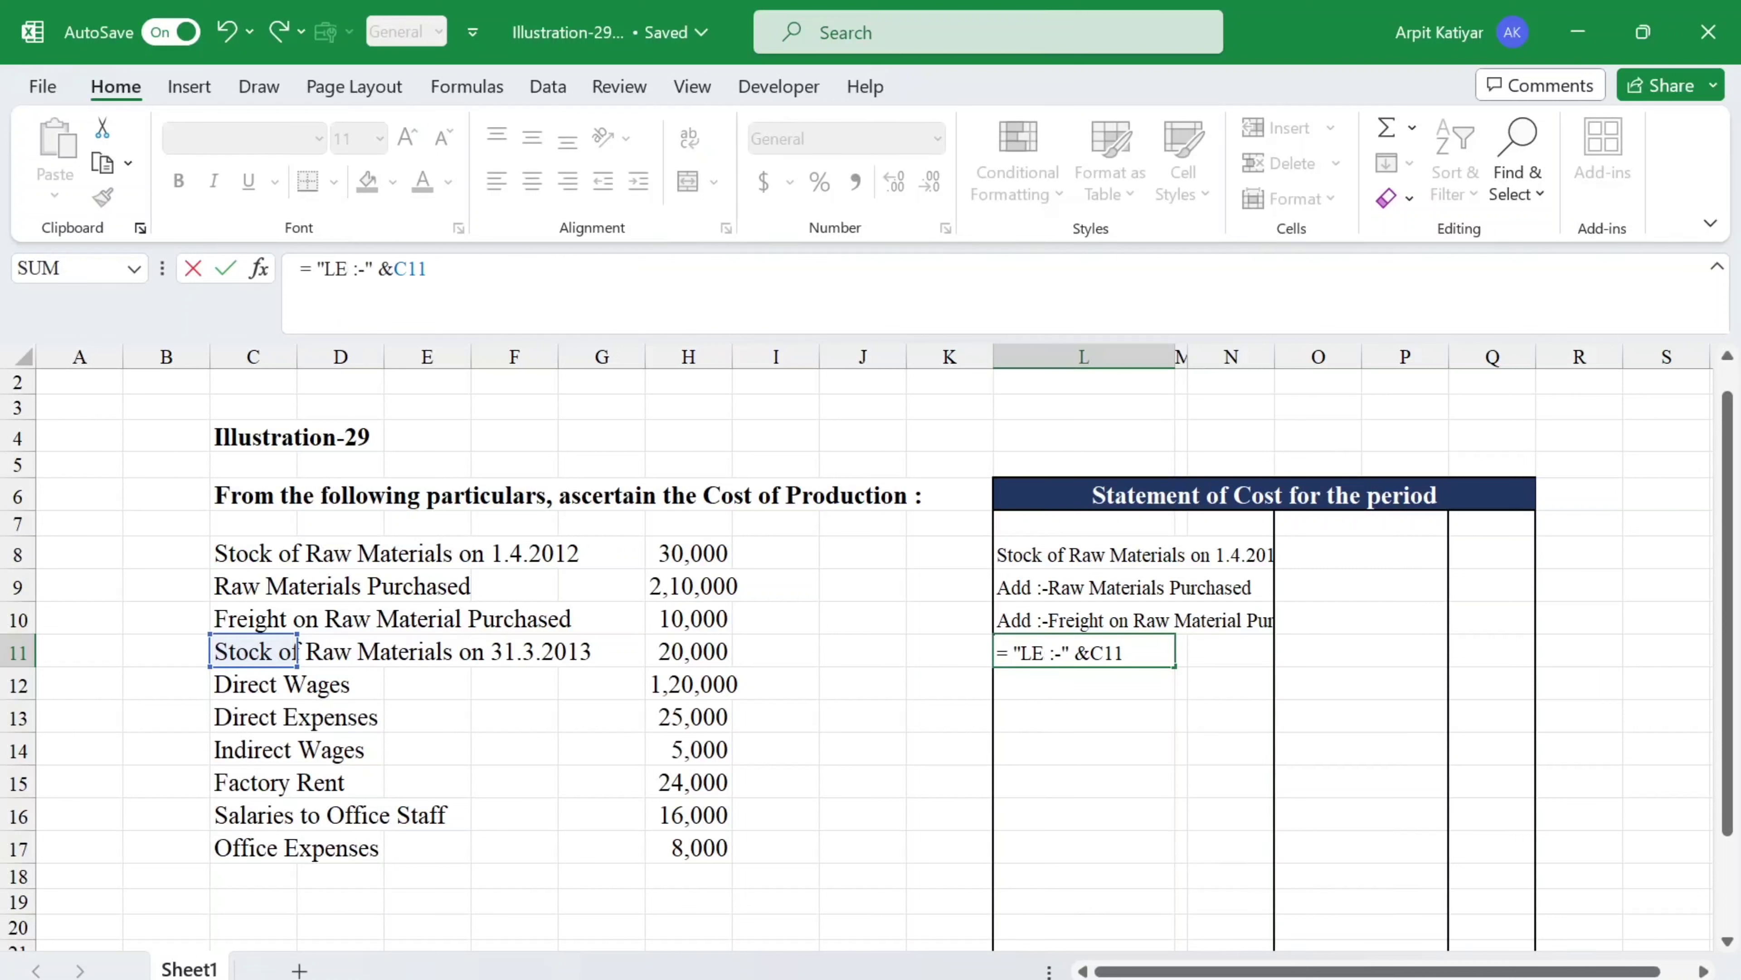
pyautogui.press('BackSpace')
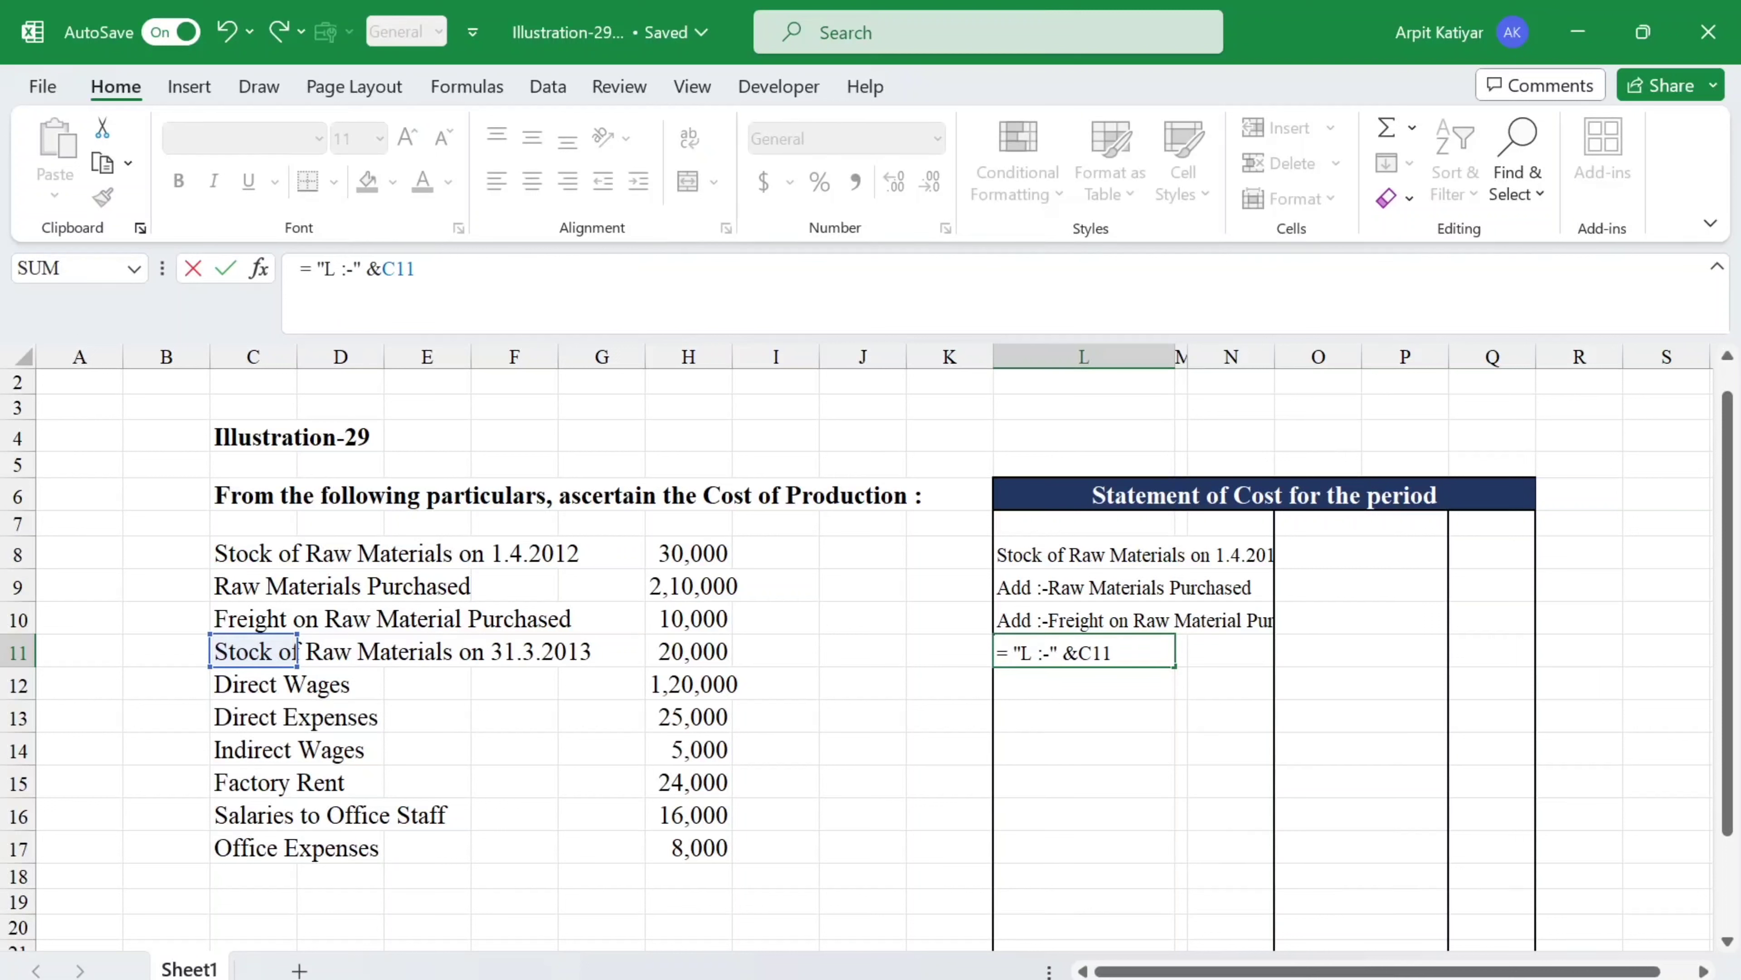
pyautogui.write('ess')
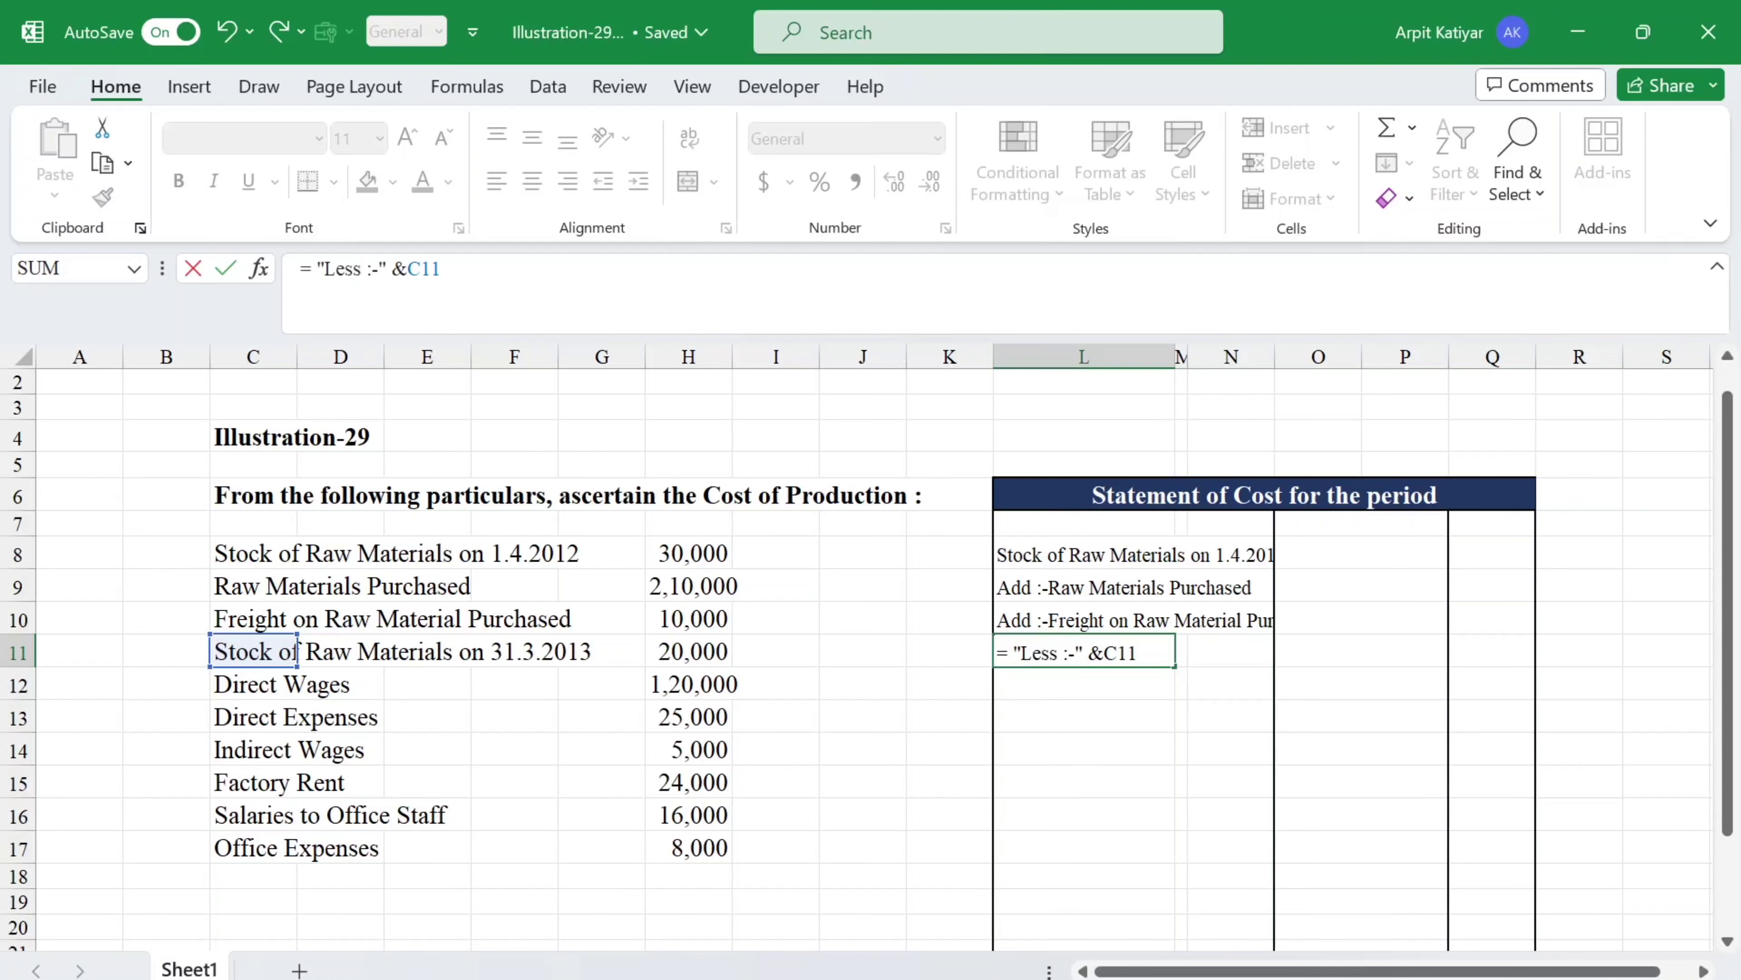
pyautogui.press('Return')
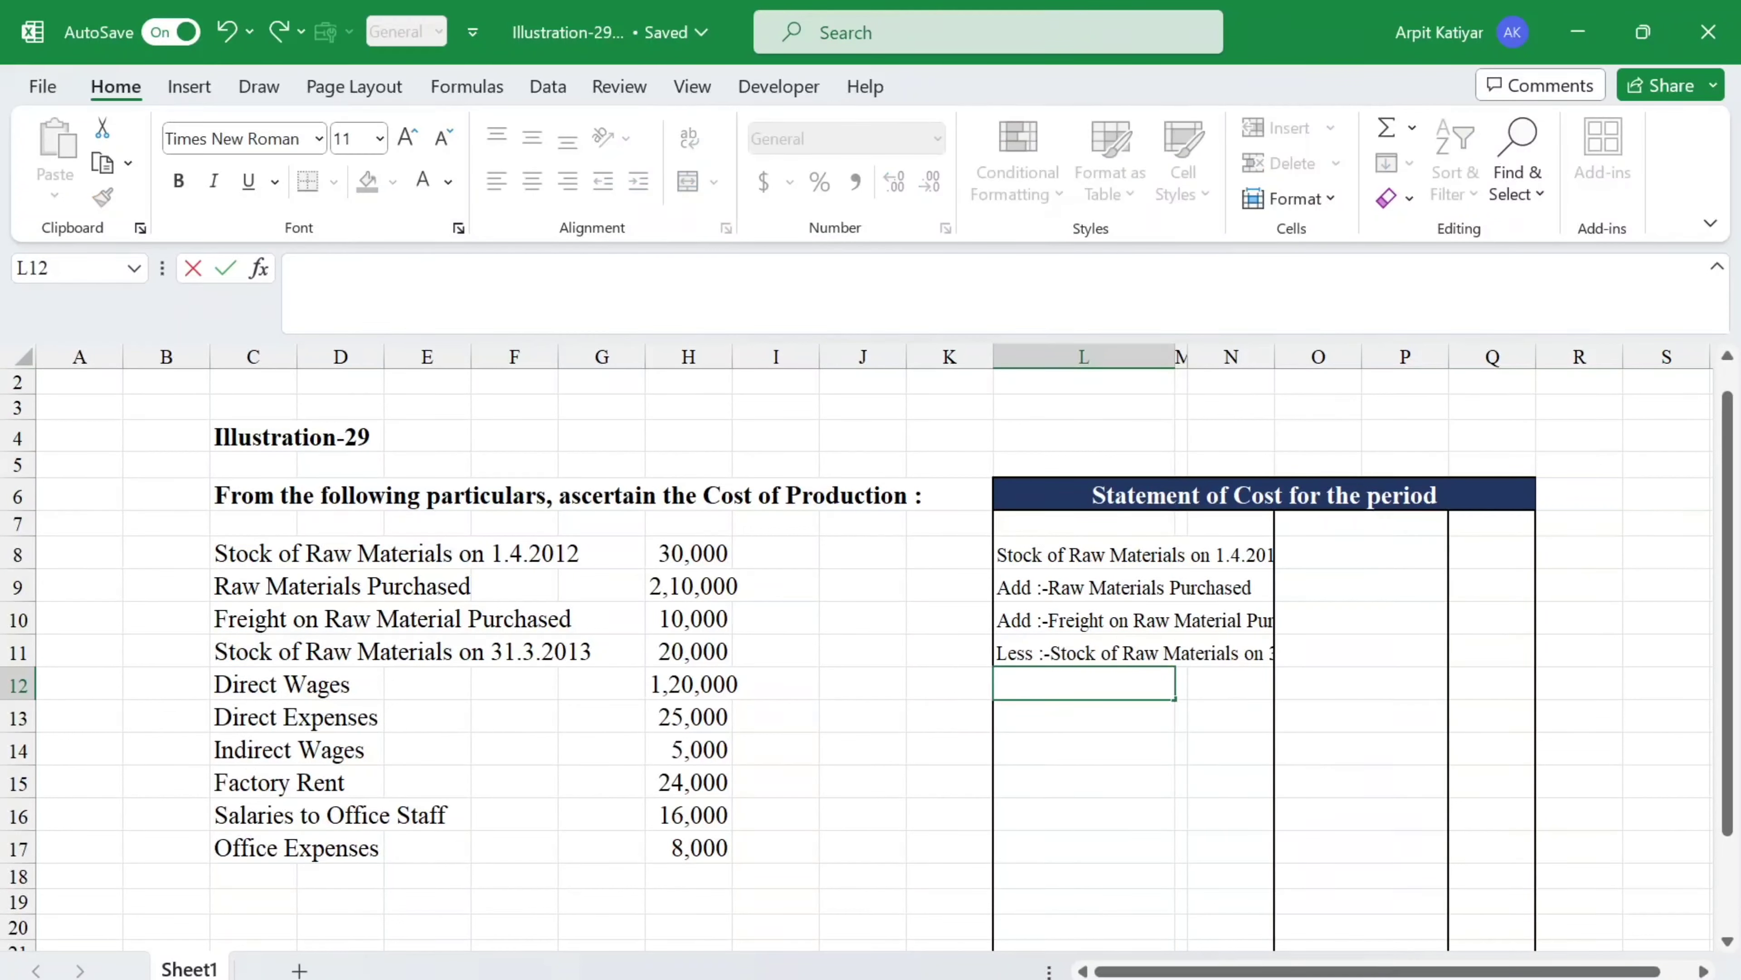
# Enter the indented label "Row Mate. Con." in L12 of the cost statement.
pyautogui.write('Row Mate. co')
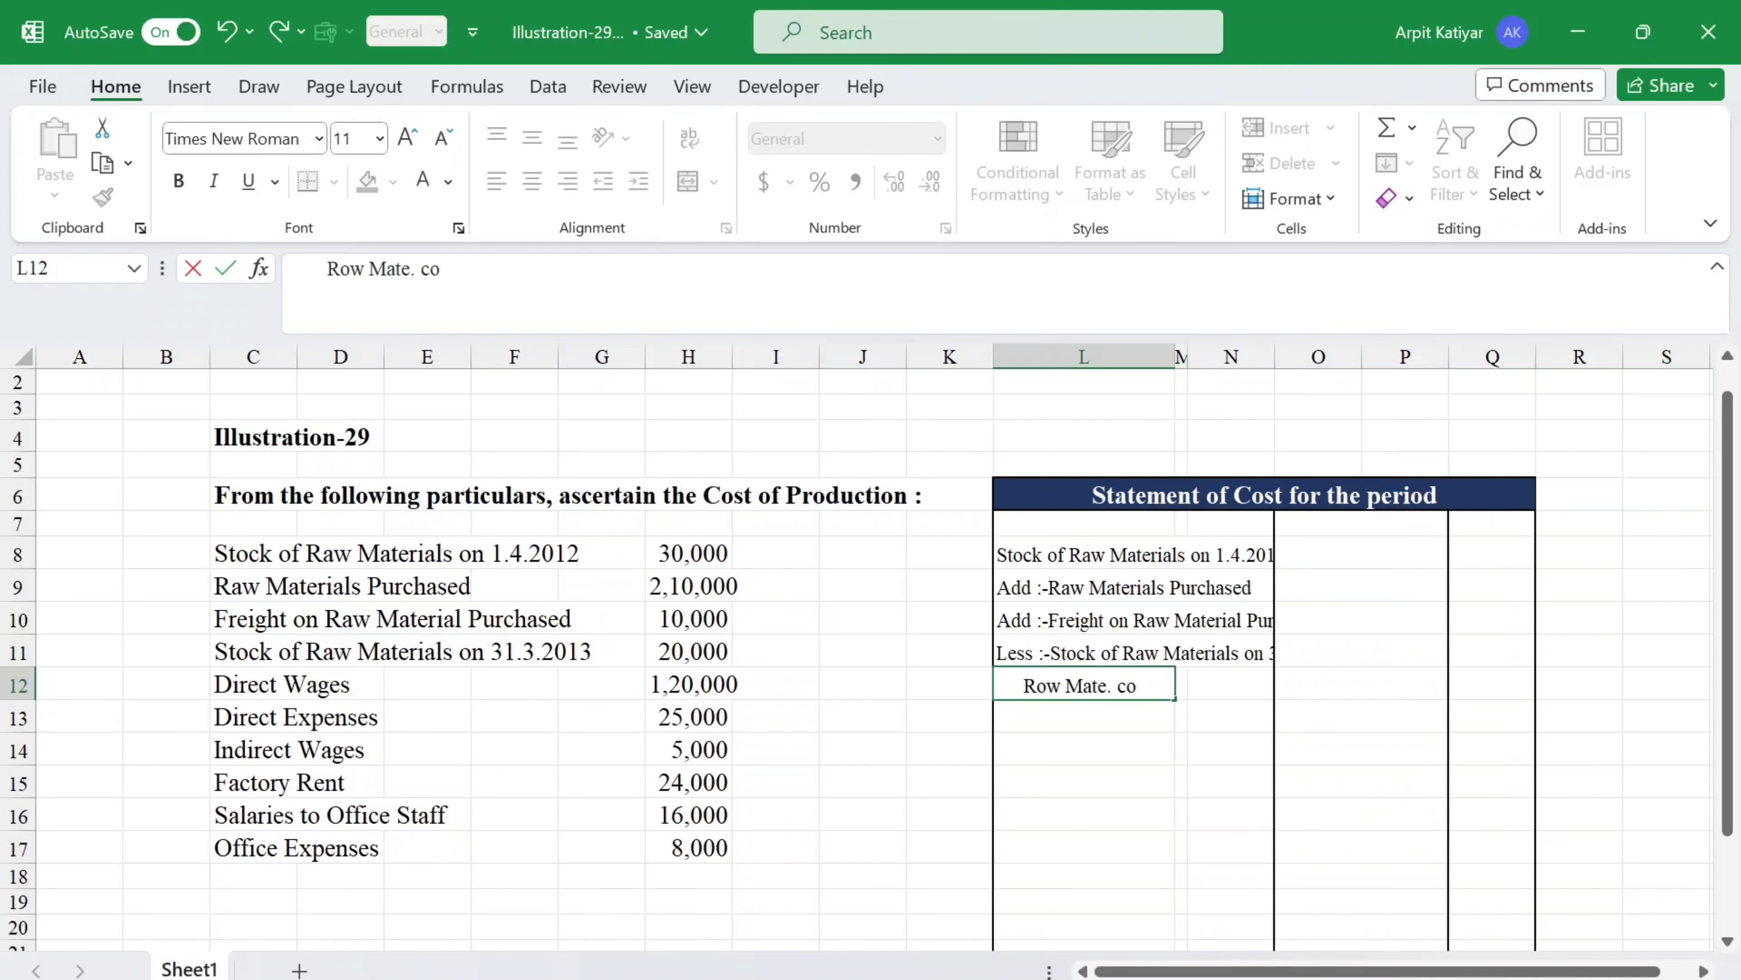
pyautogui.write('n.')
pyautogui.hotkey('ctrl', 'Return')
# Make the subtotal row L12:Q12 of the cost statement bold.
pyautogui.hotkey('shift', 'Right')
pyautogui.hotkey('shift', 'Right')
pyautogui.hotkey('shift', 'Right')
pyautogui.hotkey('shift', 'Right')
pyautogui.hotkey('shift', 'Right')
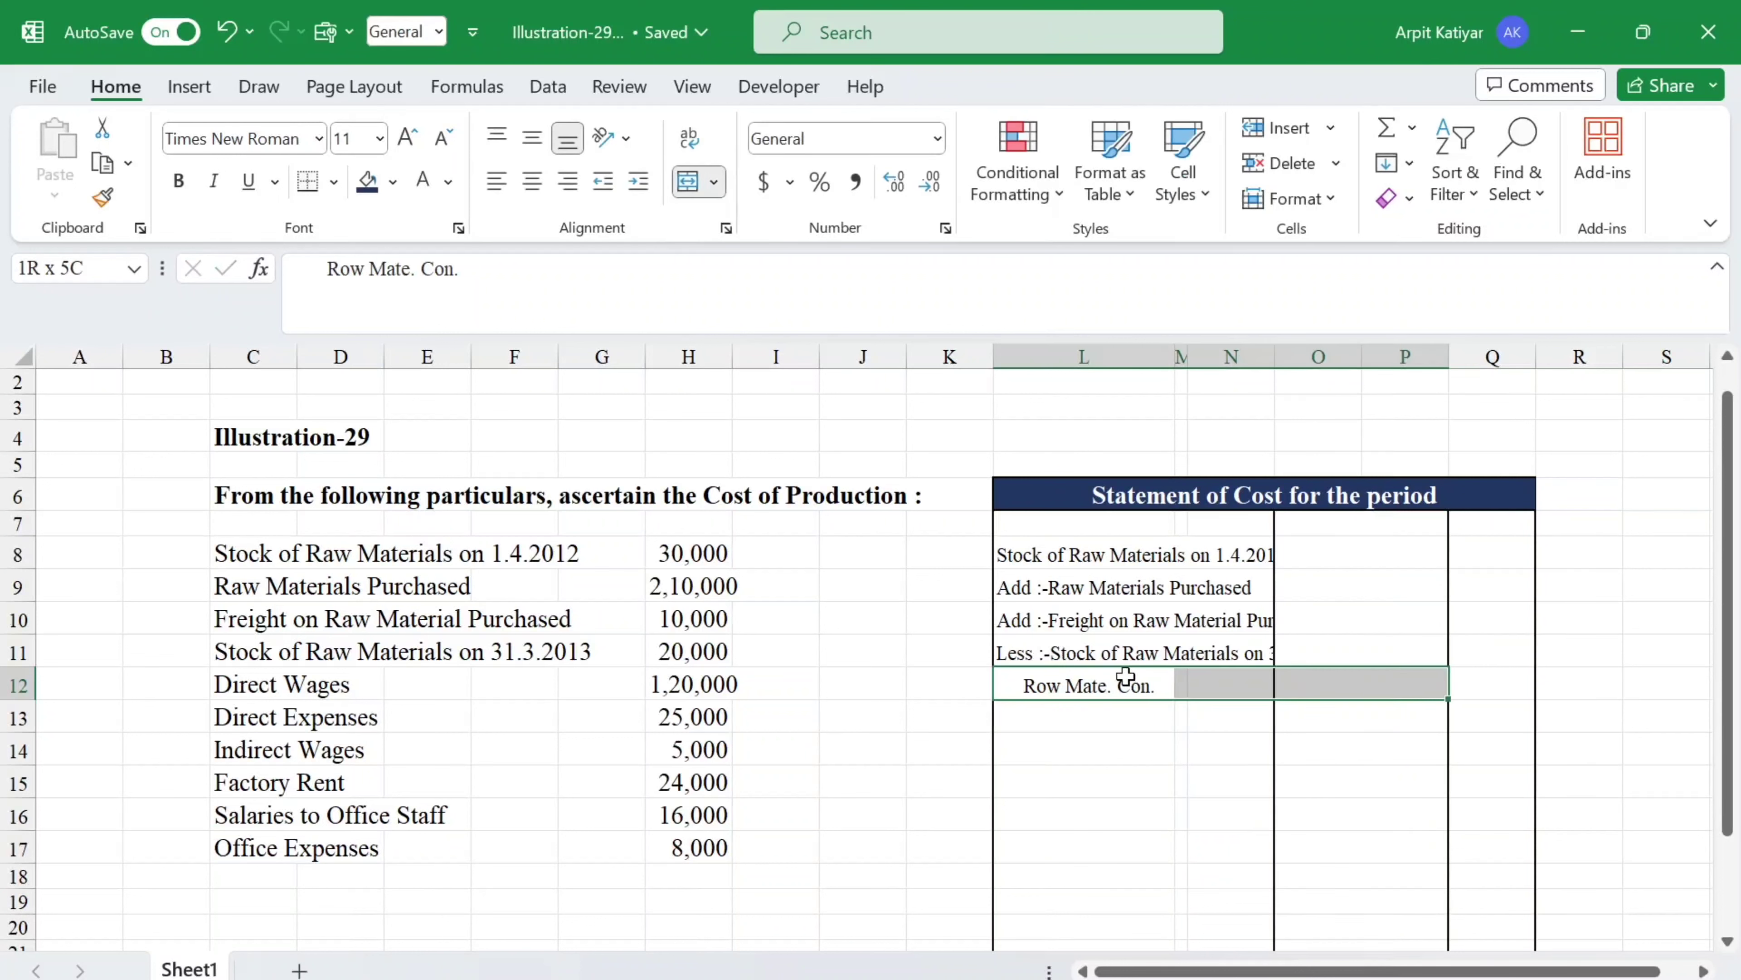
pyautogui.hotkey('shift', 'Left')
pyautogui.hotkey('shift', 'Right')
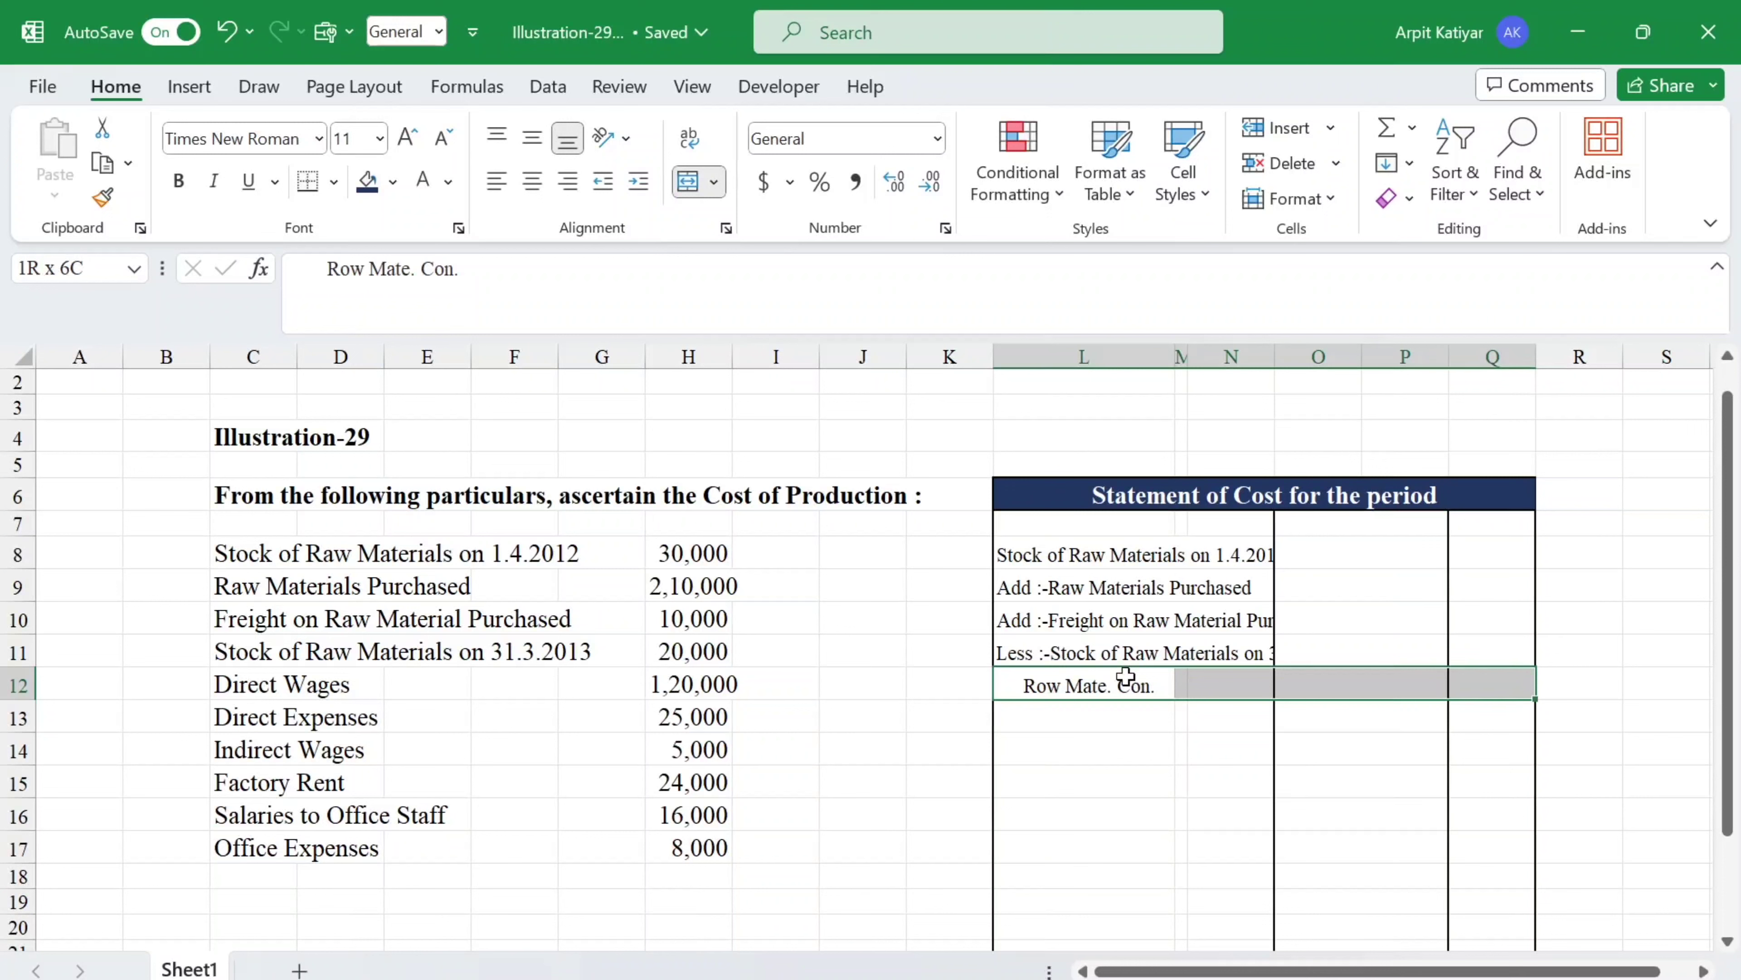
pyautogui.hotkey('ctrl', 'b')
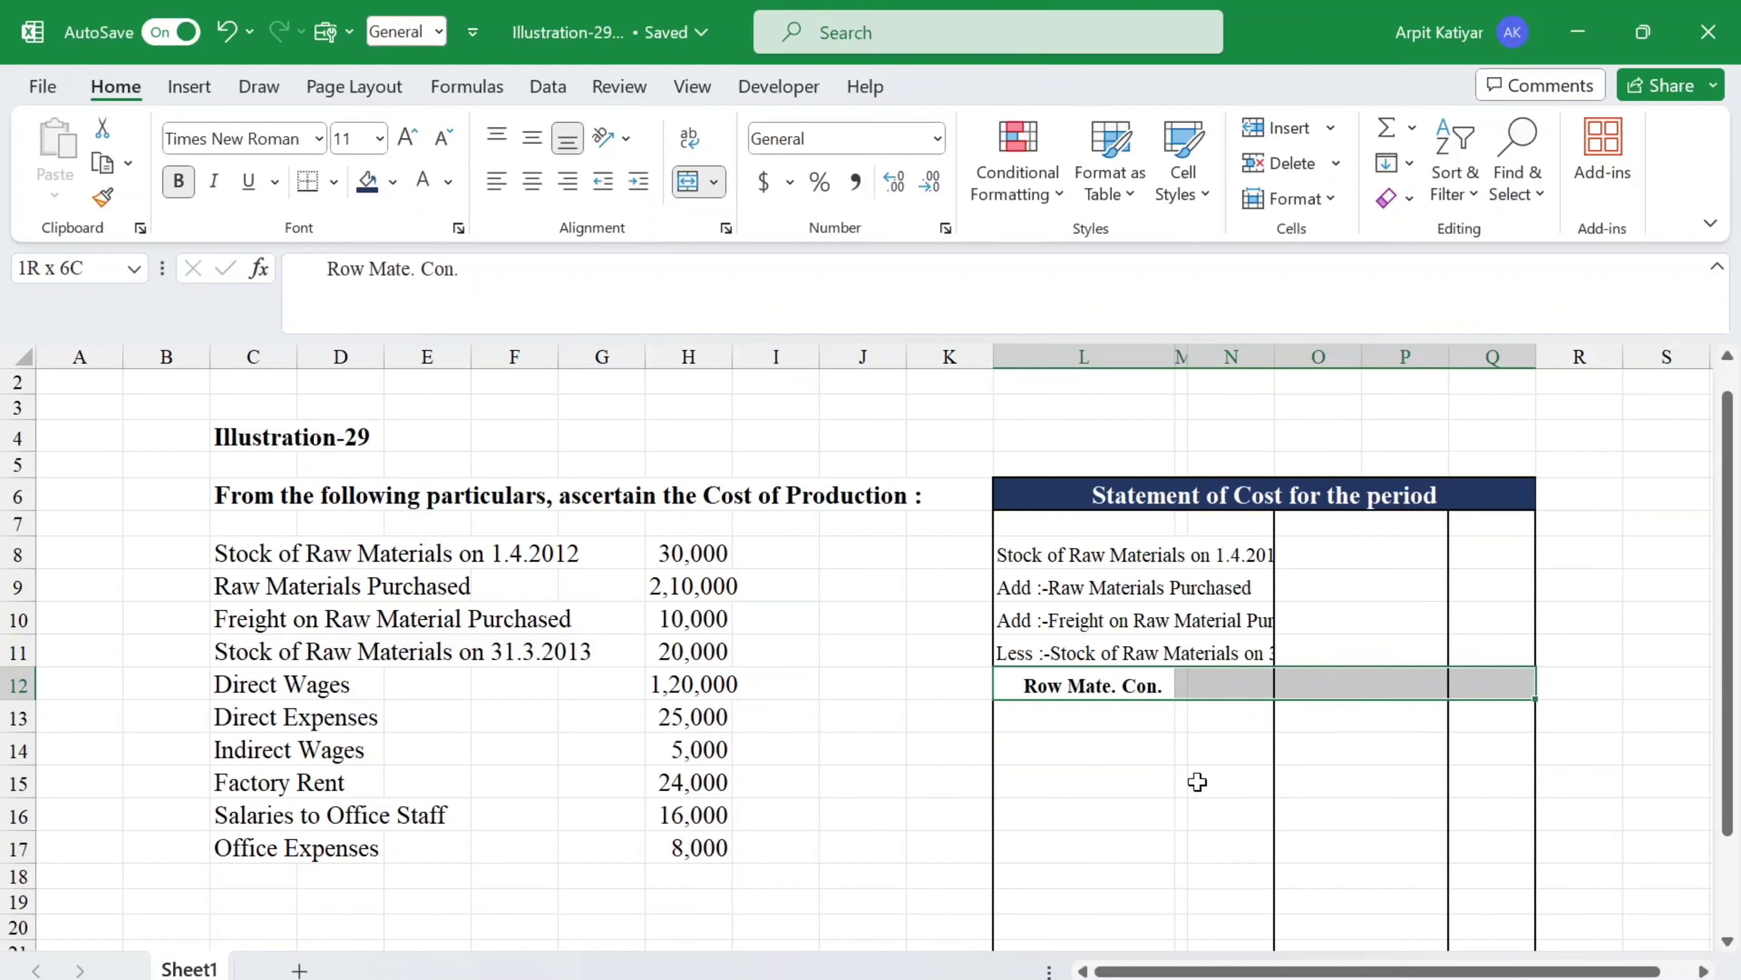
# Link the labels in L13 and L14 to C12 and C13 for the direct wages and direct expenses lines.
pyautogui.click(1108, 715)
pyautogui.write('=')
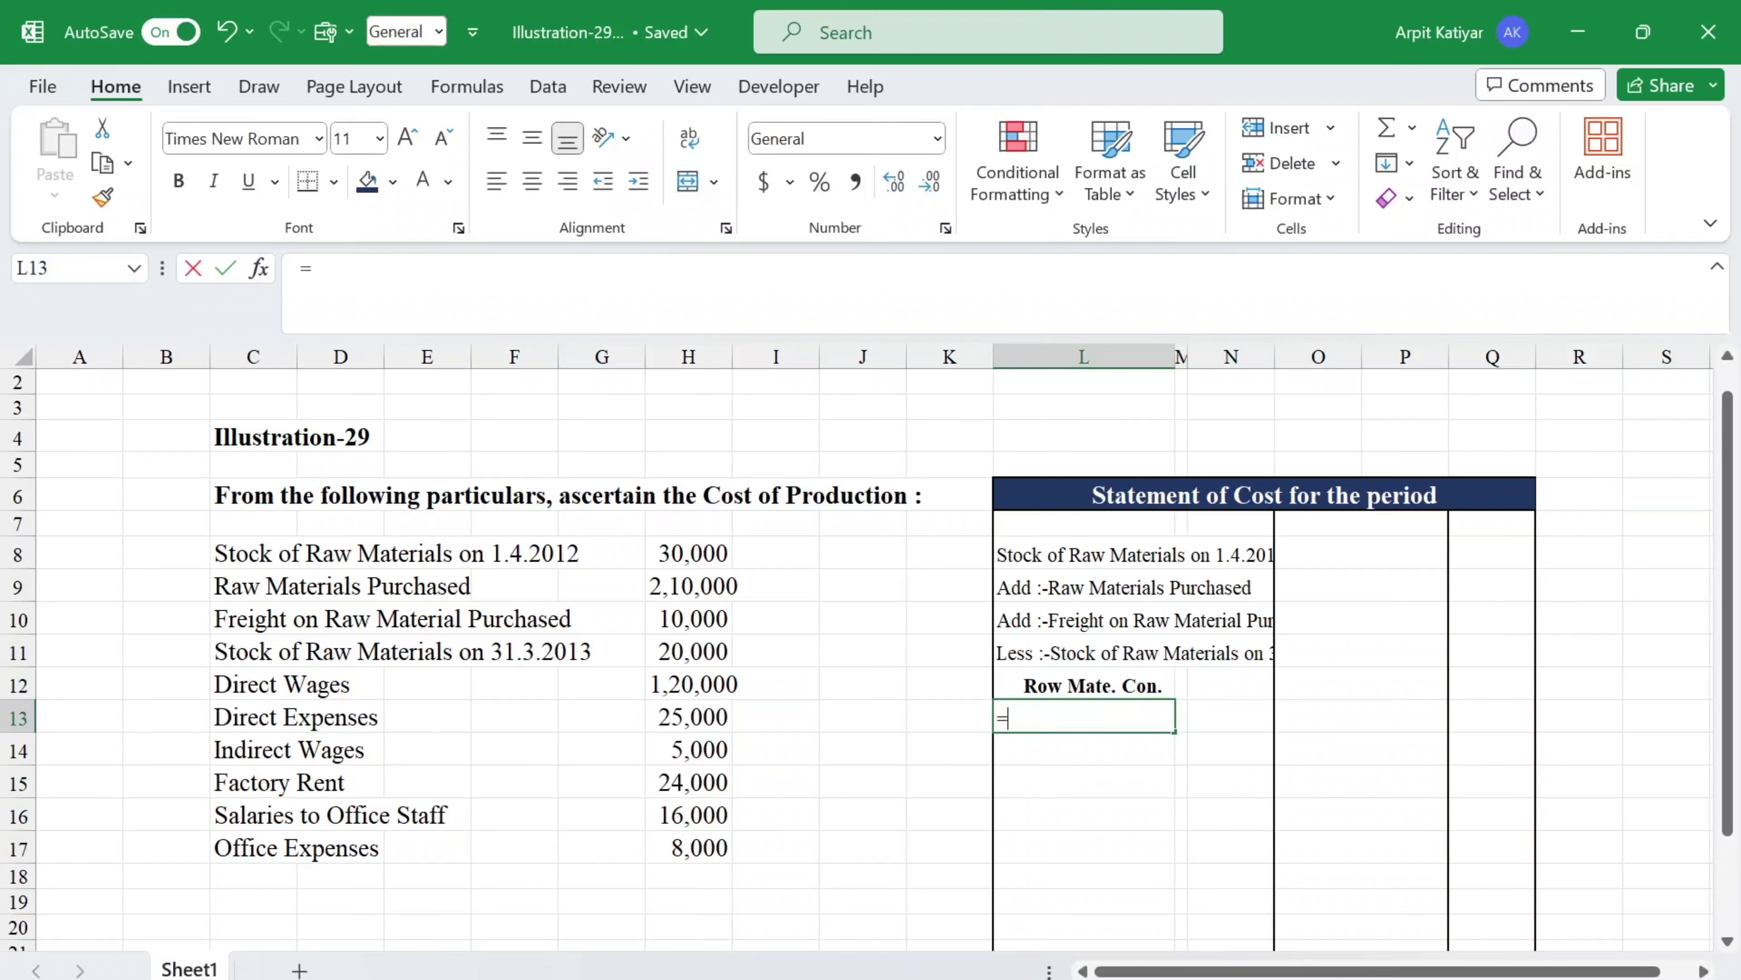
pyautogui.click(342, 685)
pyautogui.click(255, 687)
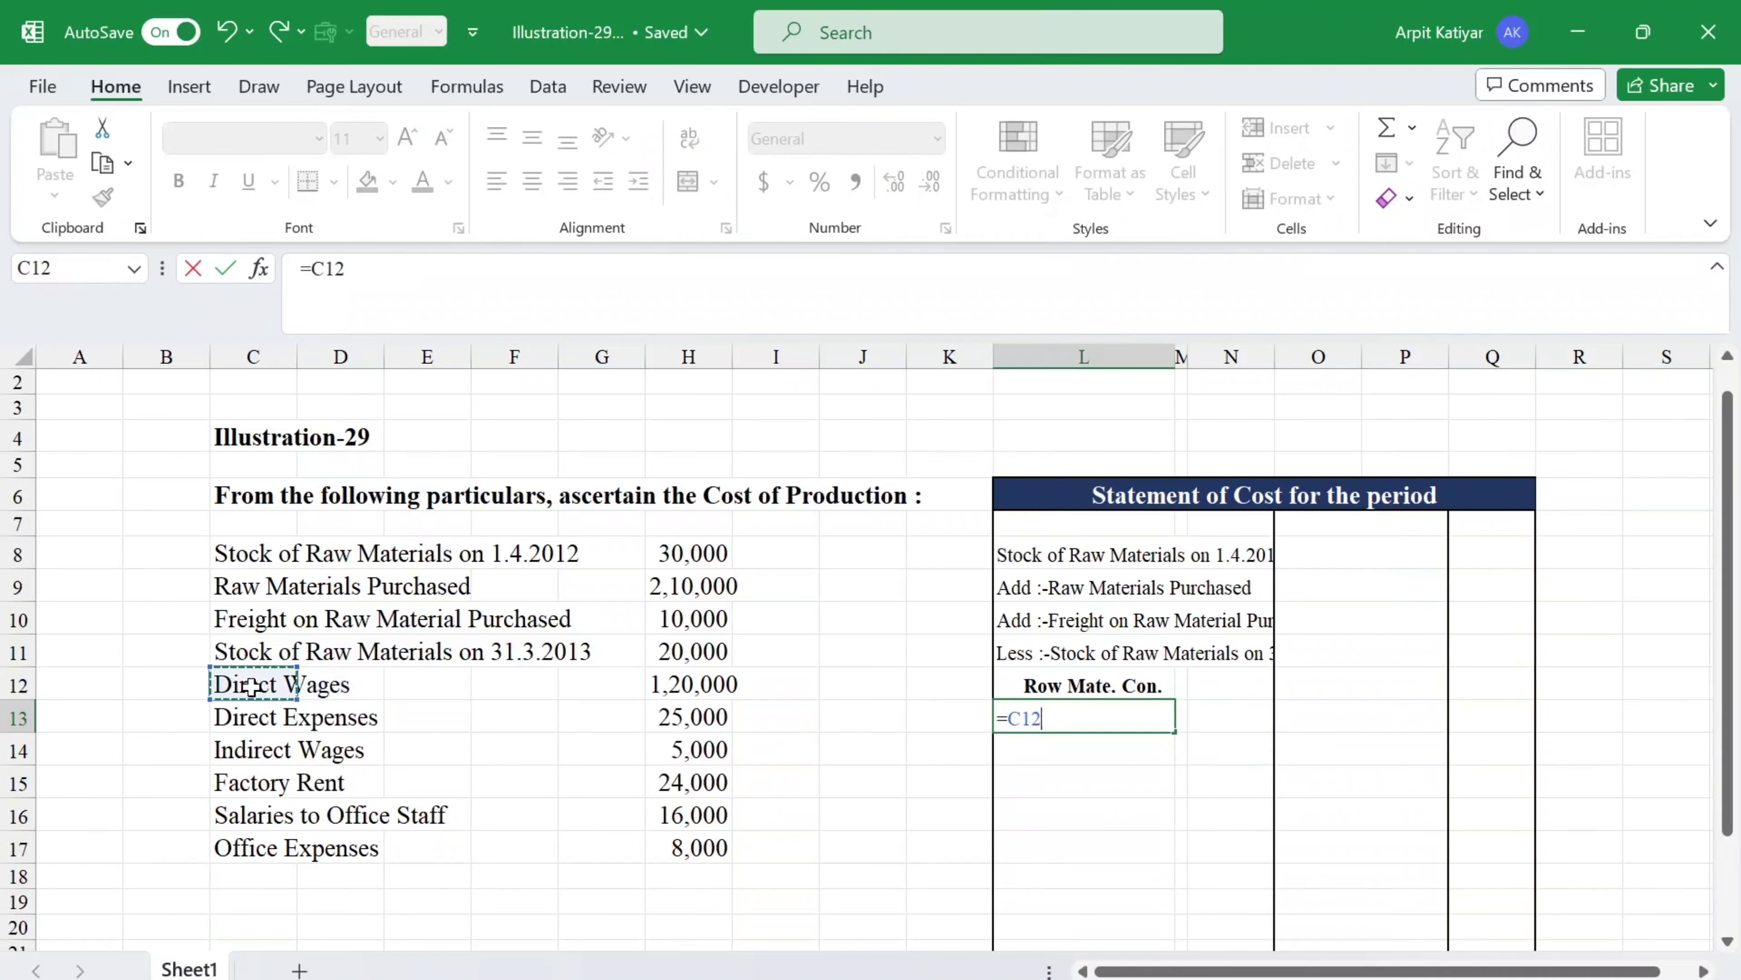
pyautogui.press('Return')
pyautogui.write('=')
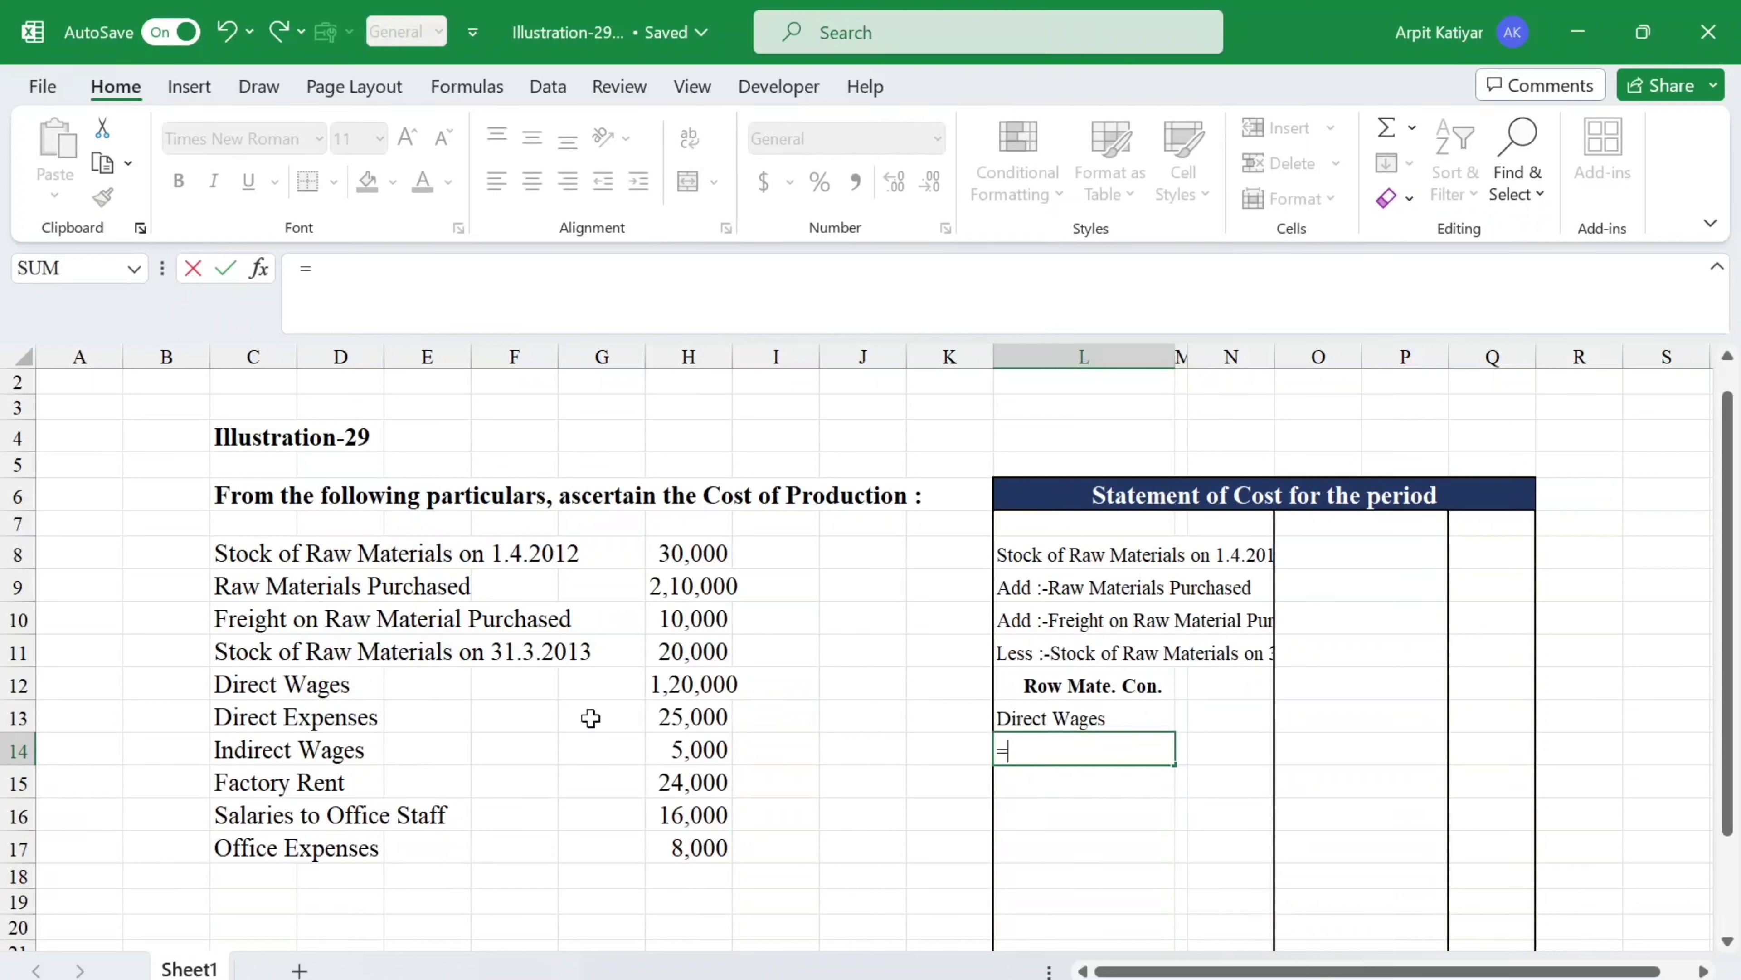
pyautogui.click(243, 714)
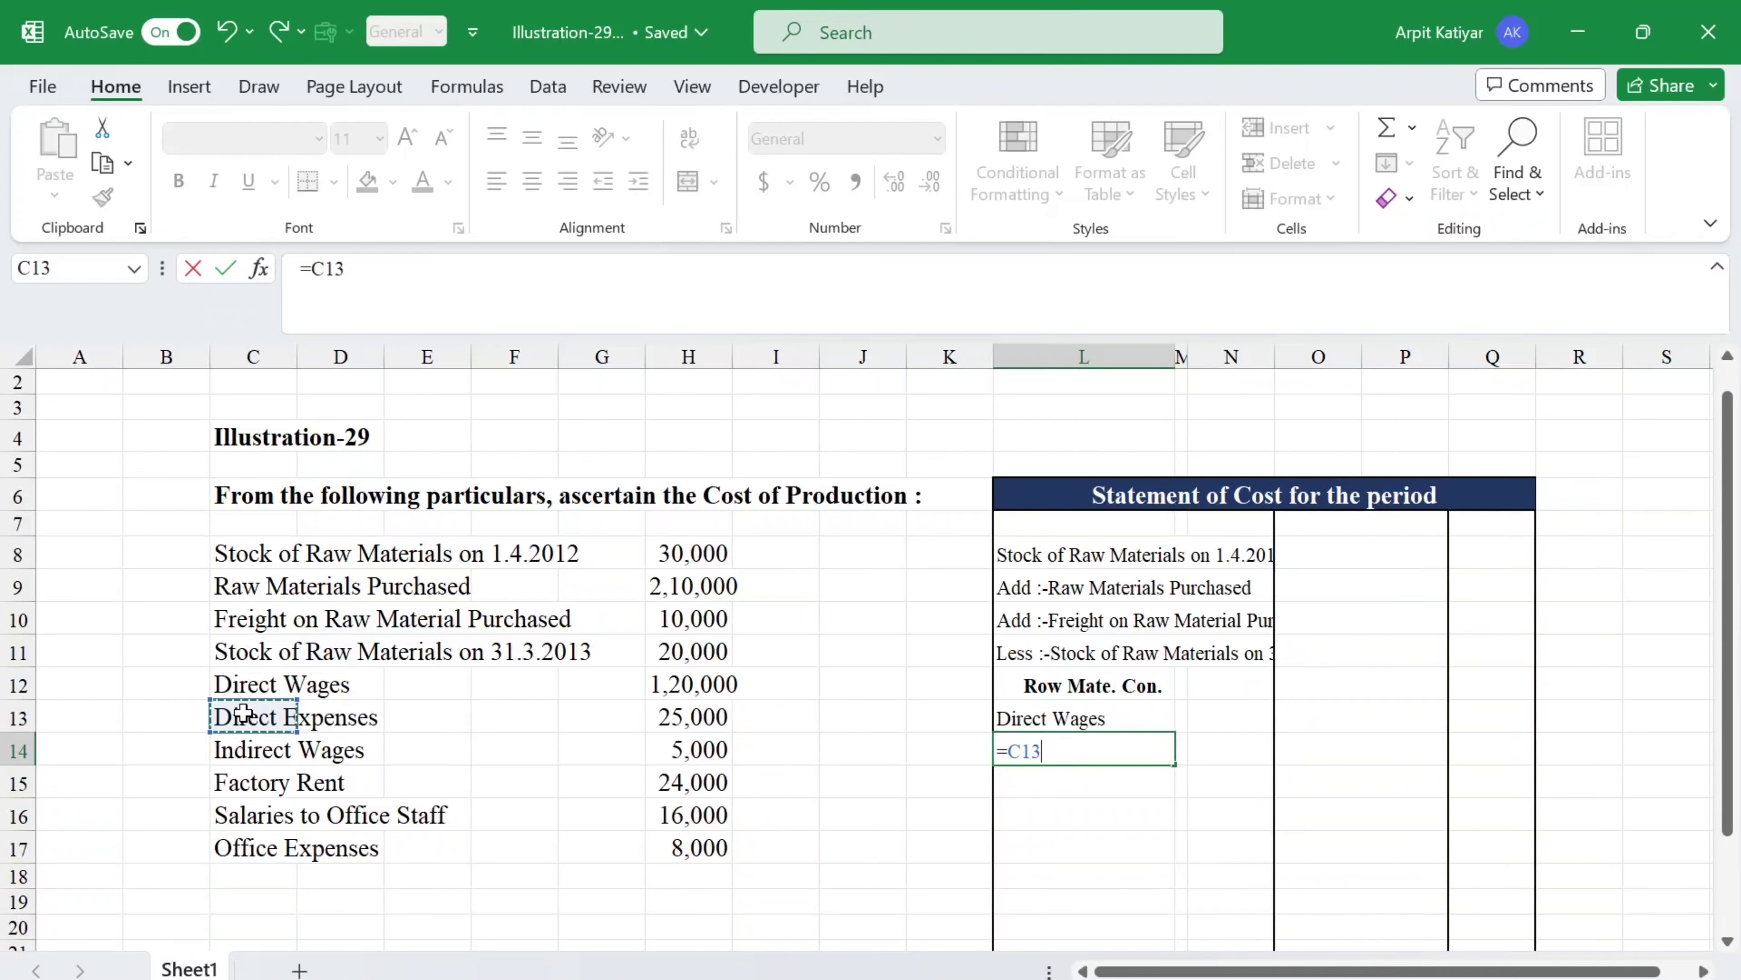
pyautogui.press('Return')
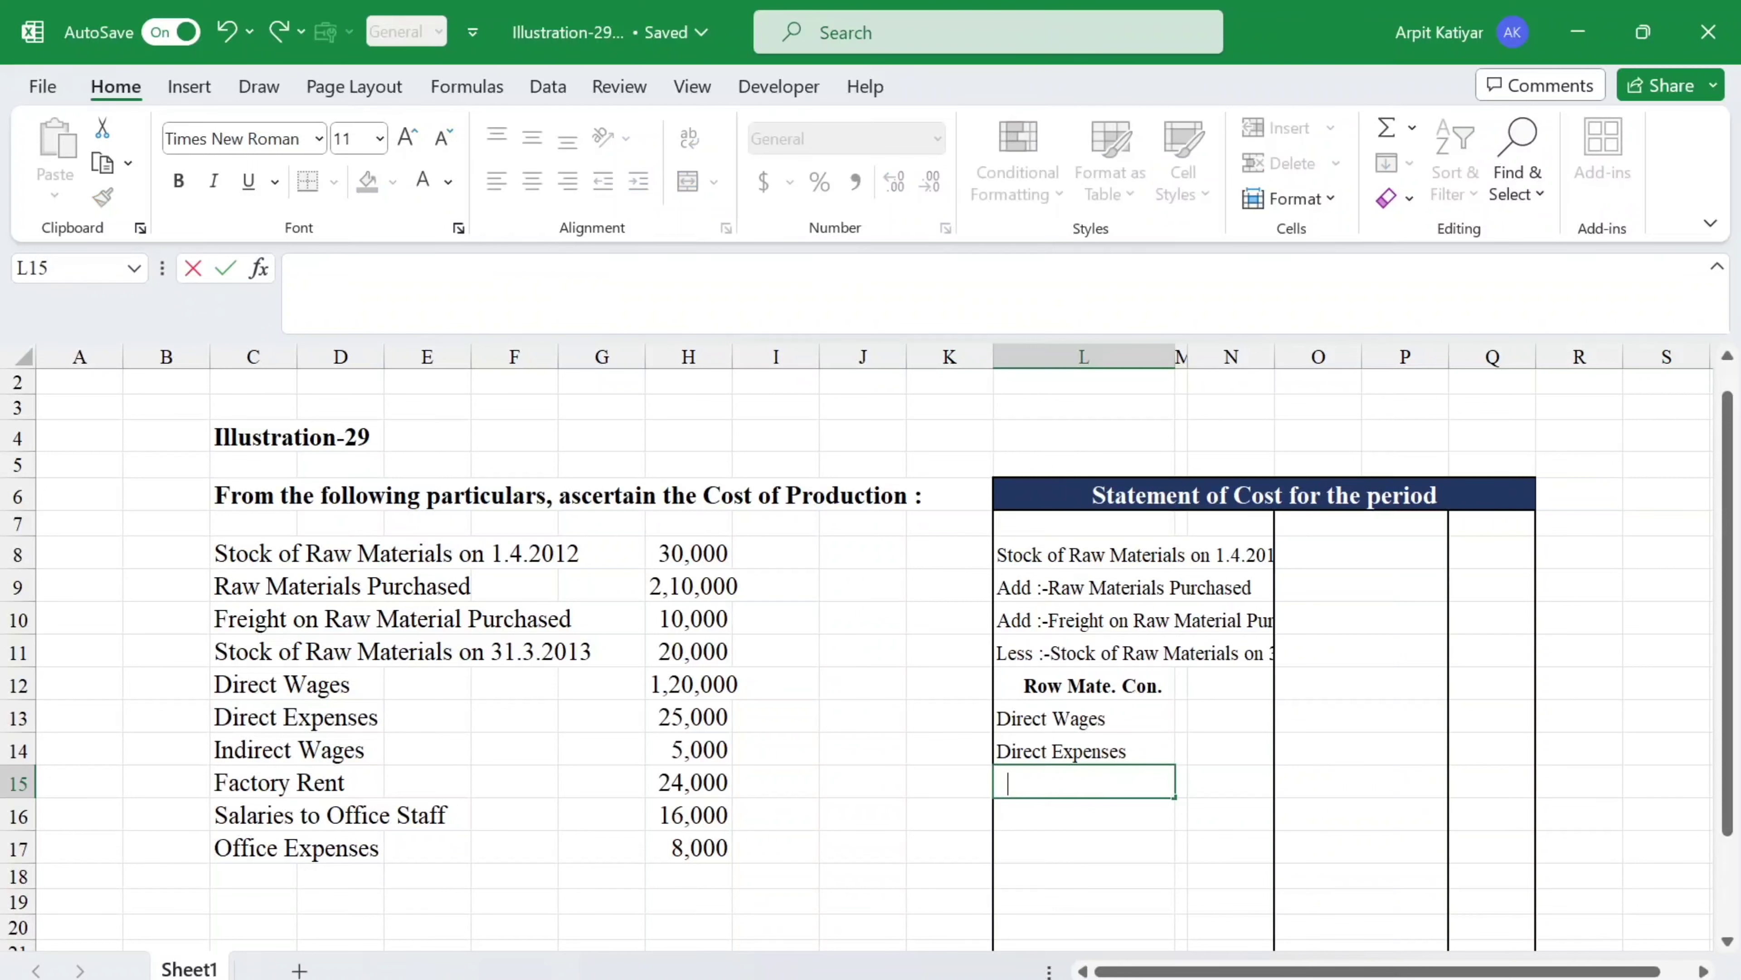
# Enter the indented label "Prime Cost" in L15 of the cost statement.
pyautogui.write('Prime Co')
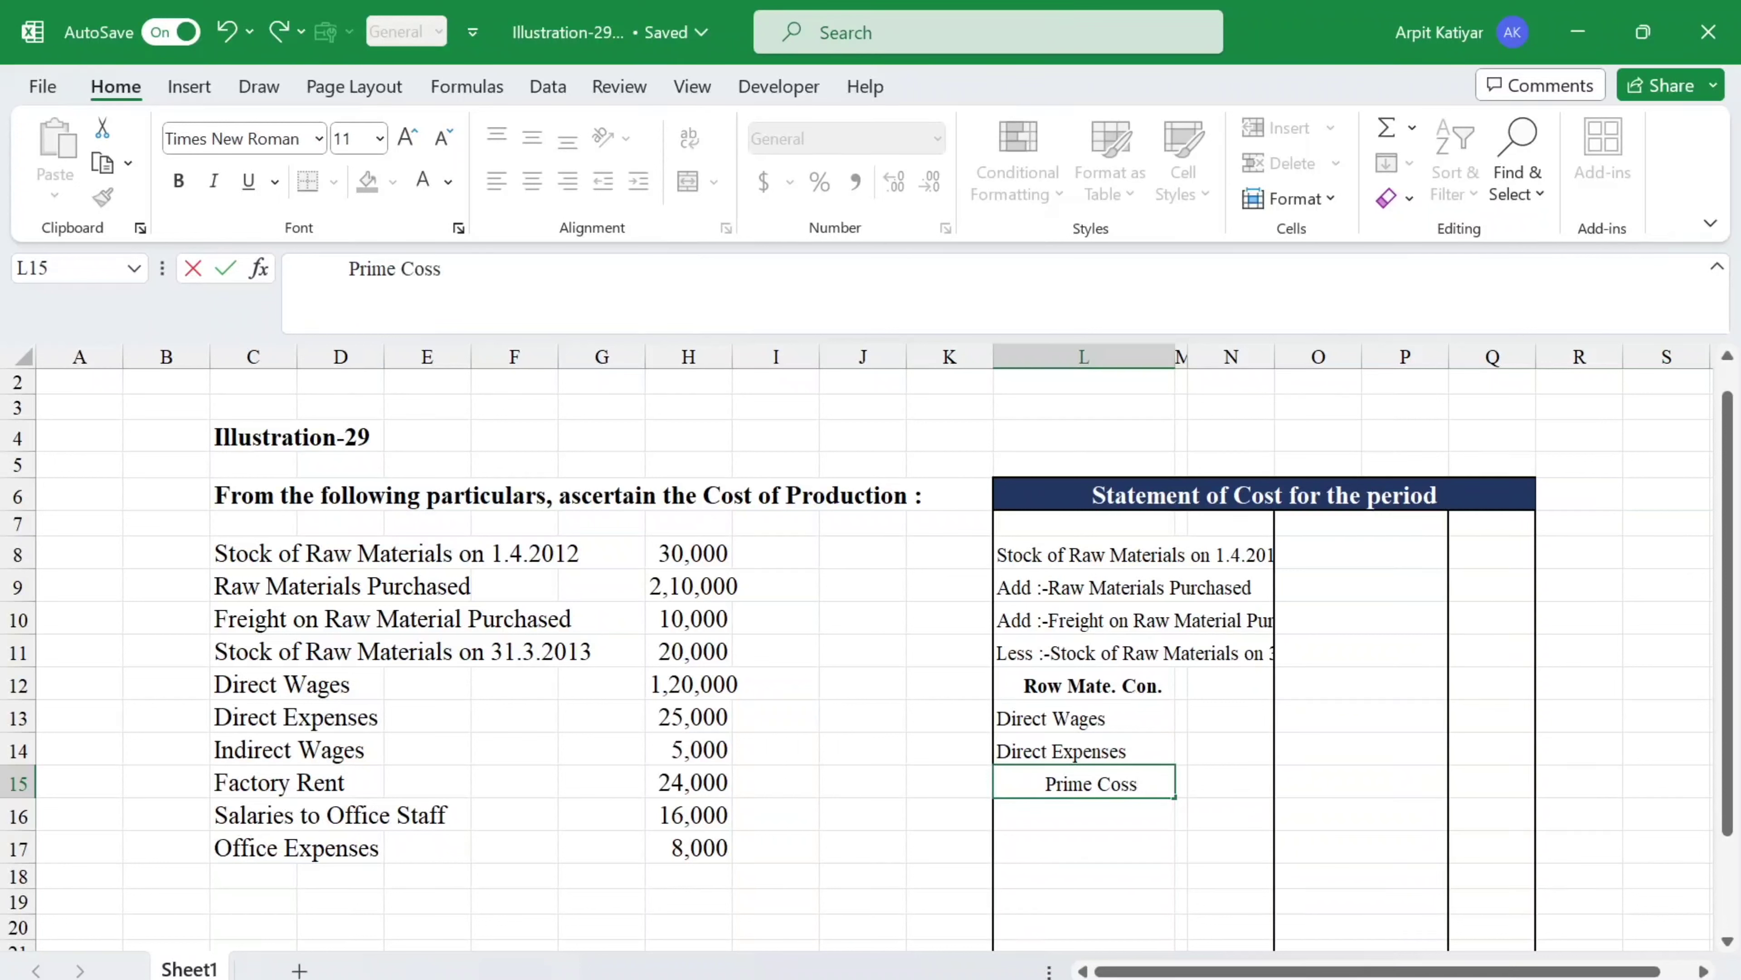
pyautogui.write('ss')
pyautogui.press('BackSpace')
pyautogui.write('t')
# Make the Prime Cost row L15:Q15 bold and give it a double bottom border.
pyautogui.moveTo(1127, 783); pyautogui.dragTo(1493, 783)
pyautogui.hotkey('ctrl', 'b')
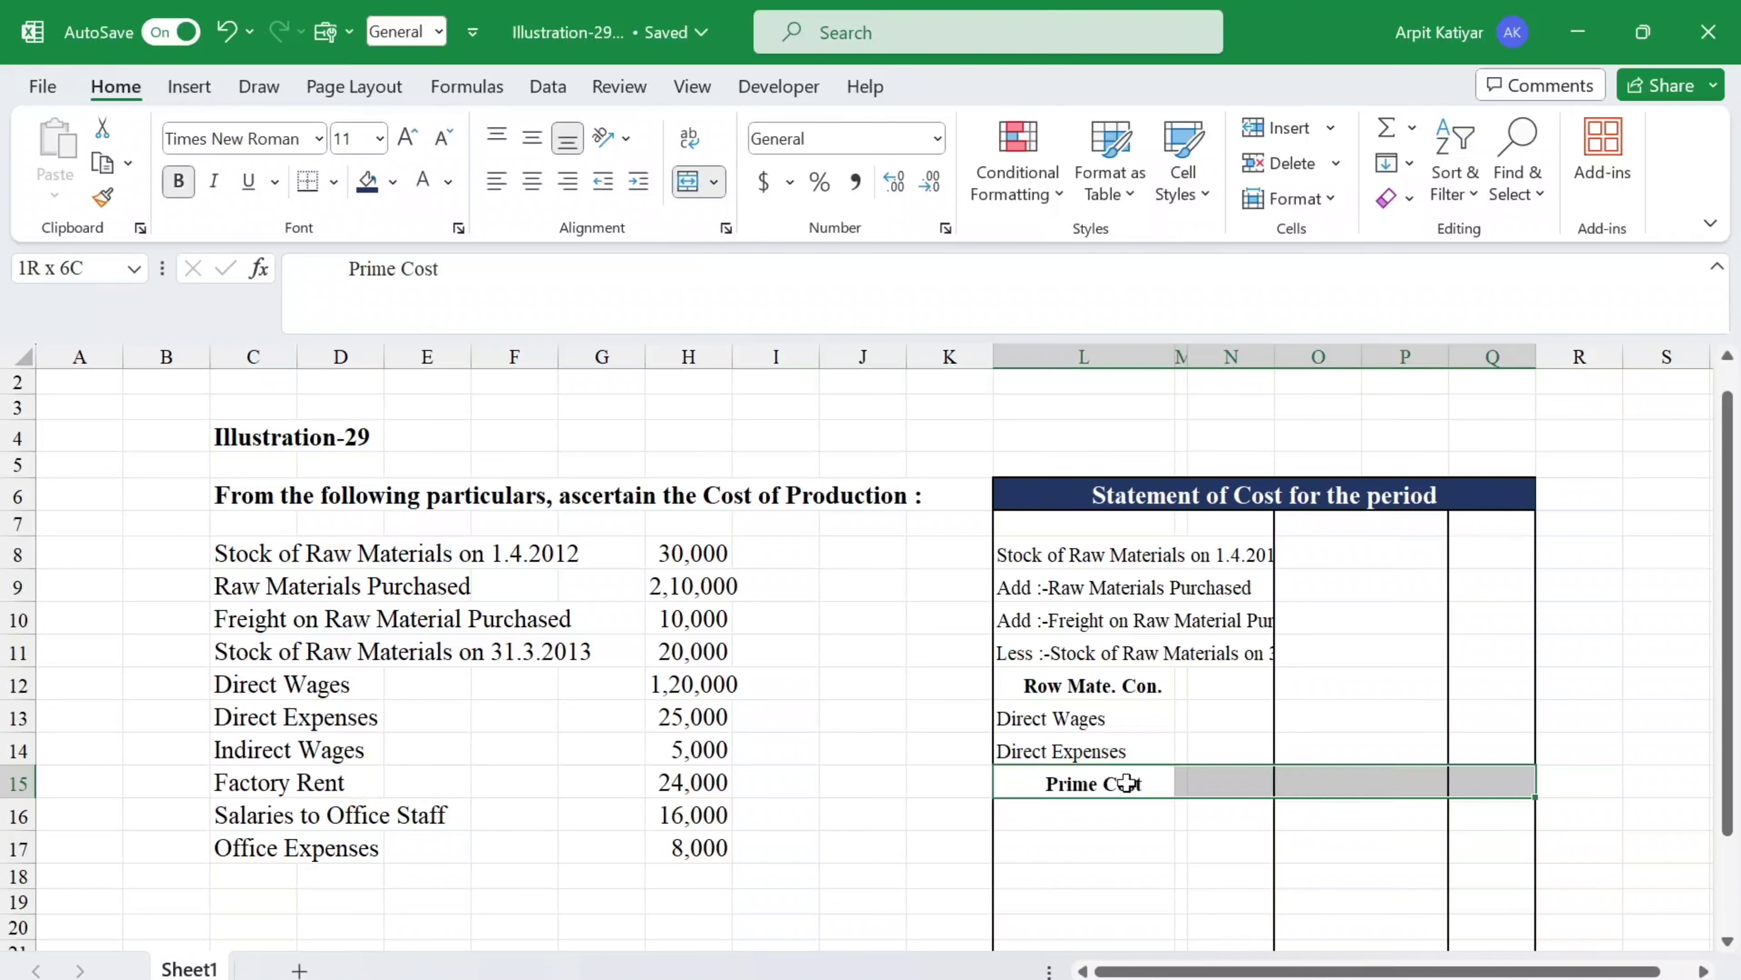
pyautogui.click(333, 181)
pyautogui.click(446, 594)
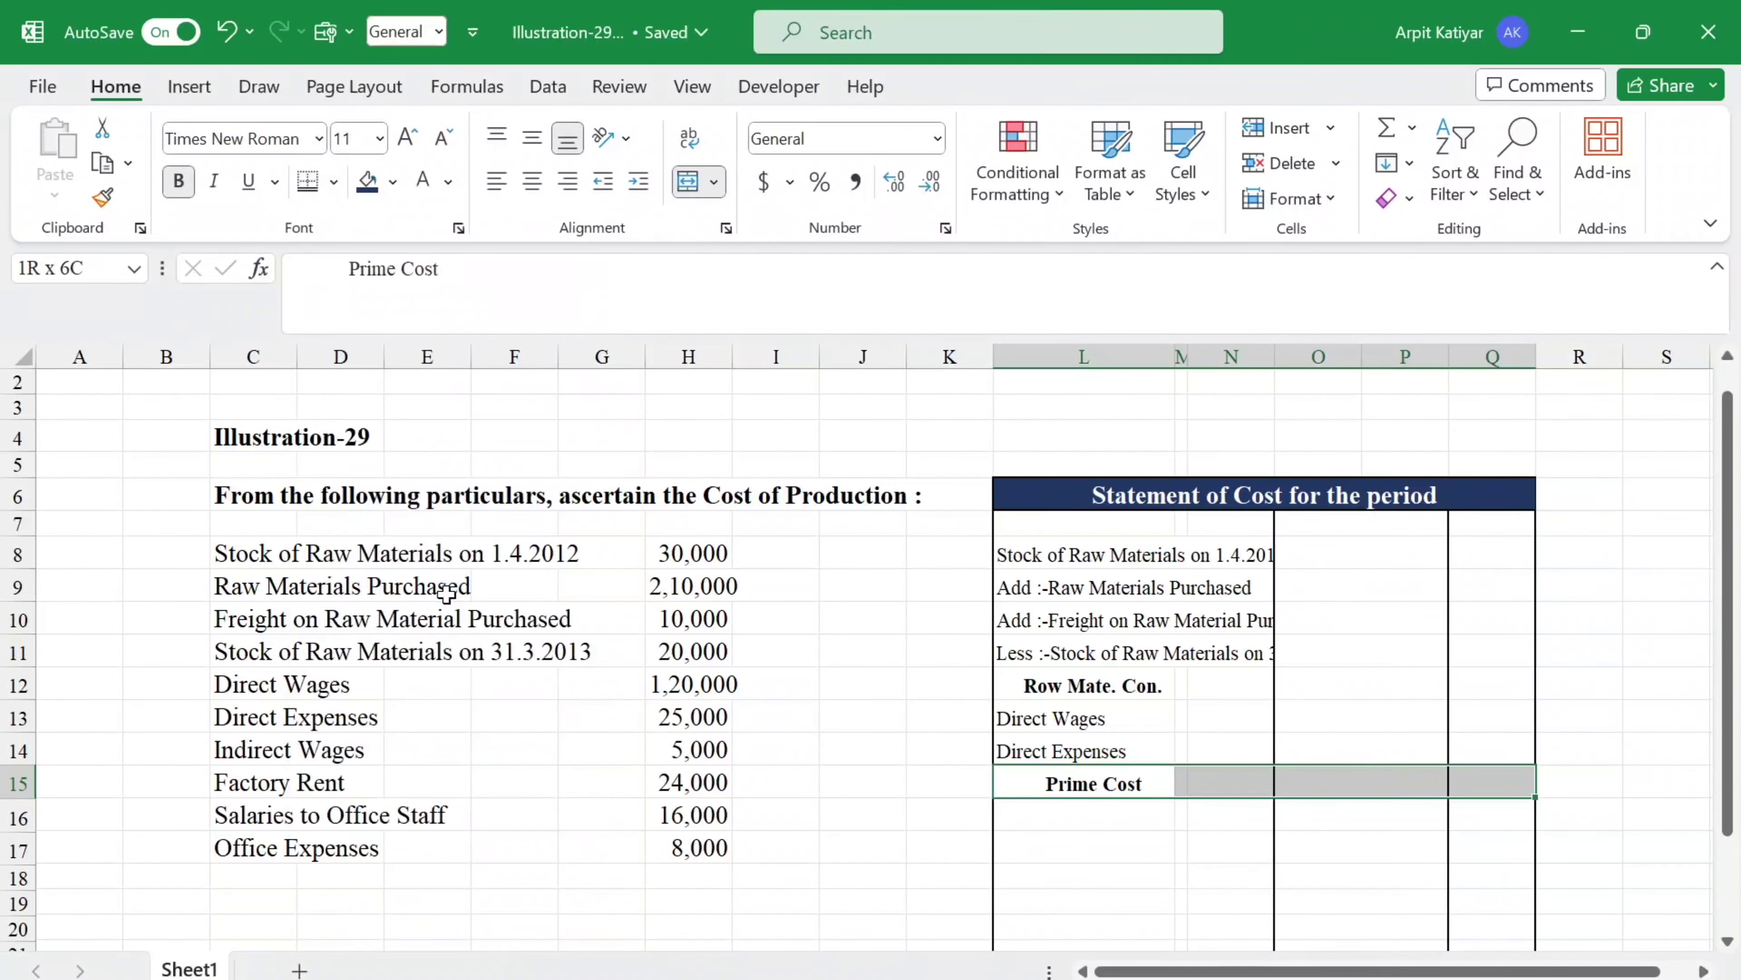
# Link the labels in L16 and L17 to C14 and C15 for the indirect wages and factory rent lines.
pyautogui.click(1053, 842)
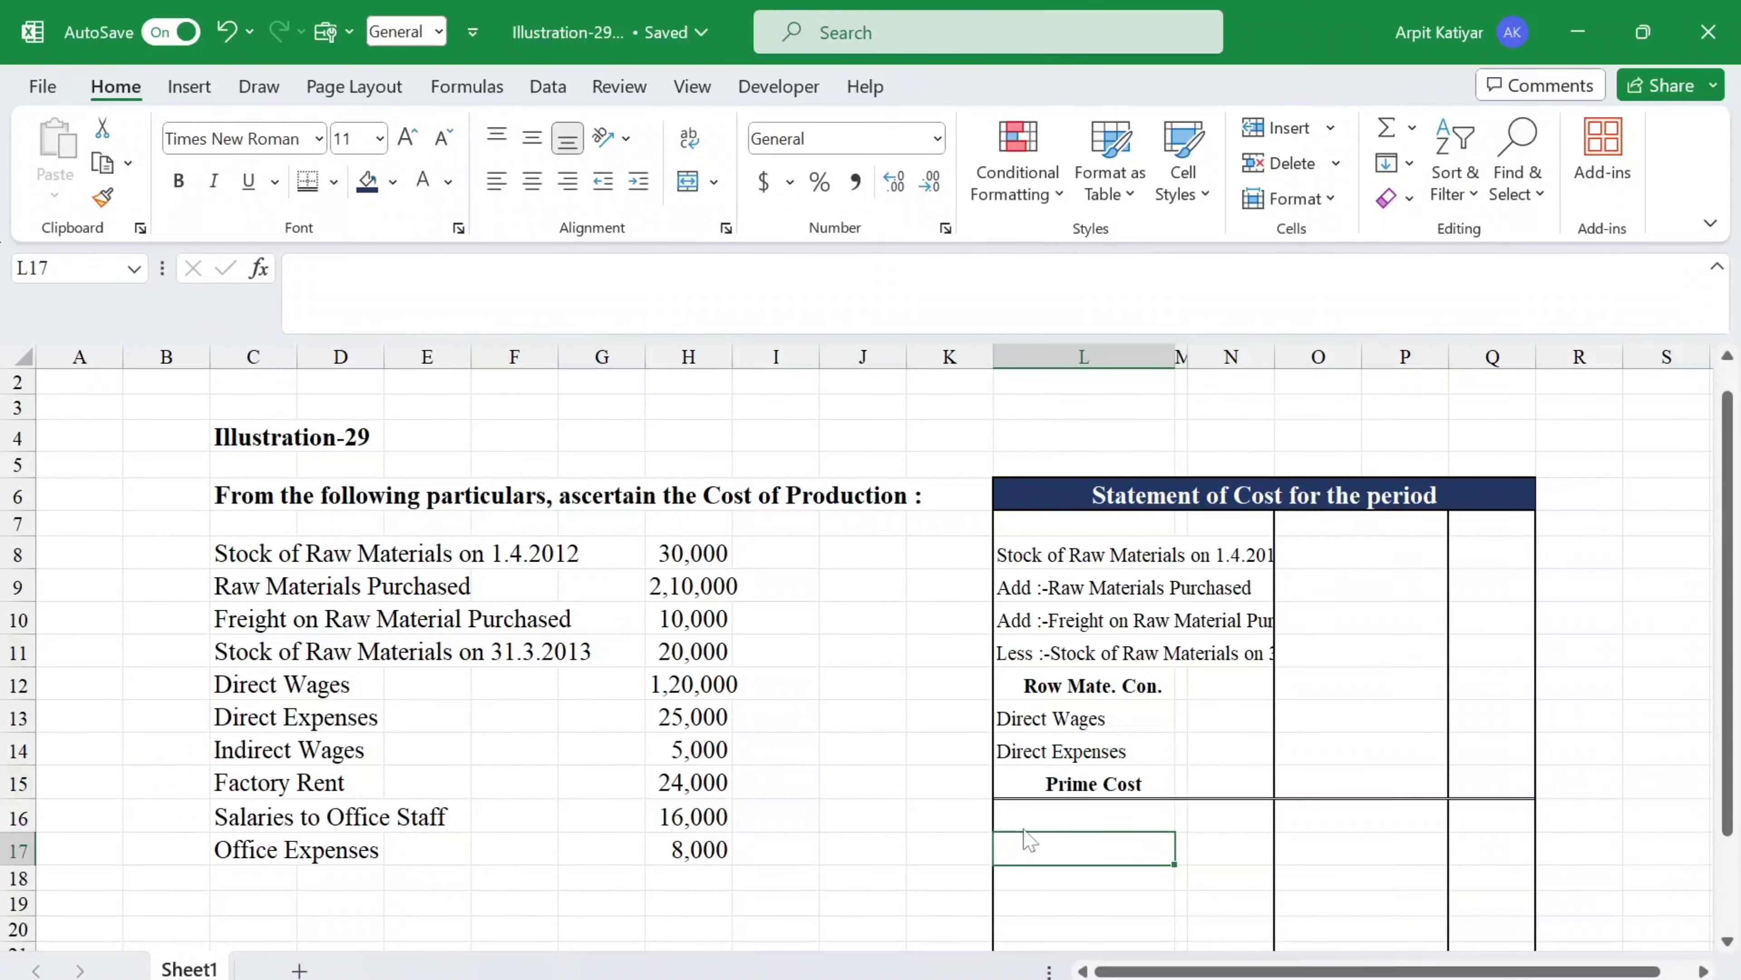
pyautogui.click(1045, 815)
pyautogui.write('=')
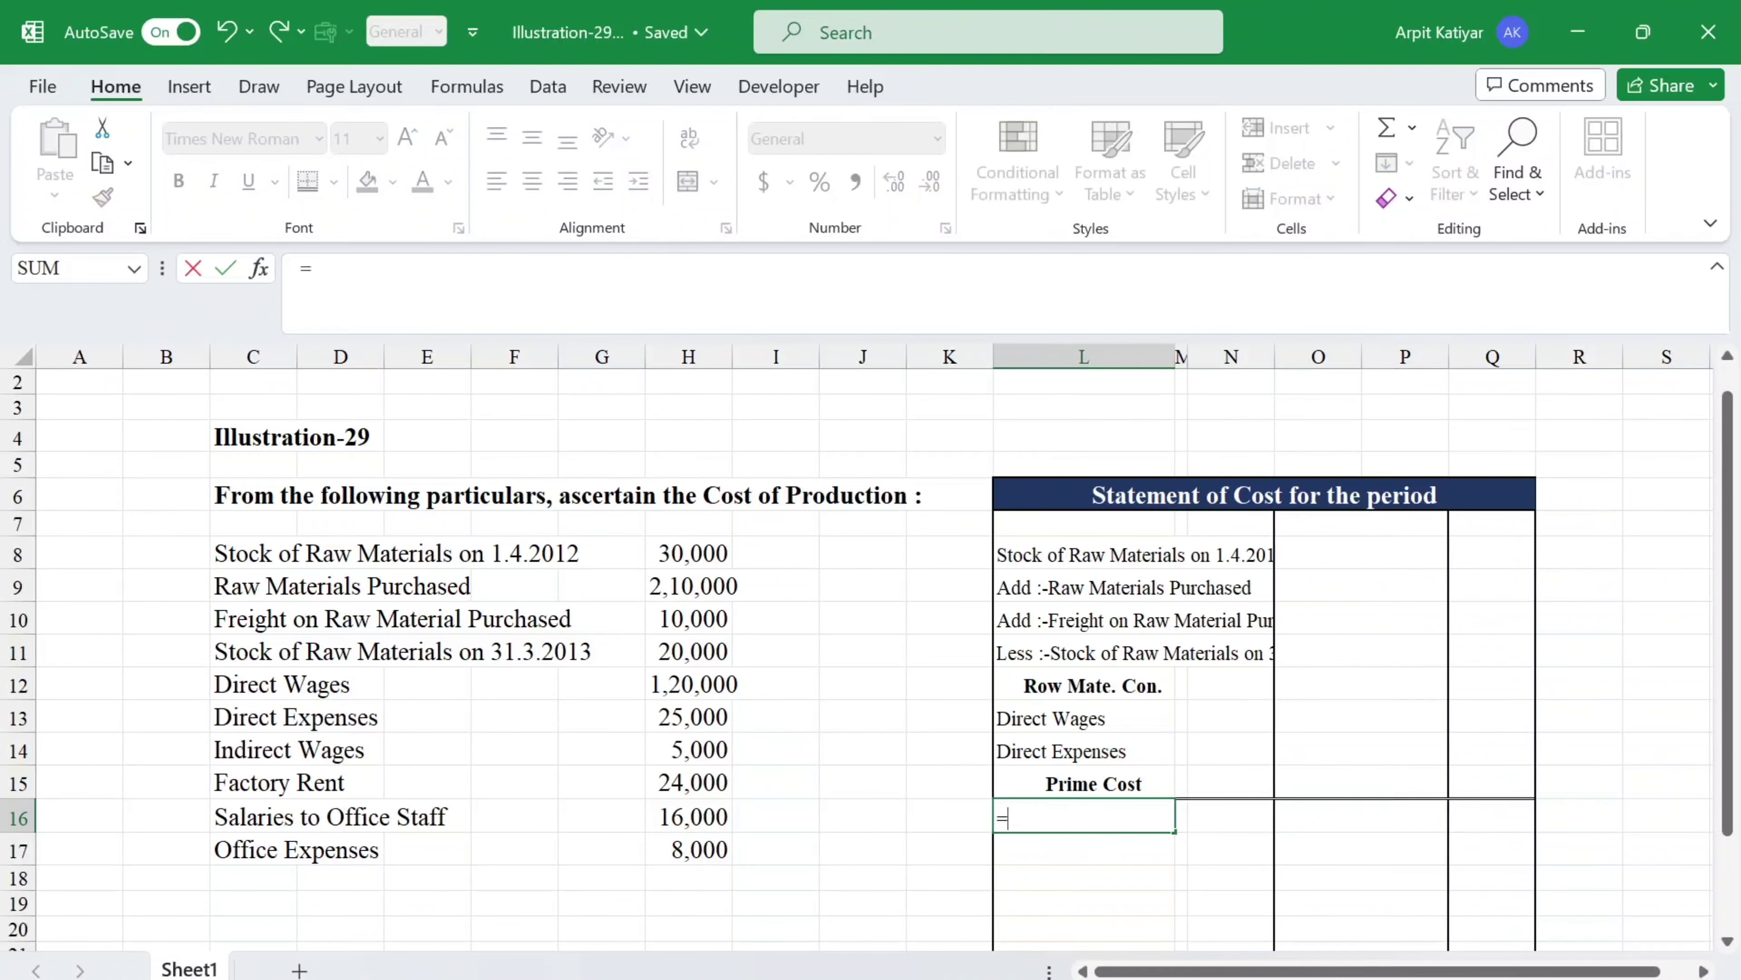
pyautogui.click(244, 755)
pyautogui.press('Return')
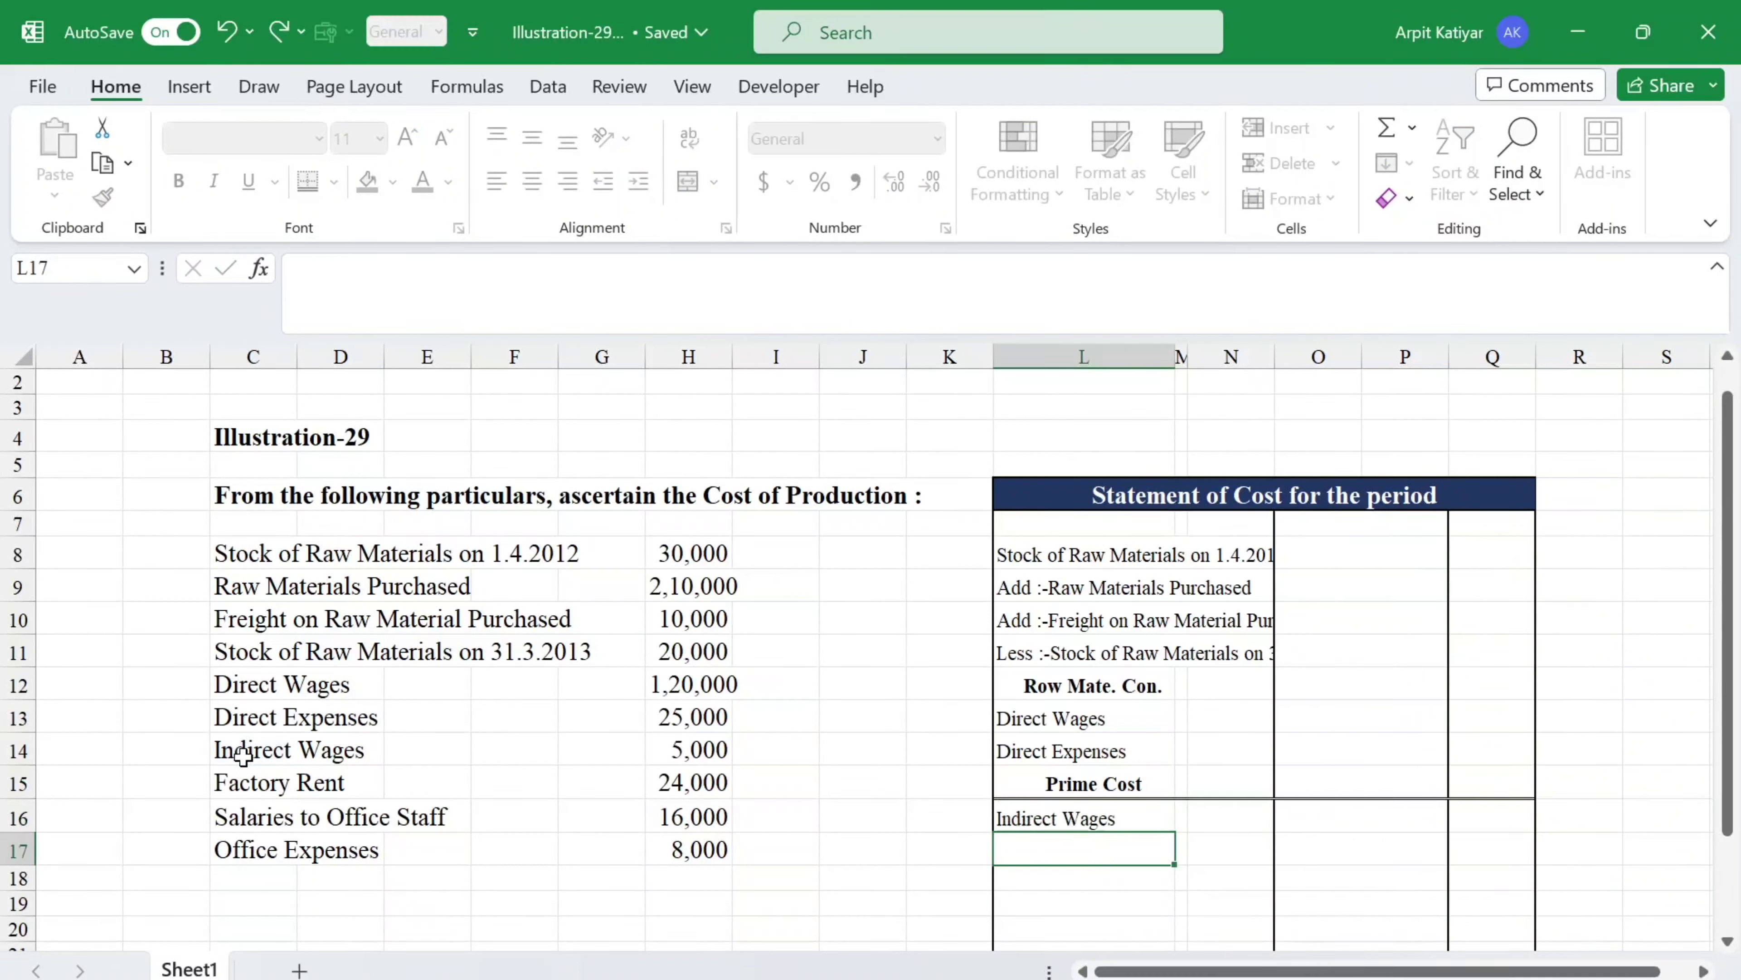
pyautogui.write('=')
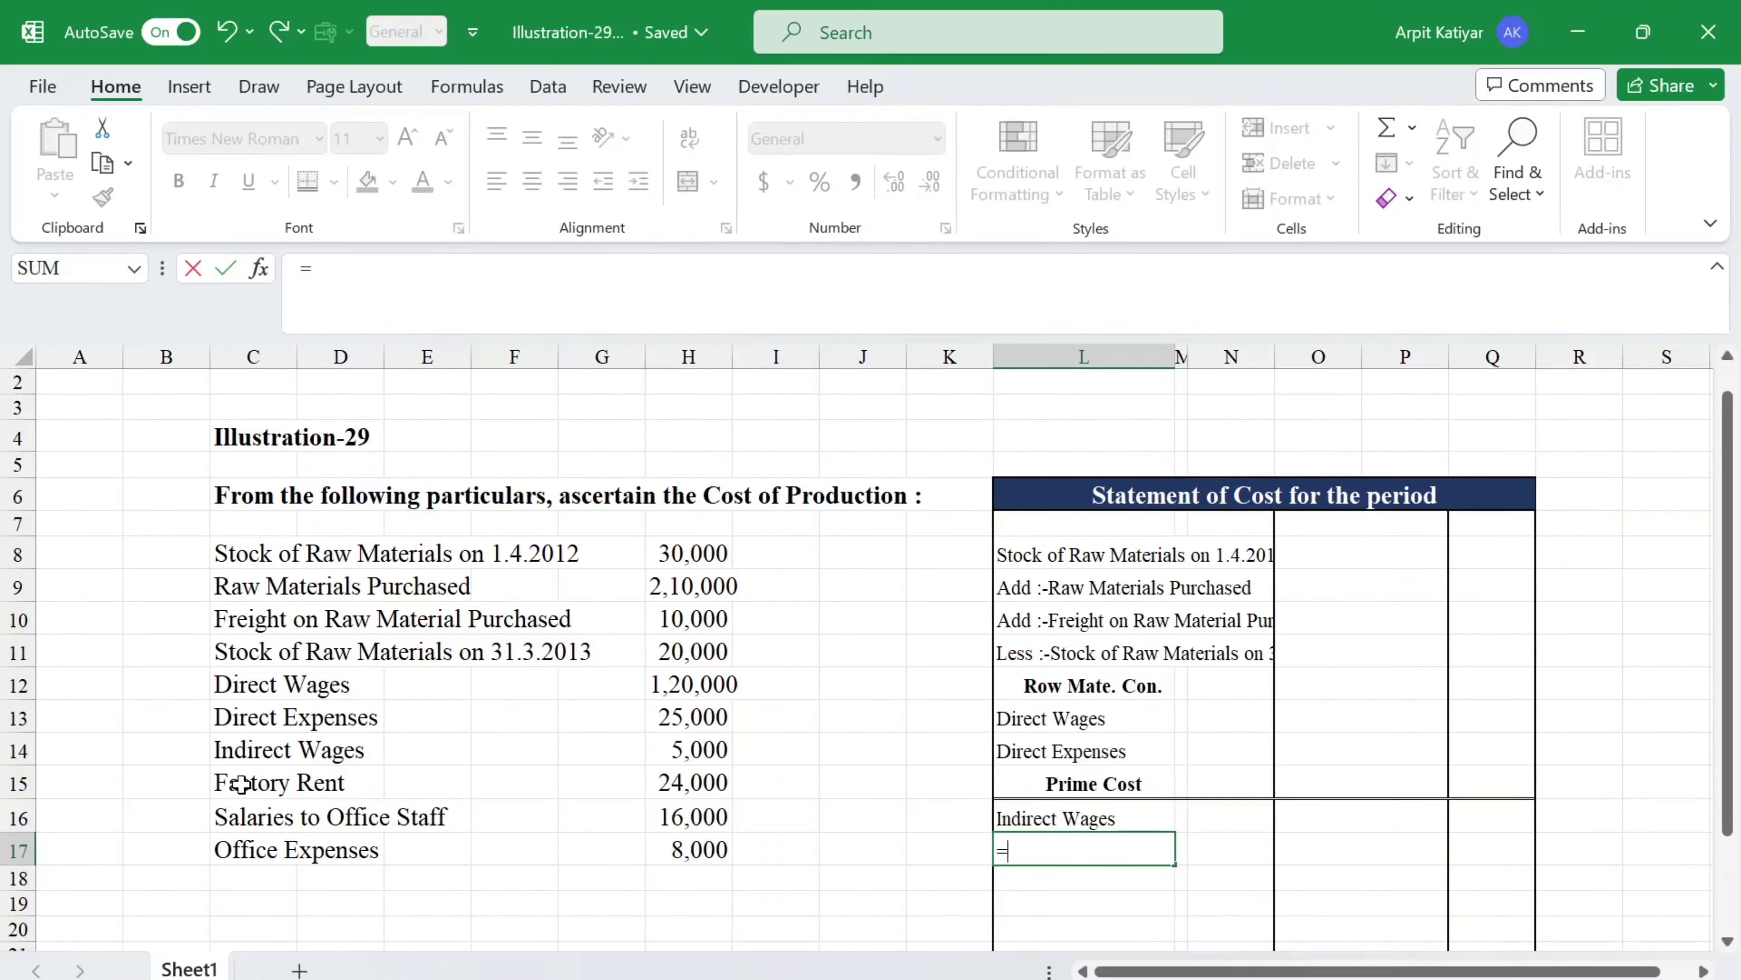
pyautogui.click(241, 781)
pyautogui.press('Return')
# Enter the label "Working cost" in L19, leaving row 18 of the statement blank.
pyautogui.press('Return')
pyautogui.write('Wo')
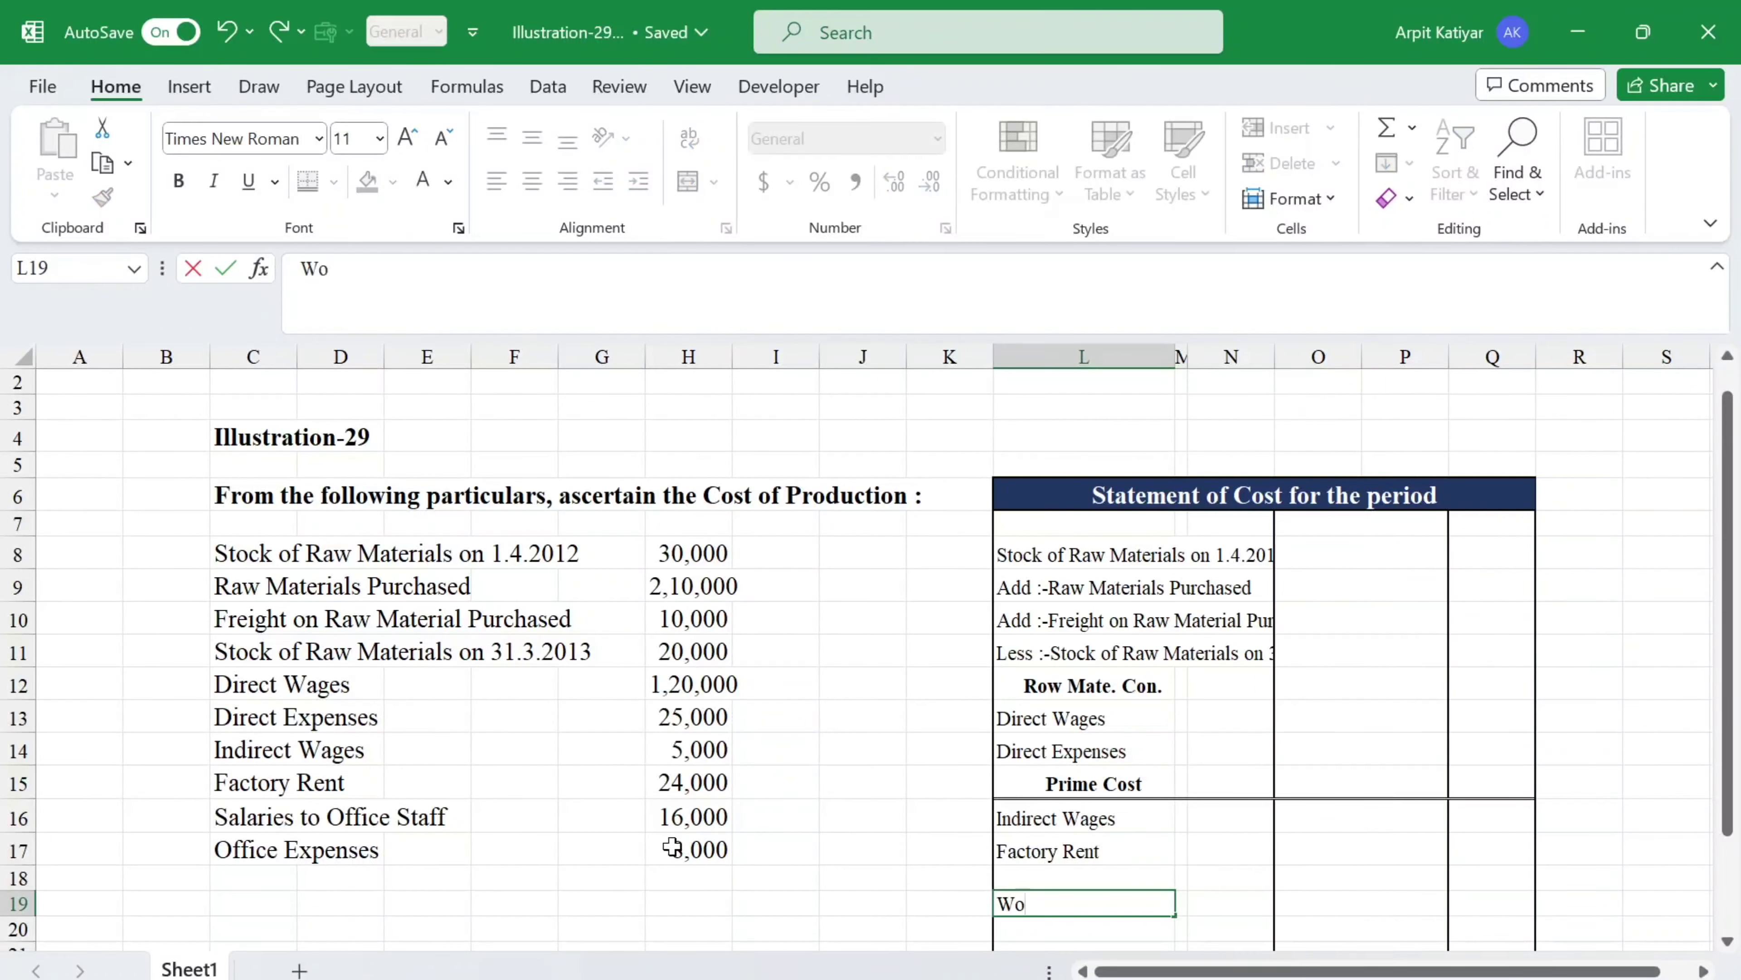
pyautogui.write('rking cost')
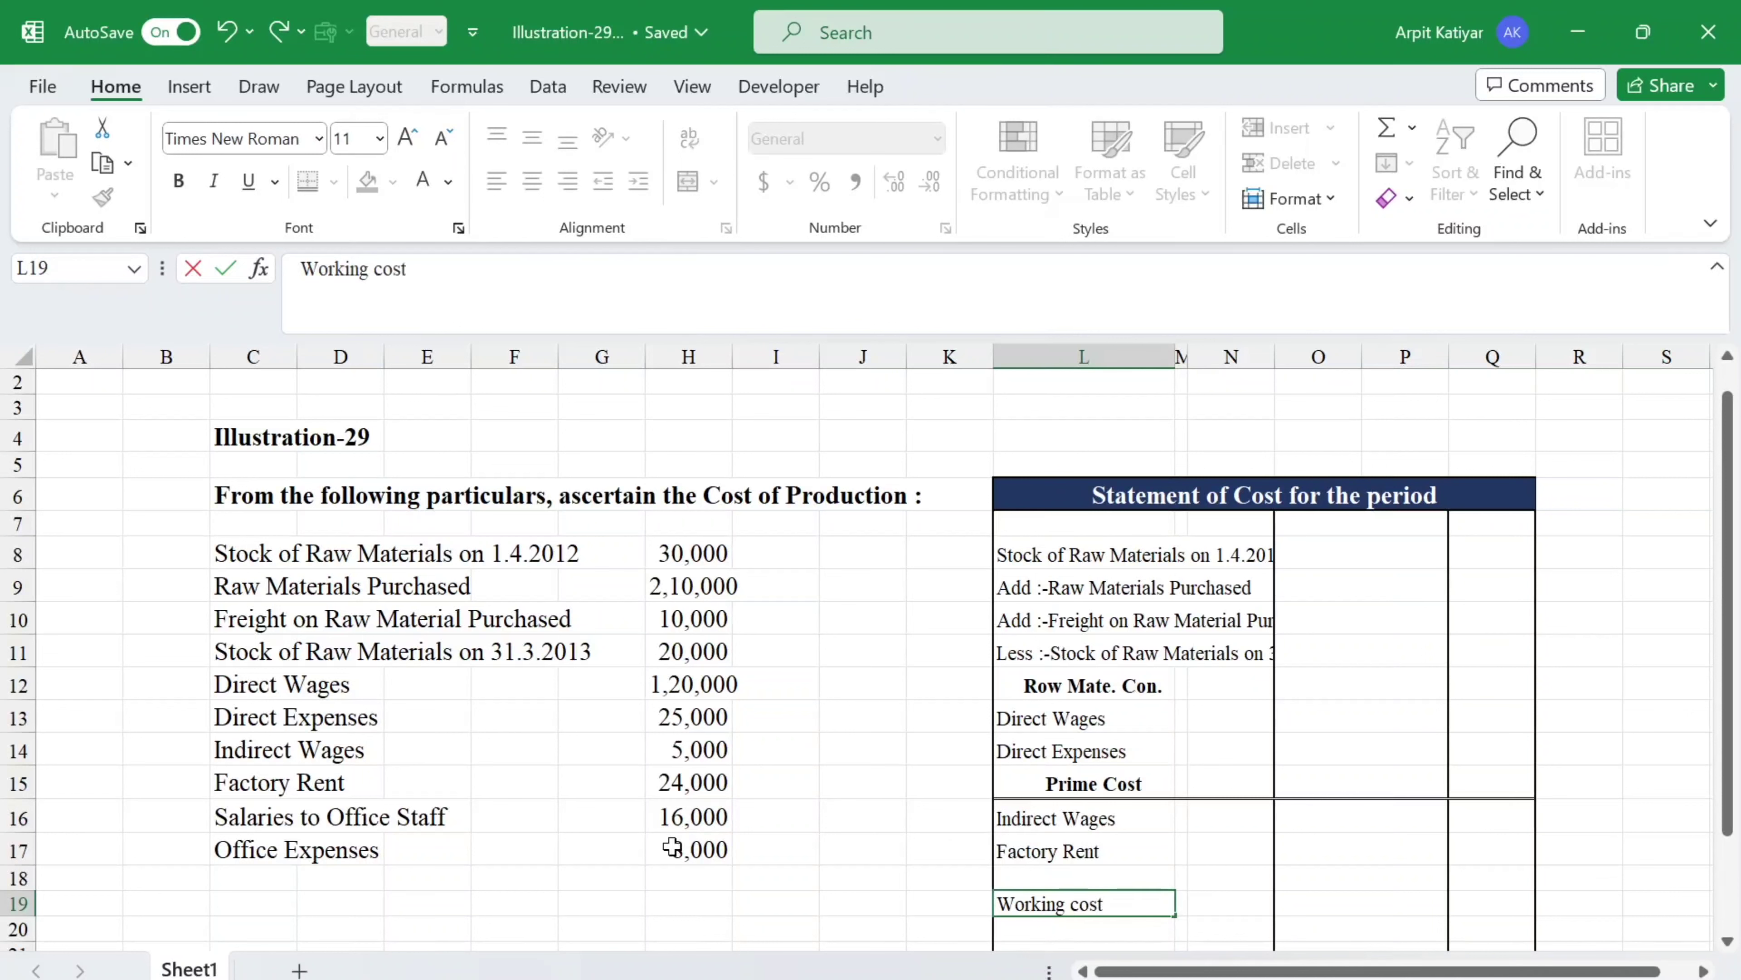
pyautogui.press('Return')
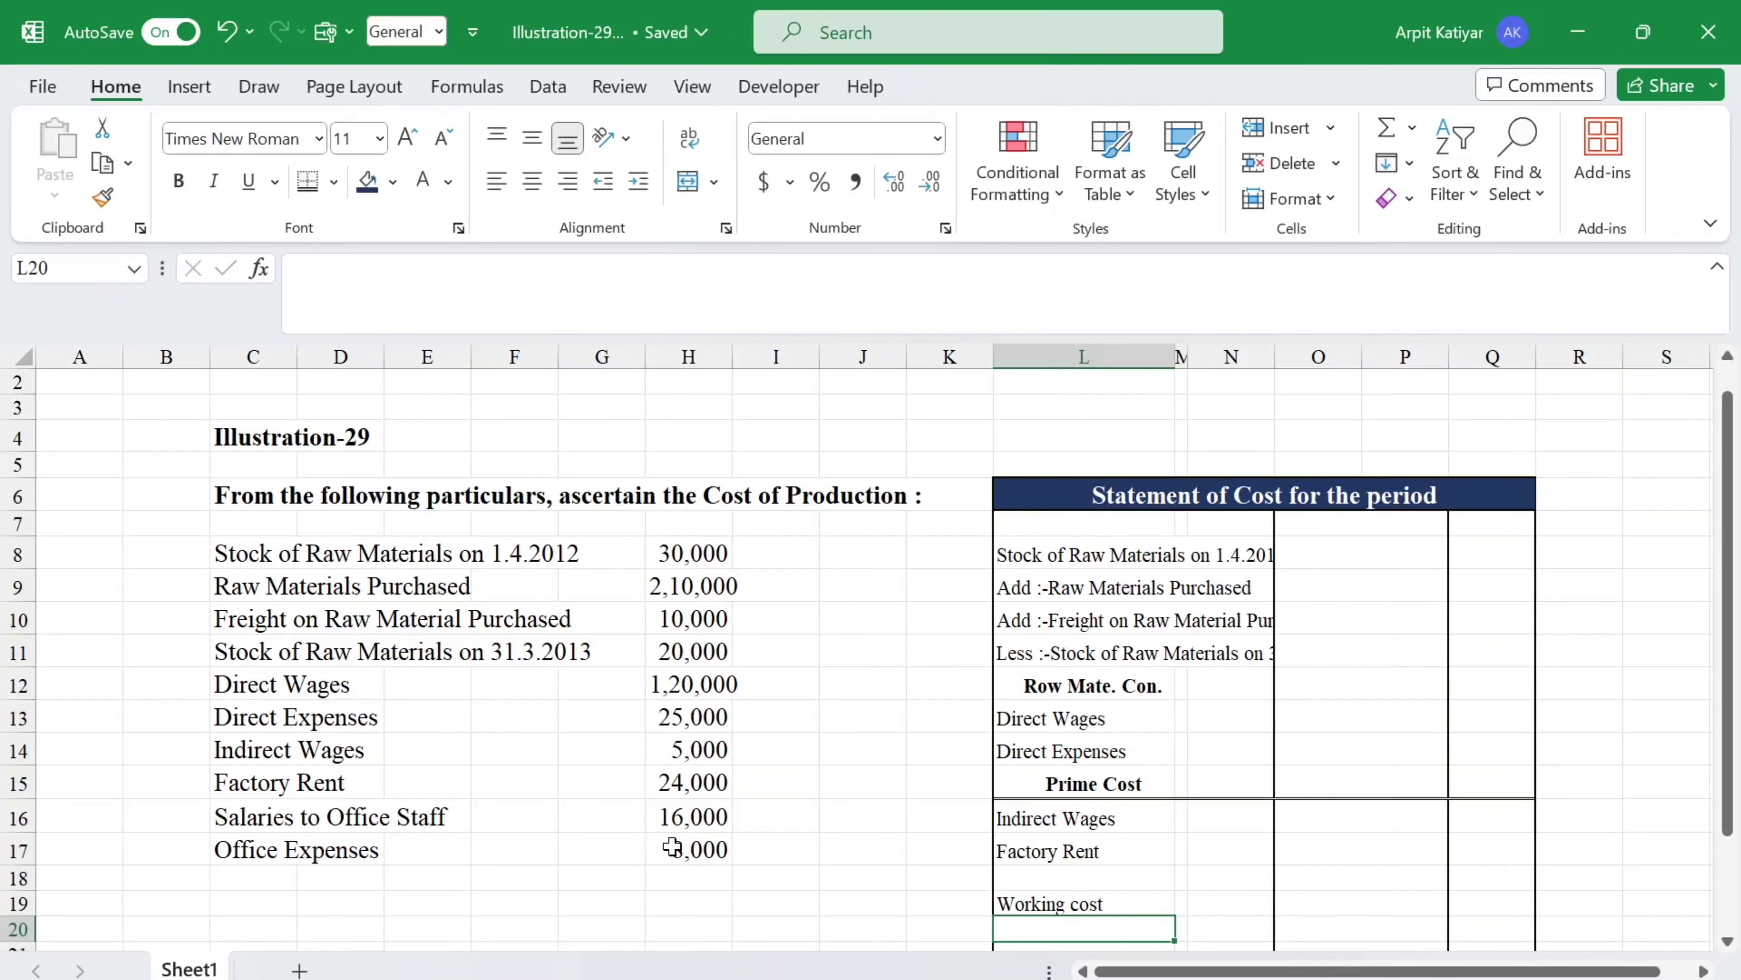
# Make the Working cost row L19:Q19 bold with the same bottom border as the Prime Cost row.
pyautogui.moveTo(1062, 904); pyautogui.dragTo(1502, 900)
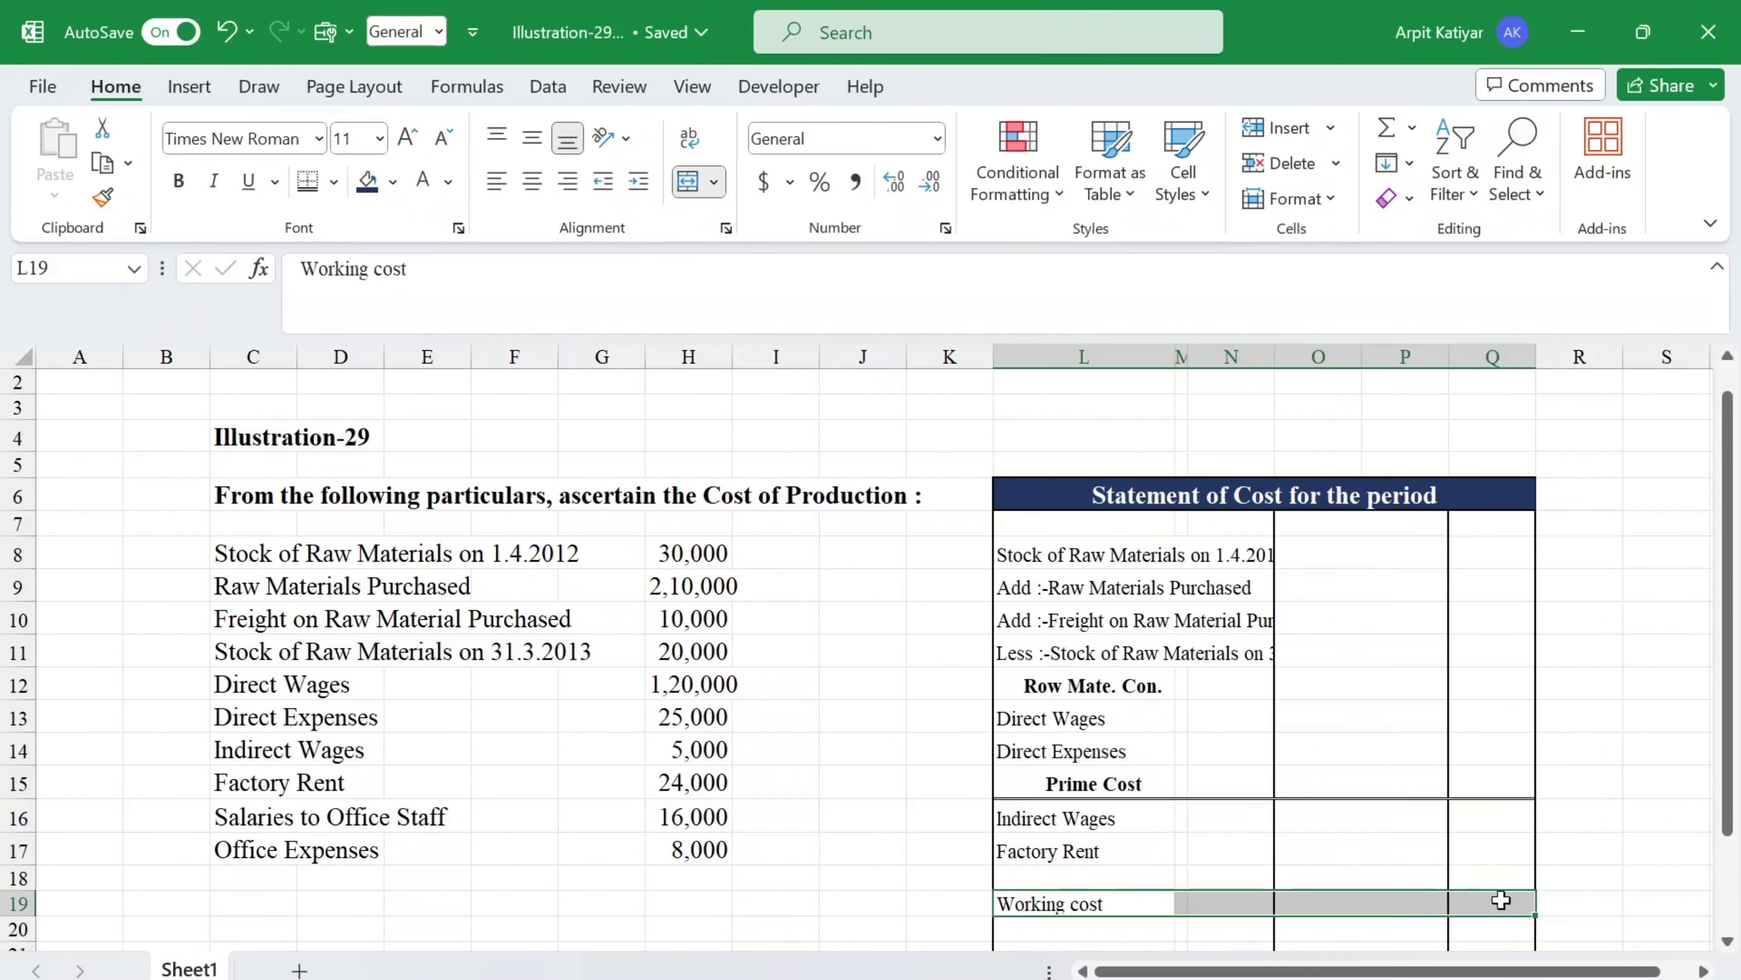
pyautogui.hotkey('ctrl', 'b')
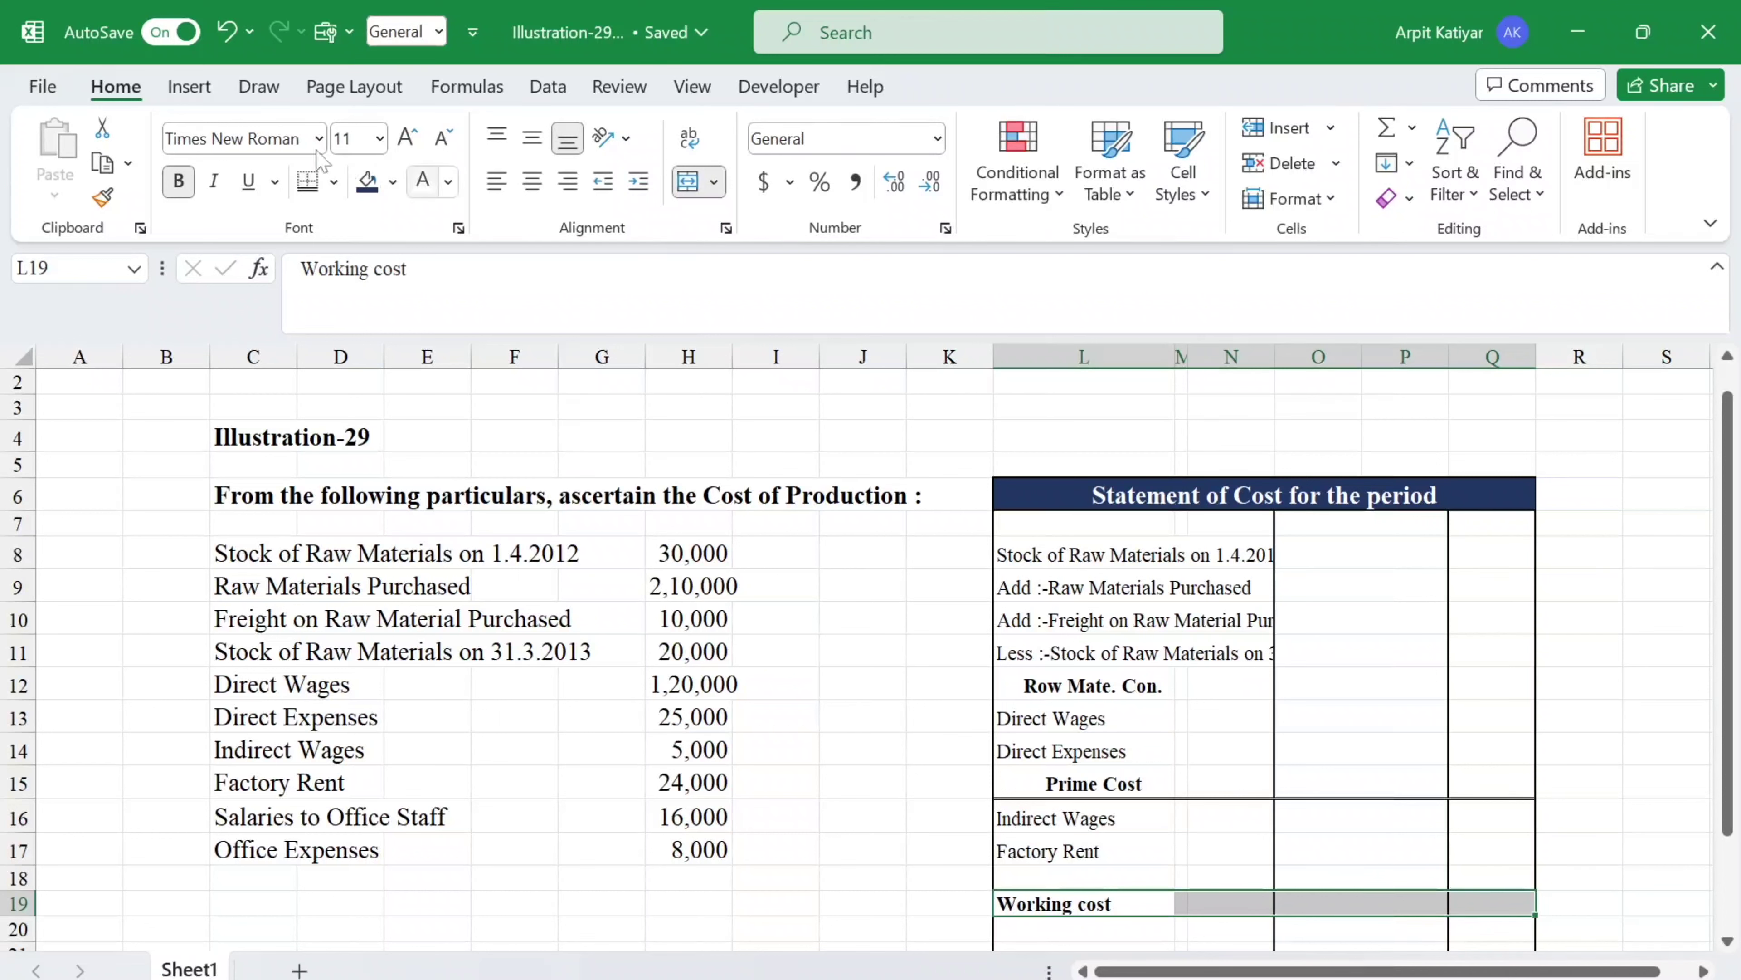
pyautogui.click(304, 190)
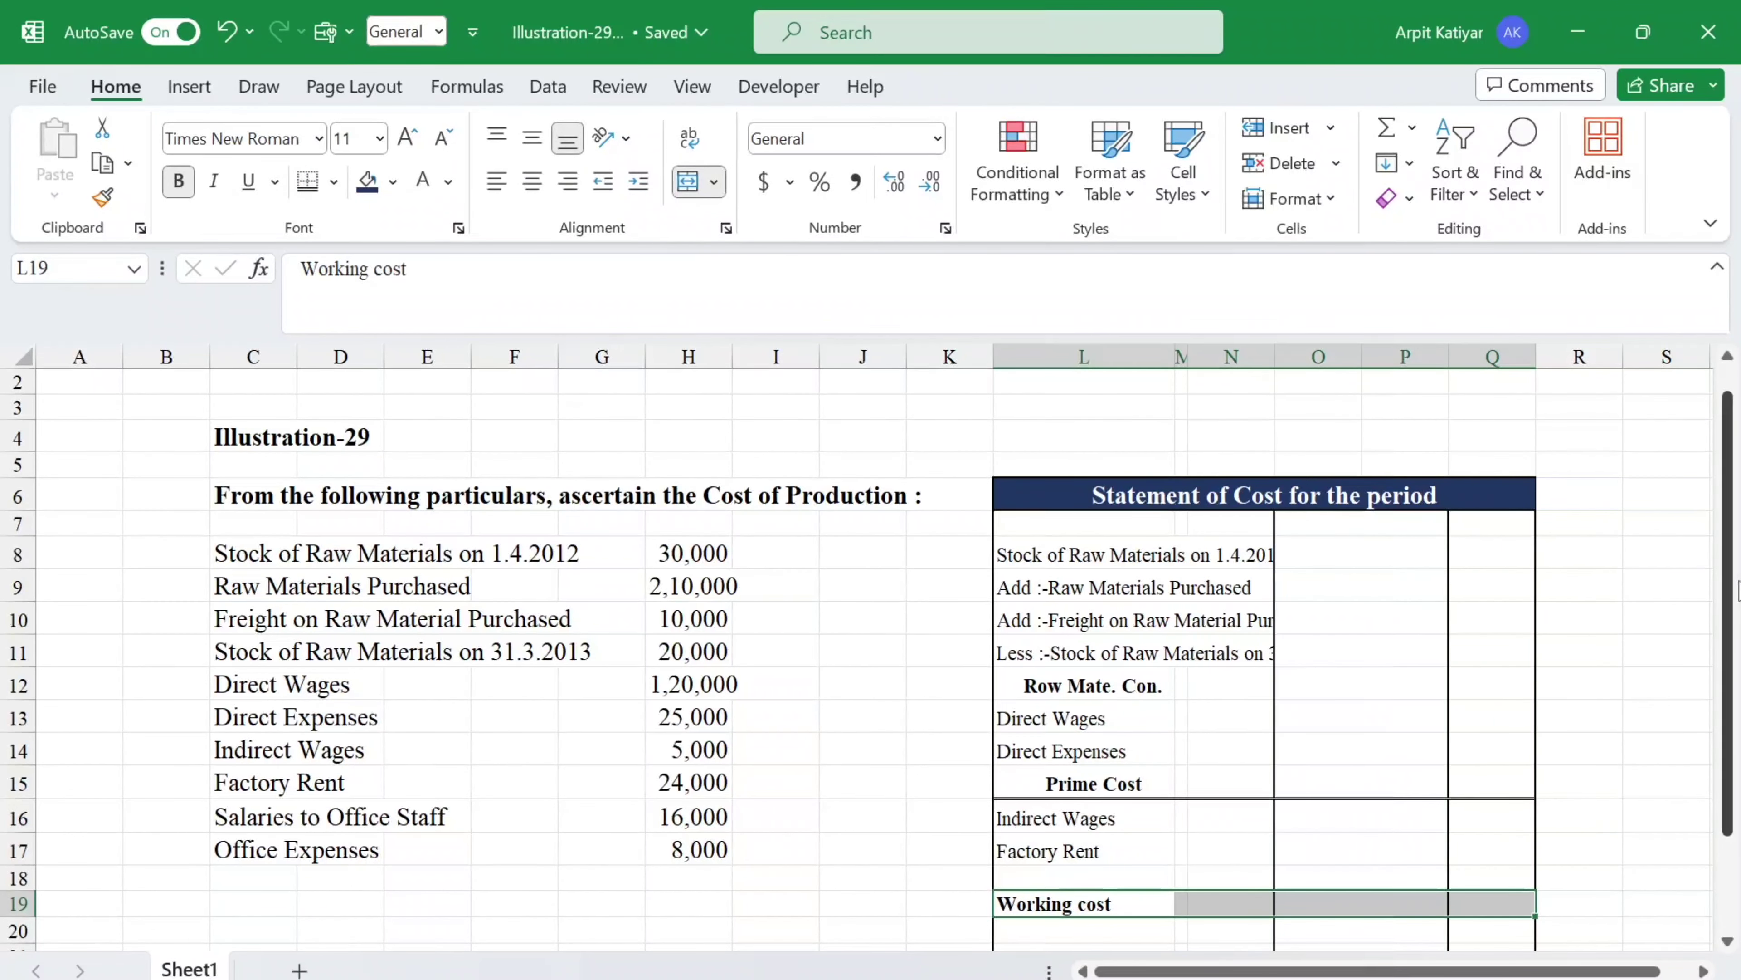
# Link the label in L21 to C16 for the salaries to office staff line.
pyautogui.scroll(-2, 1097, 713)
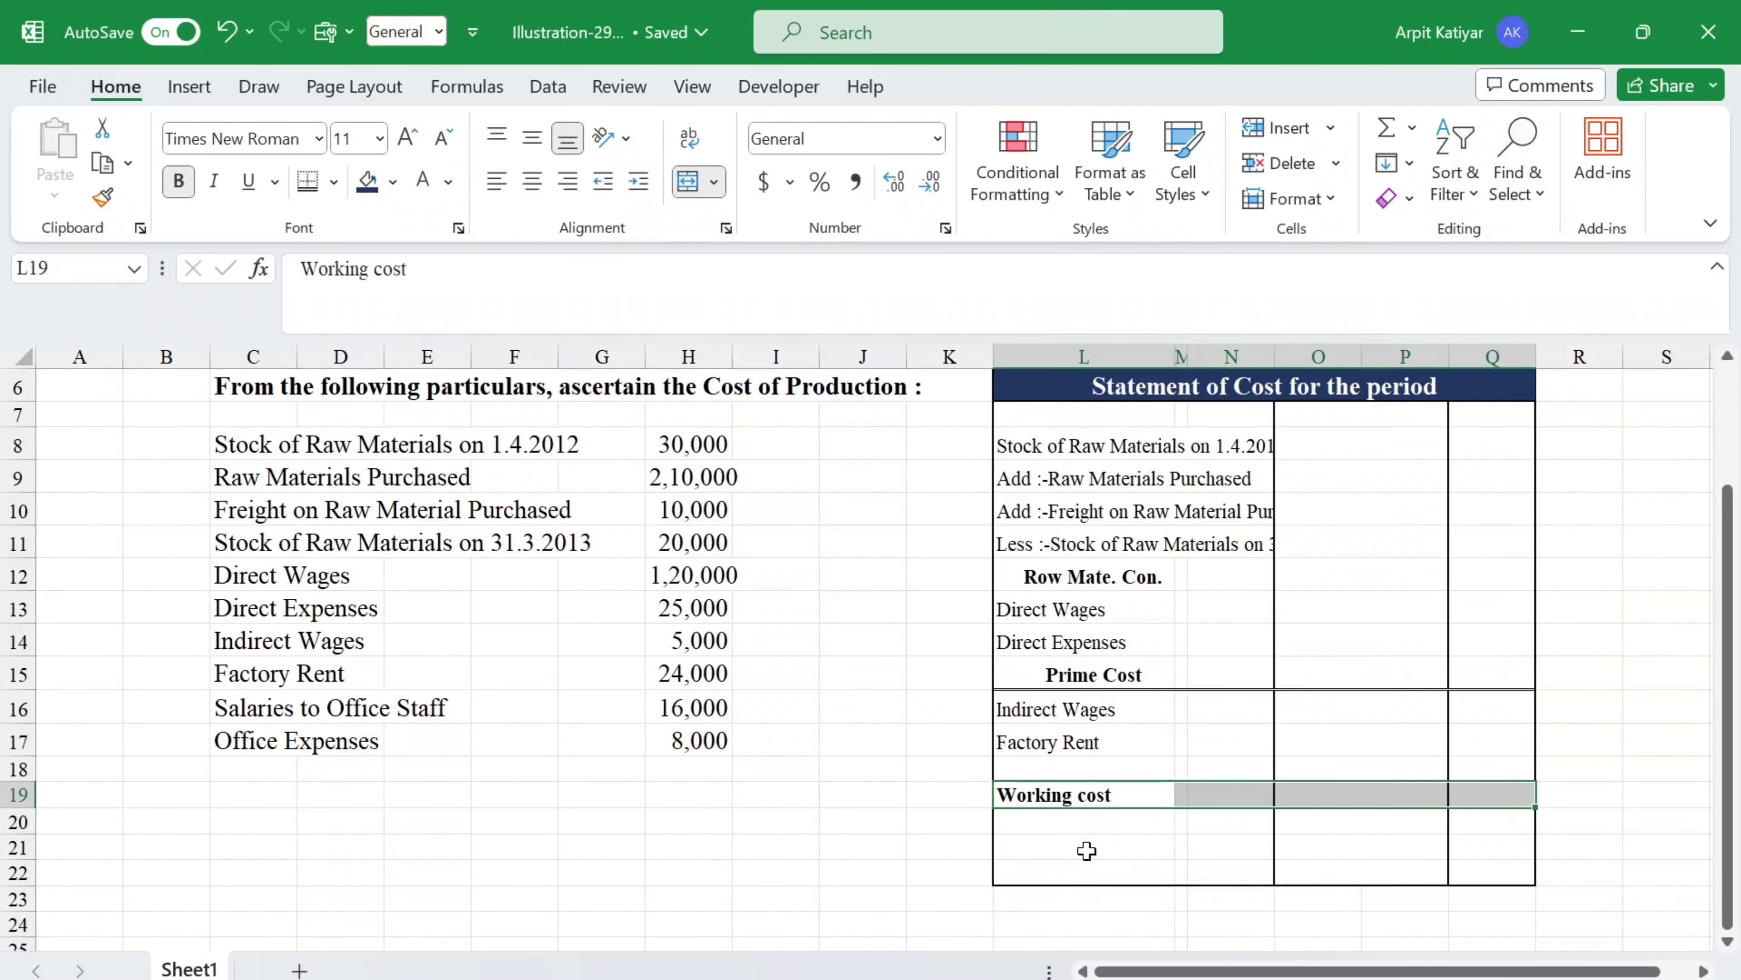
pyautogui.click(1086, 851)
pyautogui.write('=')
pyautogui.click(276, 713)
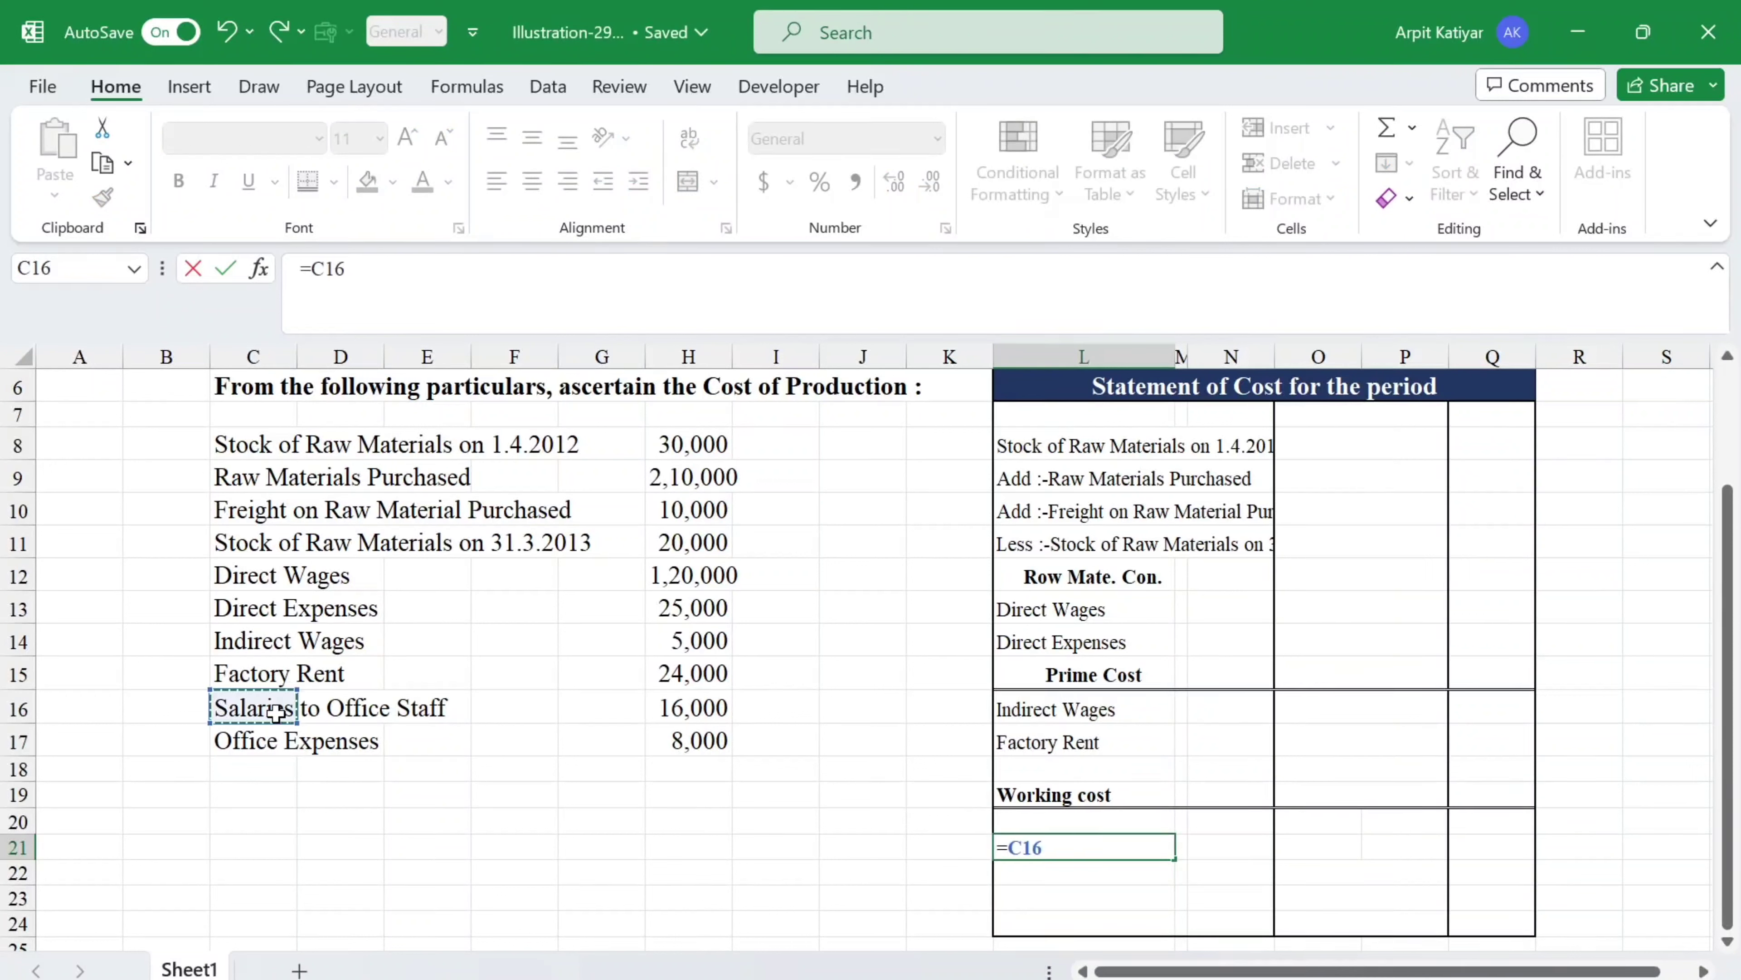
pyautogui.press('Return')
# Copy the L21 label formula into L22 for office expenses and remove the bold from both labels.
pyautogui.hotkey('ctrl', 'c')
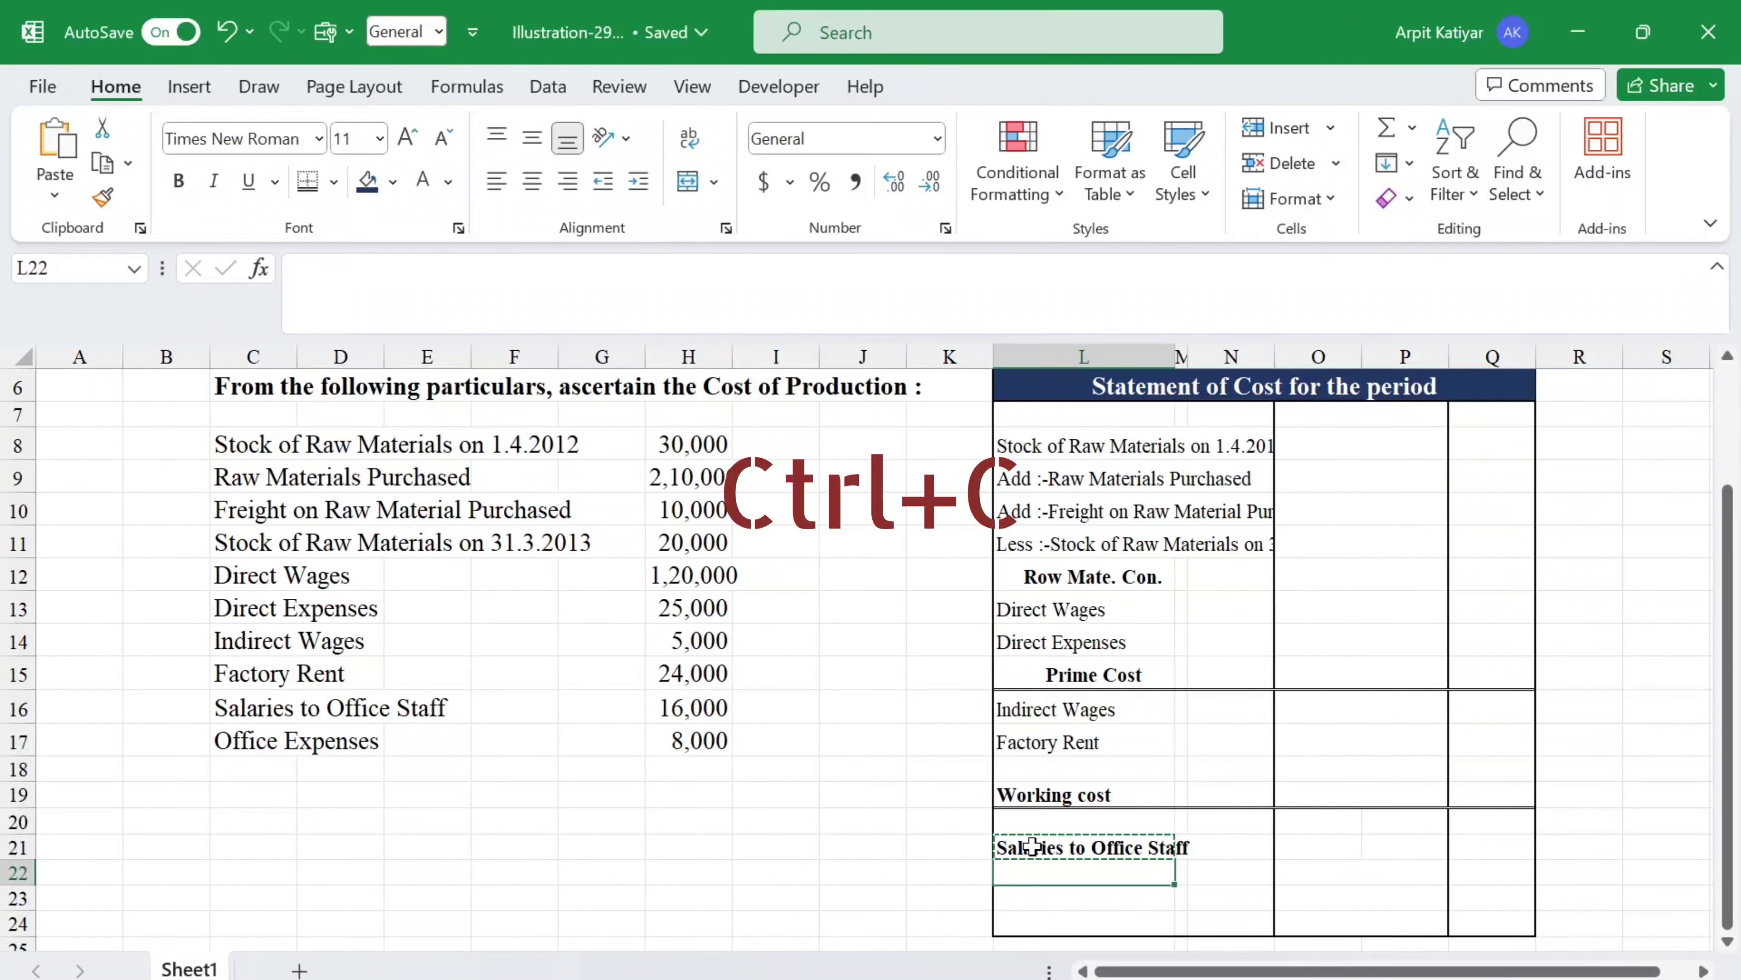
pyautogui.press('Return')
pyautogui.moveTo(1088, 849); pyautogui.dragTo(1099, 906)
pyautogui.moveTo(1099, 906); pyautogui.dragTo(1227, 900)
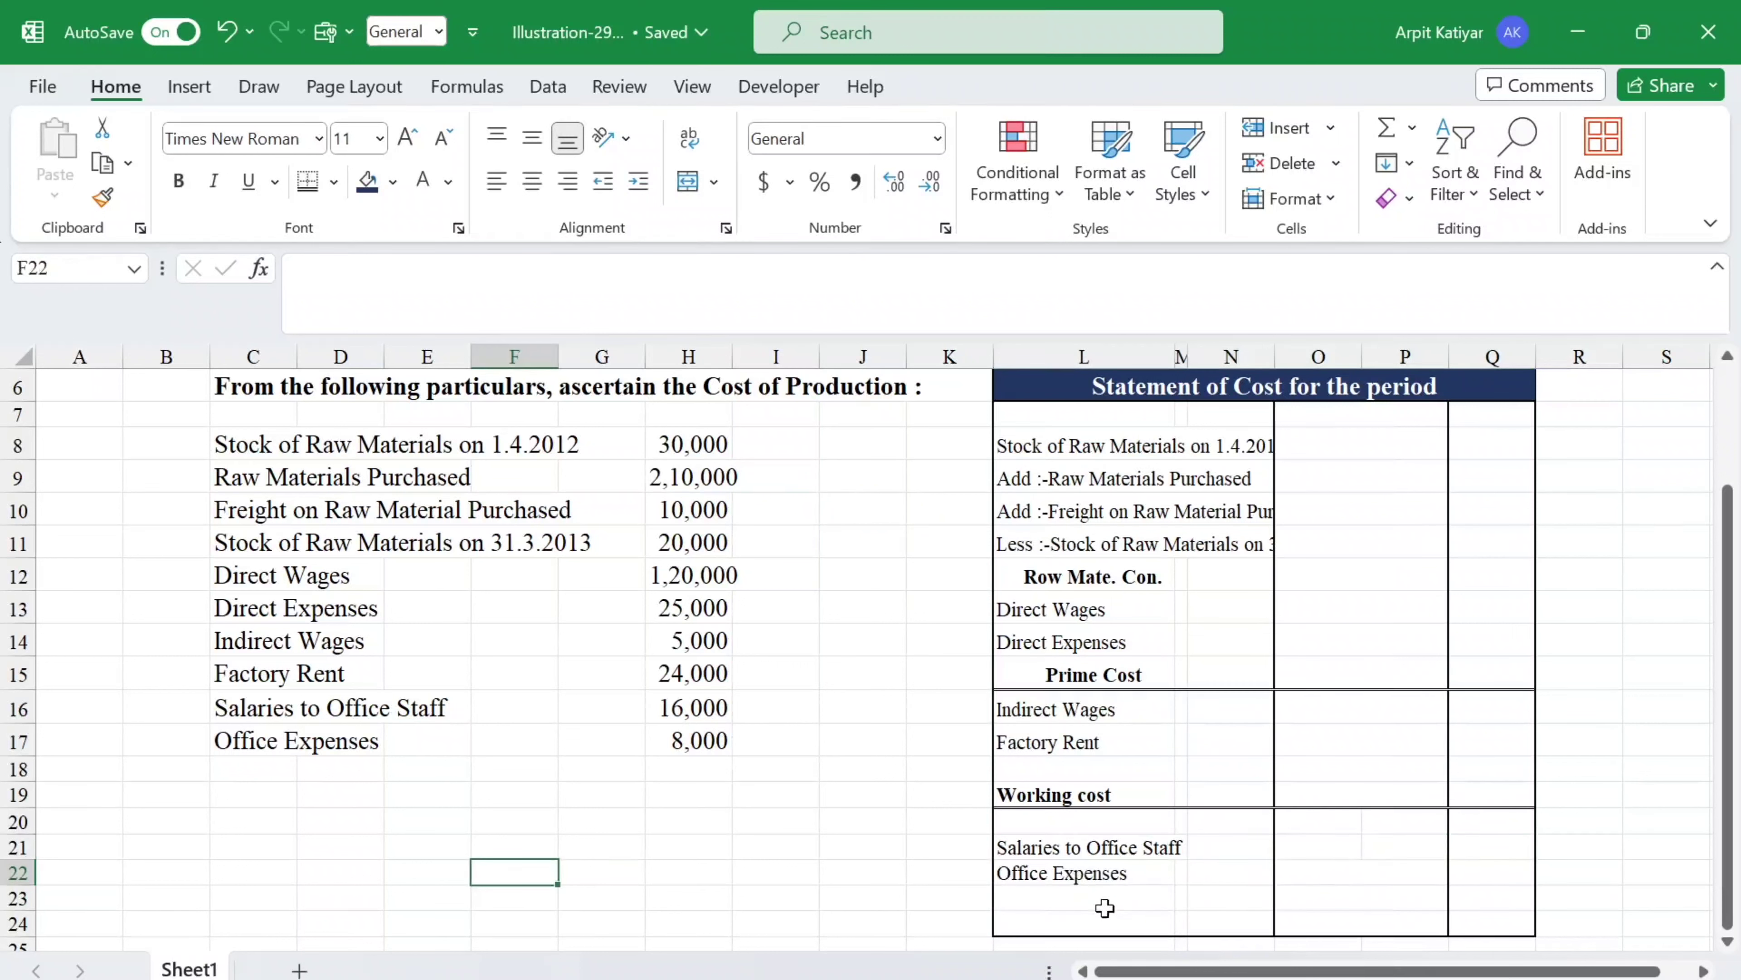
# Enter the indented label "Cost of produ." in L23 of the cost statement.
pyautogui.click(1105, 900)
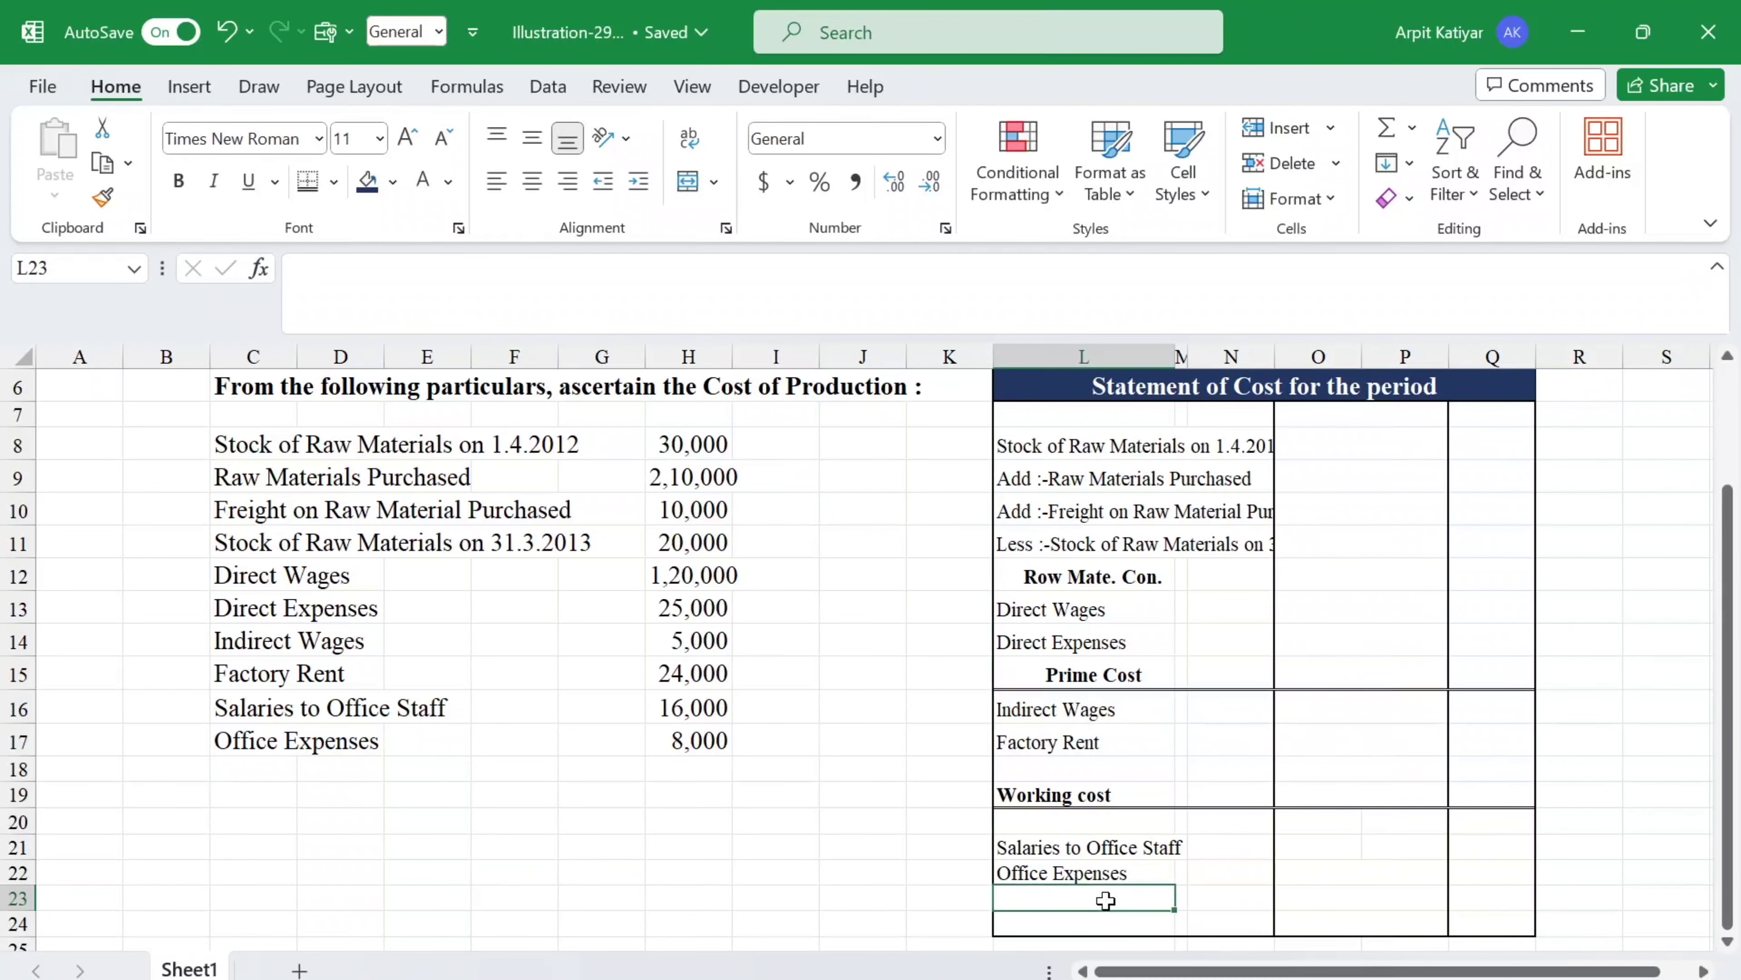
pyautogui.doubleClick(1105, 901)
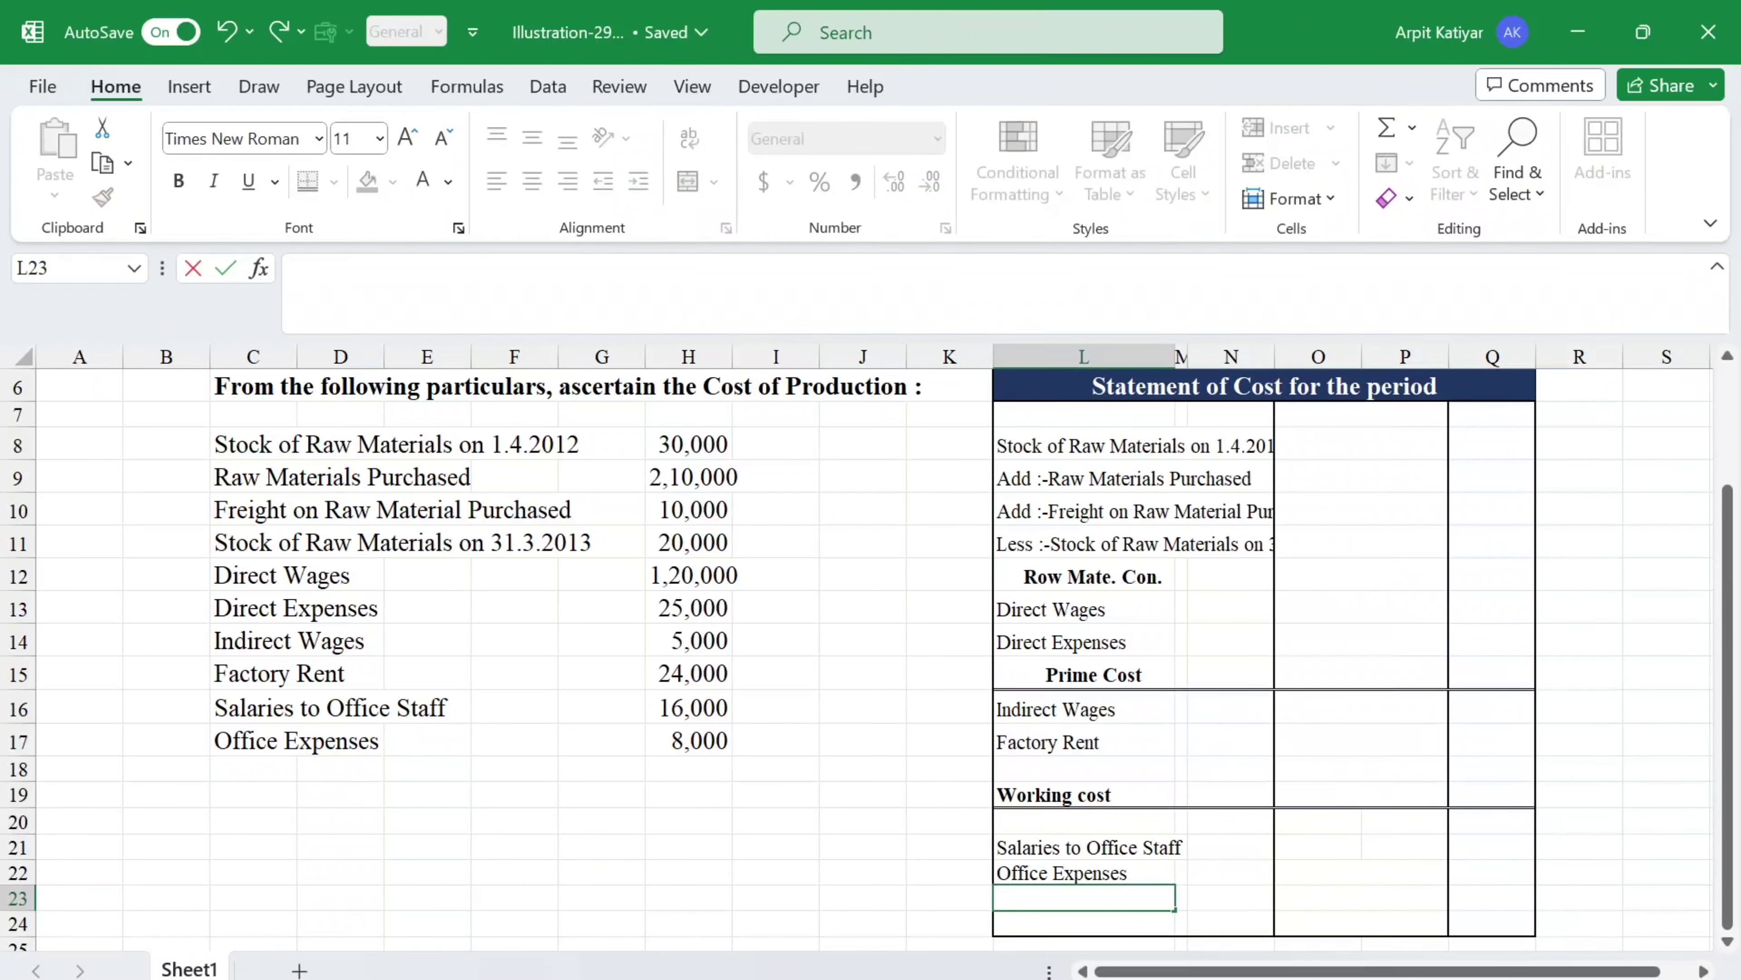
pyautogui.write('Cost of pro')
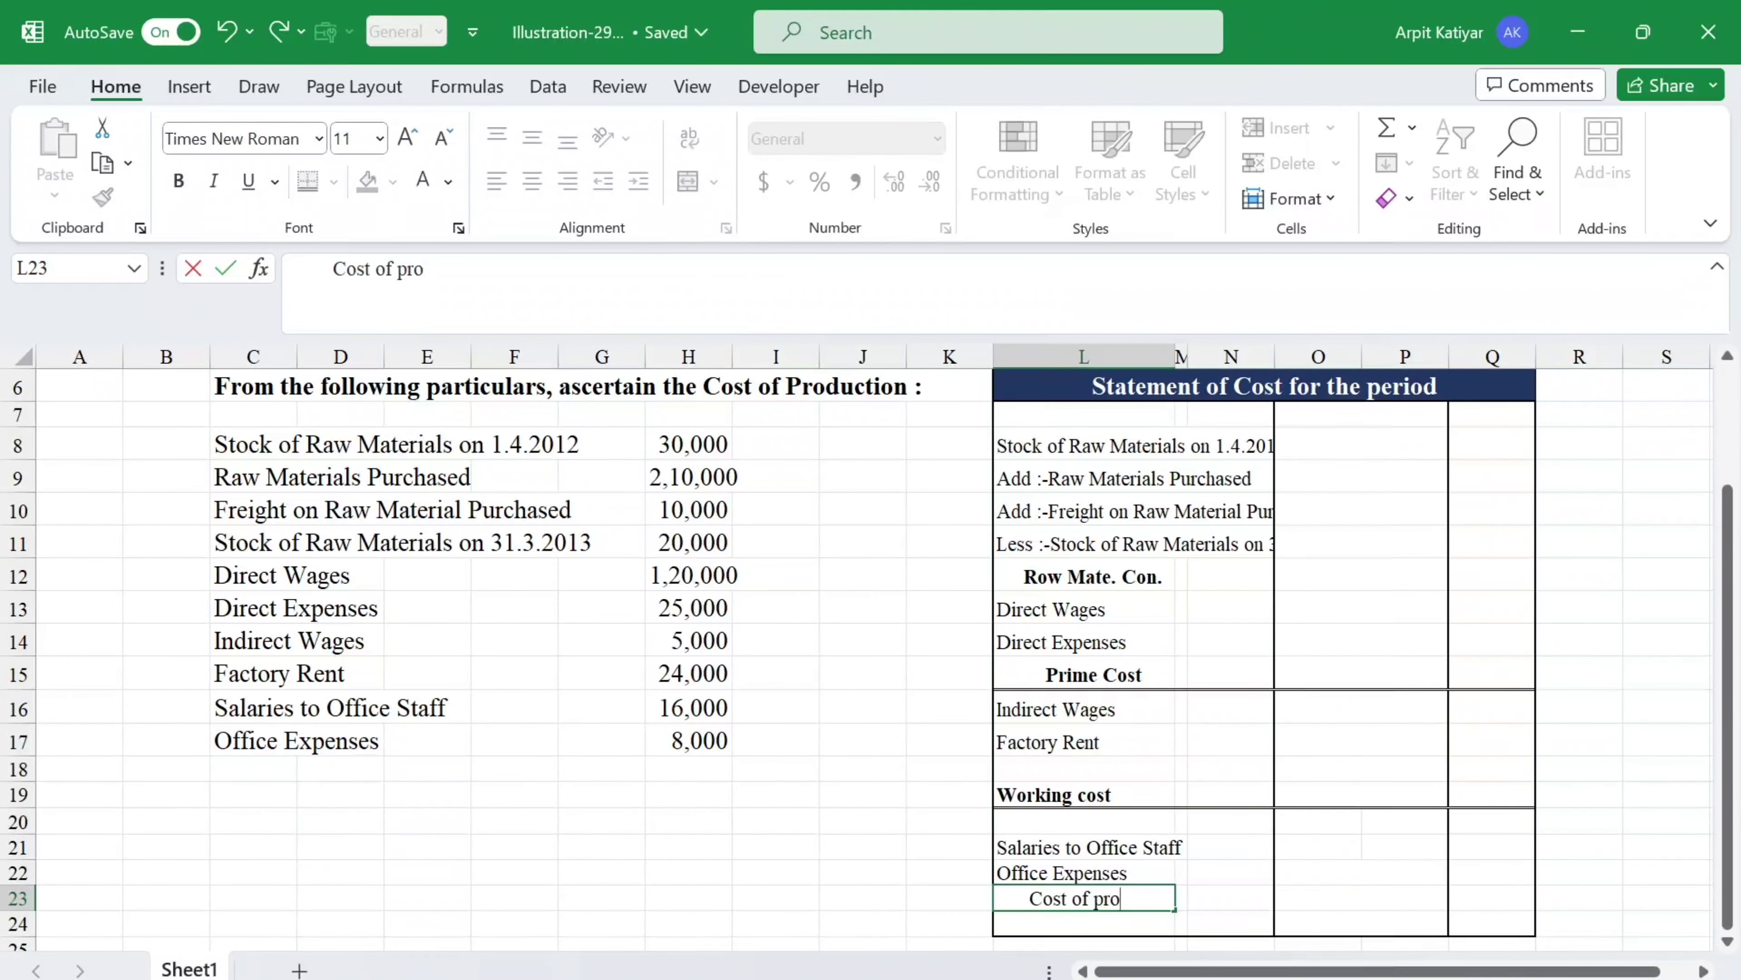
pyautogui.write('du.')
# Link the amounts in O8, O9 and O10 to H8, H9 and H10 for opening stock, purchases and freight.
pyautogui.click(1377, 444)
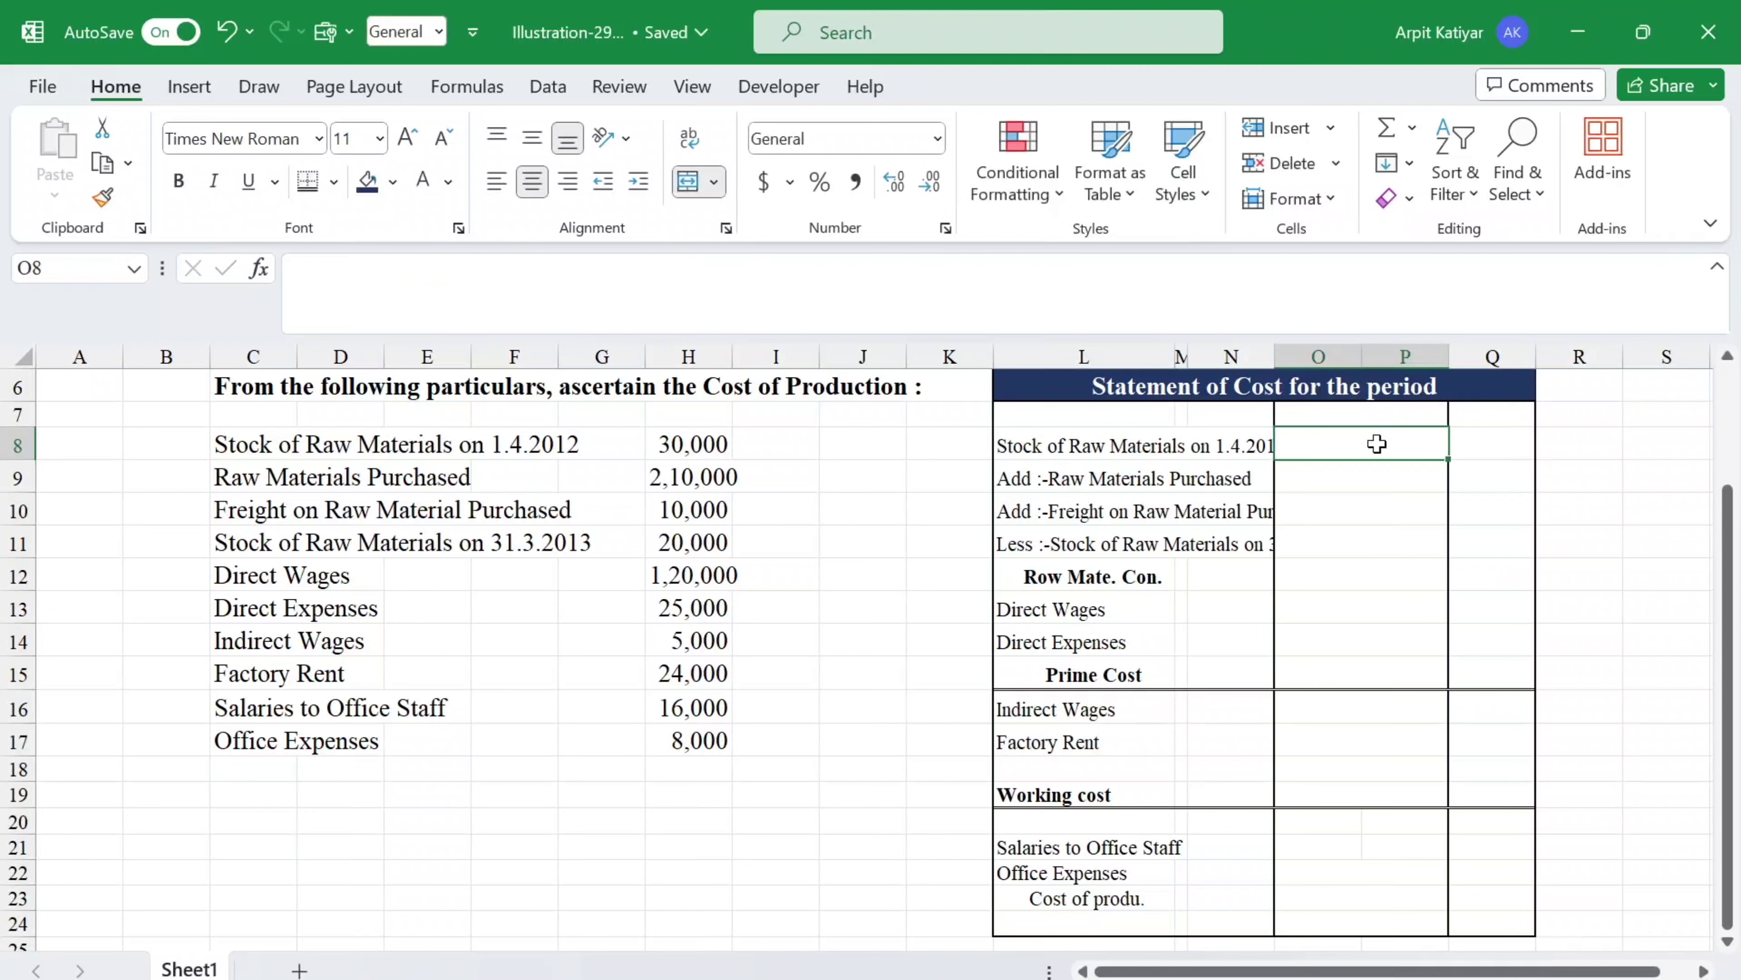
pyautogui.write('=')
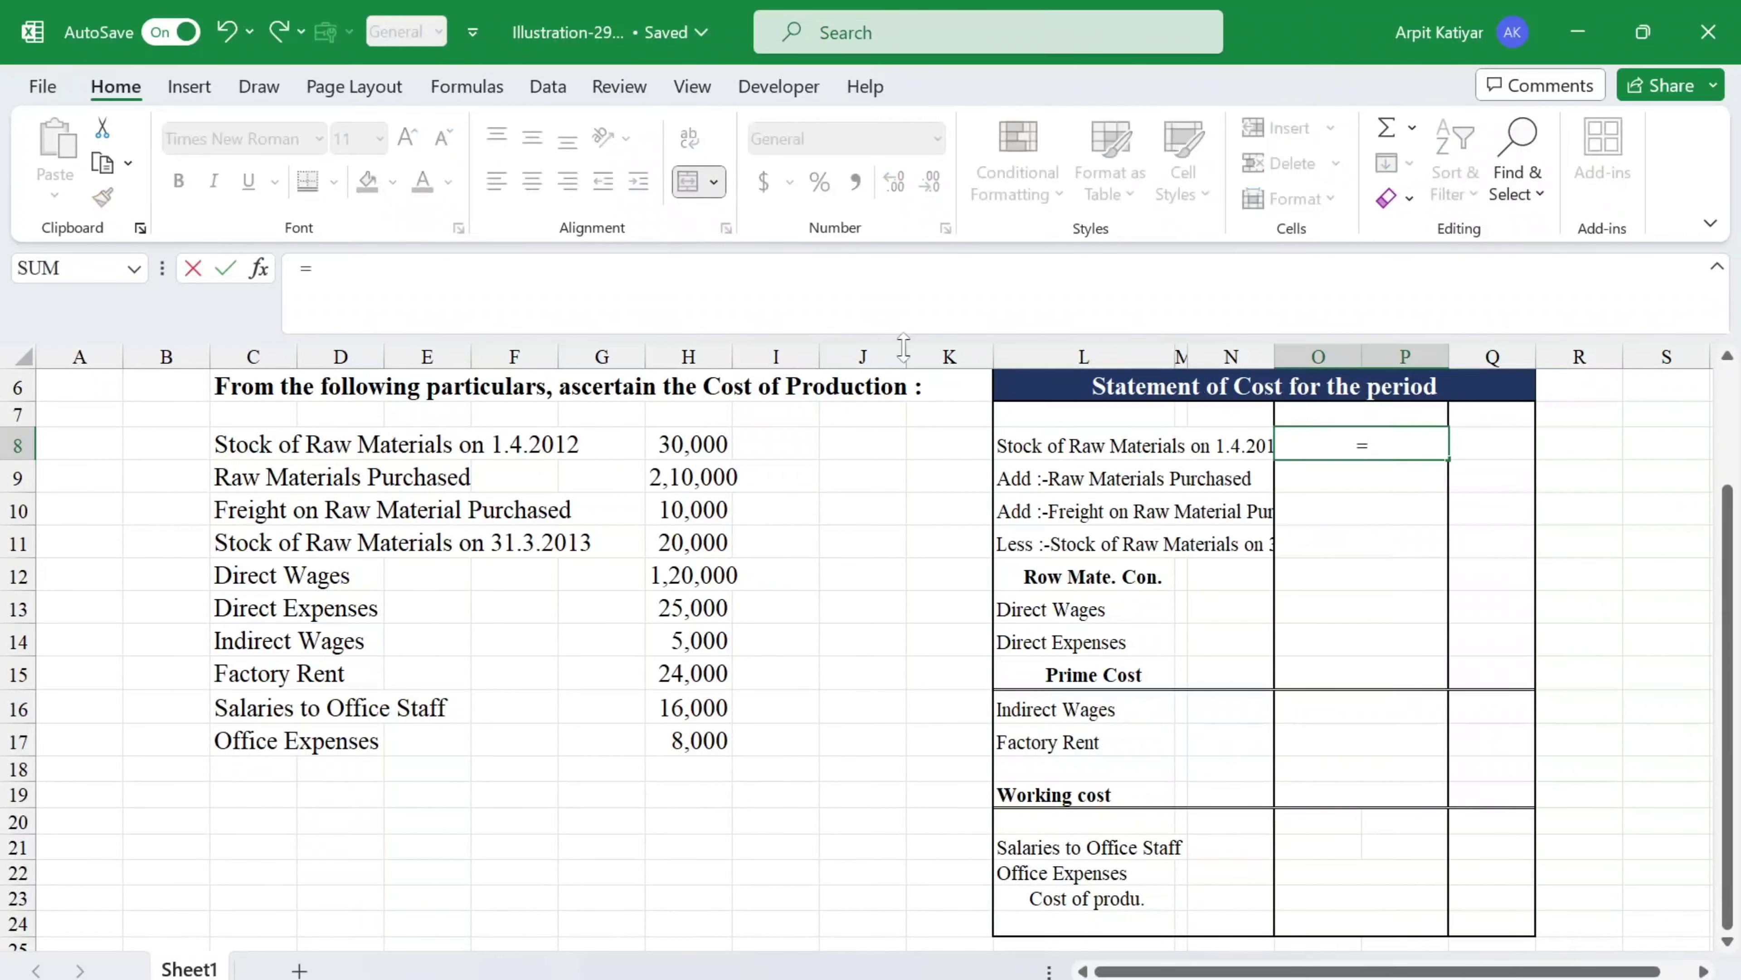
pyautogui.click(698, 442)
pyautogui.press('Return')
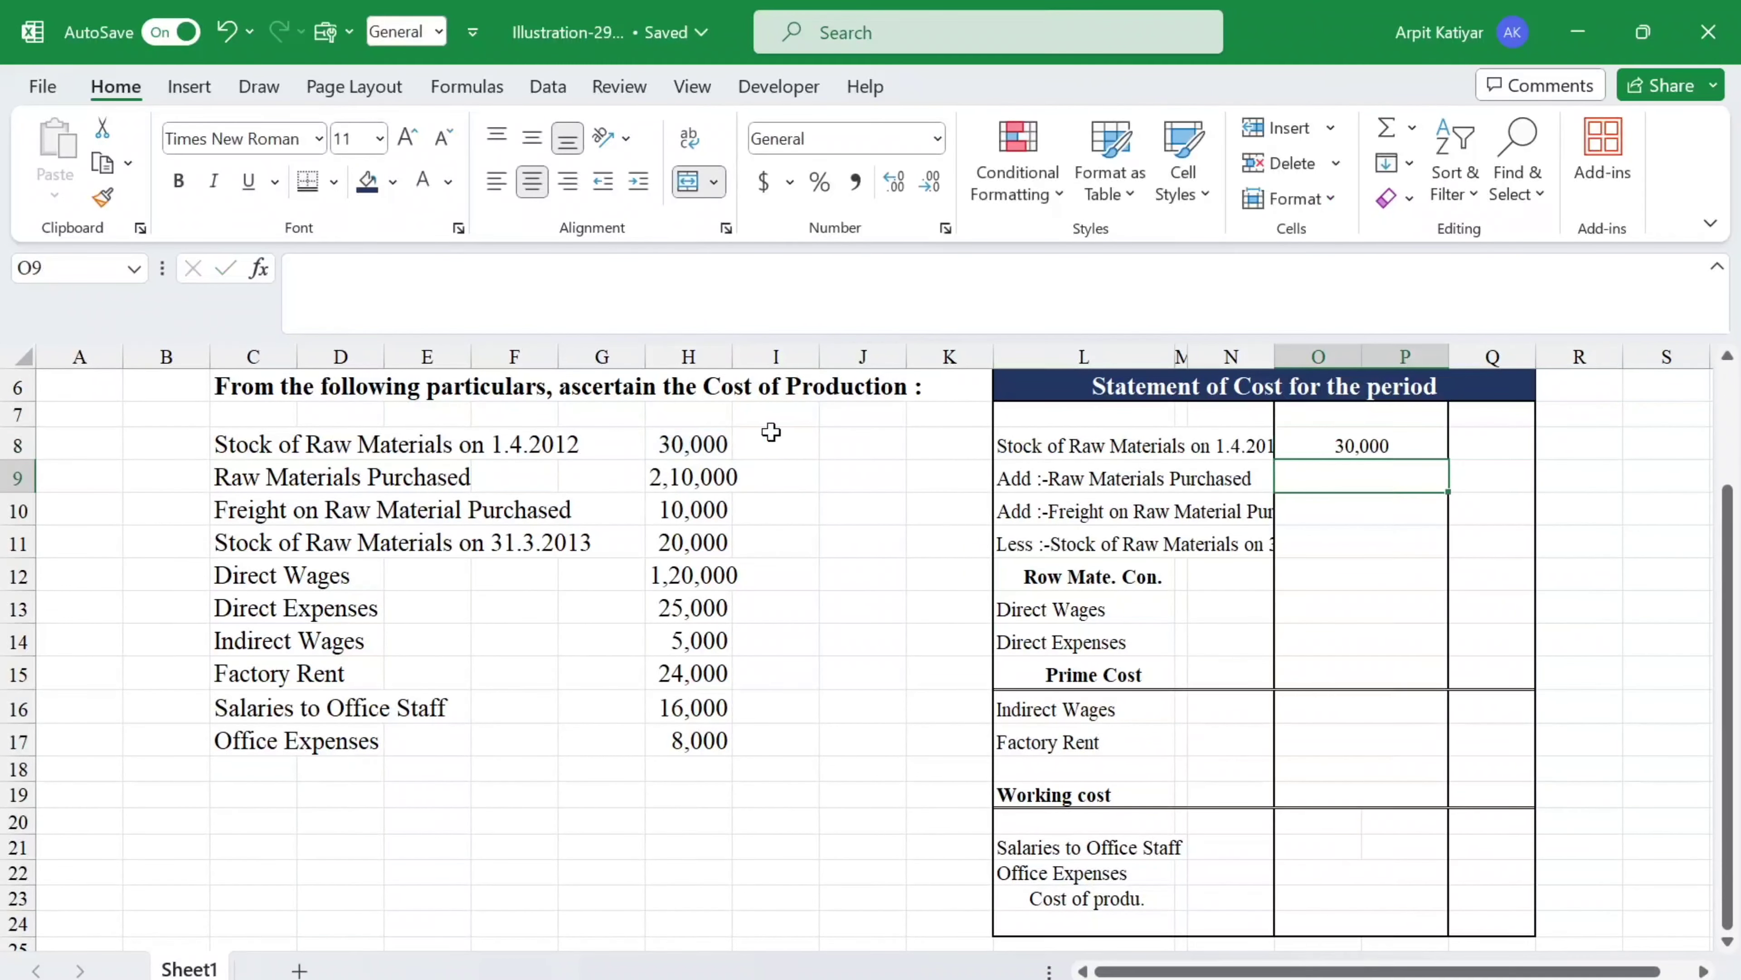
pyautogui.write('=')
pyautogui.click(694, 473)
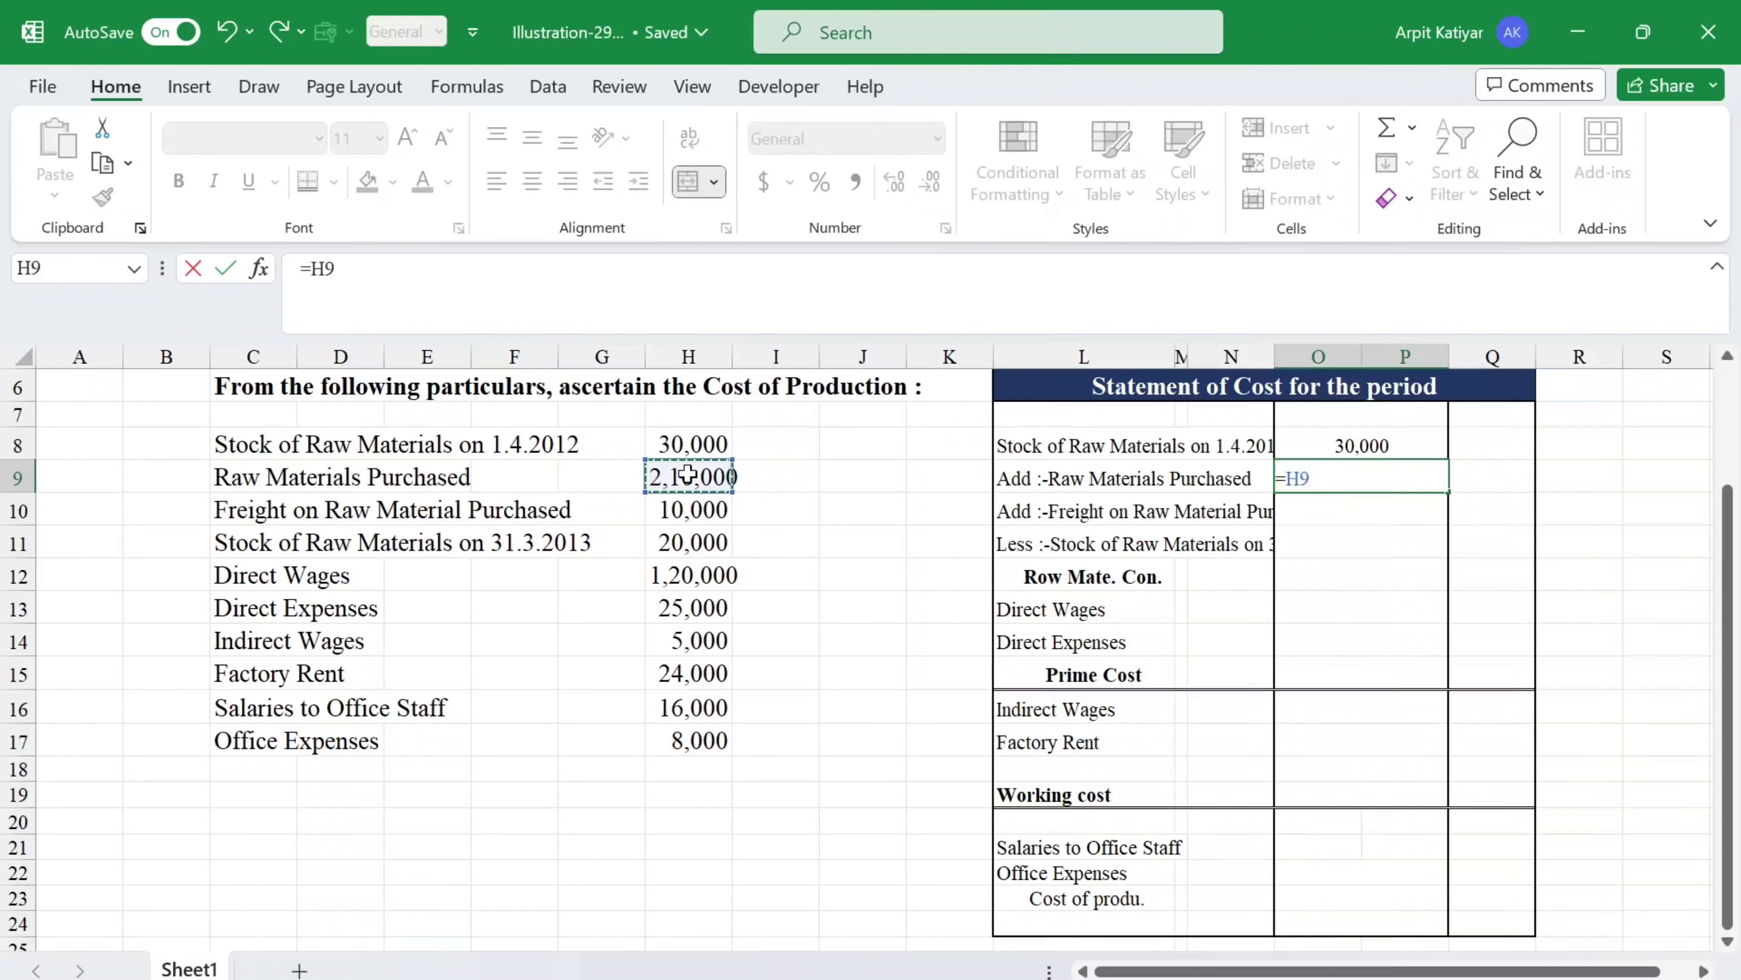
pyautogui.press('Return')
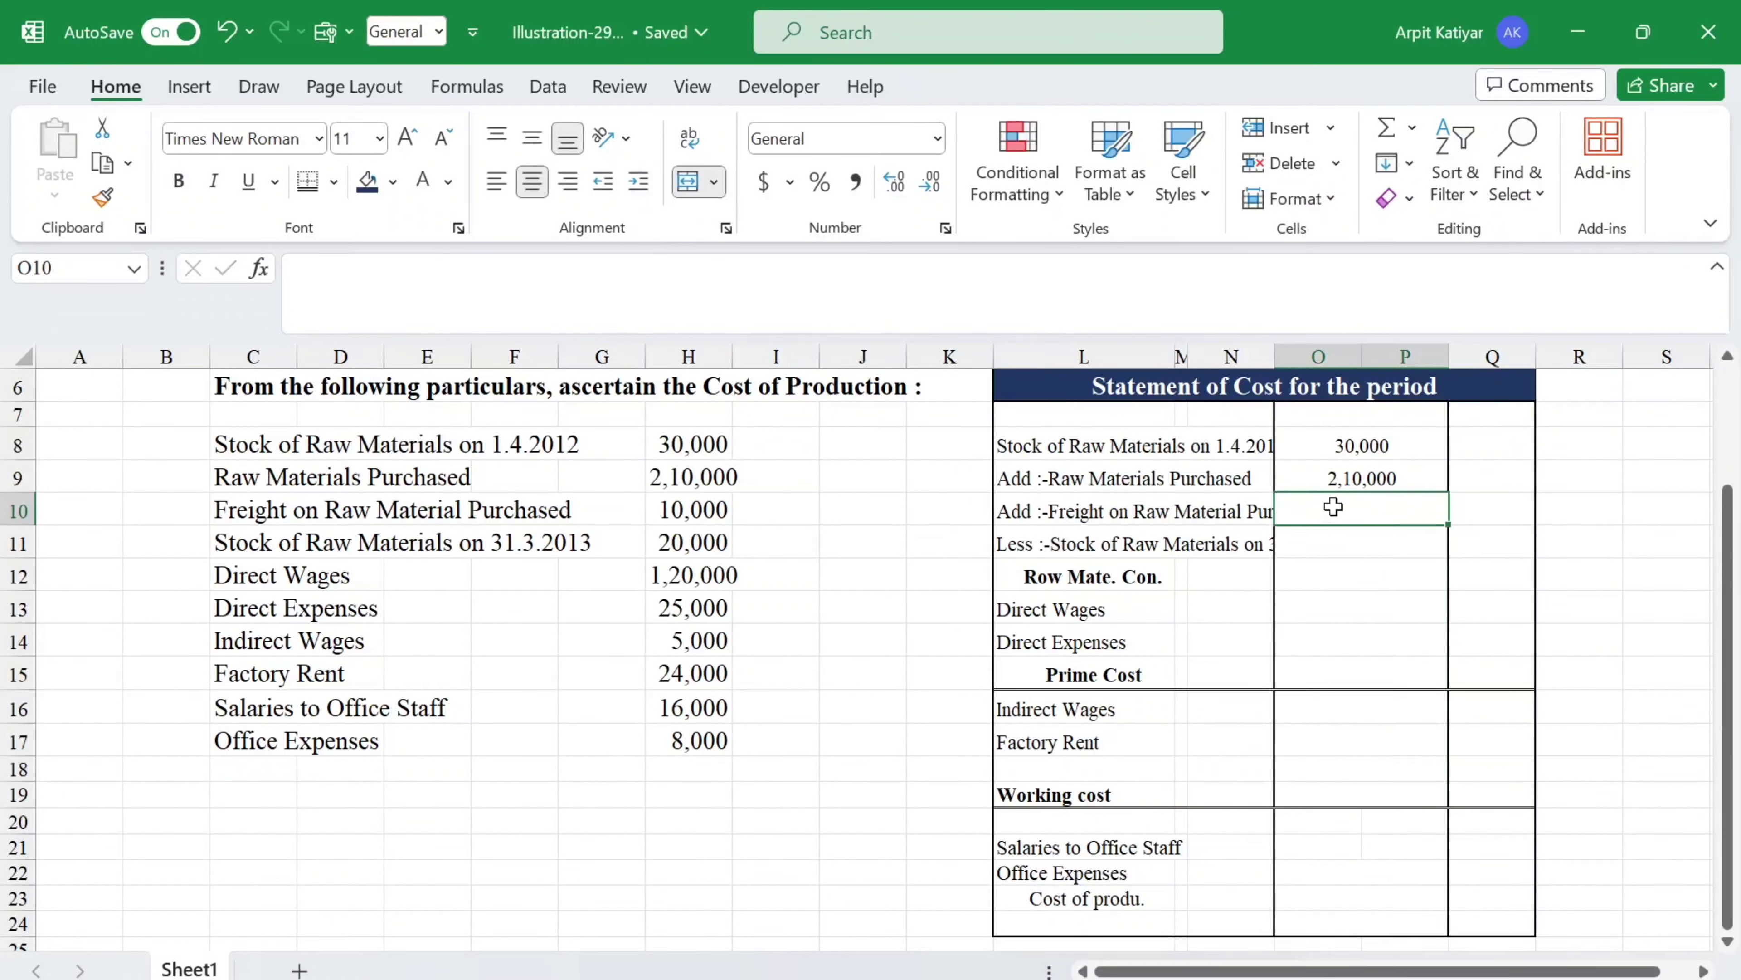
pyautogui.write('=')
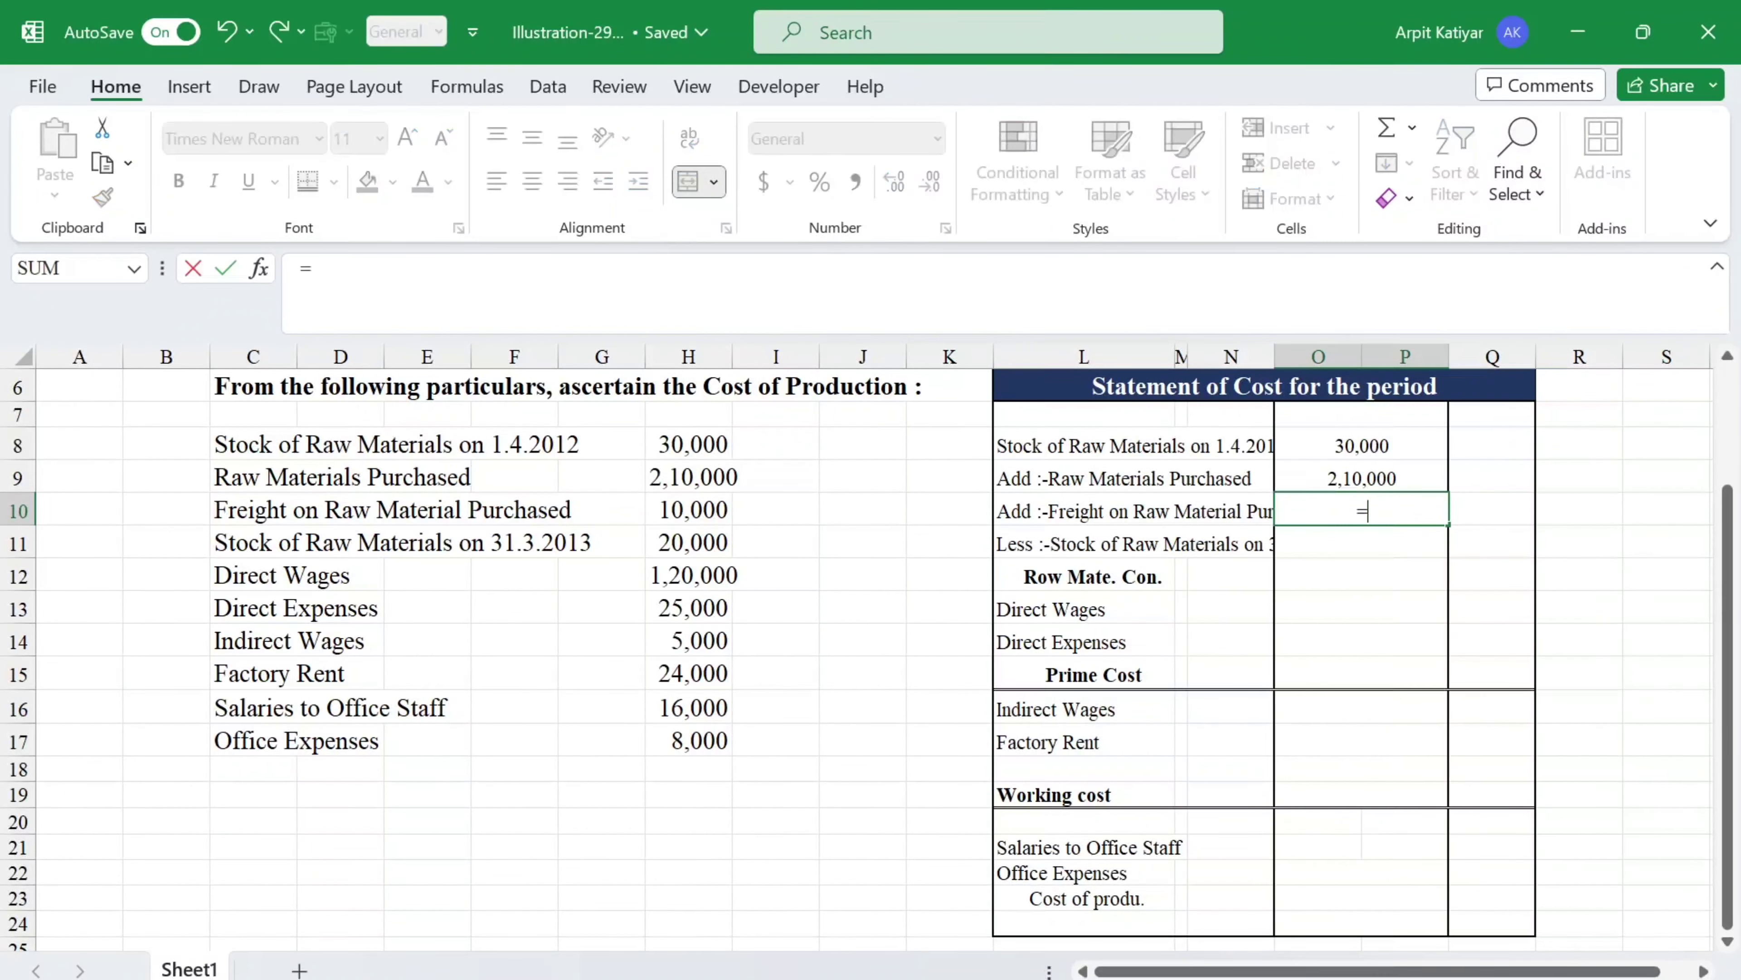
pyautogui.click(717, 487)
pyautogui.click(713, 514)
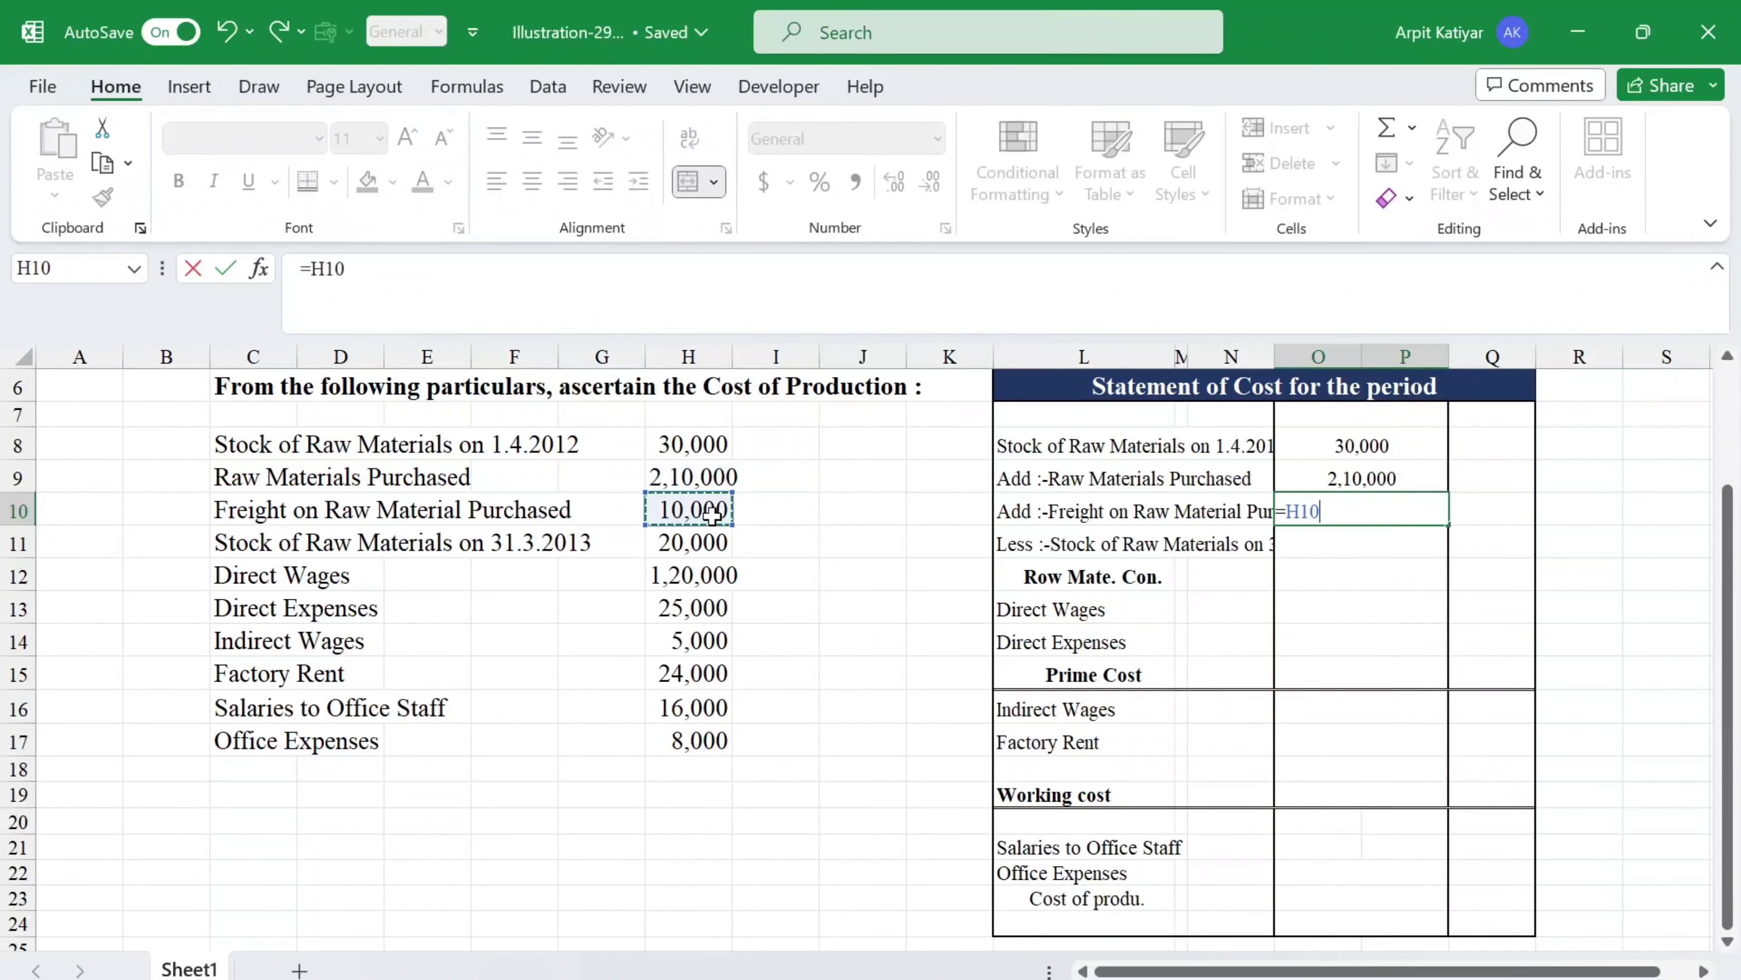
pyautogui.press('Return')
# Enter the closing raw material stock in O11 as a negative amount with the formula =-(H11).
pyautogui.write('=-(')
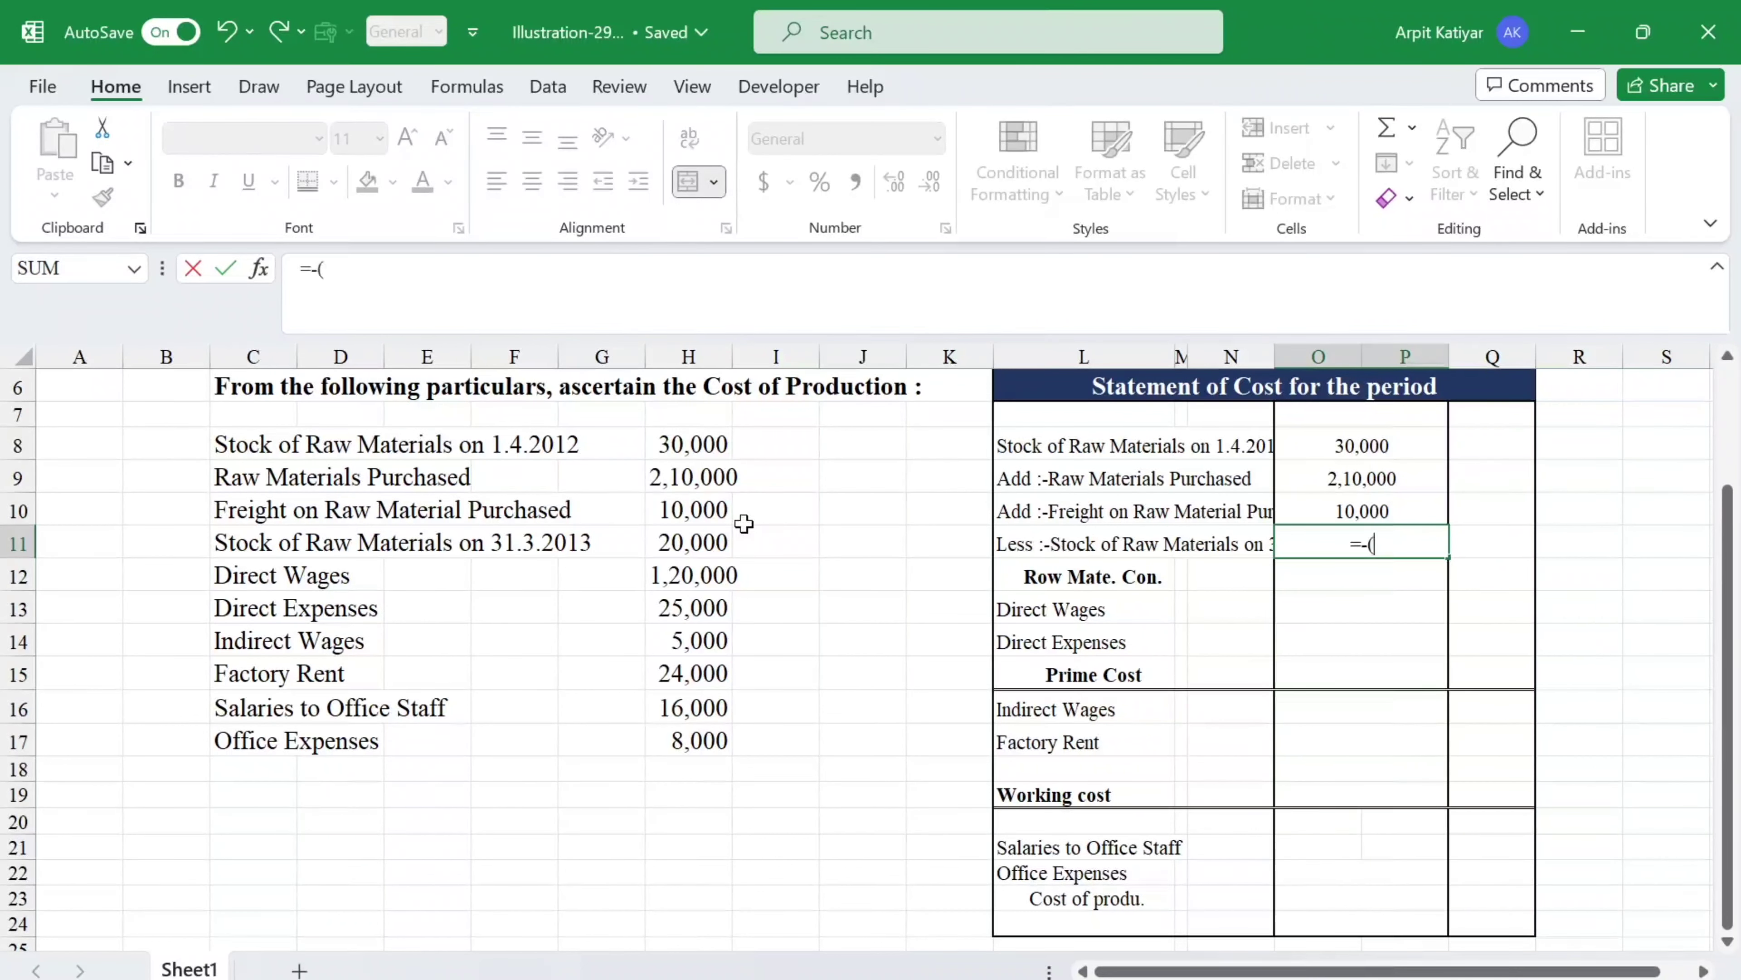
pyautogui.click(668, 545)
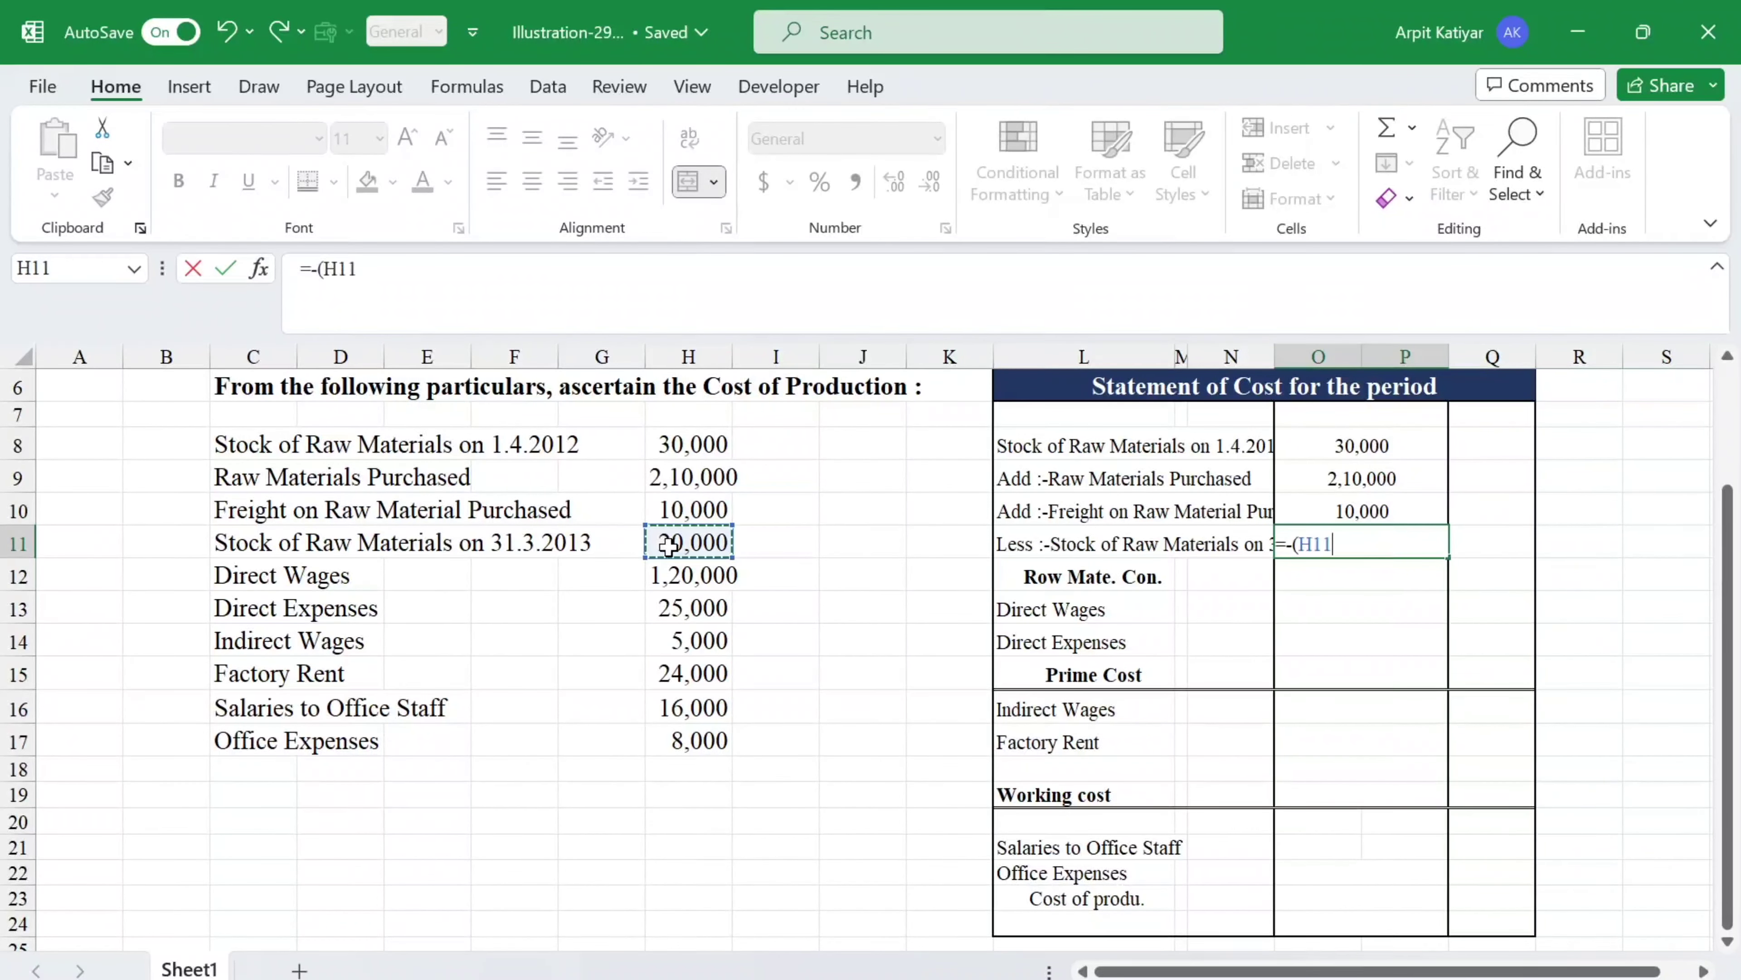
pyautogui.press('Return')
pyautogui.press('Return')
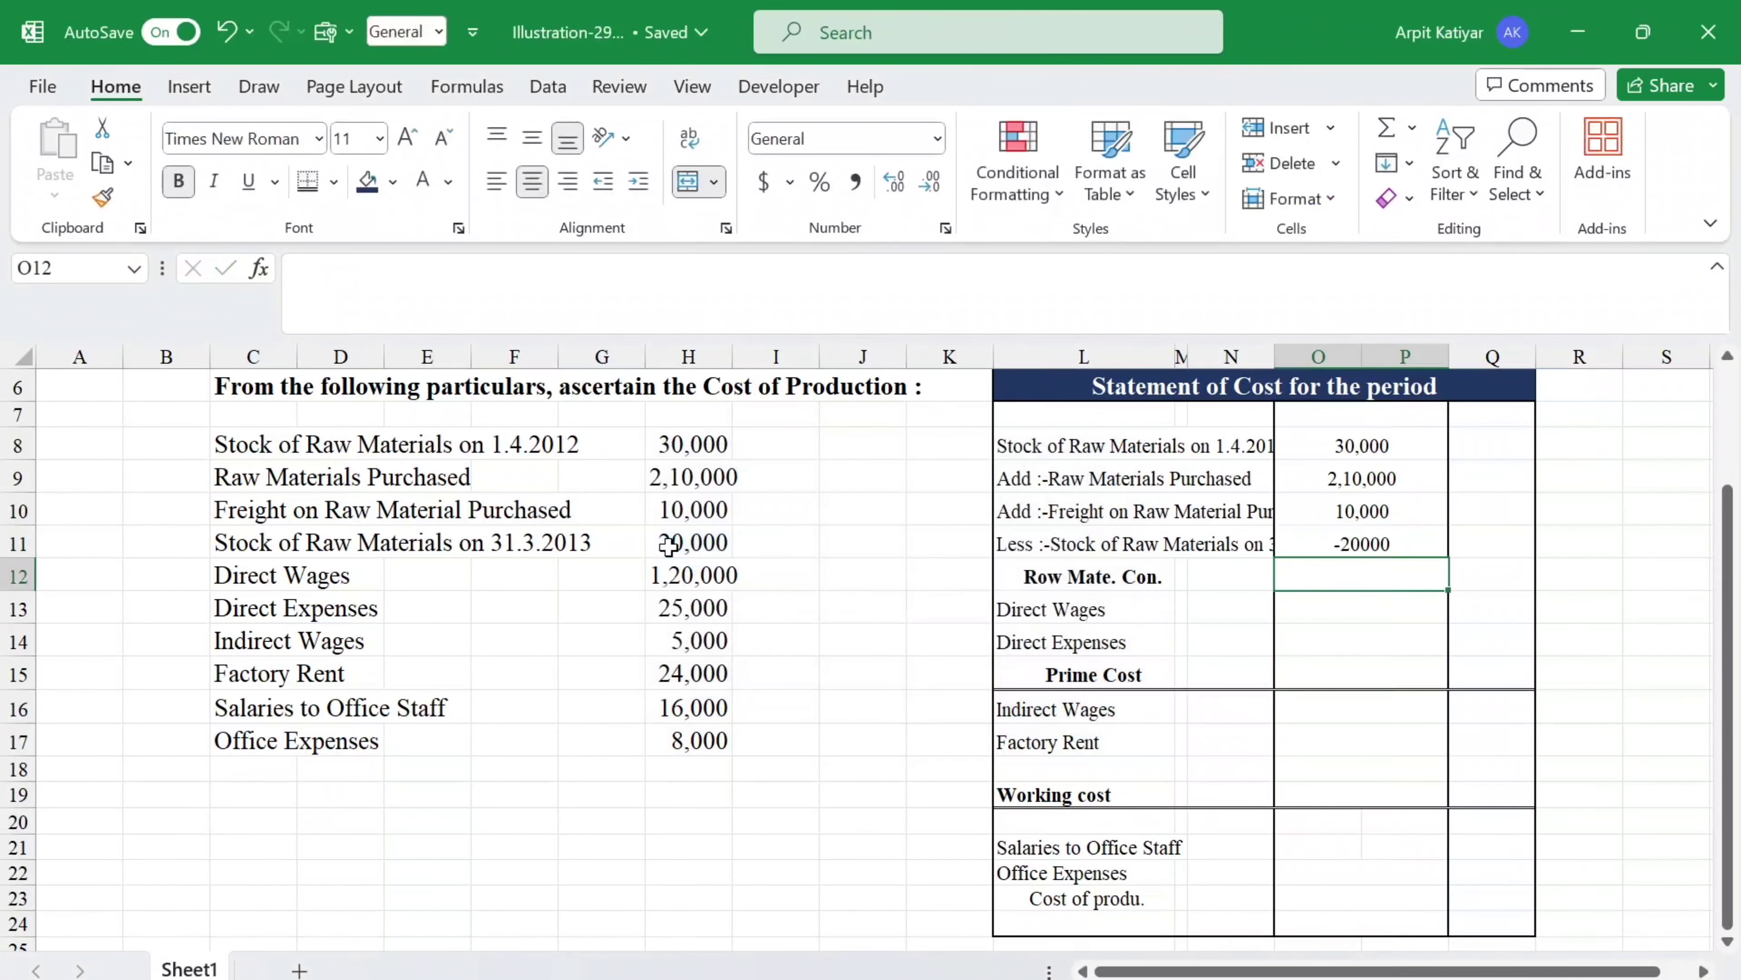
# Calculate the raw material consumed in Q12 with the formula =SUM(O8:P10)+O11.
pyautogui.click(1479, 575)
pyautogui.write('=')
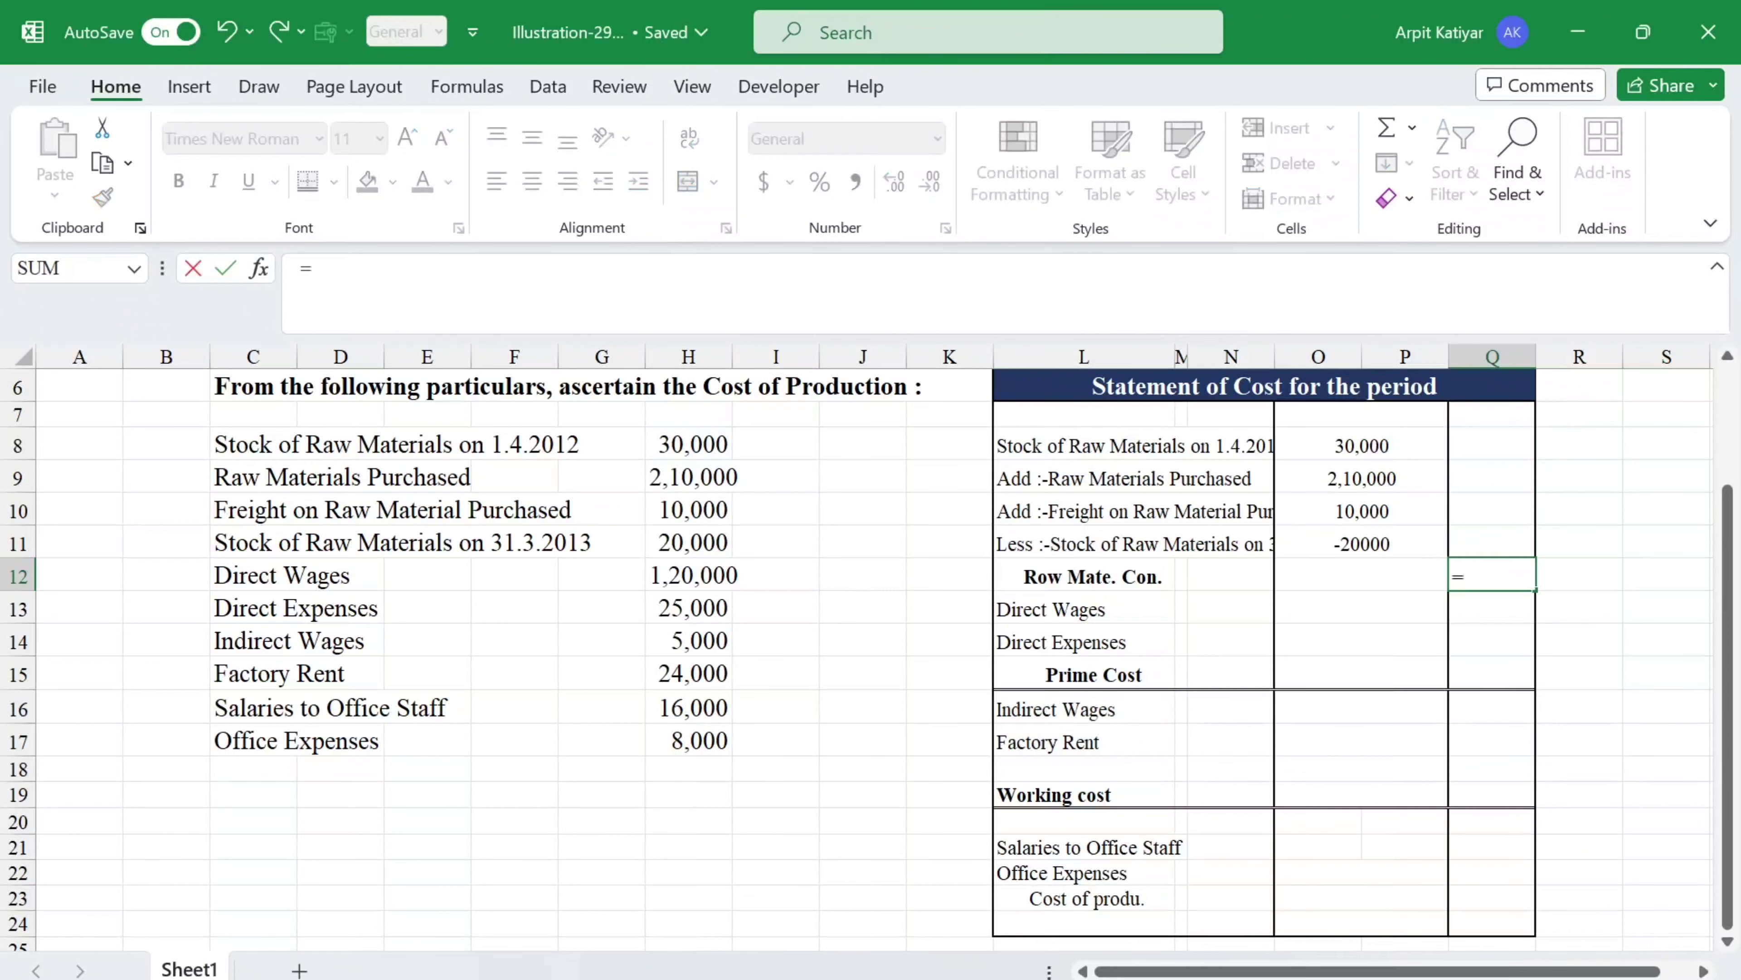
pyautogui.write('Sum')
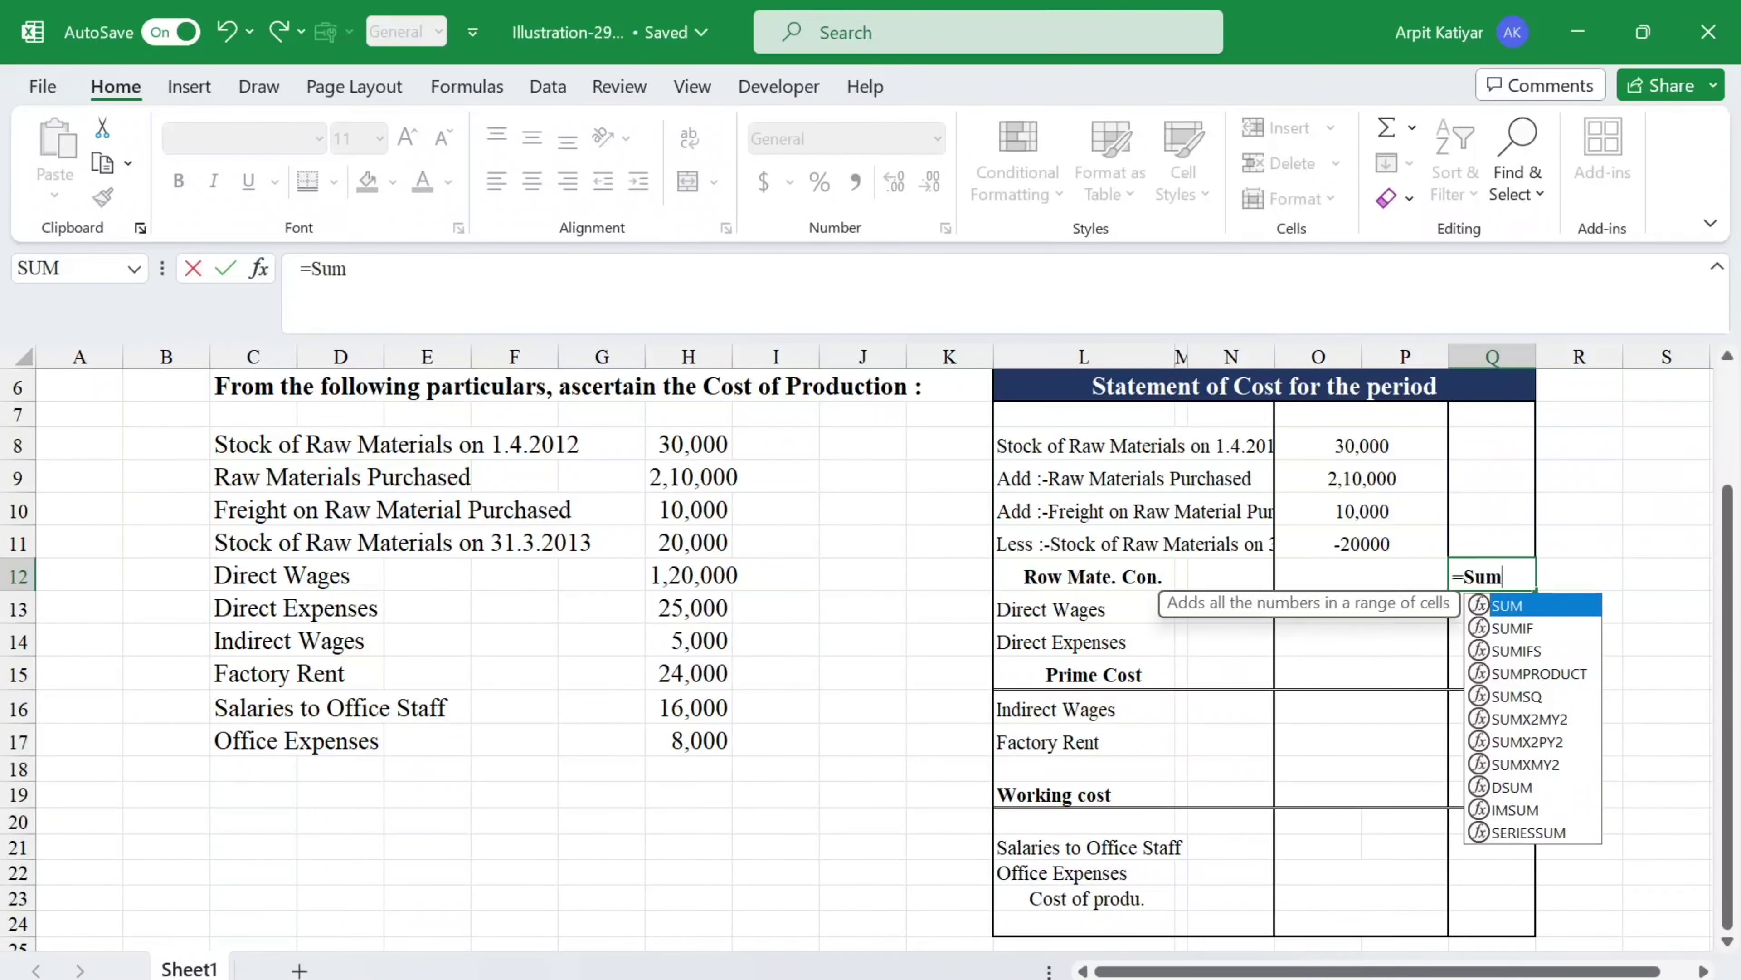
pyautogui.write('(')
pyautogui.moveTo(1385, 441); pyautogui.dragTo(1371, 511)
pyautogui.write(')+')
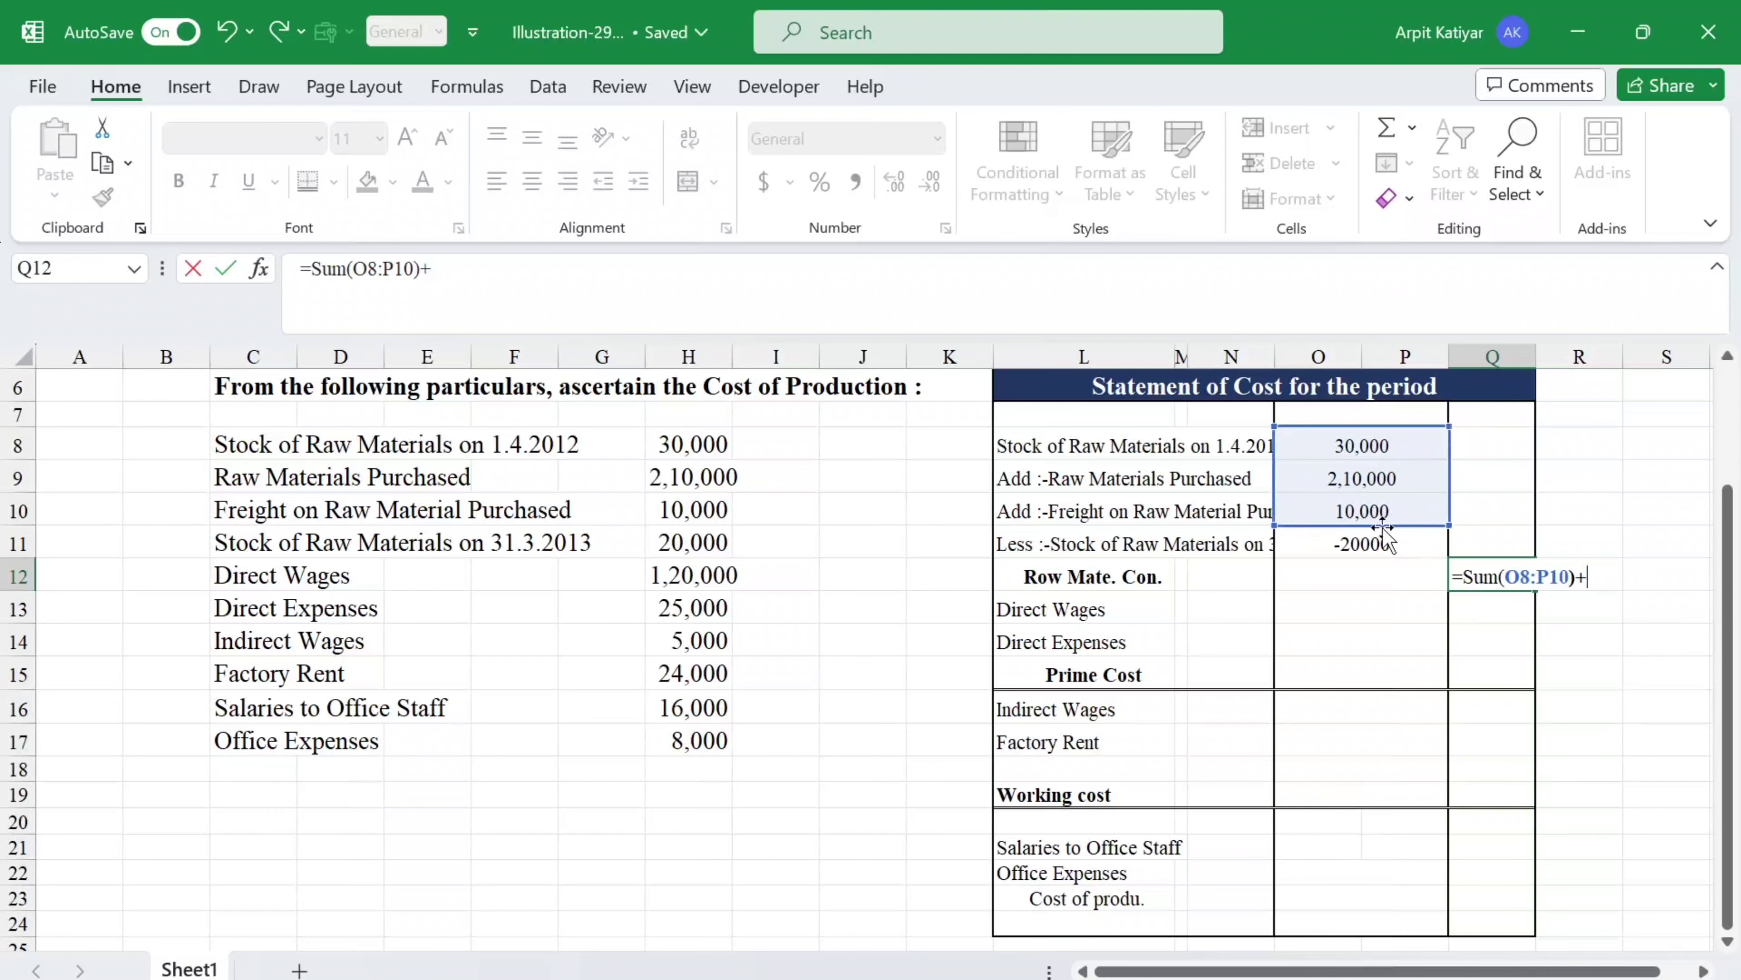
pyautogui.click(1403, 538)
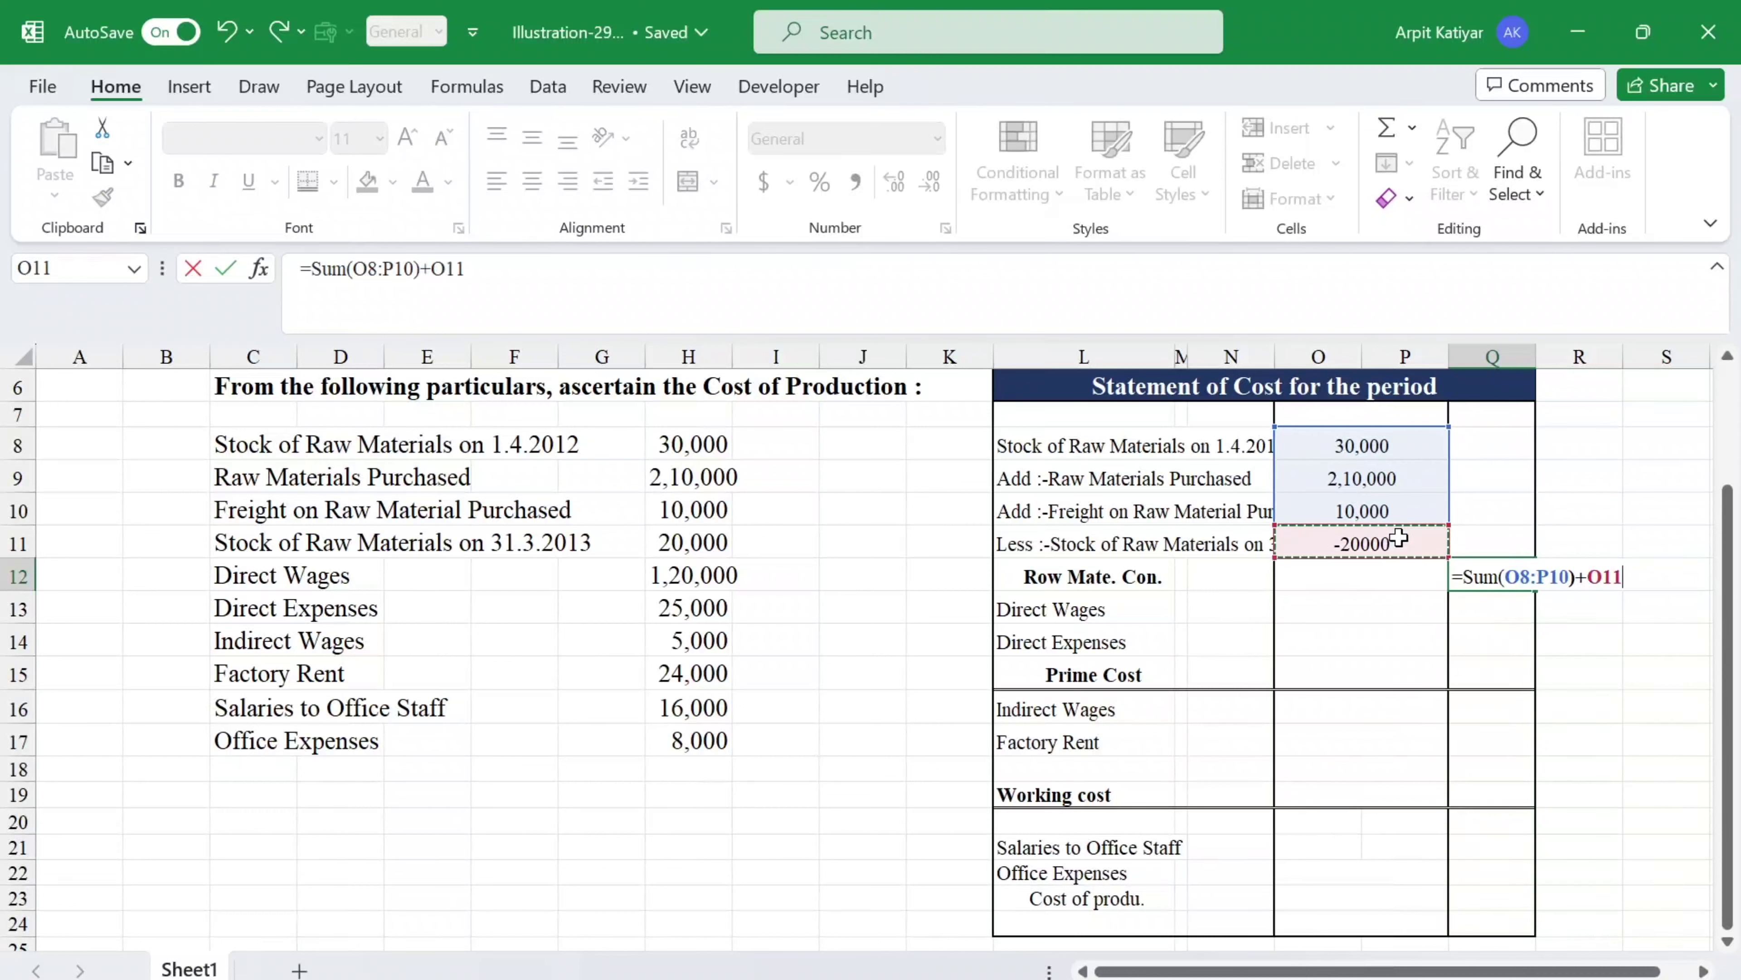
pyautogui.write(')')
pyautogui.click(1354, 575)
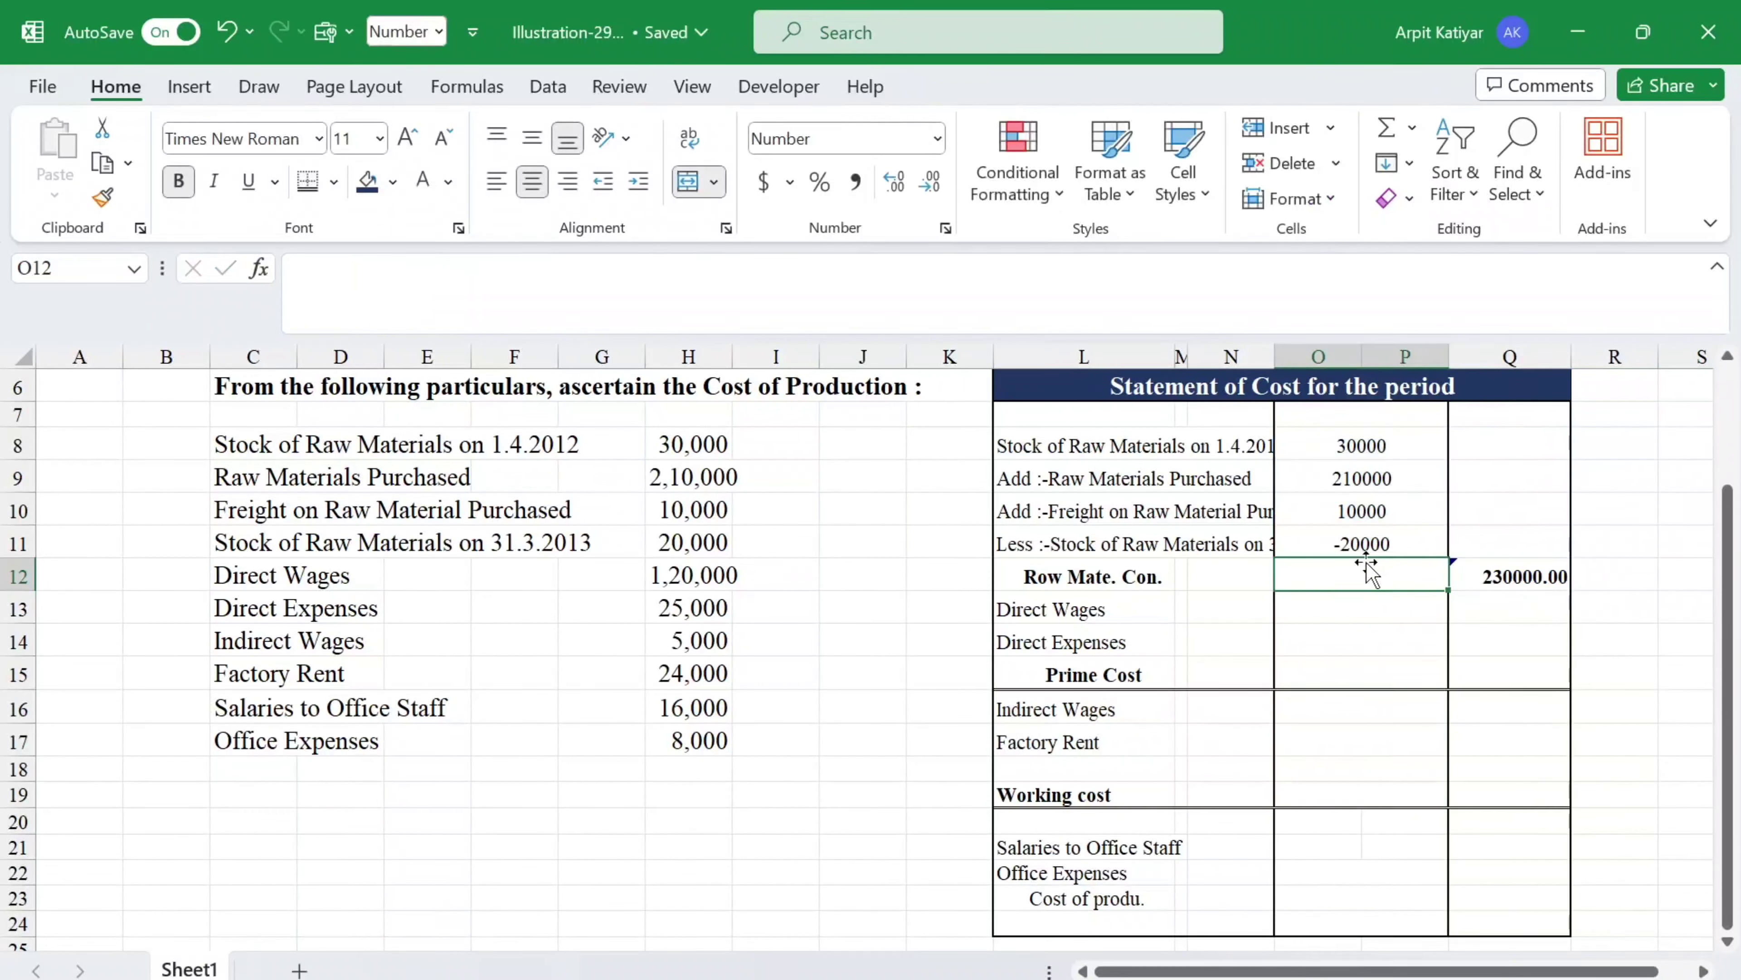
# Enter 120000 for direct wages in O13 and 25000 for direct expenses in O14.
pyautogui.click(1333, 614)
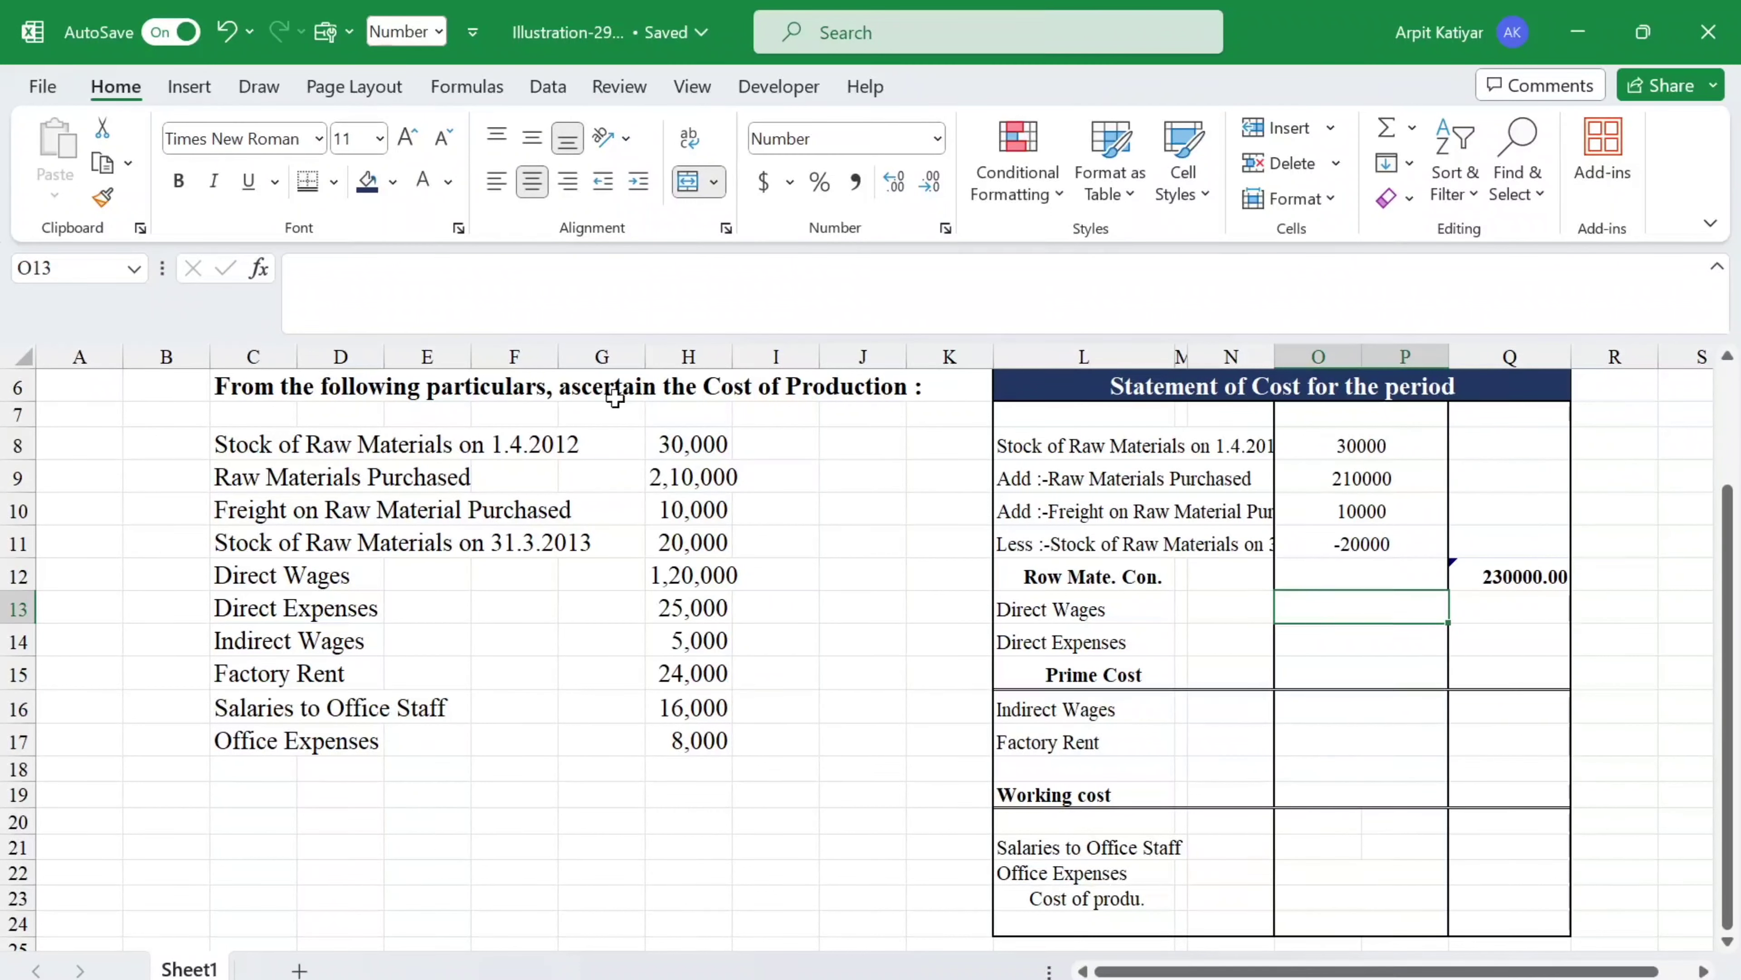
pyautogui.write('120000')
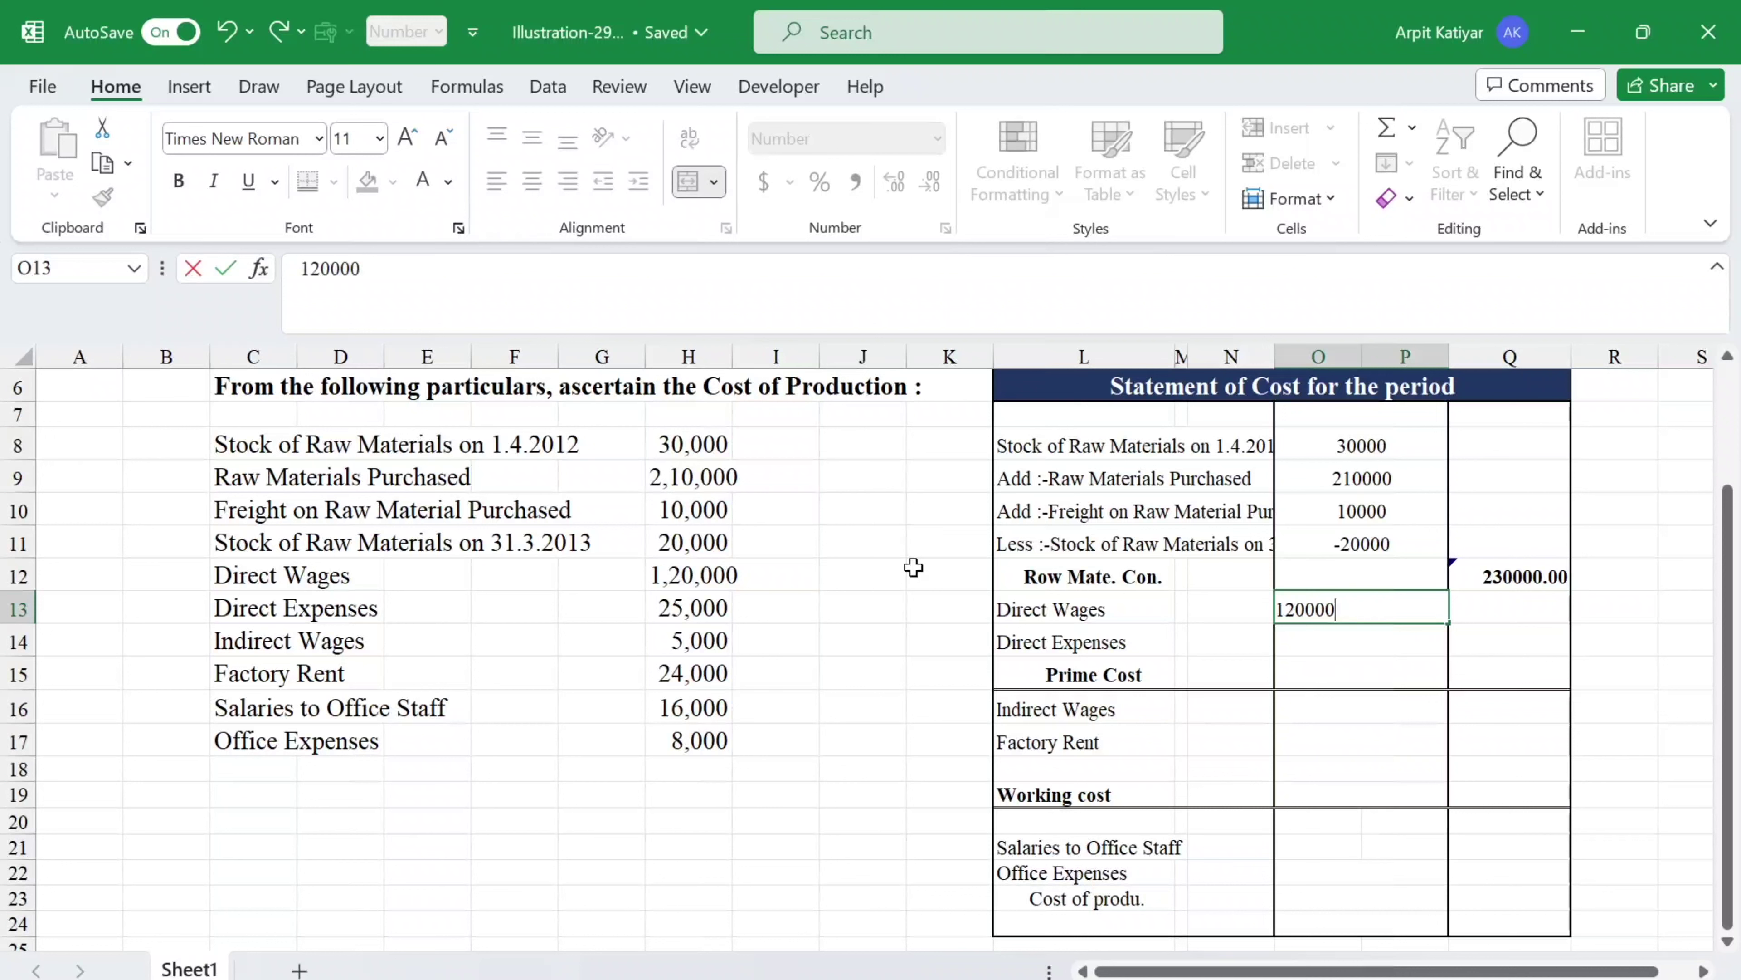
pyautogui.press('Return')
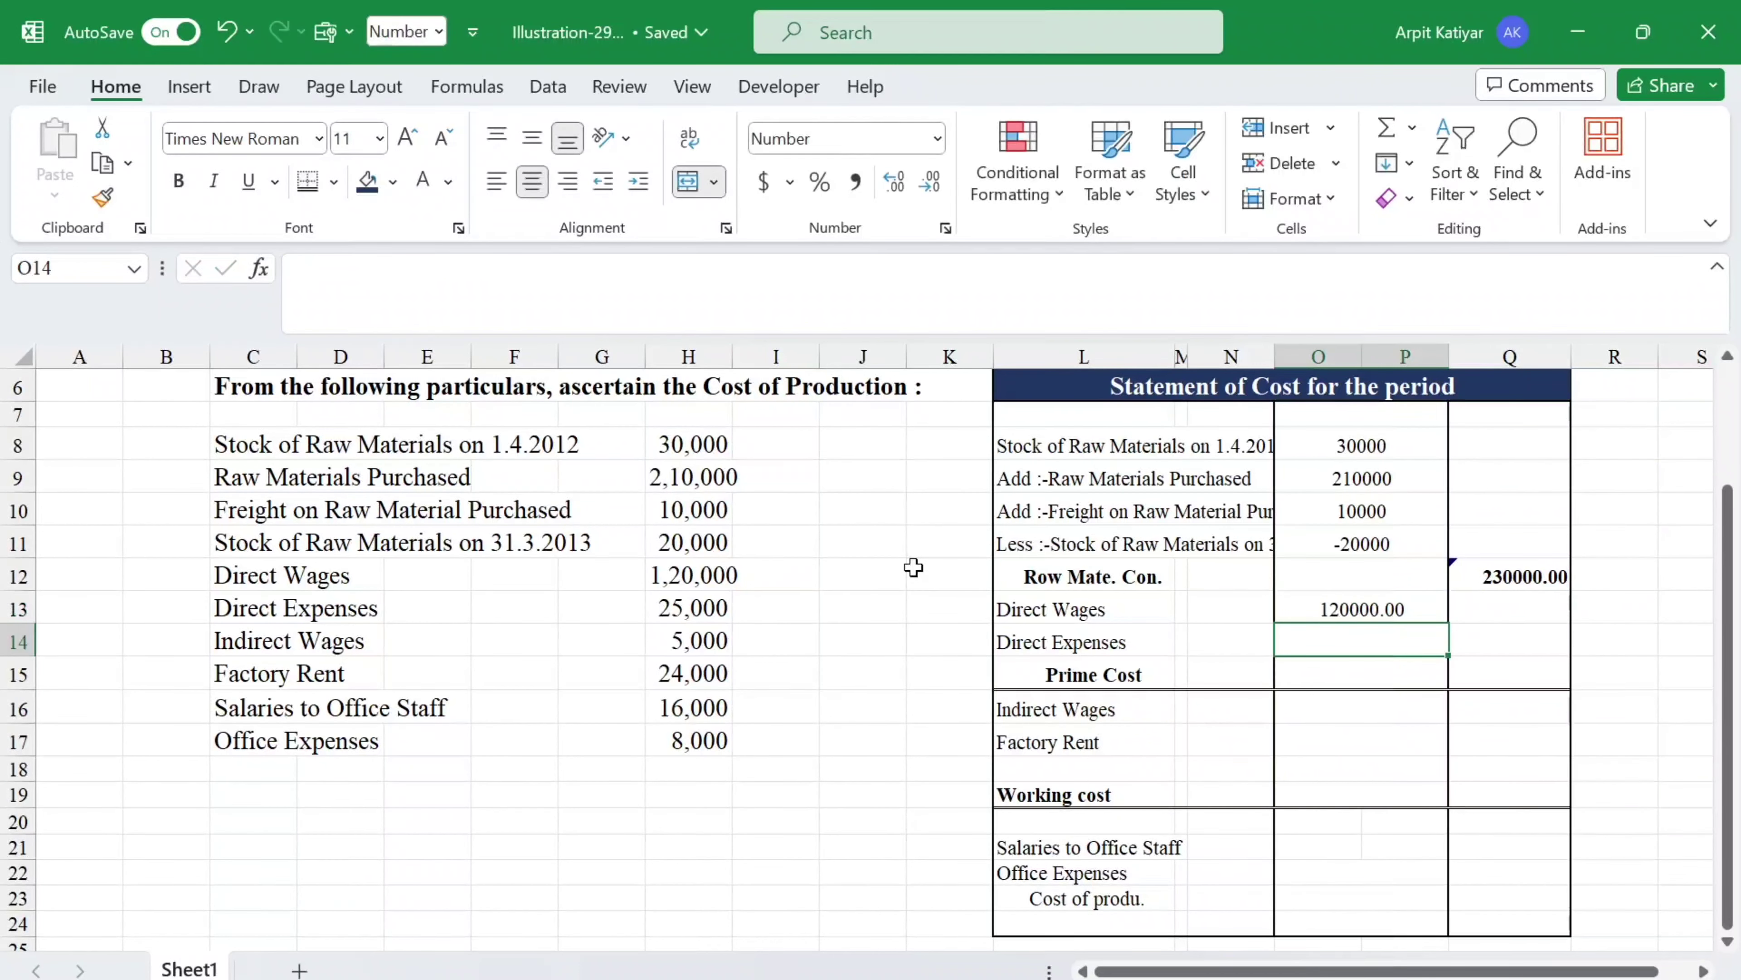
pyautogui.write('25')
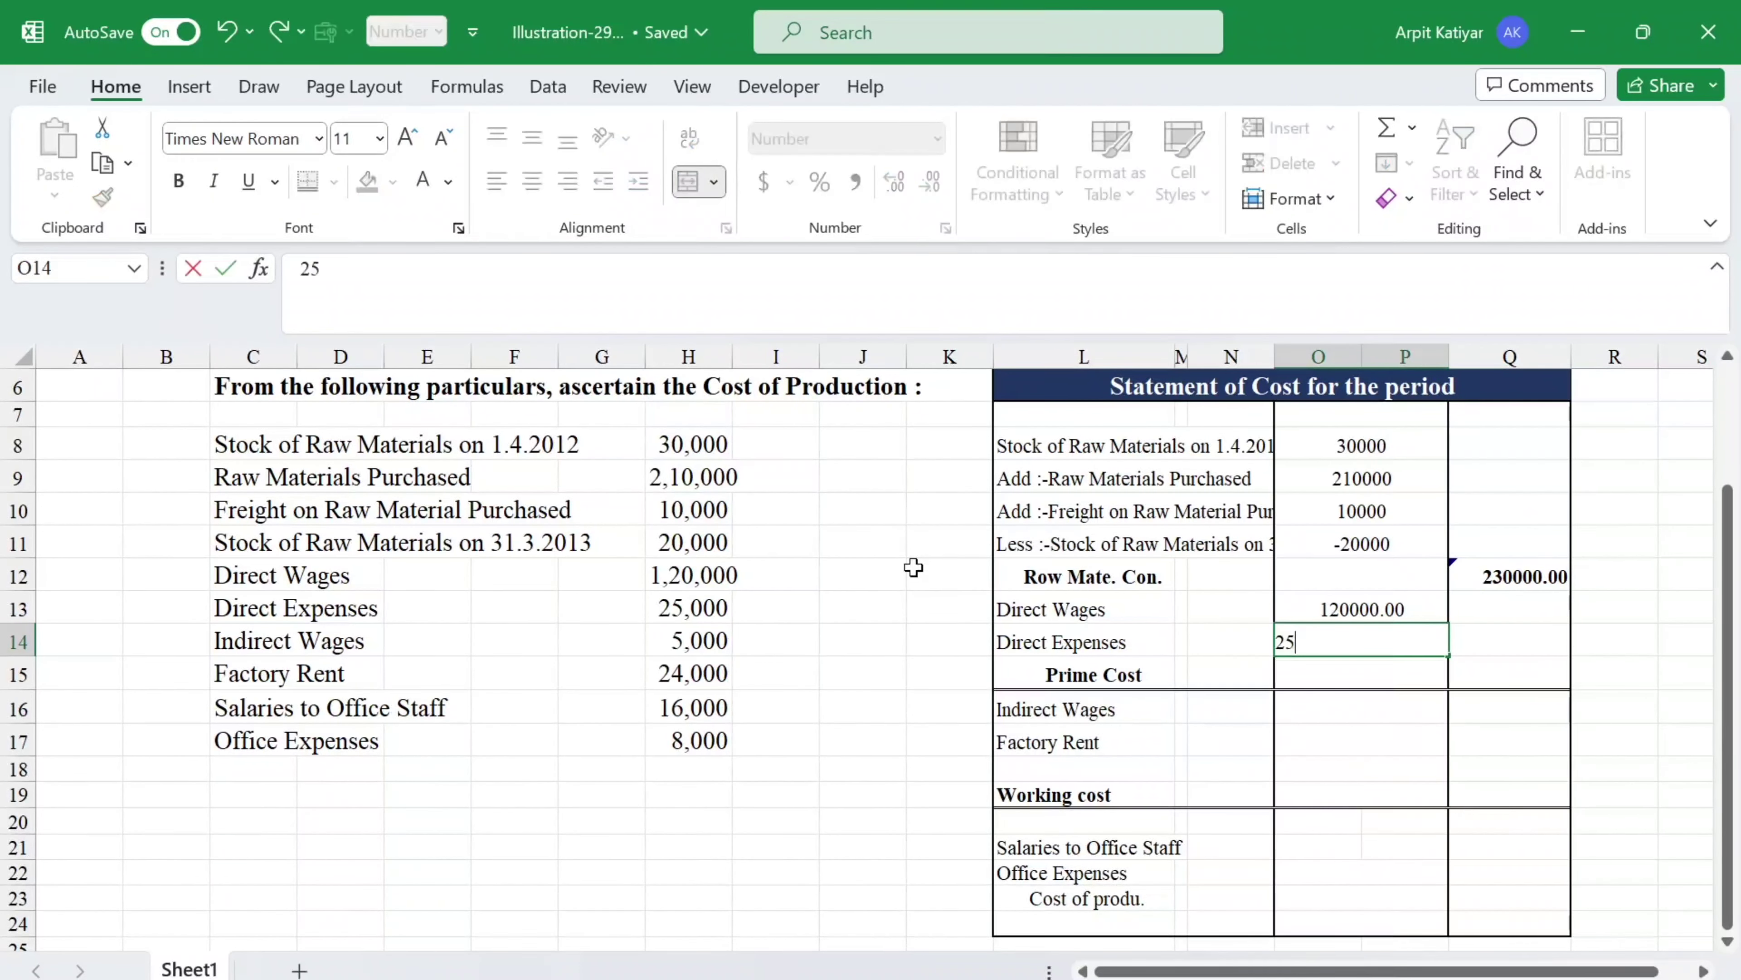
pyautogui.write('000')
pyautogui.press('Return')
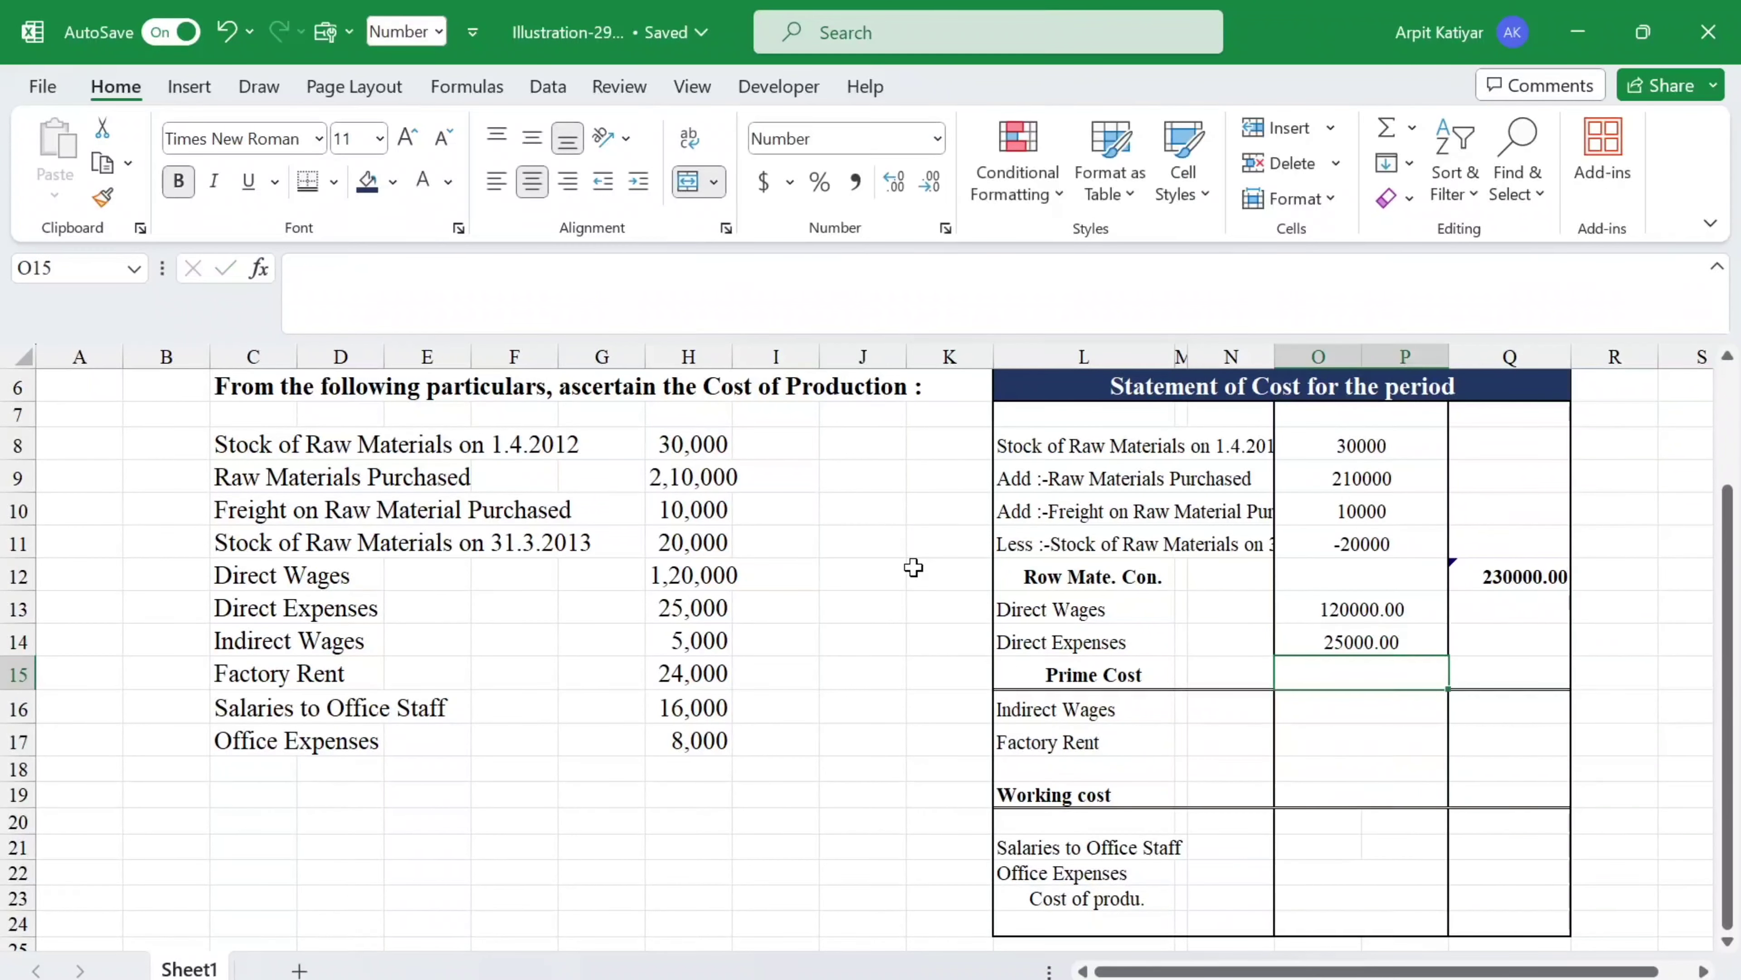
# Calculate the prime cost in Q15 with the formula =SUM(Q12:Q14).
pyautogui.click(1503, 666)
pyautogui.write('=')
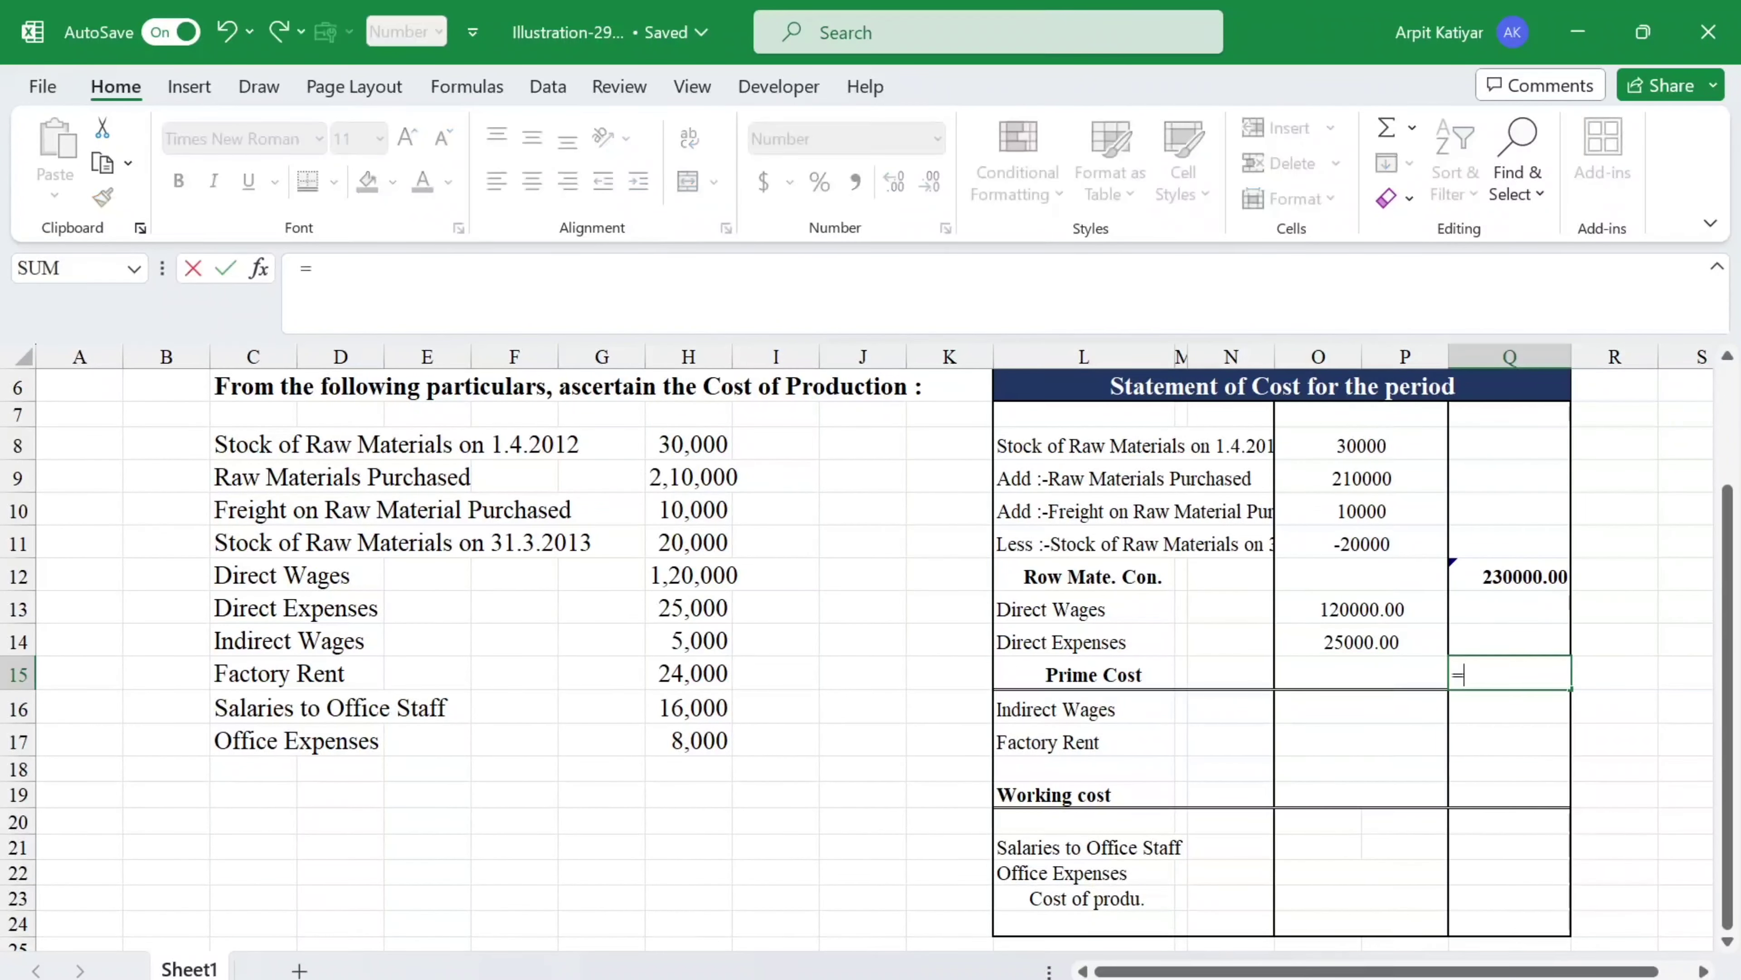
pyautogui.write('(')
pyautogui.write('sum')
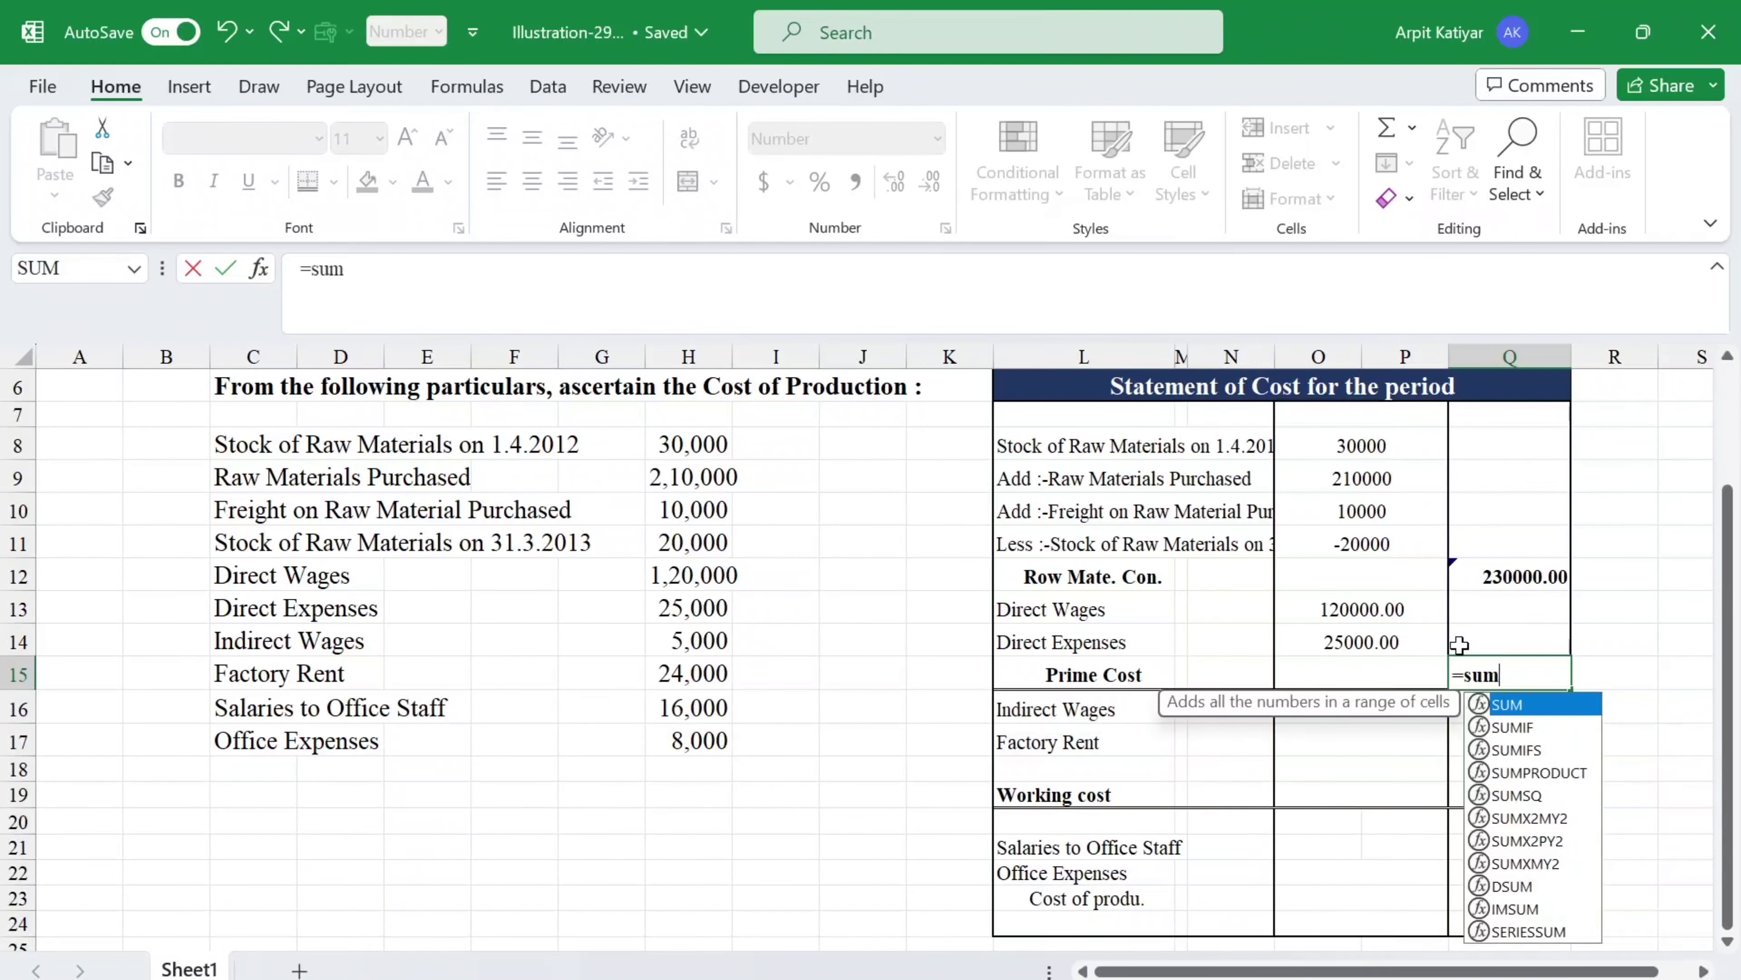
pyautogui.write('(')
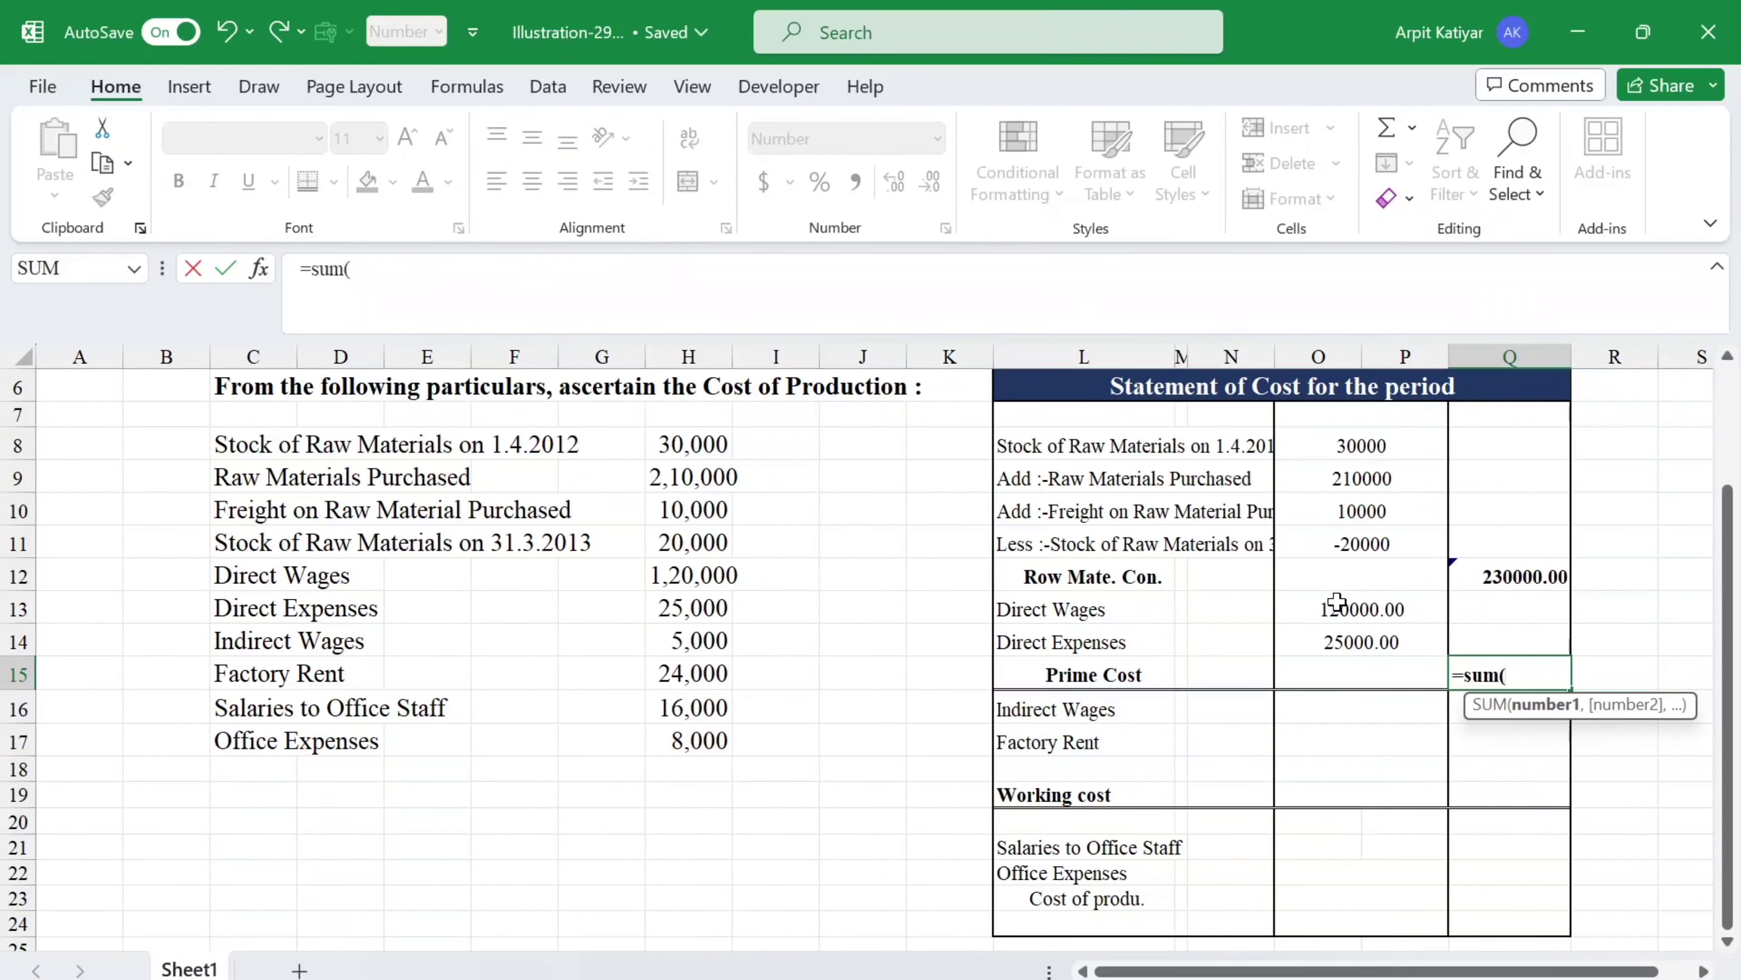
pyautogui.click(1492, 576)
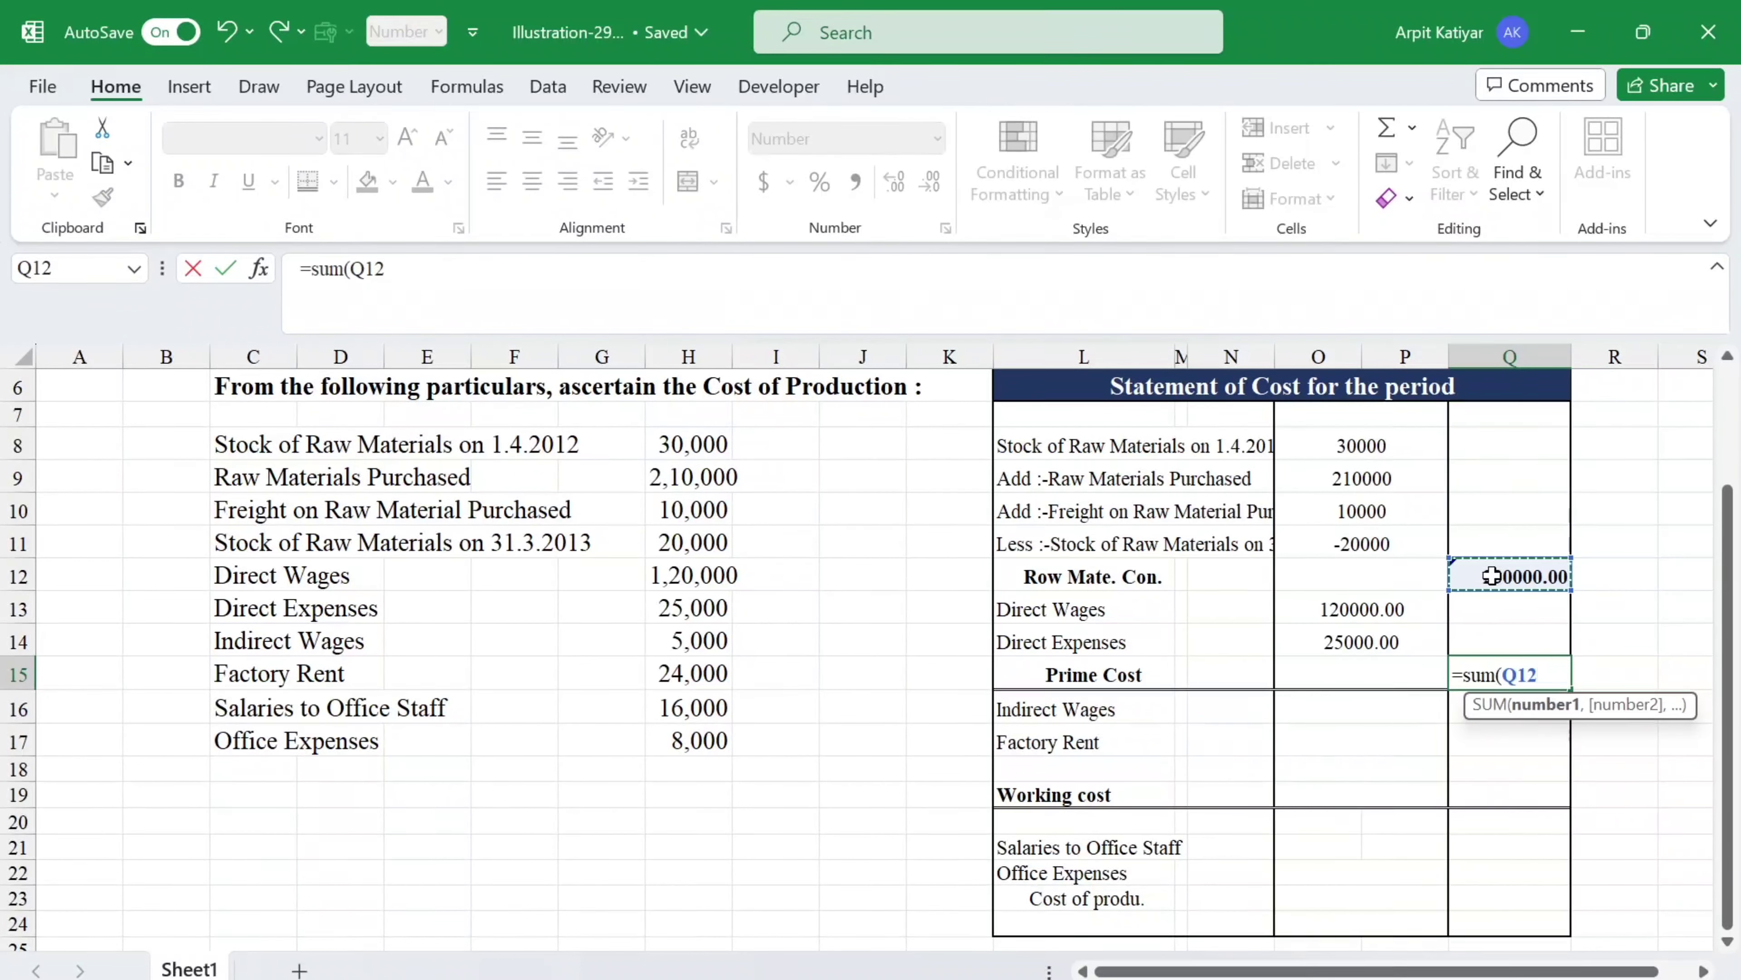
pyautogui.press('BackSpace')
pyautogui.press('BackSpace')
pyautogui.press('BackSpace')
pyautogui.press('BackSpace')
pyautogui.press('capslock')
pyautogui.write('(')
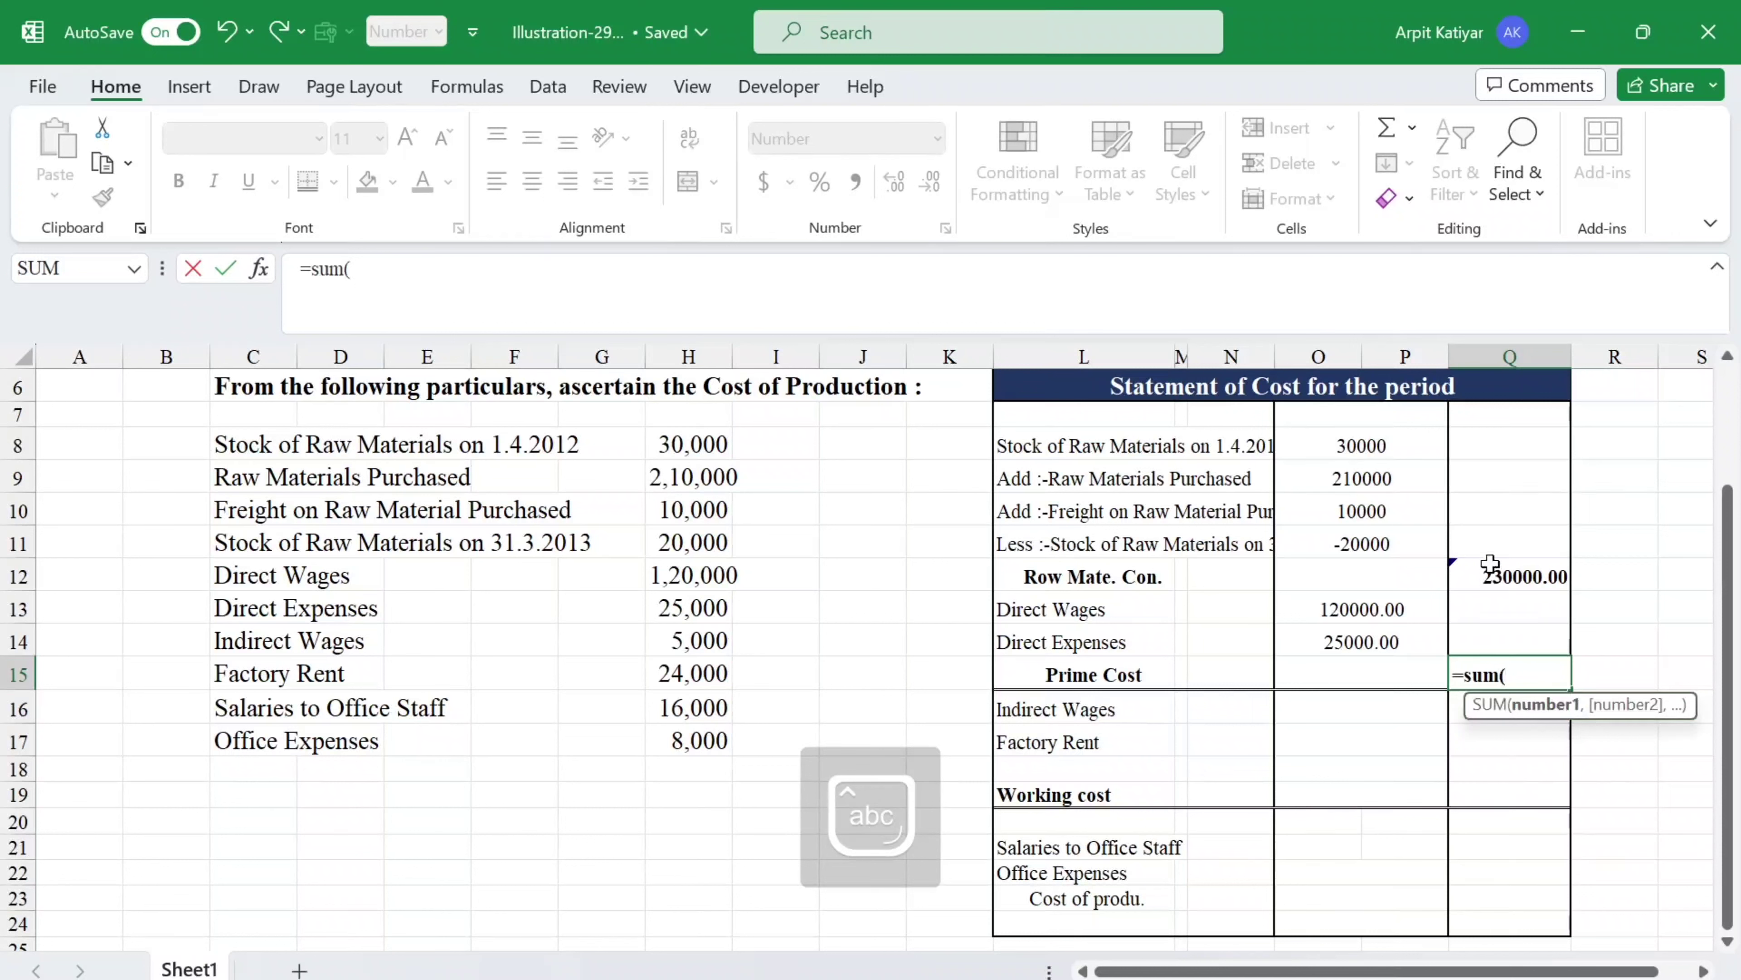
pyautogui.moveTo(1515, 572); pyautogui.dragTo(1510, 629)
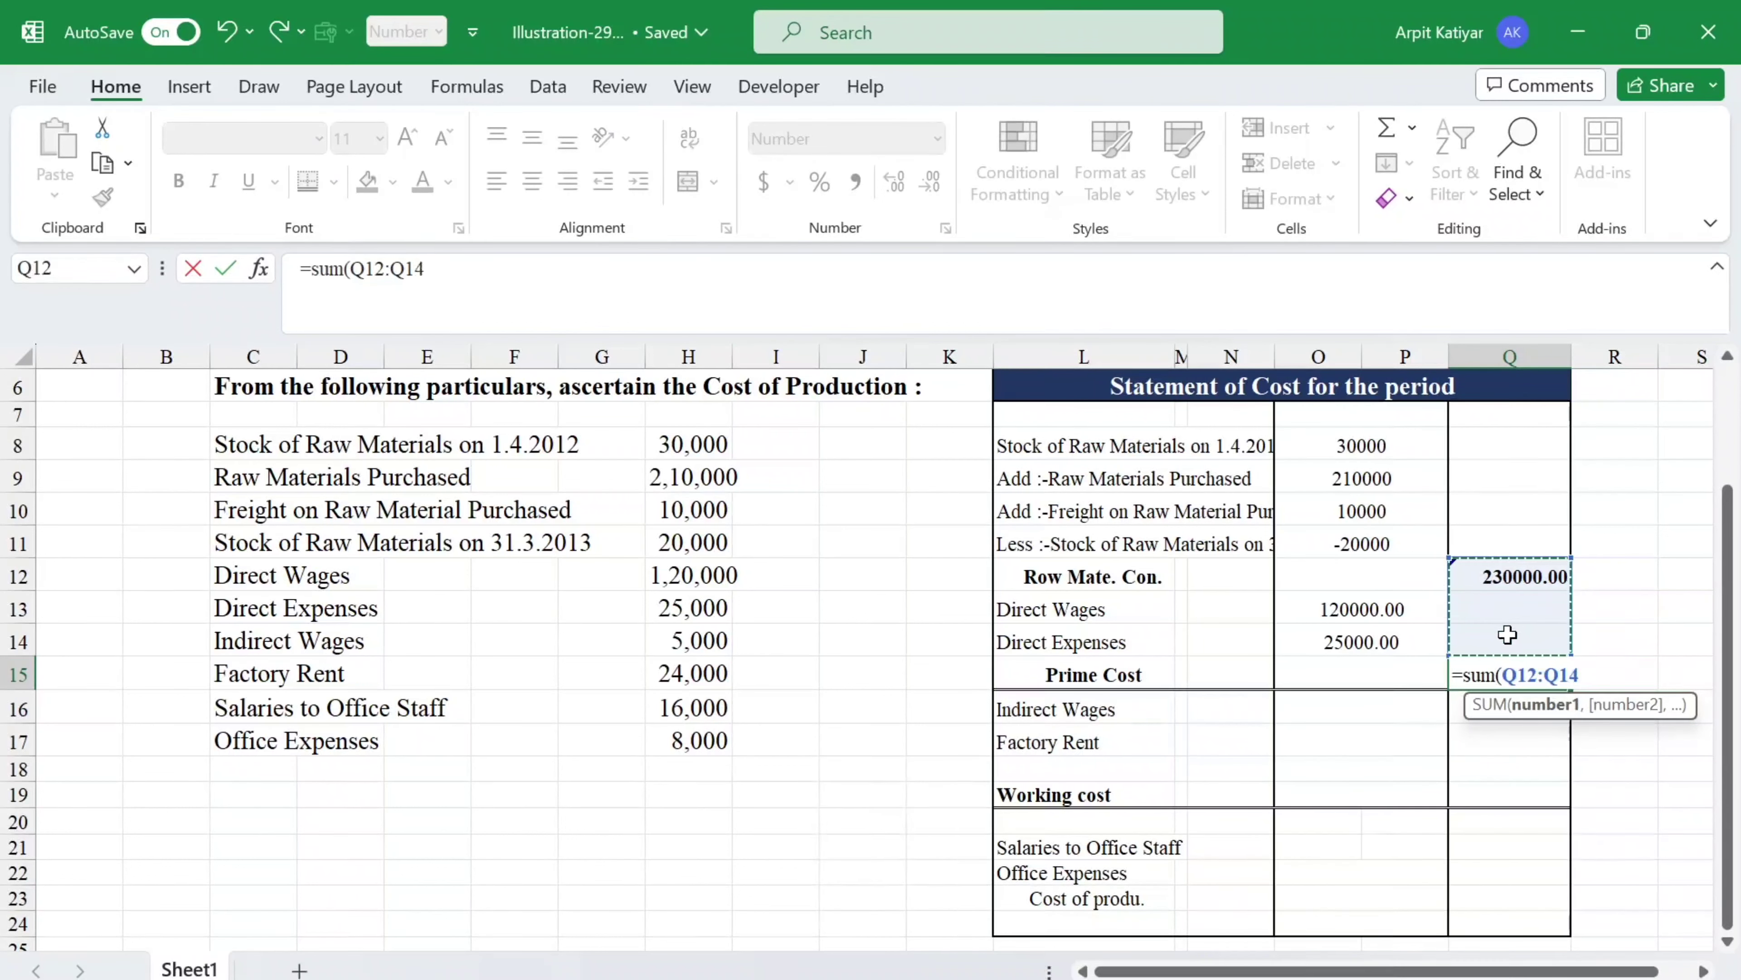
pyautogui.write(')')
pyautogui.press('Return')
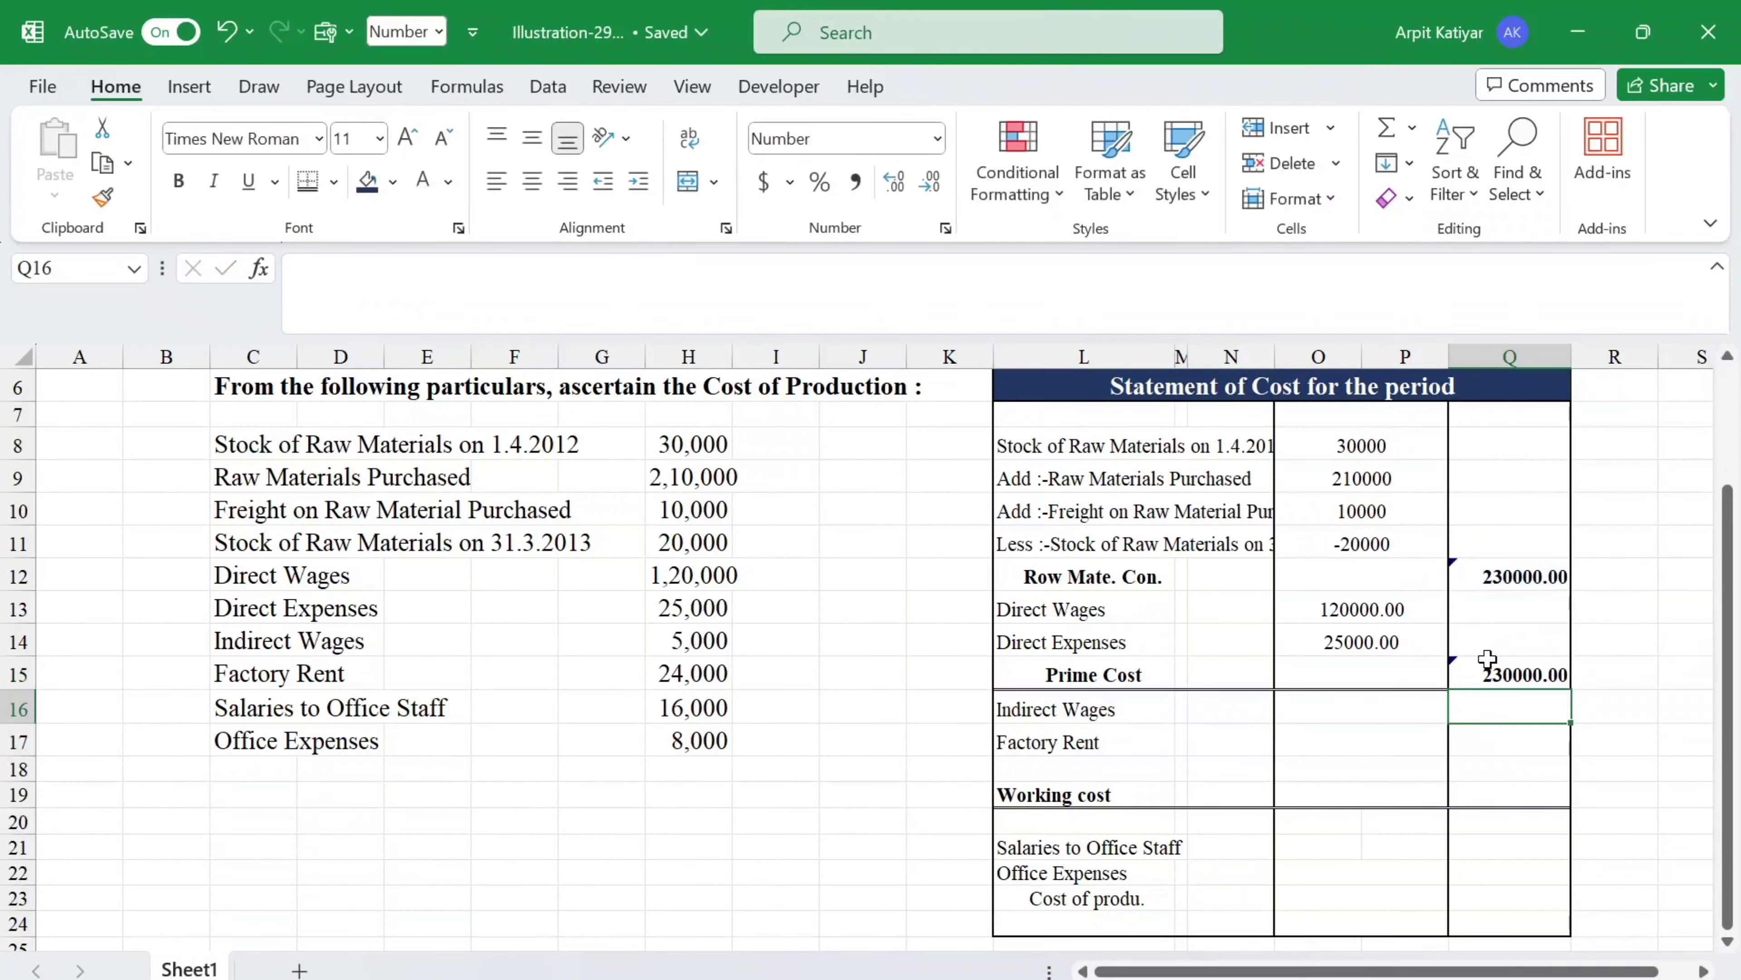
pyautogui.click(1488, 666)
# Total the direct wages and direct expenses in Q14 with the formula =SUM(O13:P14).
pyautogui.click(1495, 637)
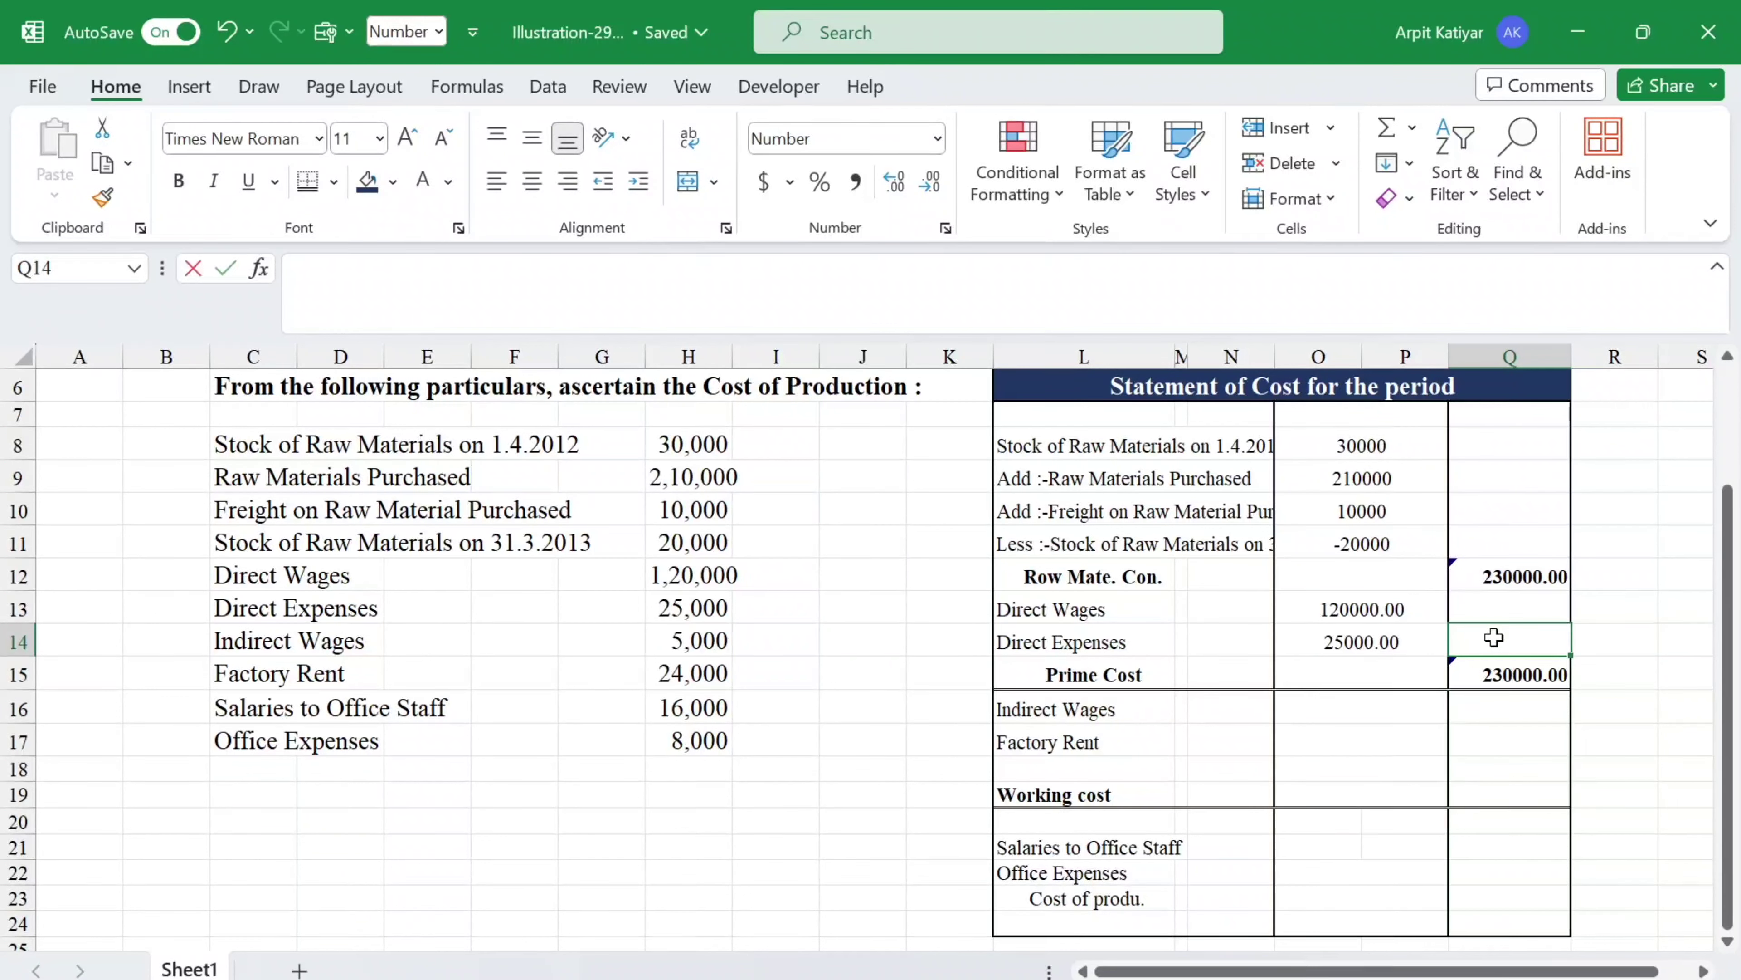
pyautogui.write('=')
pyautogui.press('BackSpace')
pyautogui.write('=')
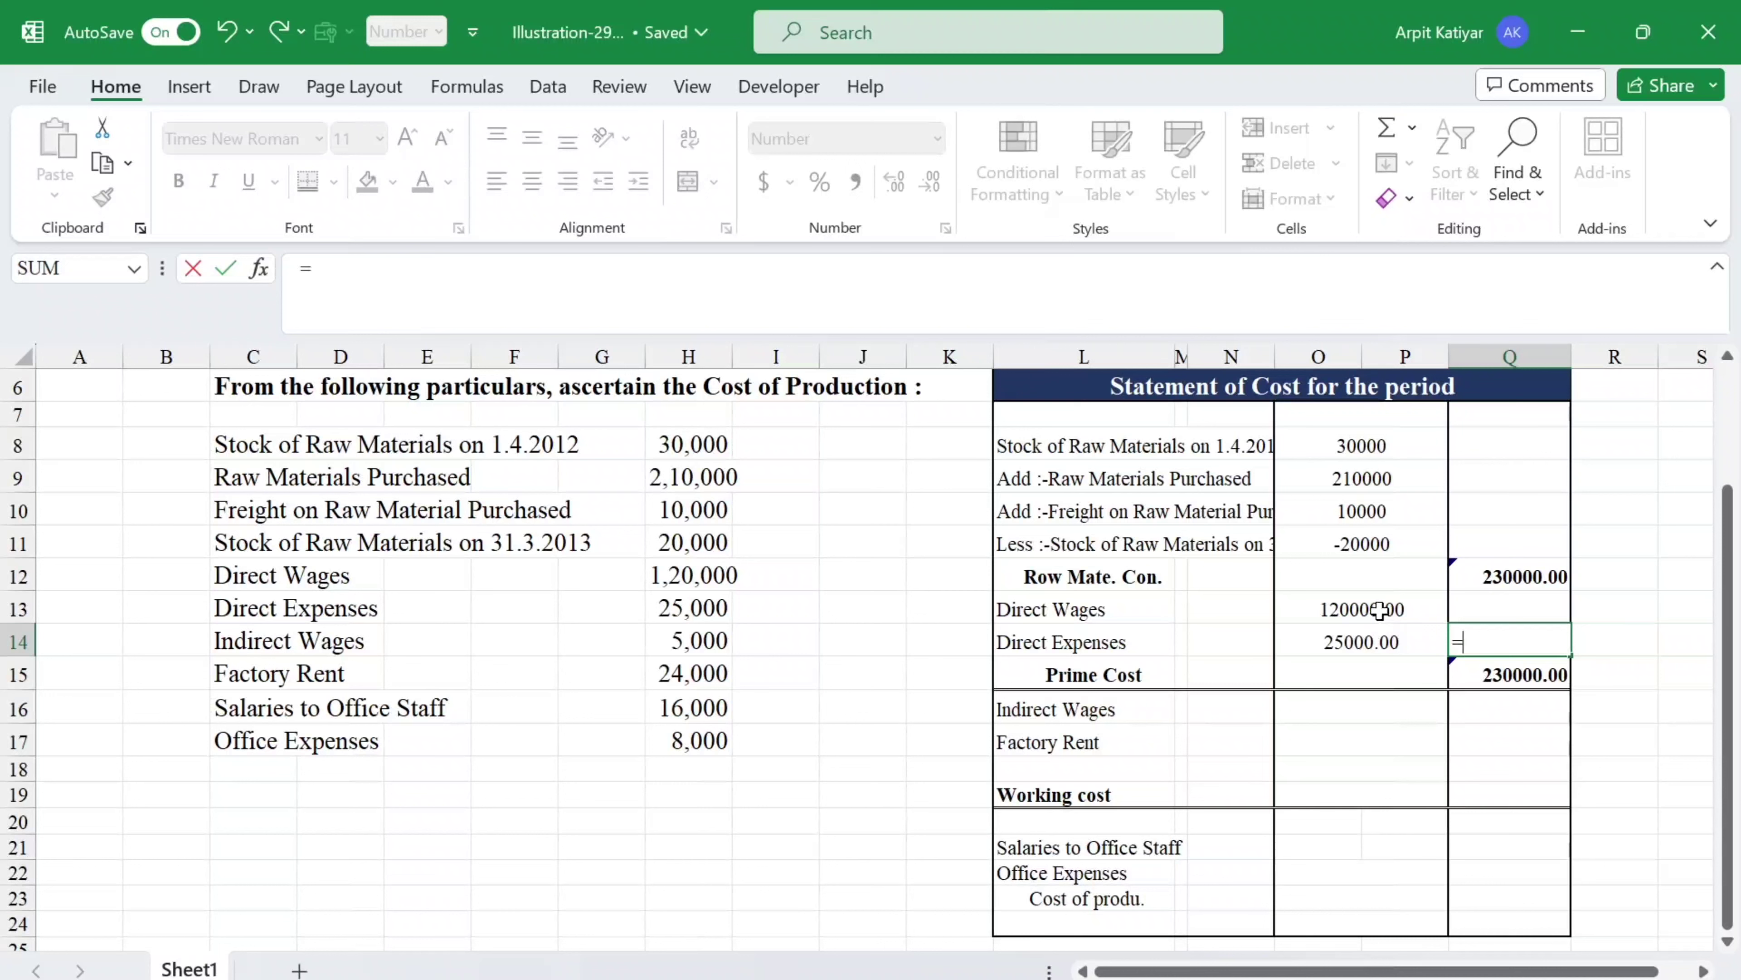
pyautogui.write('sum')
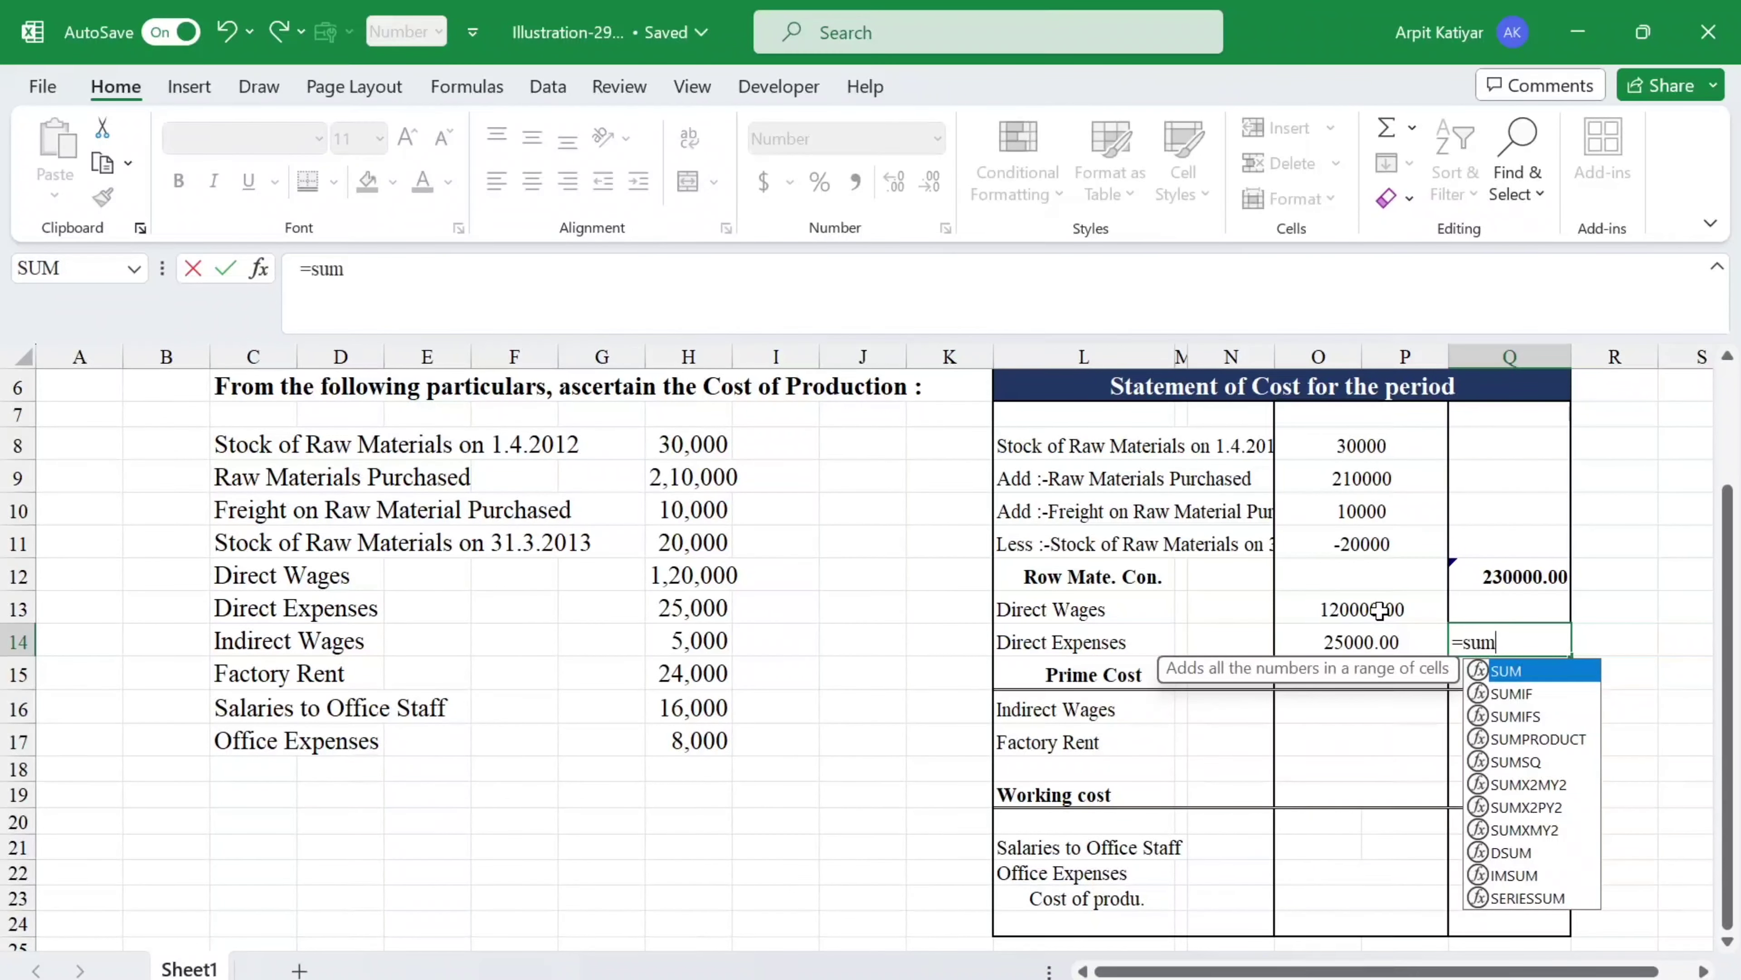
pyautogui.write('(')
pyautogui.moveTo(1337, 602); pyautogui.dragTo(1346, 632)
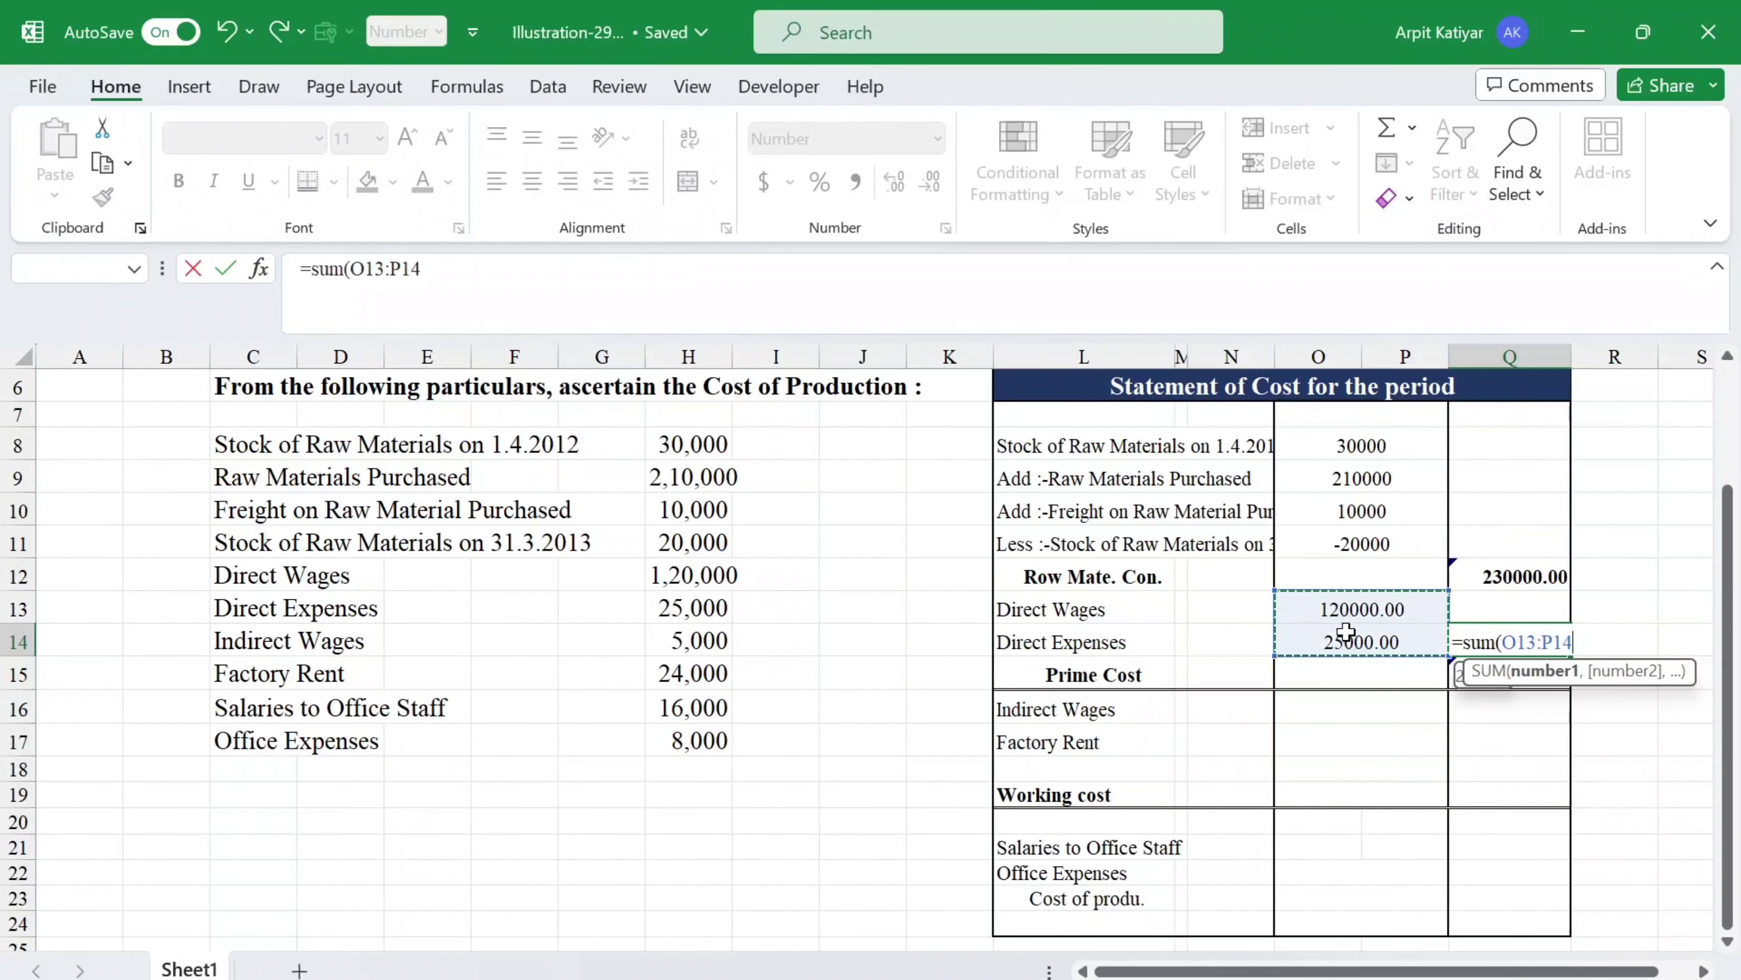
pyautogui.write(')')
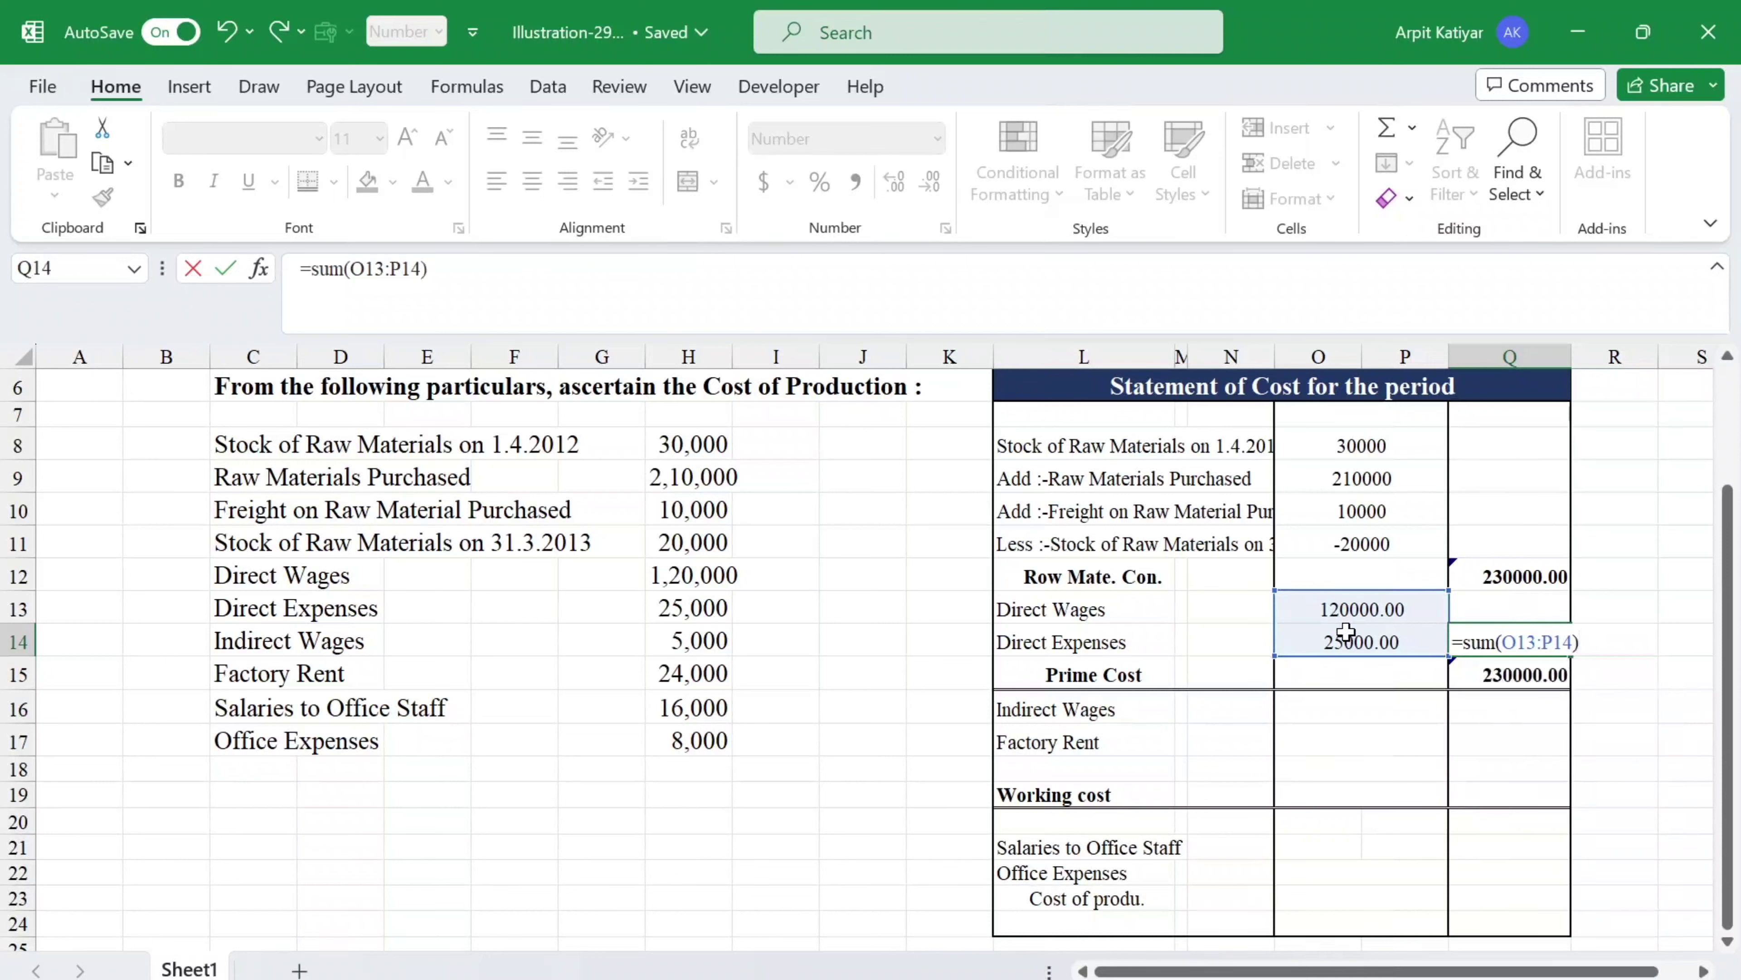
pyautogui.press('Return')
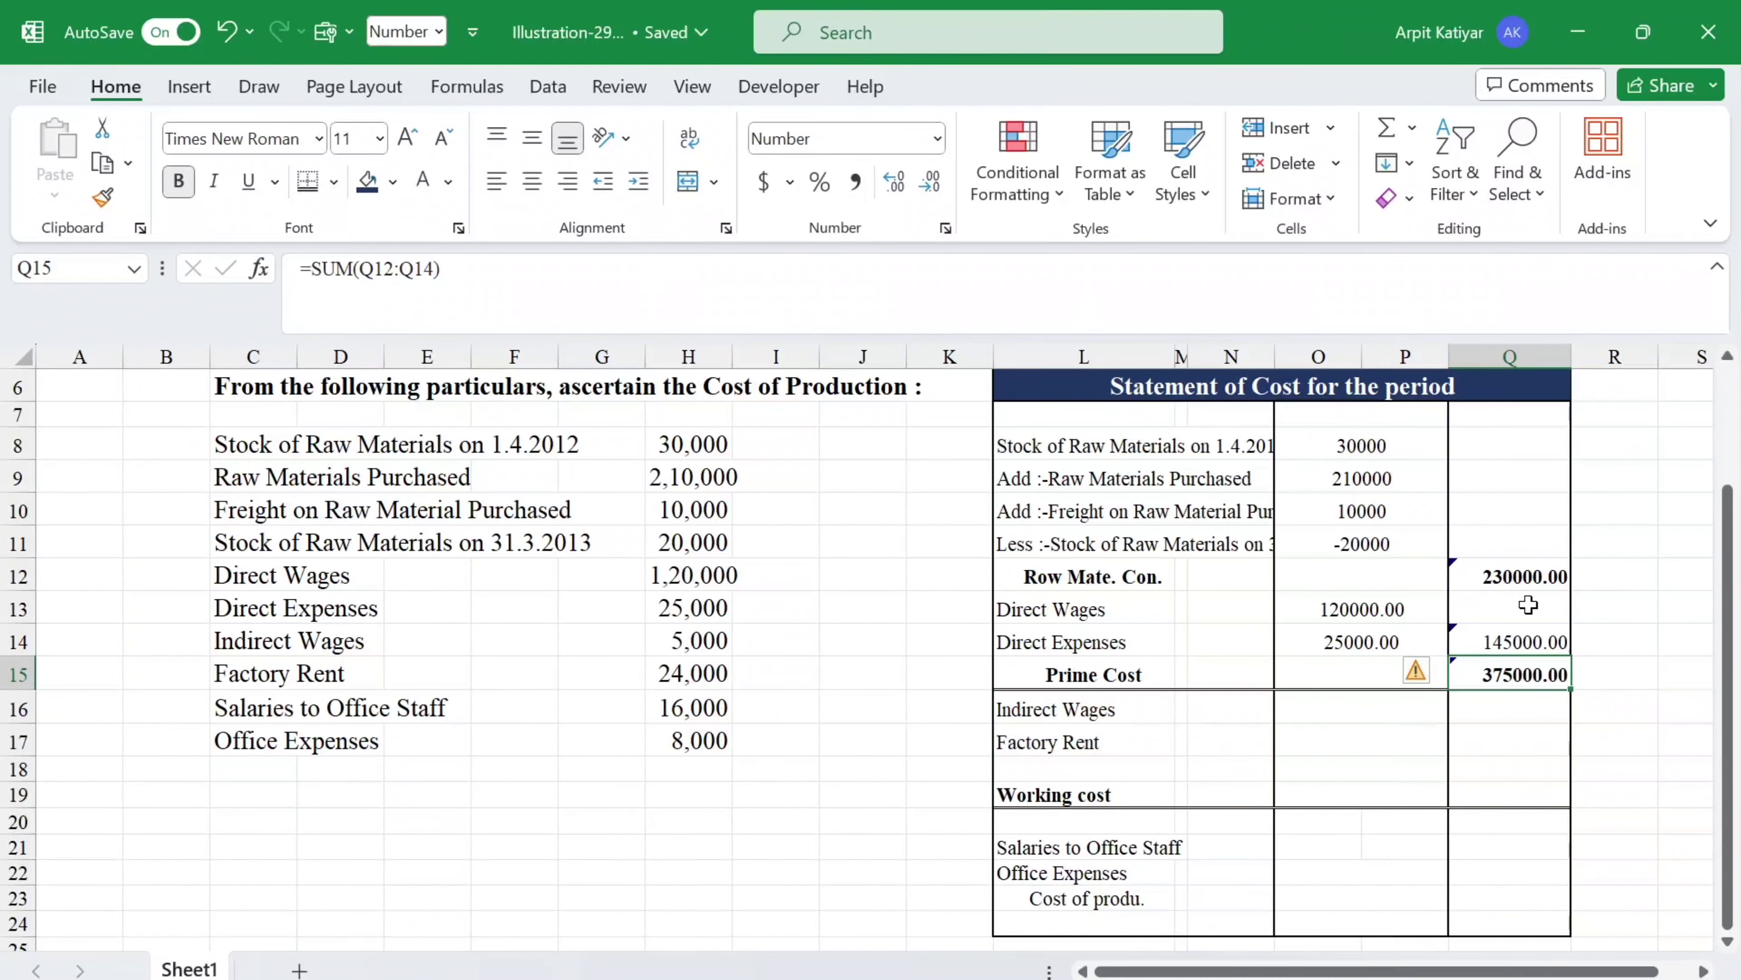
# Enter 5000 for indirect wages in O16 and 24000 for factory rent in O17.
pyautogui.click(1343, 714)
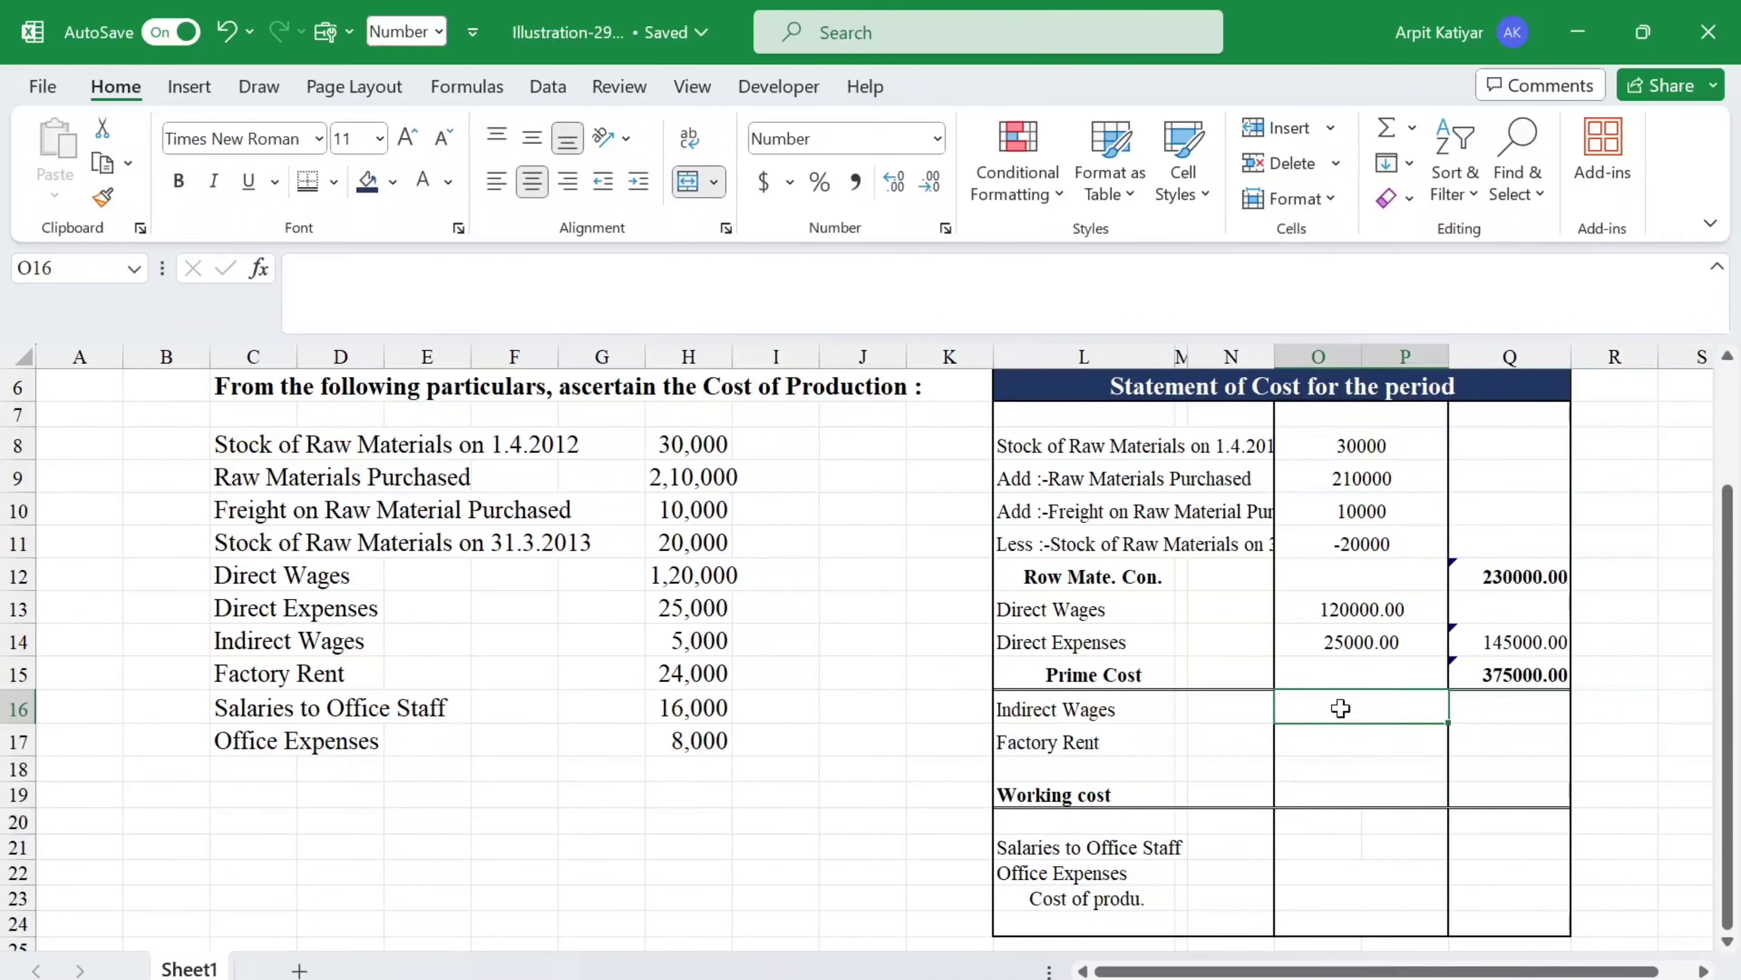
pyautogui.write('5000')
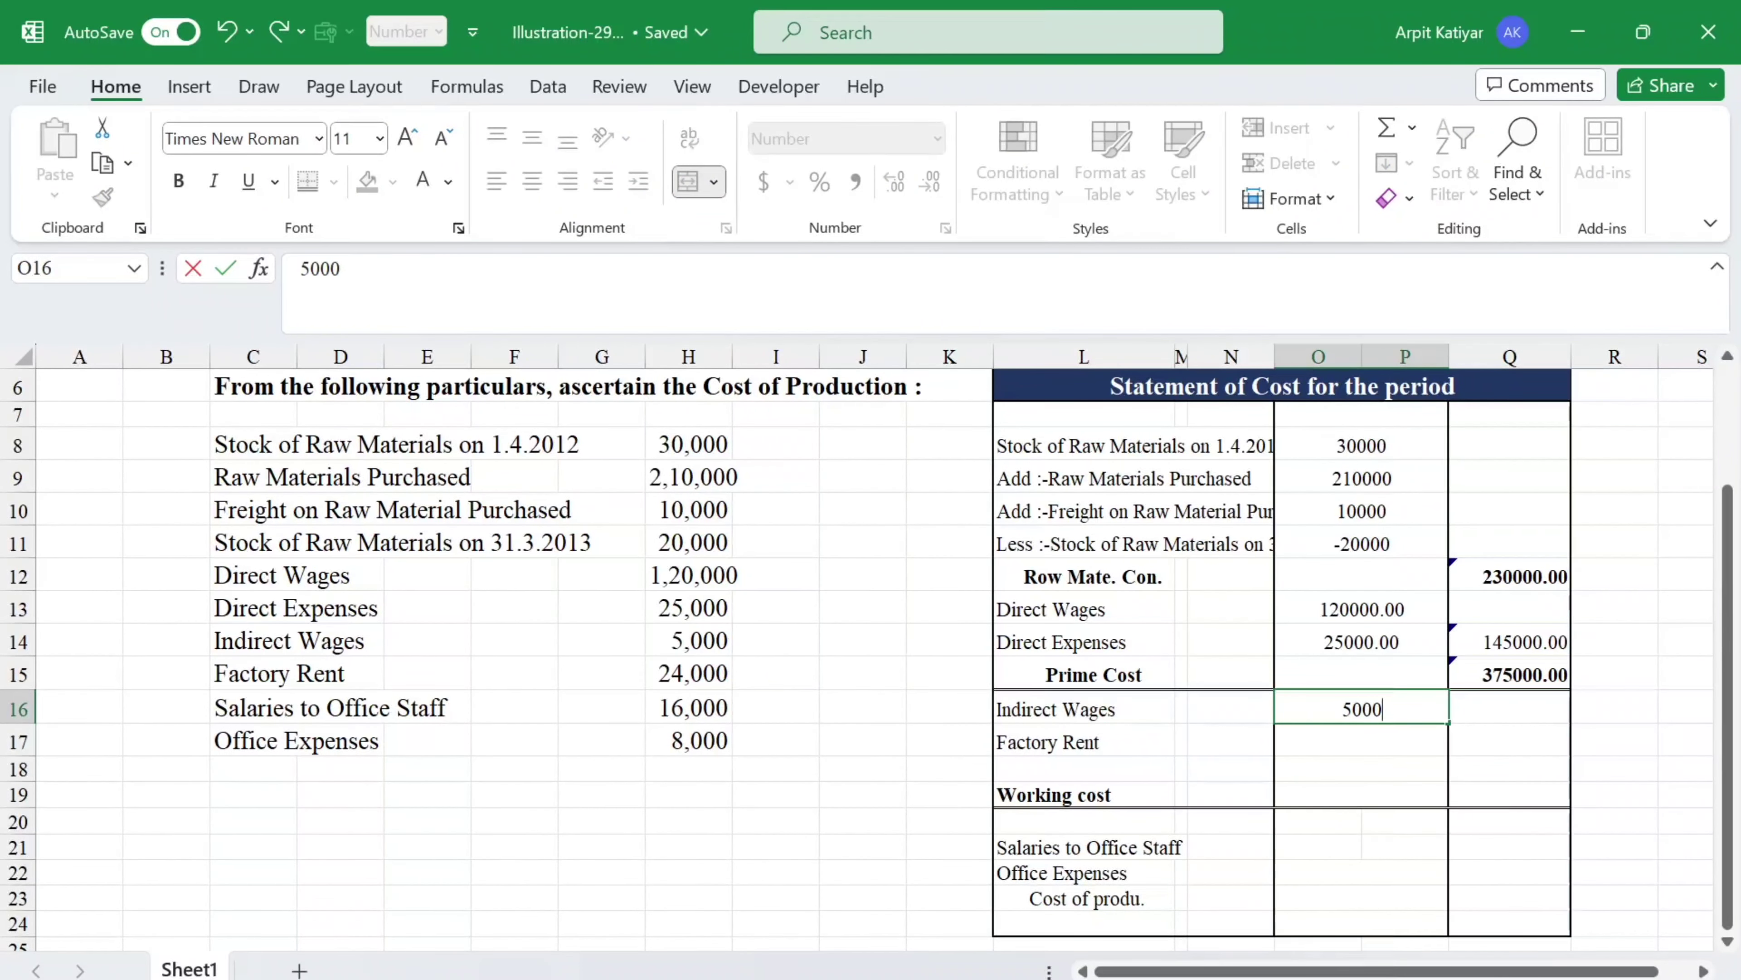
pyautogui.press('Return')
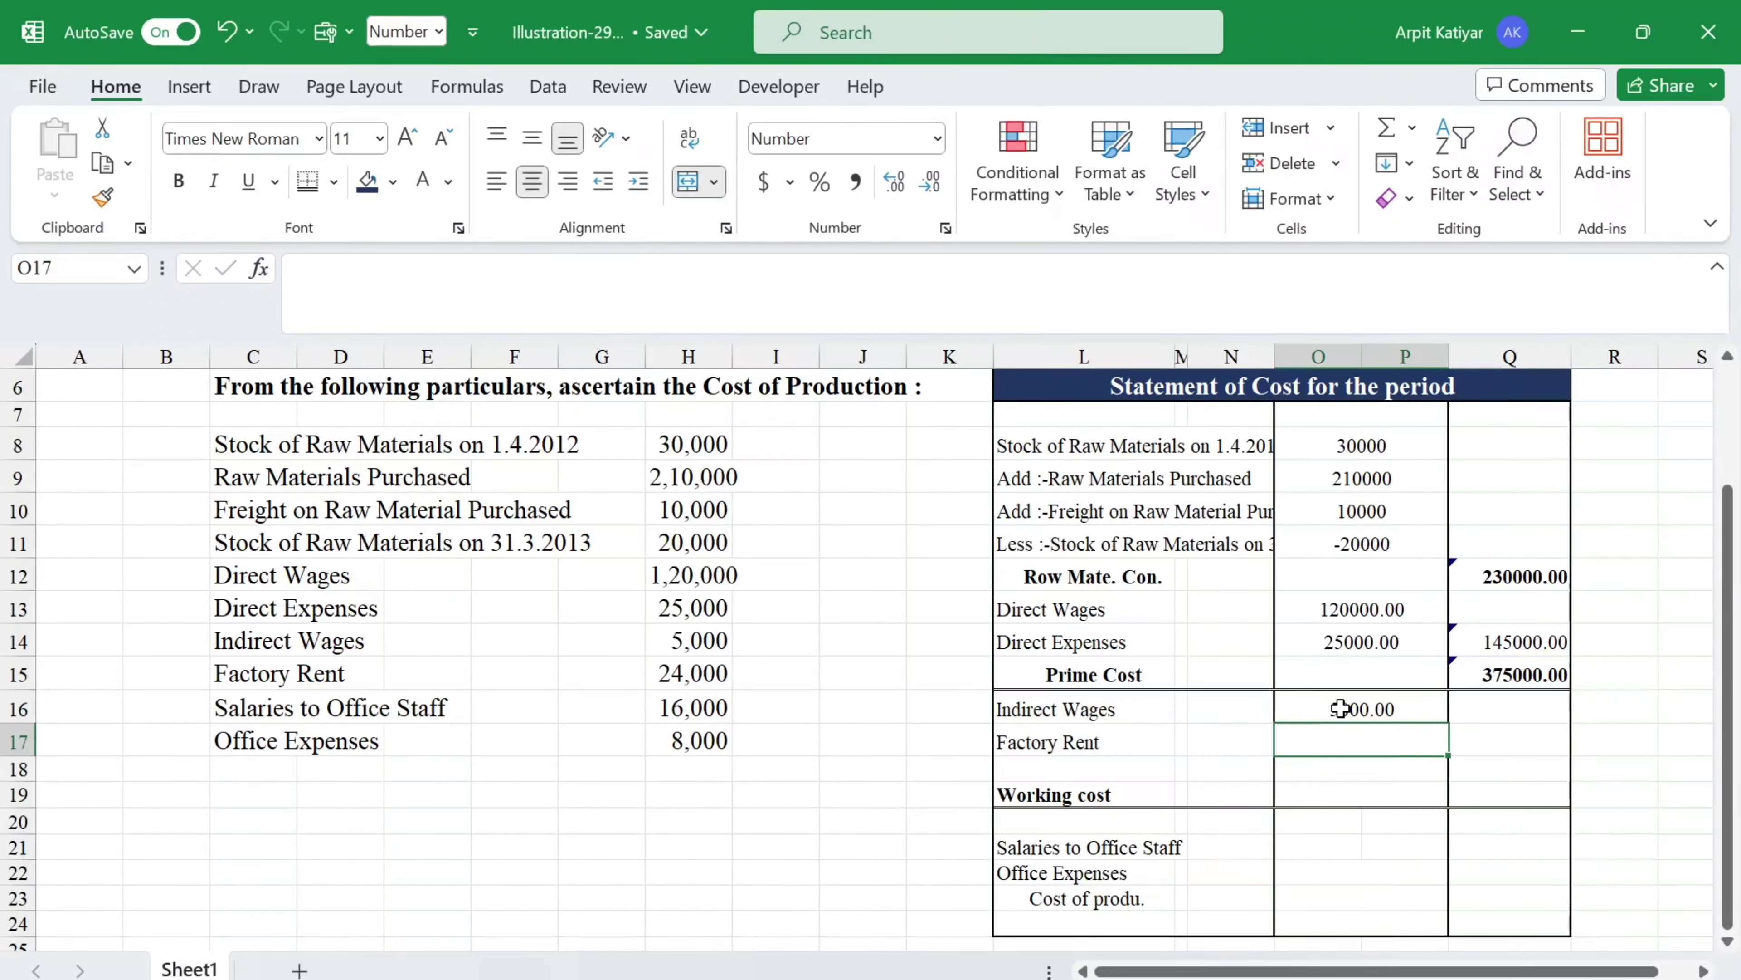
pyautogui.write('24000')
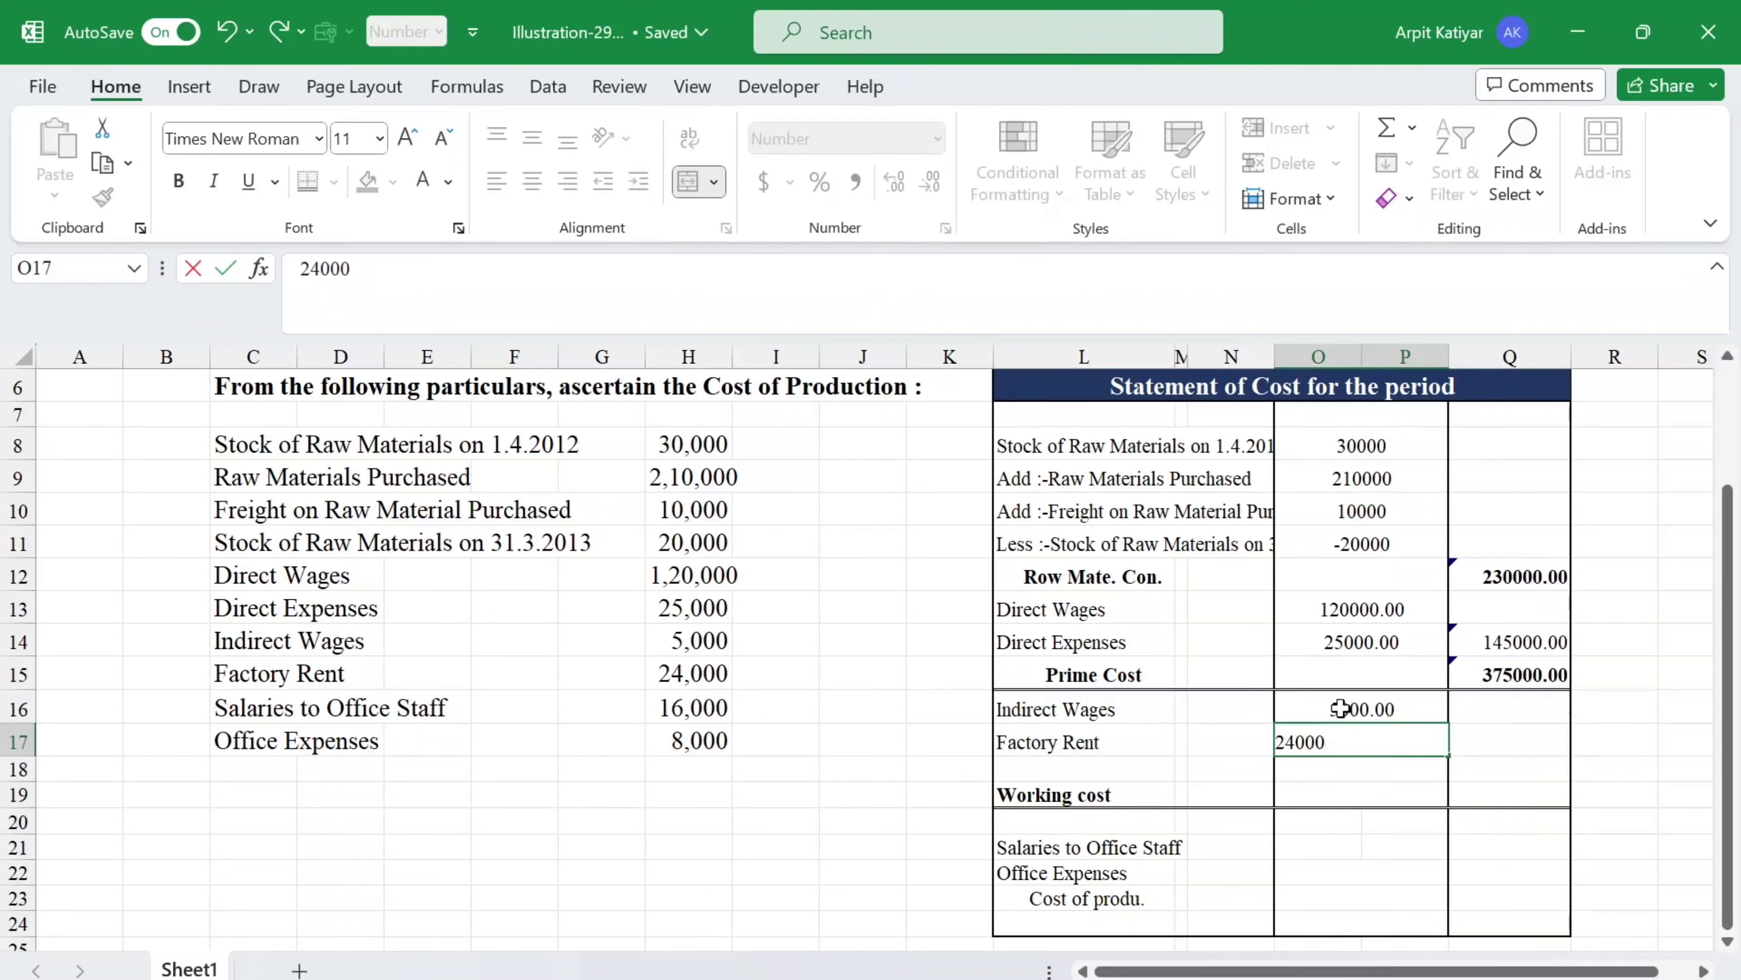
pyautogui.press('Return')
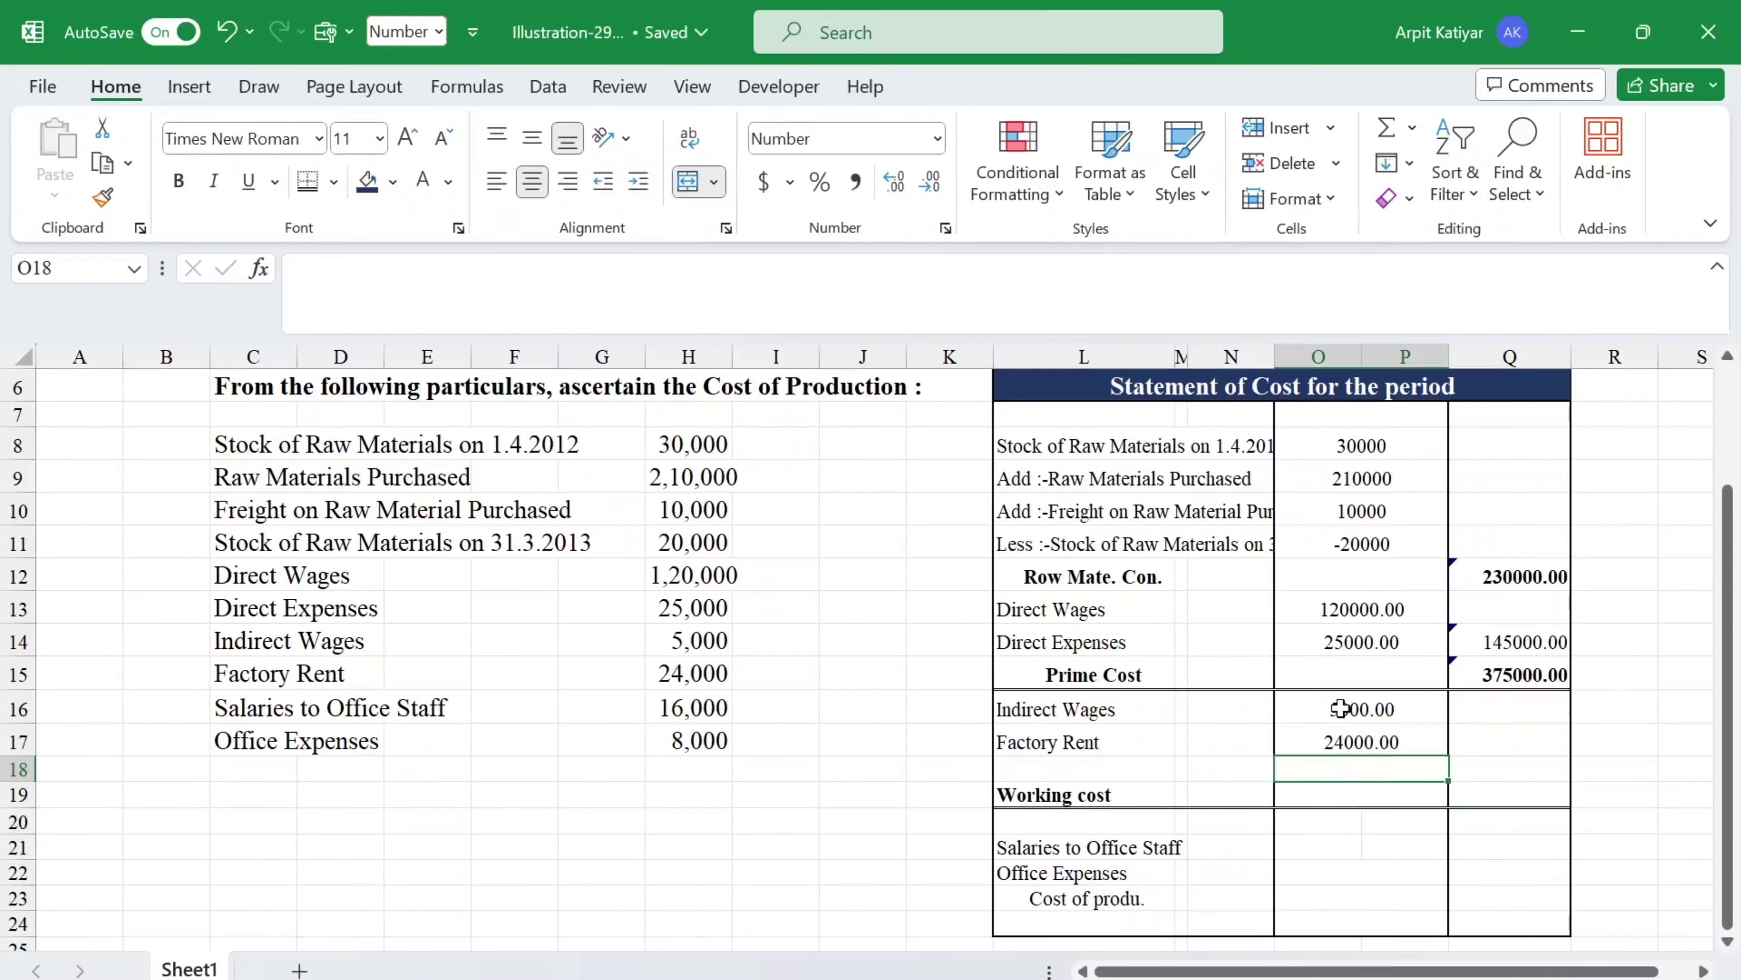
# Total the indirect wages and factory rent in Q17 with the formula =SUM(O16:P17).
pyautogui.click(1509, 748)
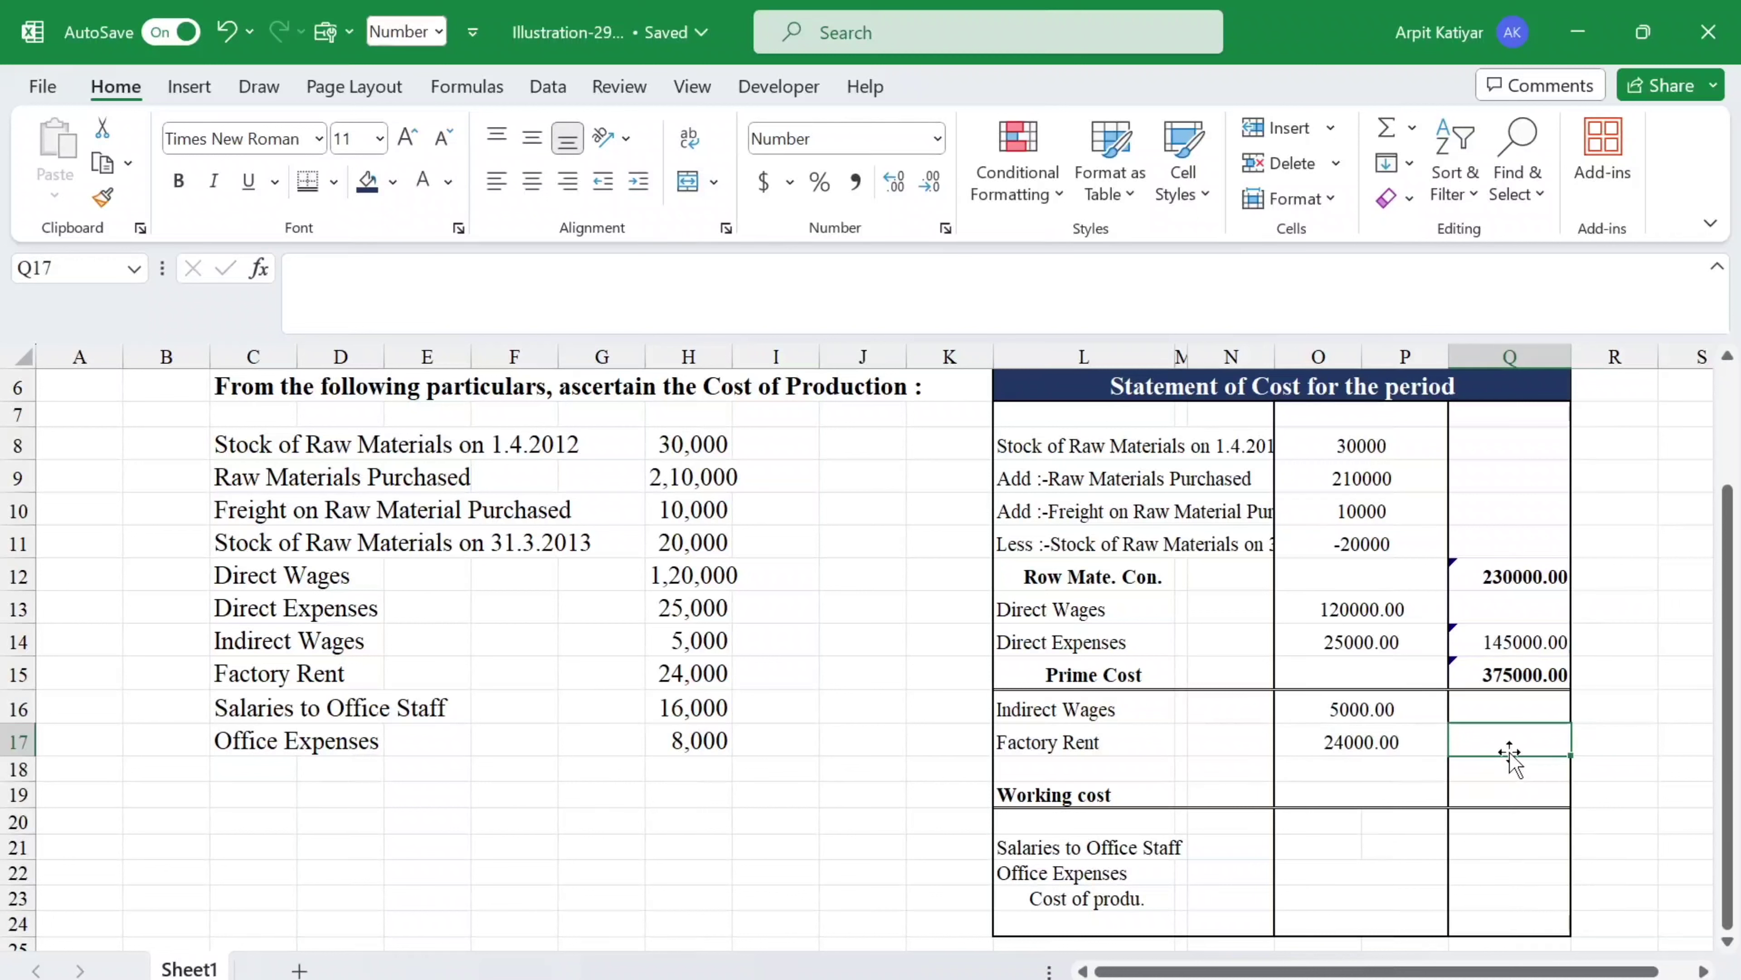
pyautogui.write('=sum(')
pyautogui.moveTo(1361, 707); pyautogui.dragTo(1353, 741)
pyautogui.write(')')
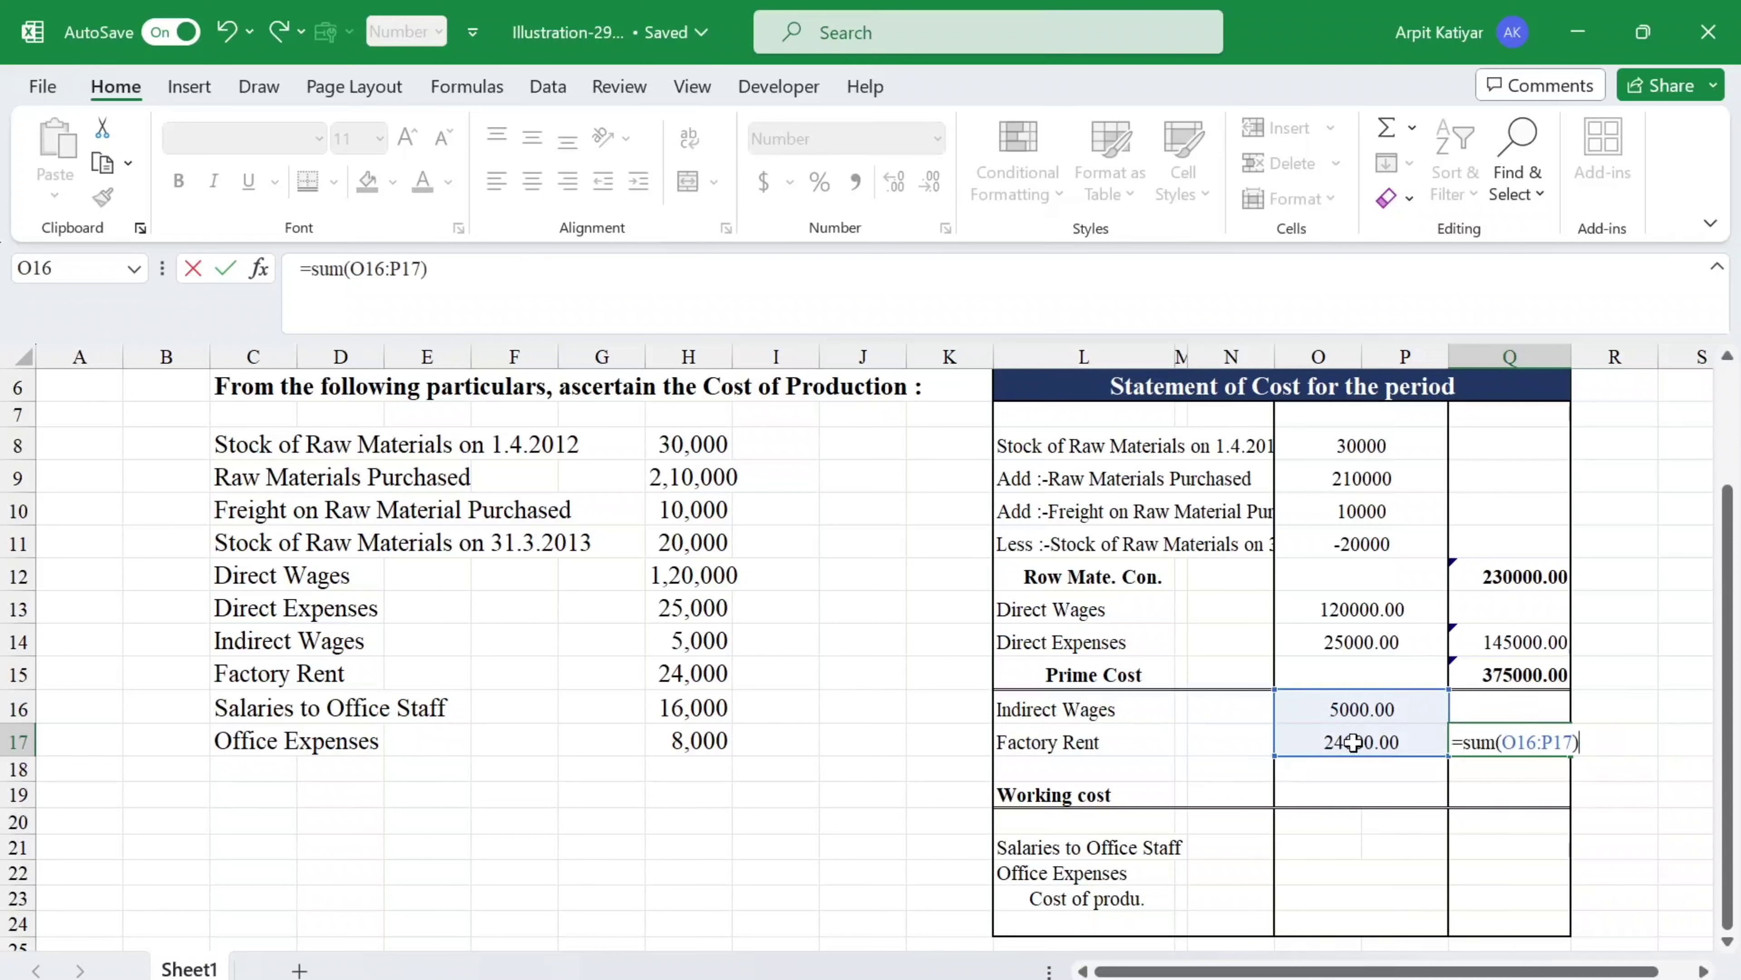
pyautogui.press('Return')
# Calculate the working cost in Q19 with a SUM formula adding the prime cost in Q15 and the overhead subtotal in Q17.
pyautogui.click(1468, 788)
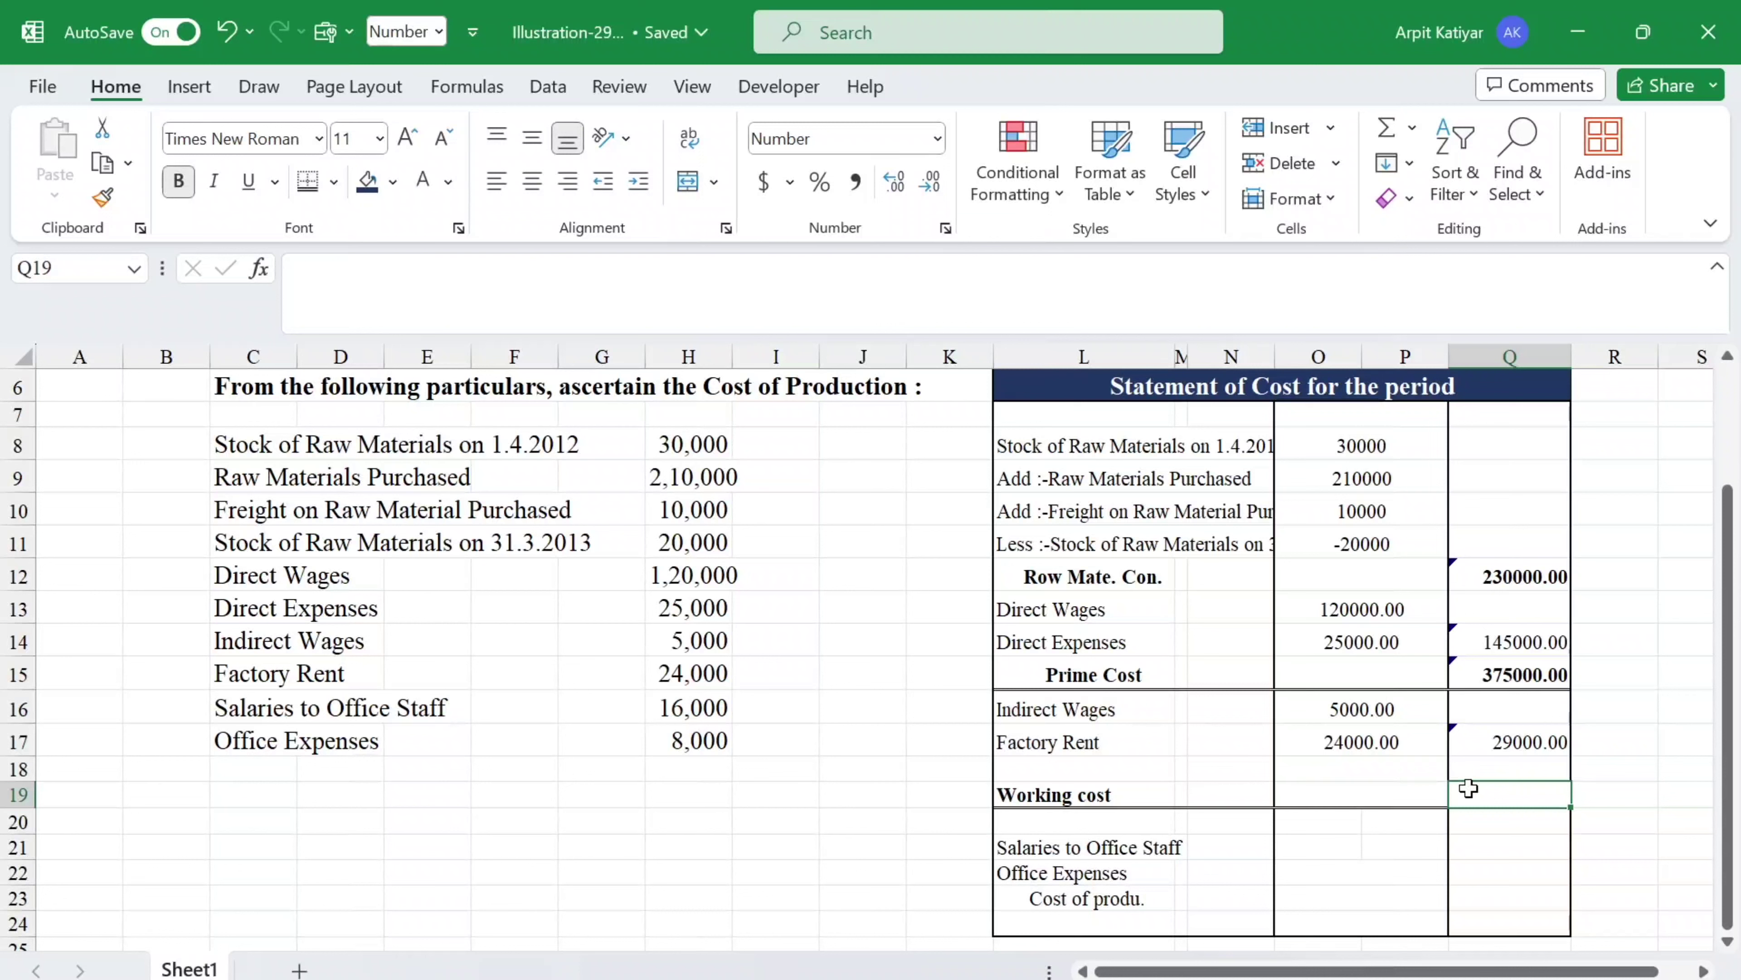
pyautogui.write('=')
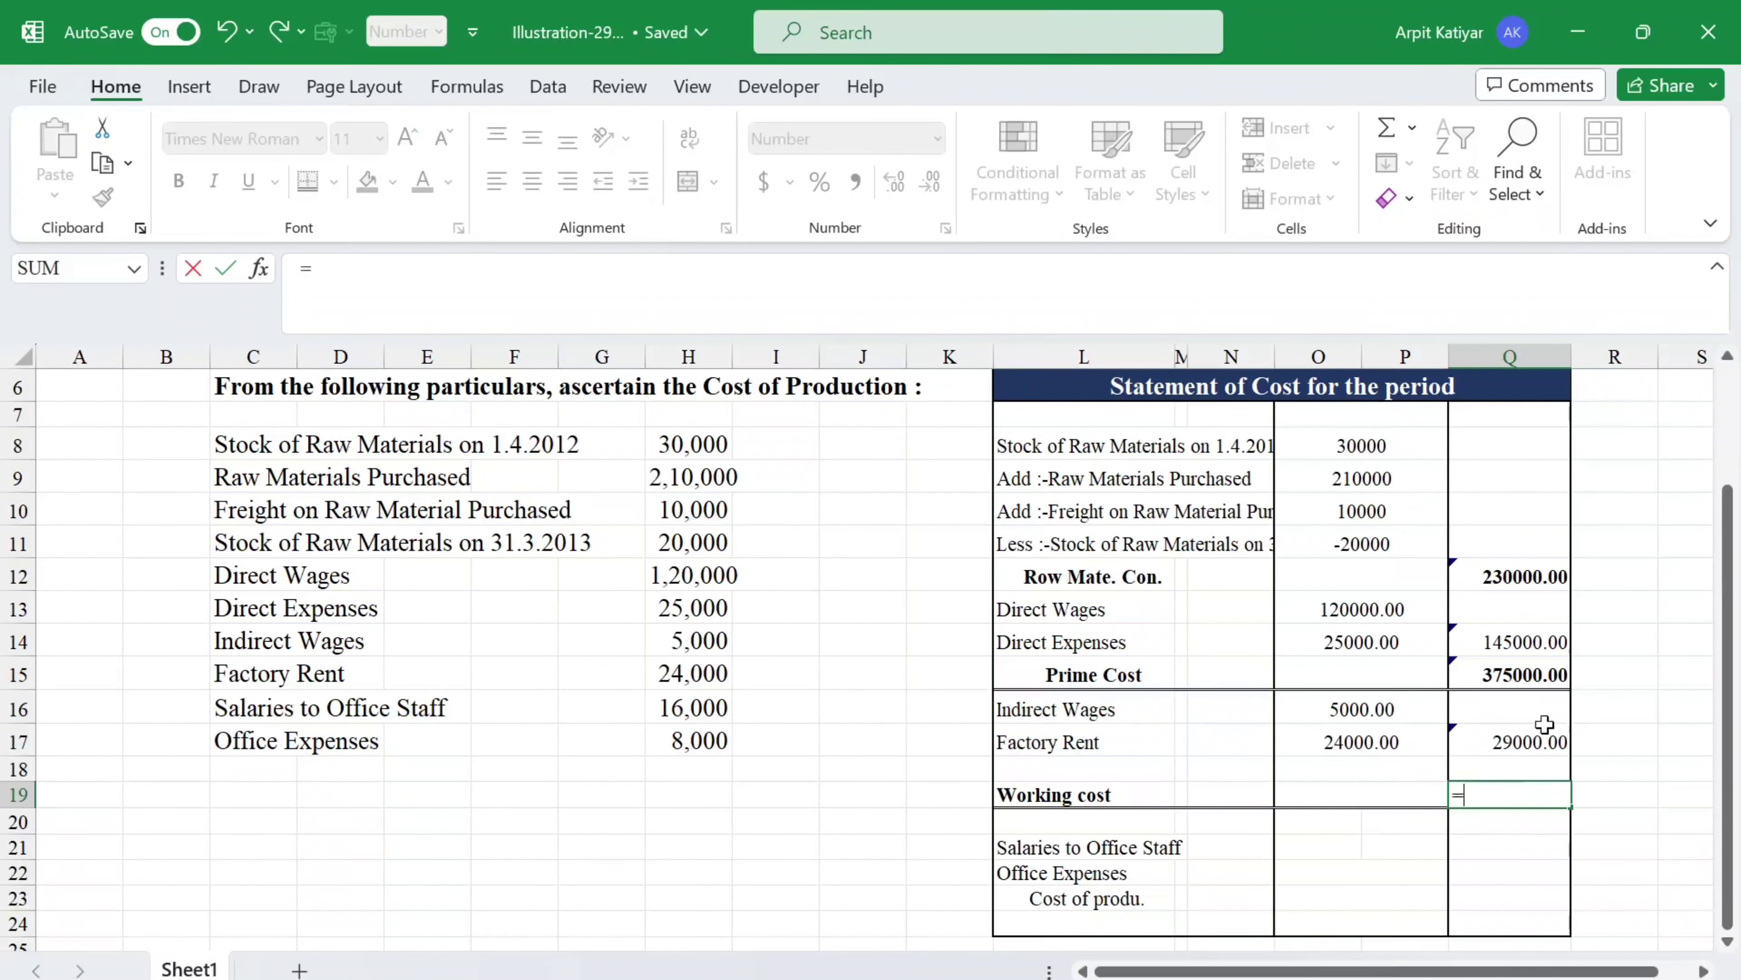
pyautogui.click(1548, 678)
pyautogui.press('BackSpace')
pyautogui.press('BackSpace')
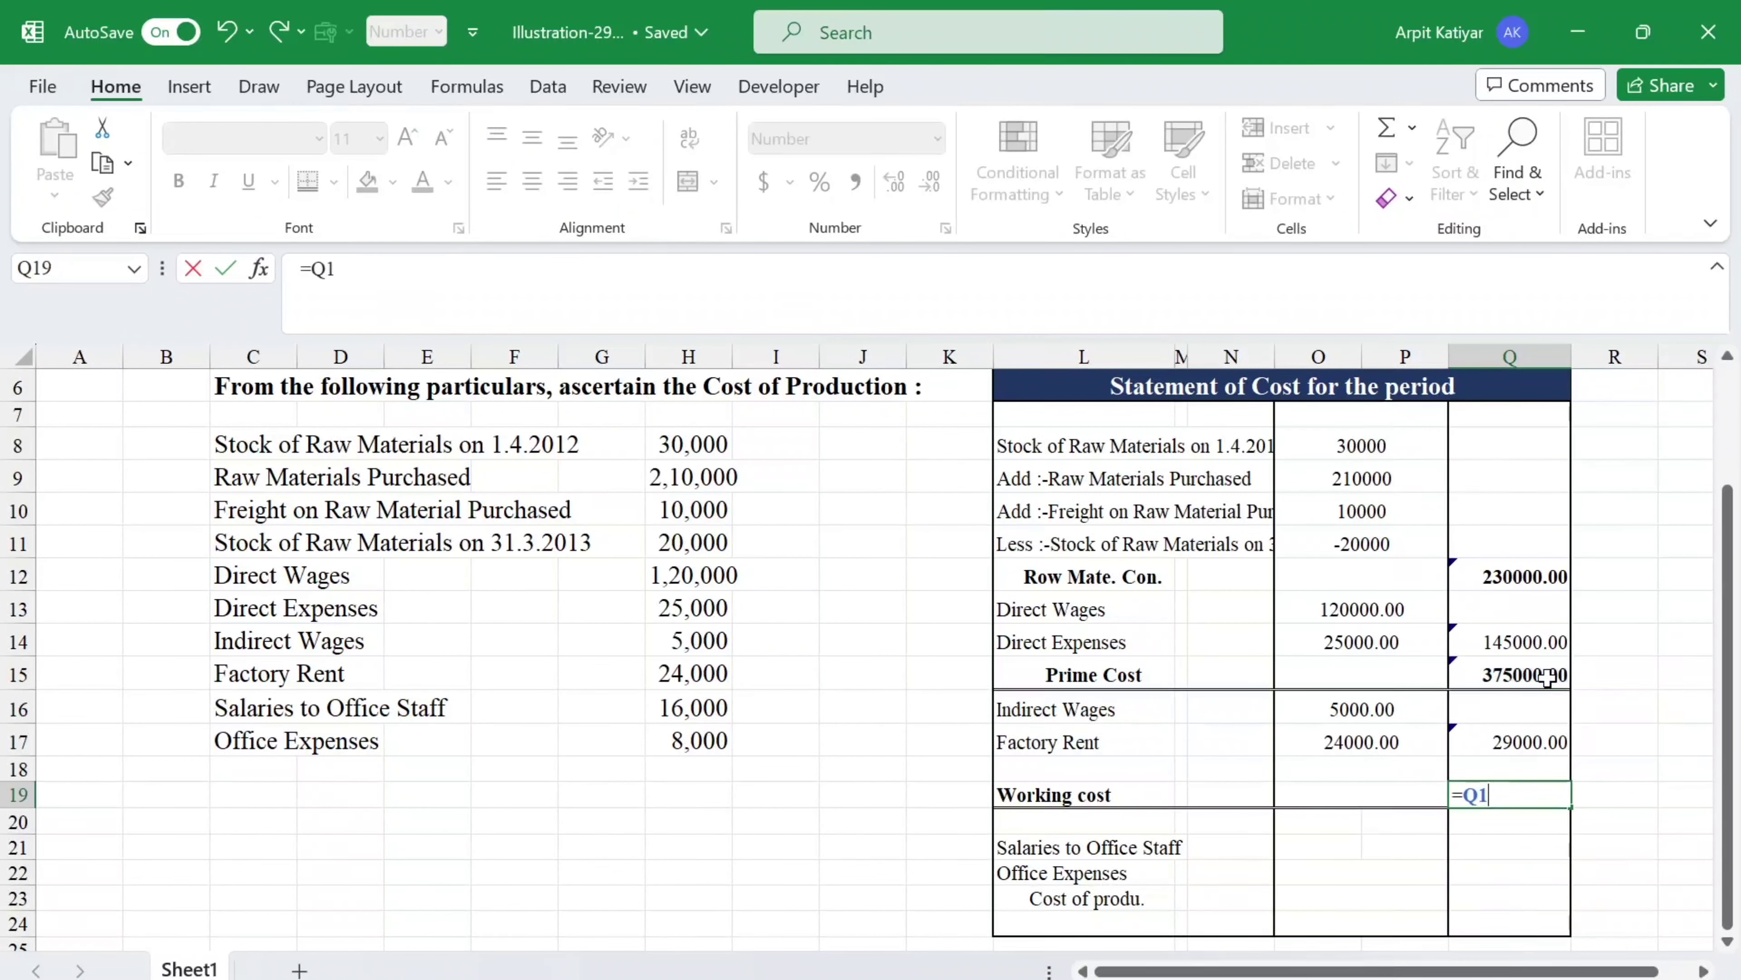
pyautogui.press('BackSpace')
pyautogui.write('sum(')
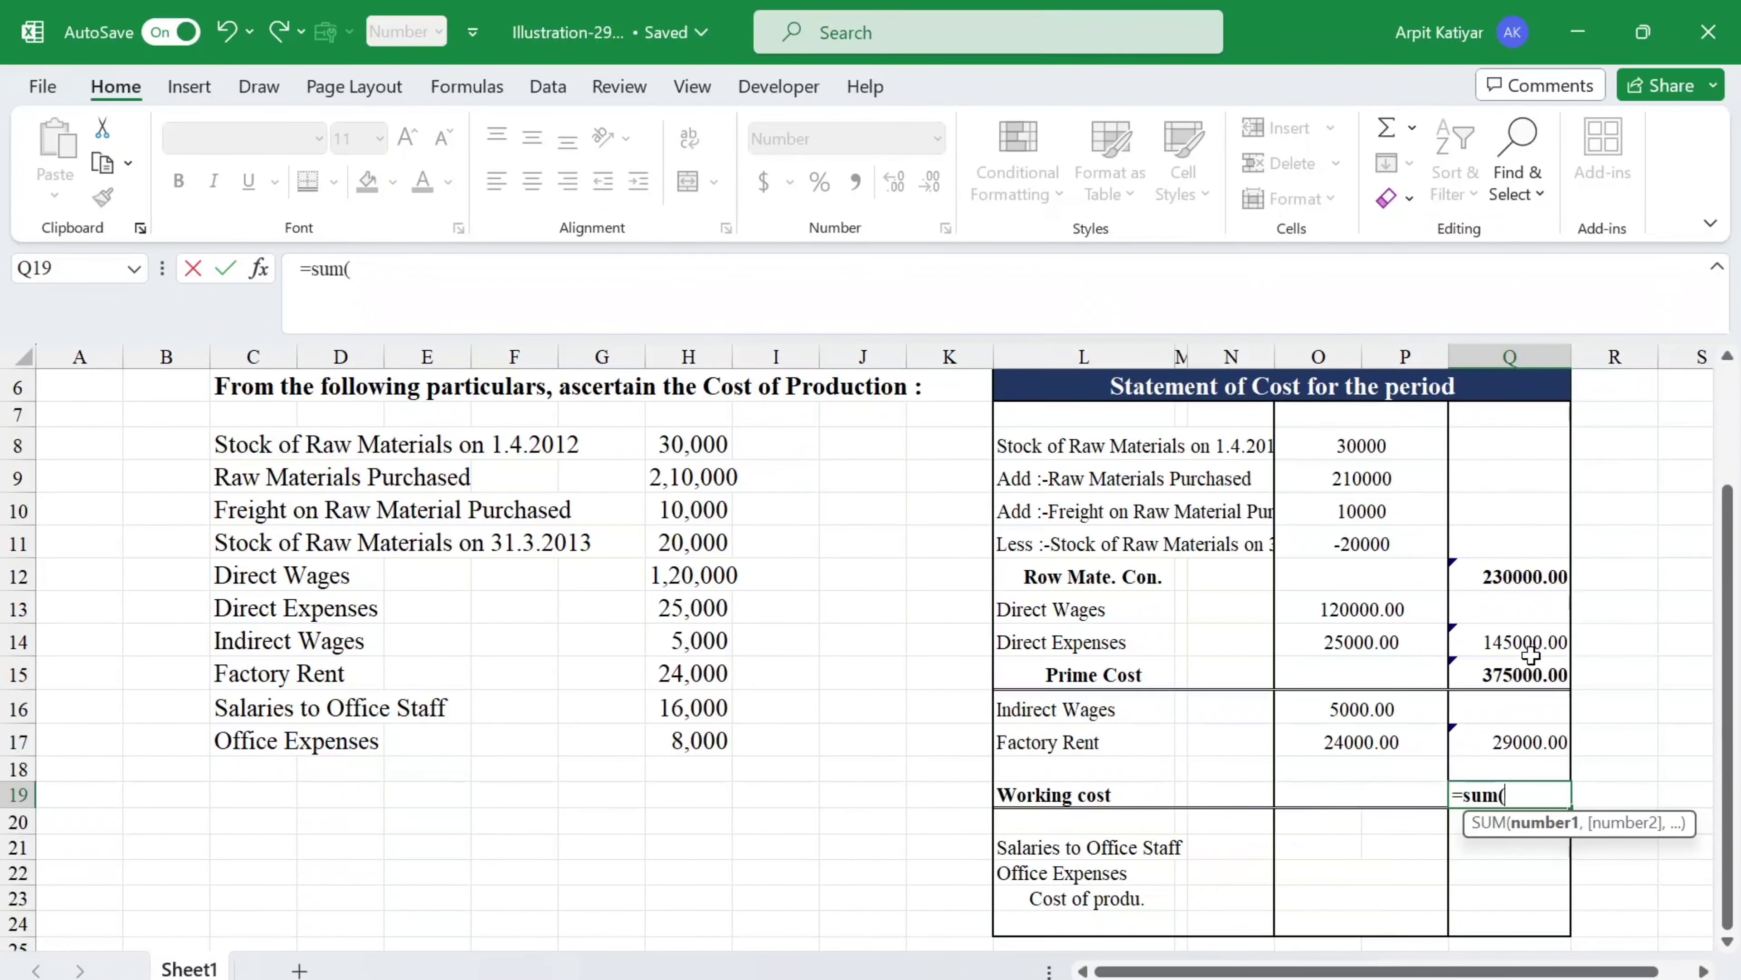
pyautogui.click(1540, 677)
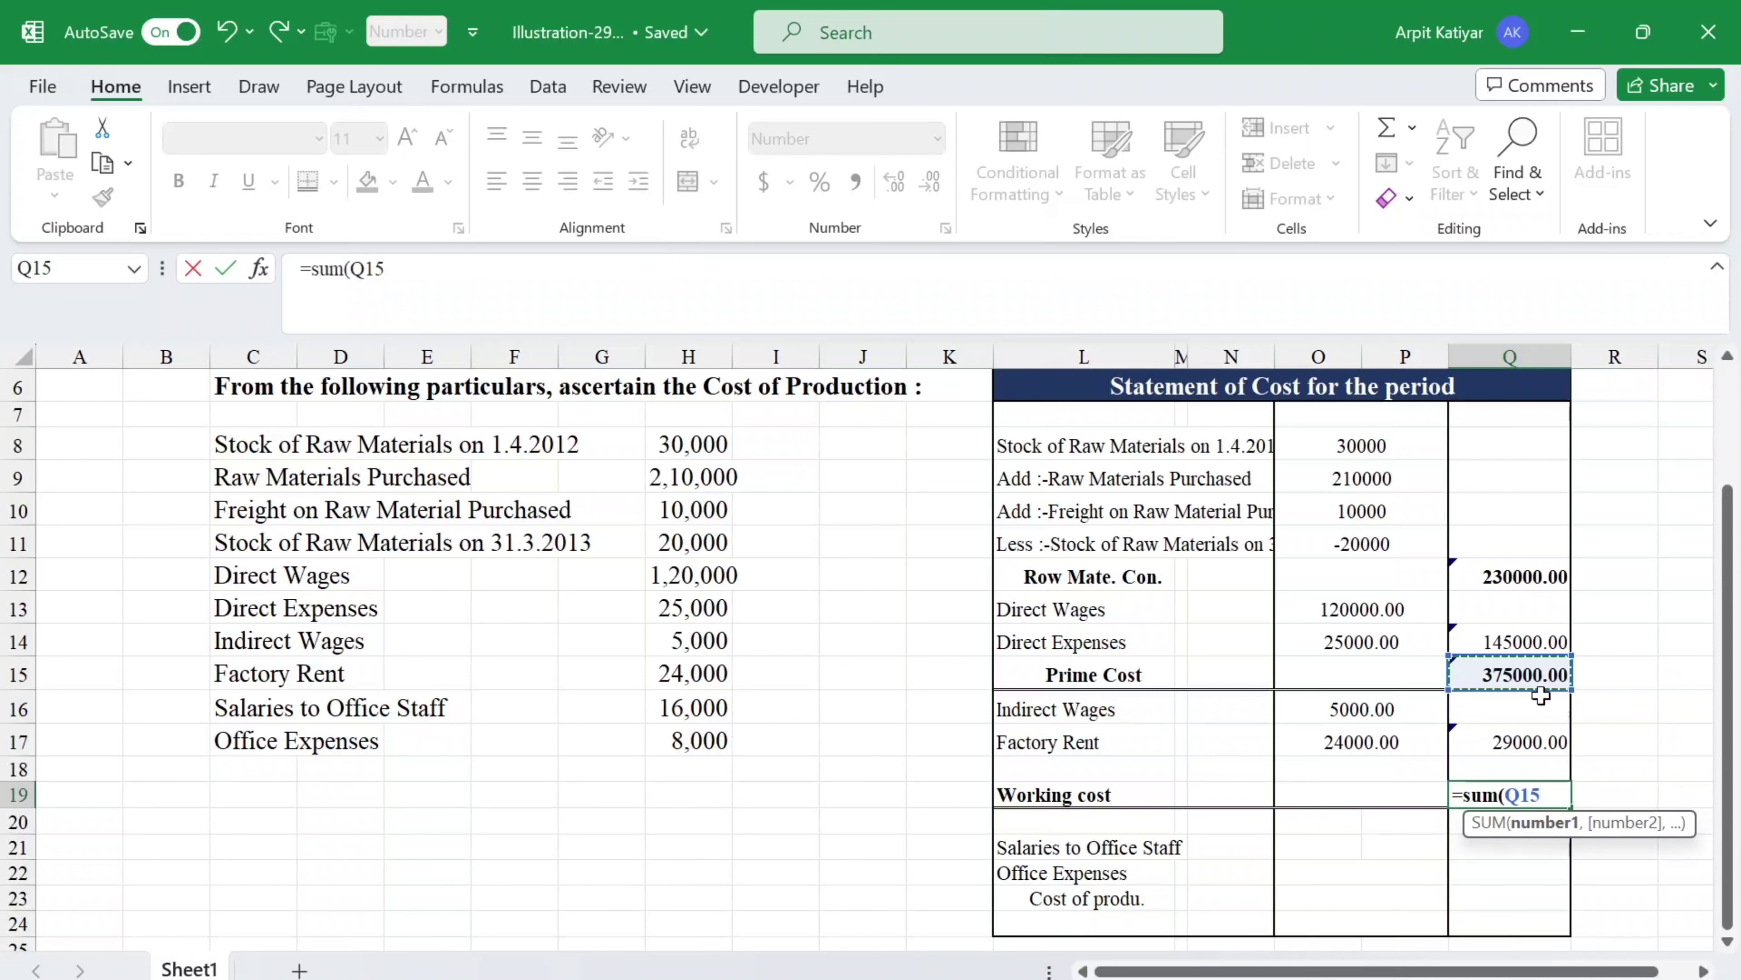
pyautogui.moveTo(1542, 687); pyautogui.dragTo(1539, 685)
pyautogui.write(')')
pyautogui.press('Return')
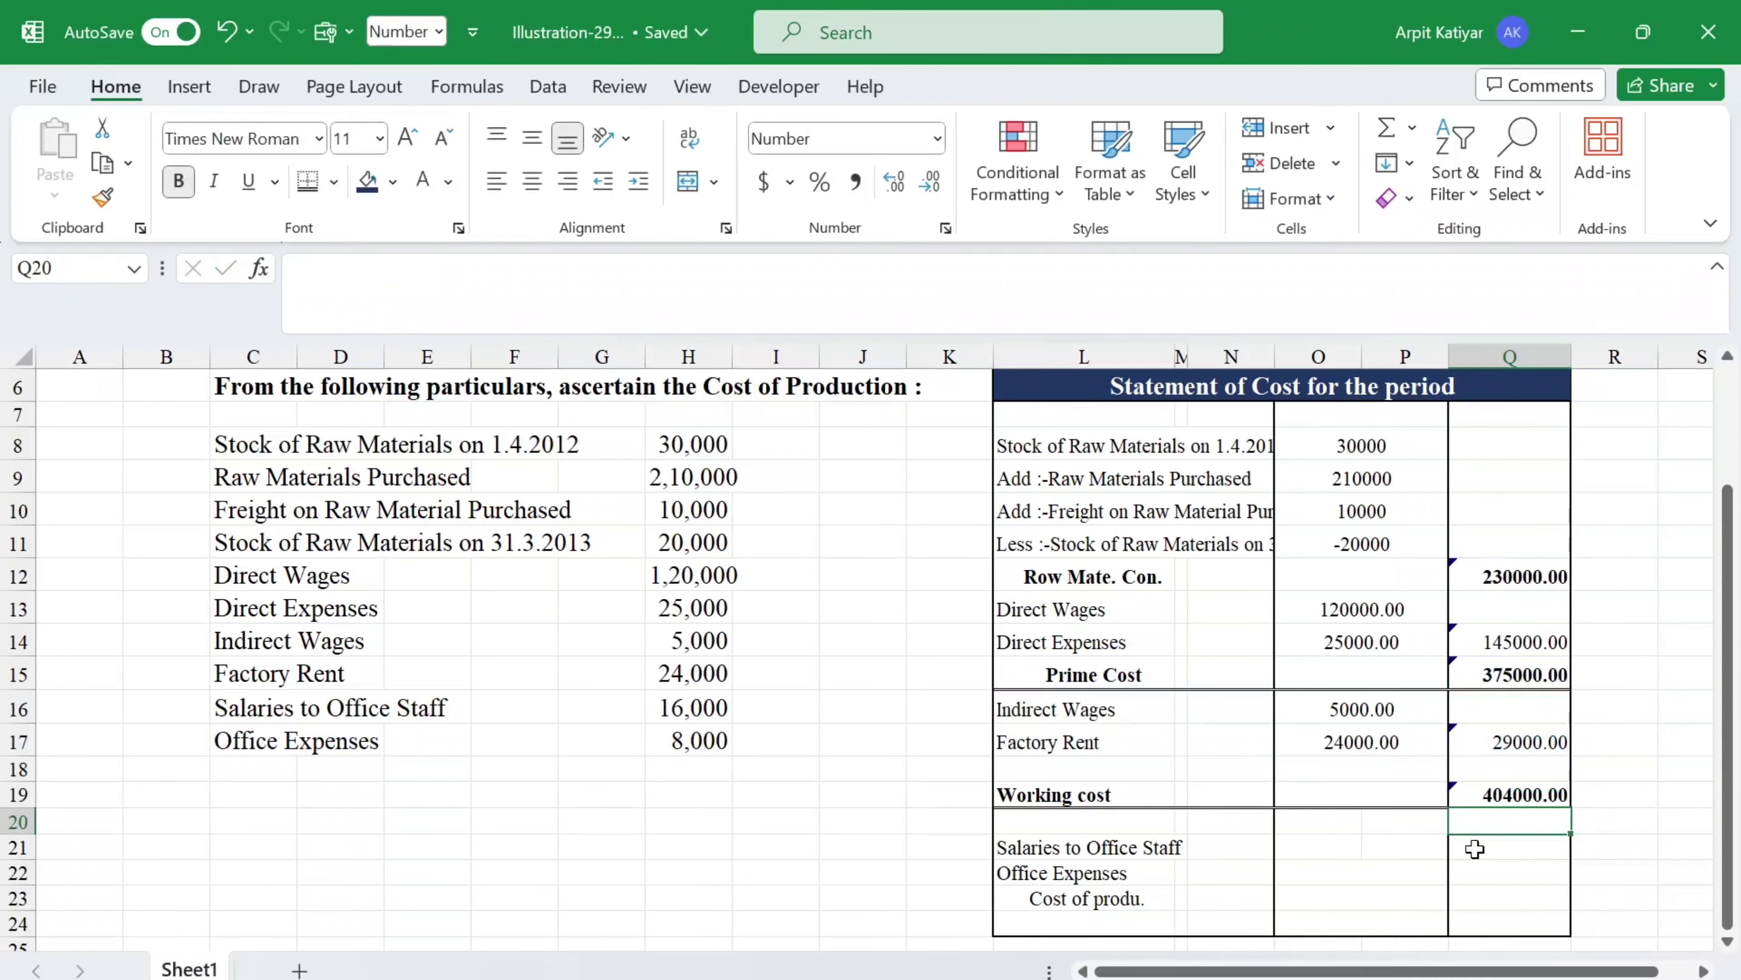
# Enter 16000 for salaries to office staff in P21 and 8000 for office expenses in O22.
pyautogui.click(1380, 851)
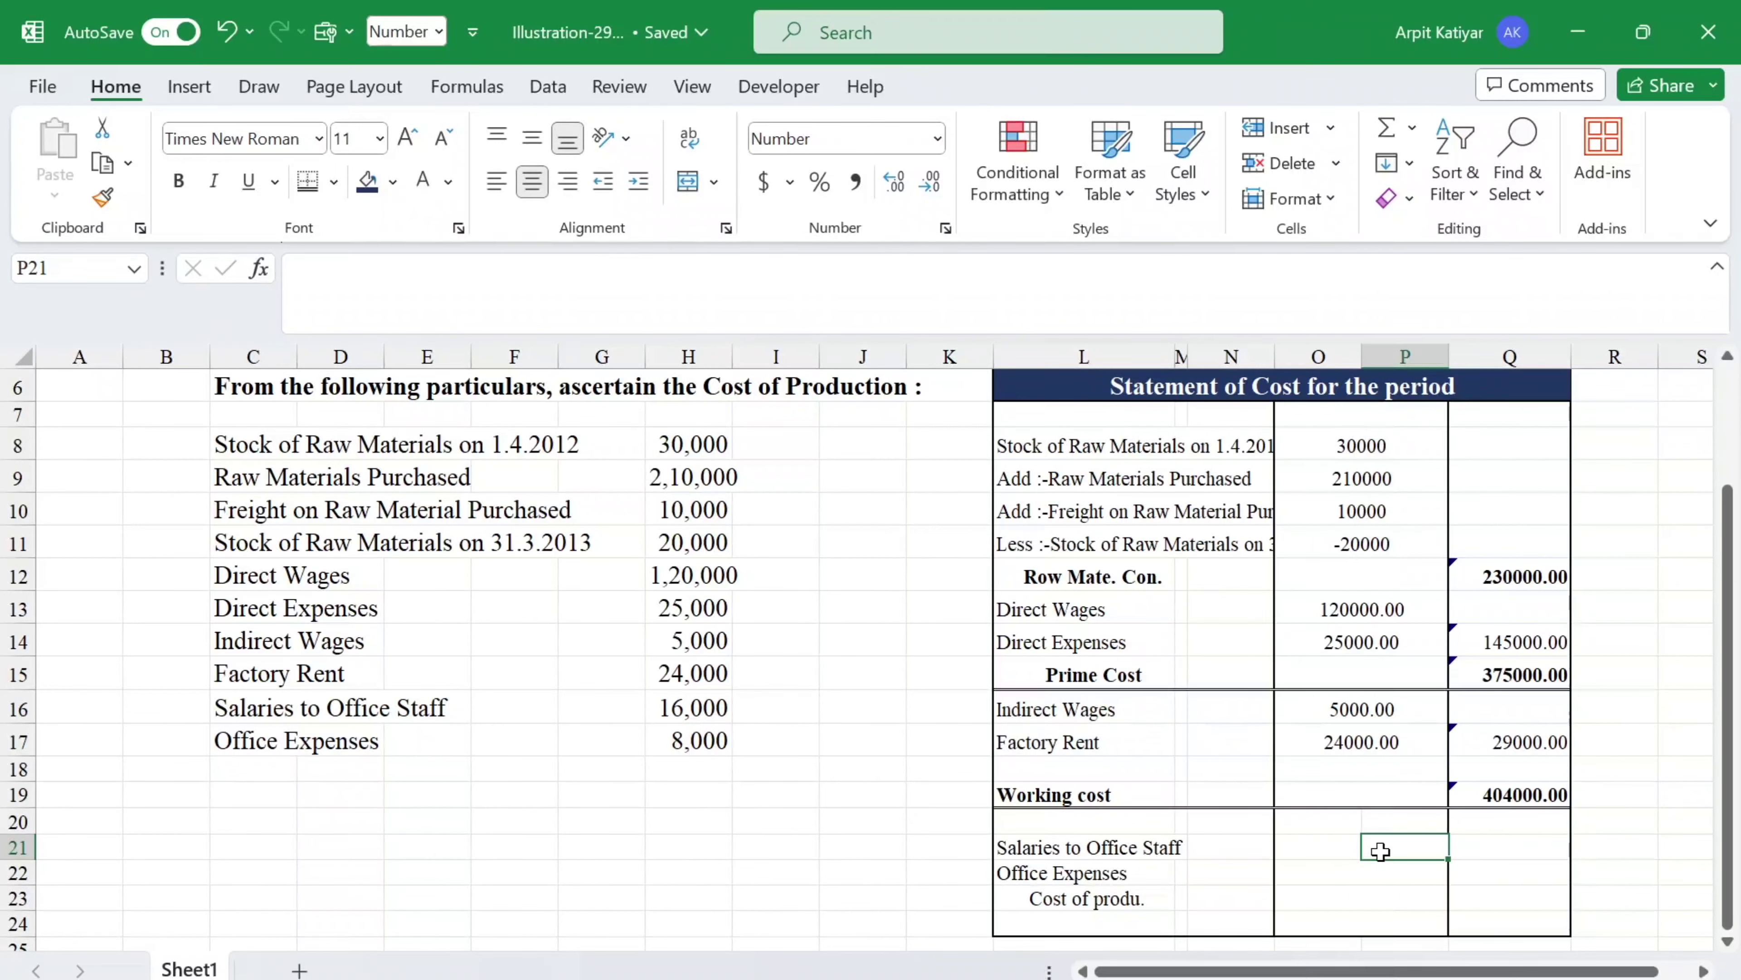
pyautogui.write('16000')
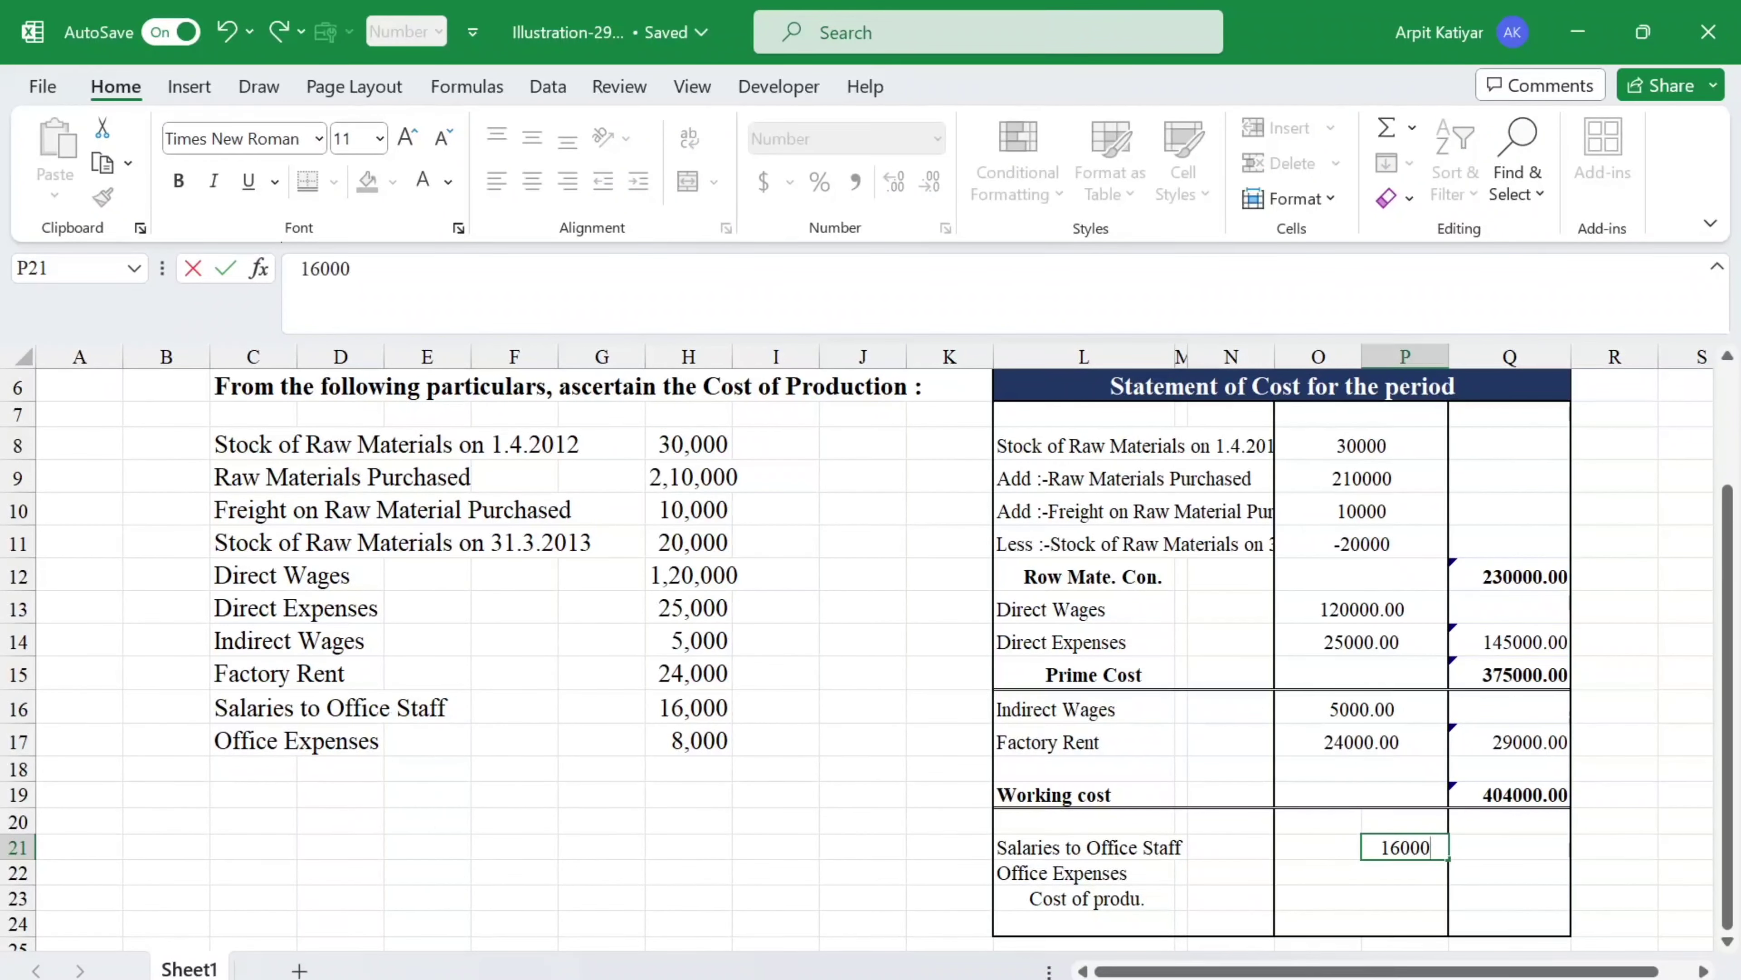
pyautogui.press('Return')
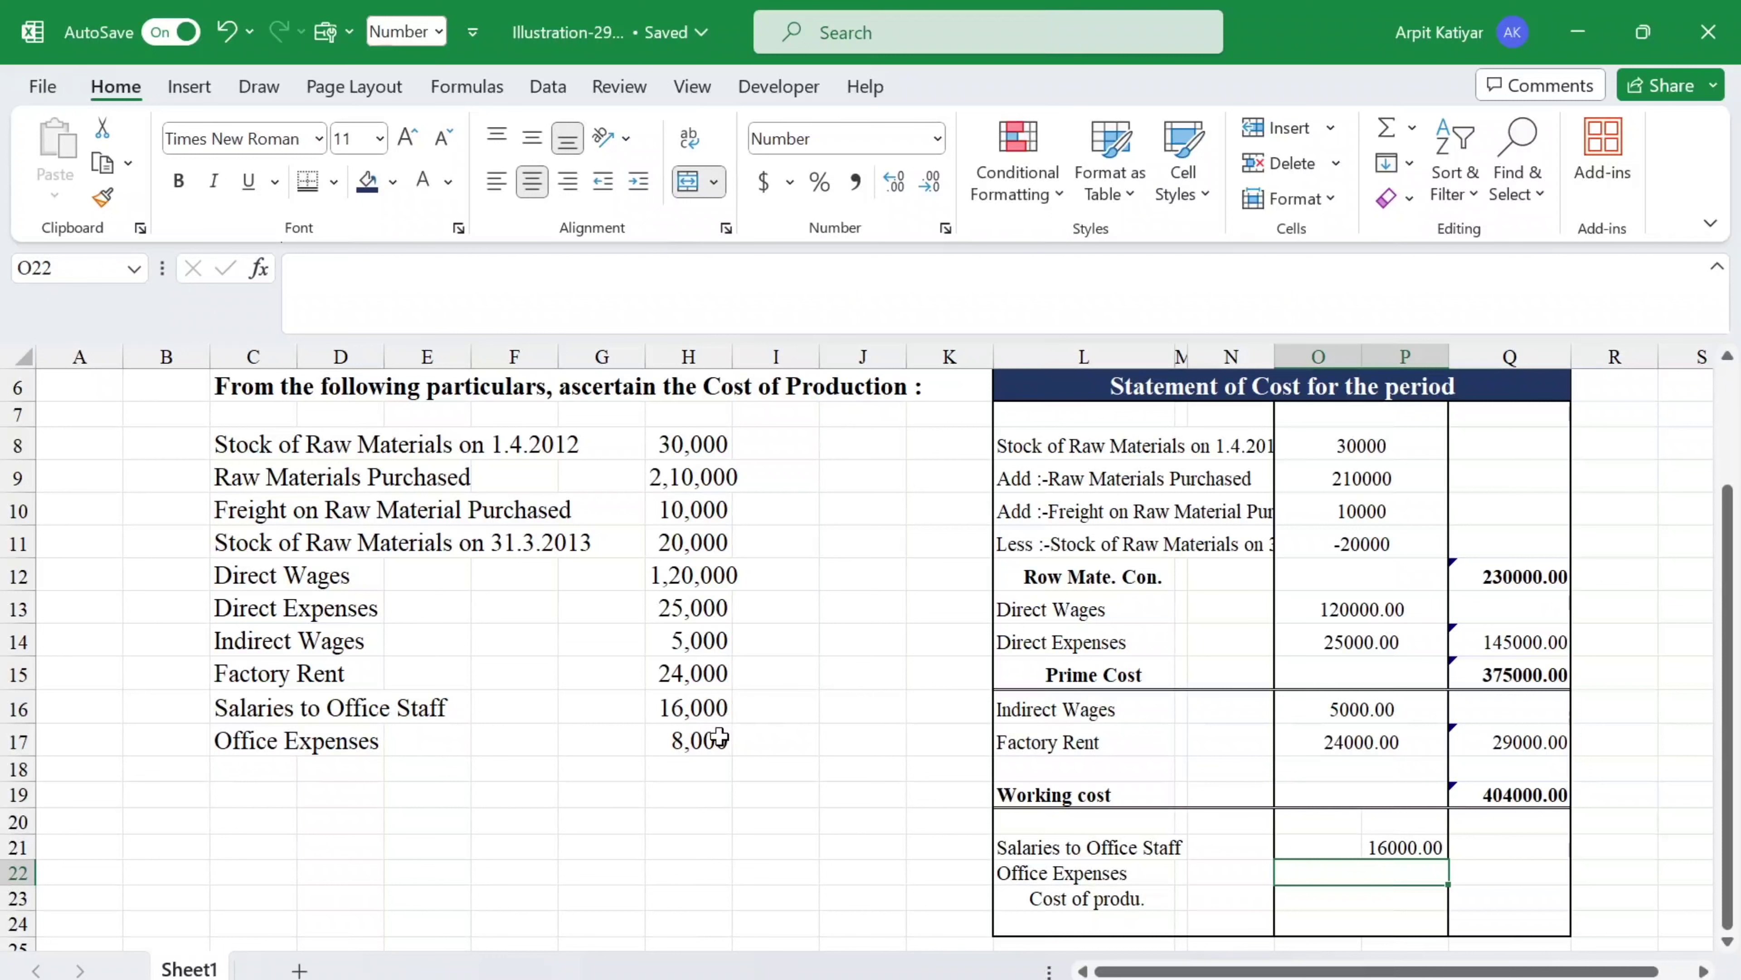
pyautogui.write('8000')
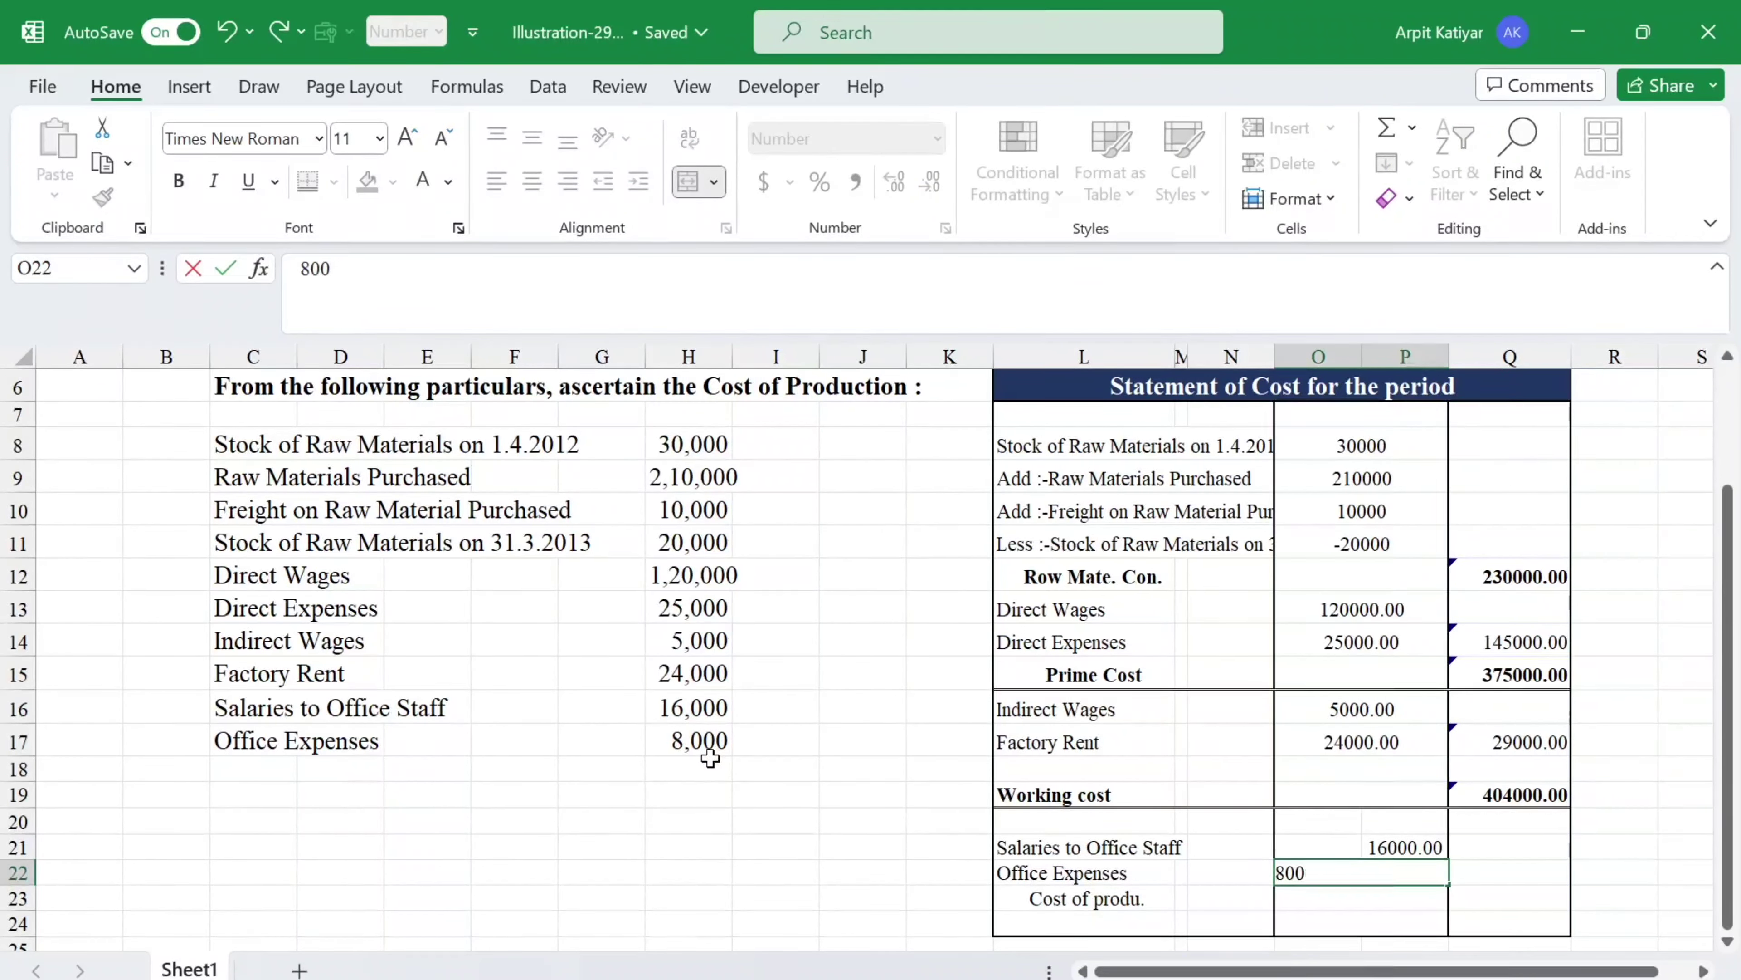
pyautogui.press('BackSpace')
pyautogui.press('BackSpace')
pyautogui.press('BackSpace')
pyautogui.write('8000')
pyautogui.press('Return')
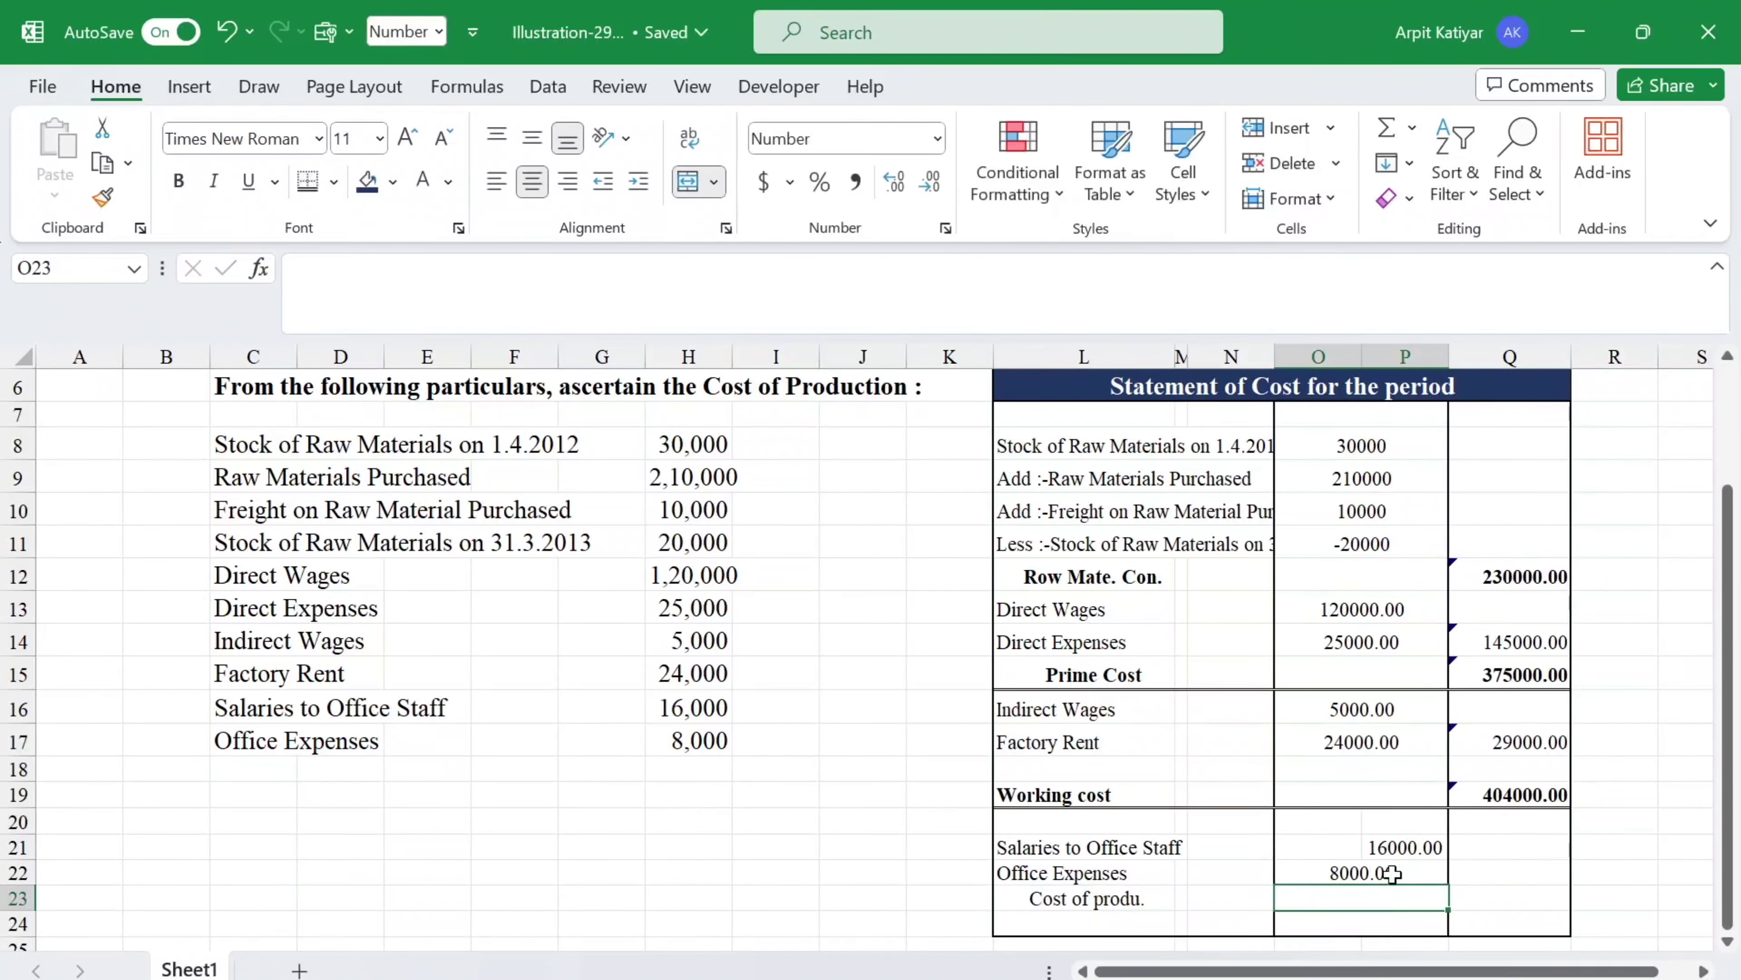
# Merge and center O21:P21 so the office staff salaries amount spans both columns.
pyautogui.click(1345, 849)
pyautogui.moveTo(1345, 850); pyautogui.dragTo(1378, 848)
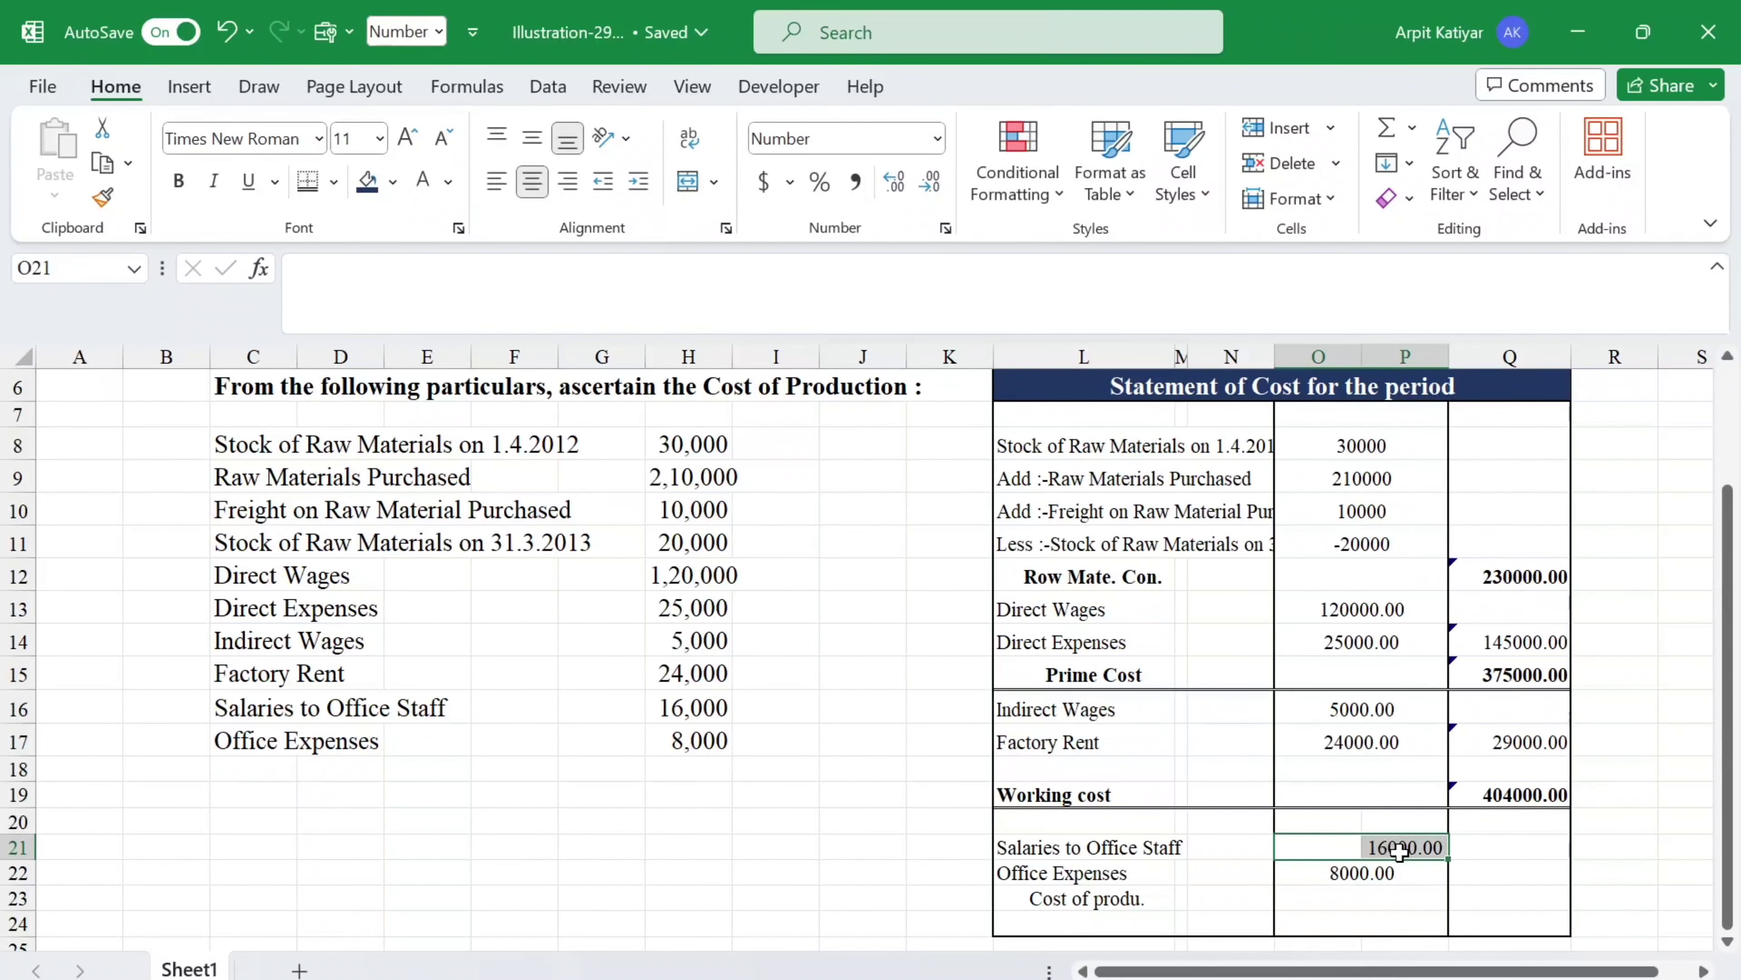
pyautogui.click(685, 184)
# Apply the bottom border used under the earlier subtotal rows across L23:Q23.
pyautogui.click(1337, 893)
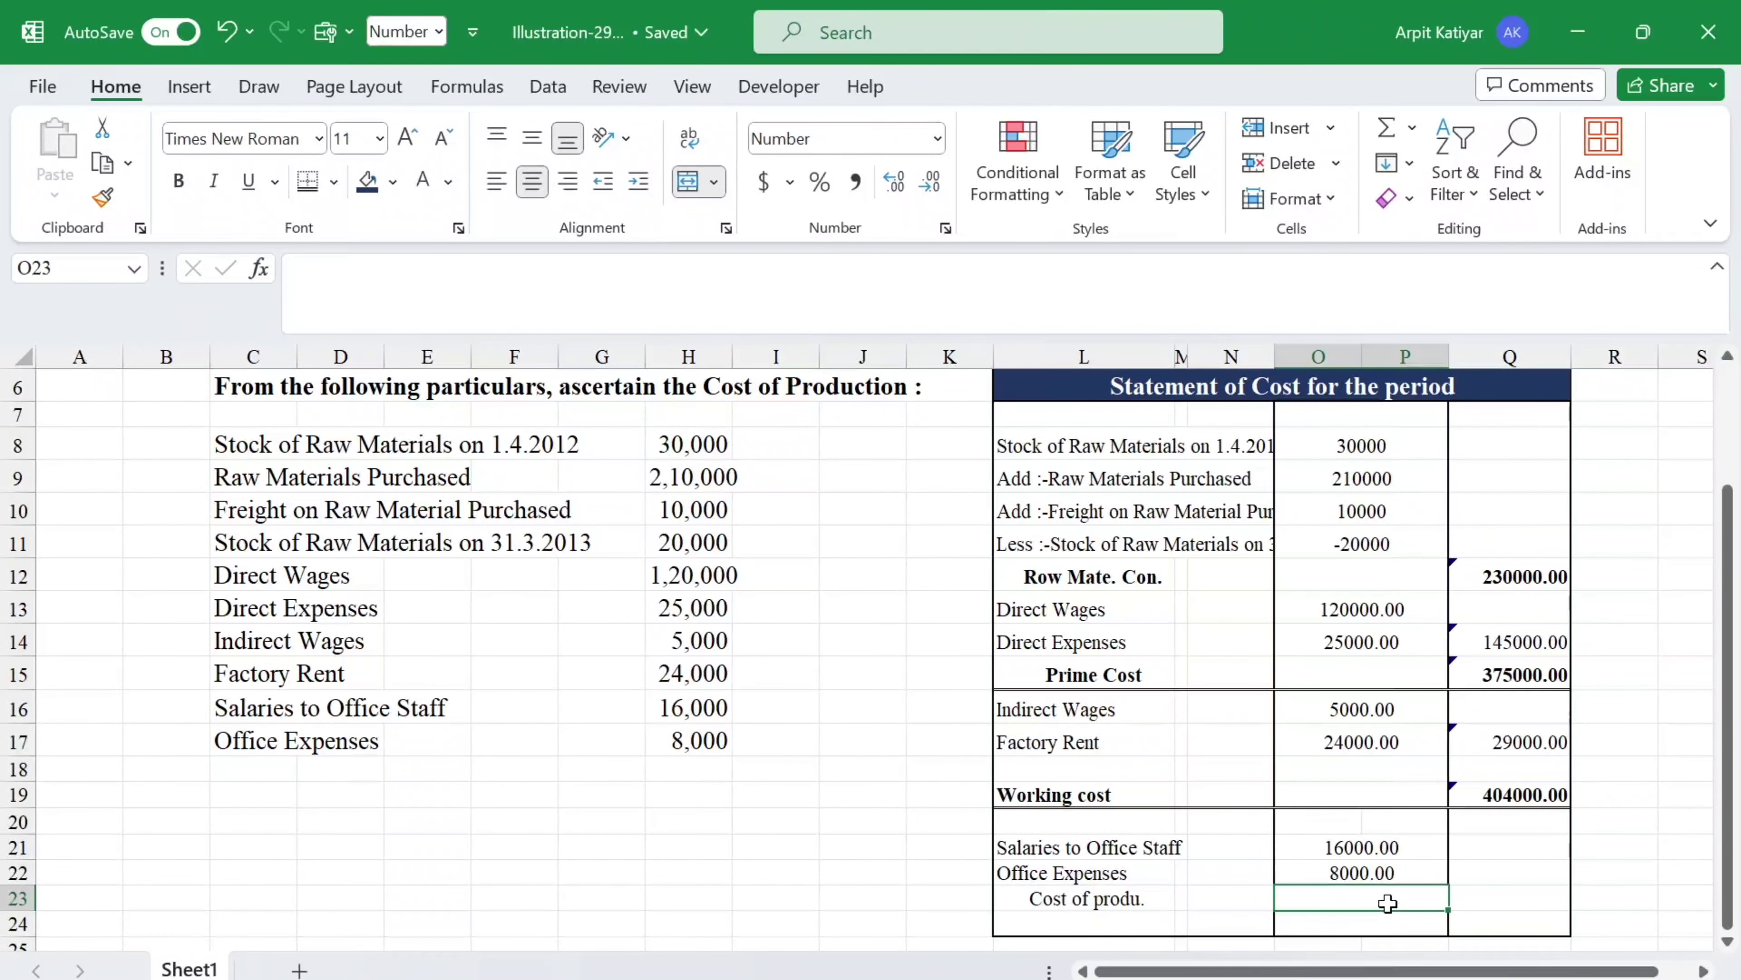
pyautogui.moveTo(1069, 895); pyautogui.dragTo(1489, 902)
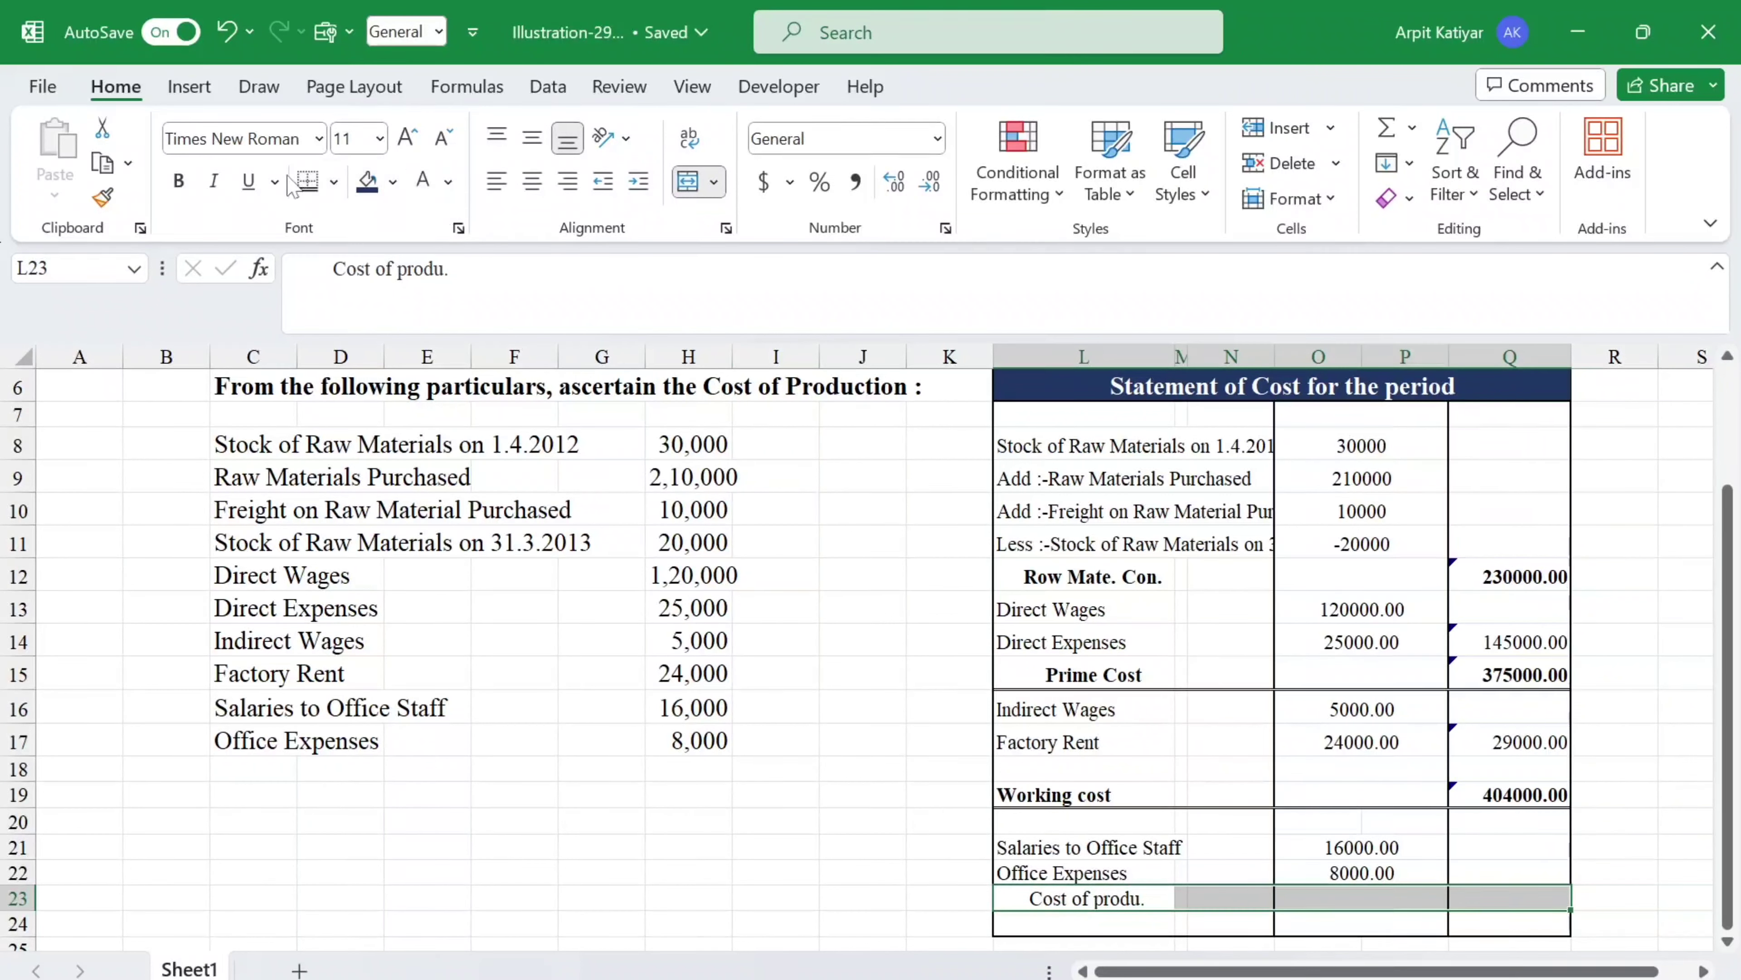
pyautogui.click(307, 181)
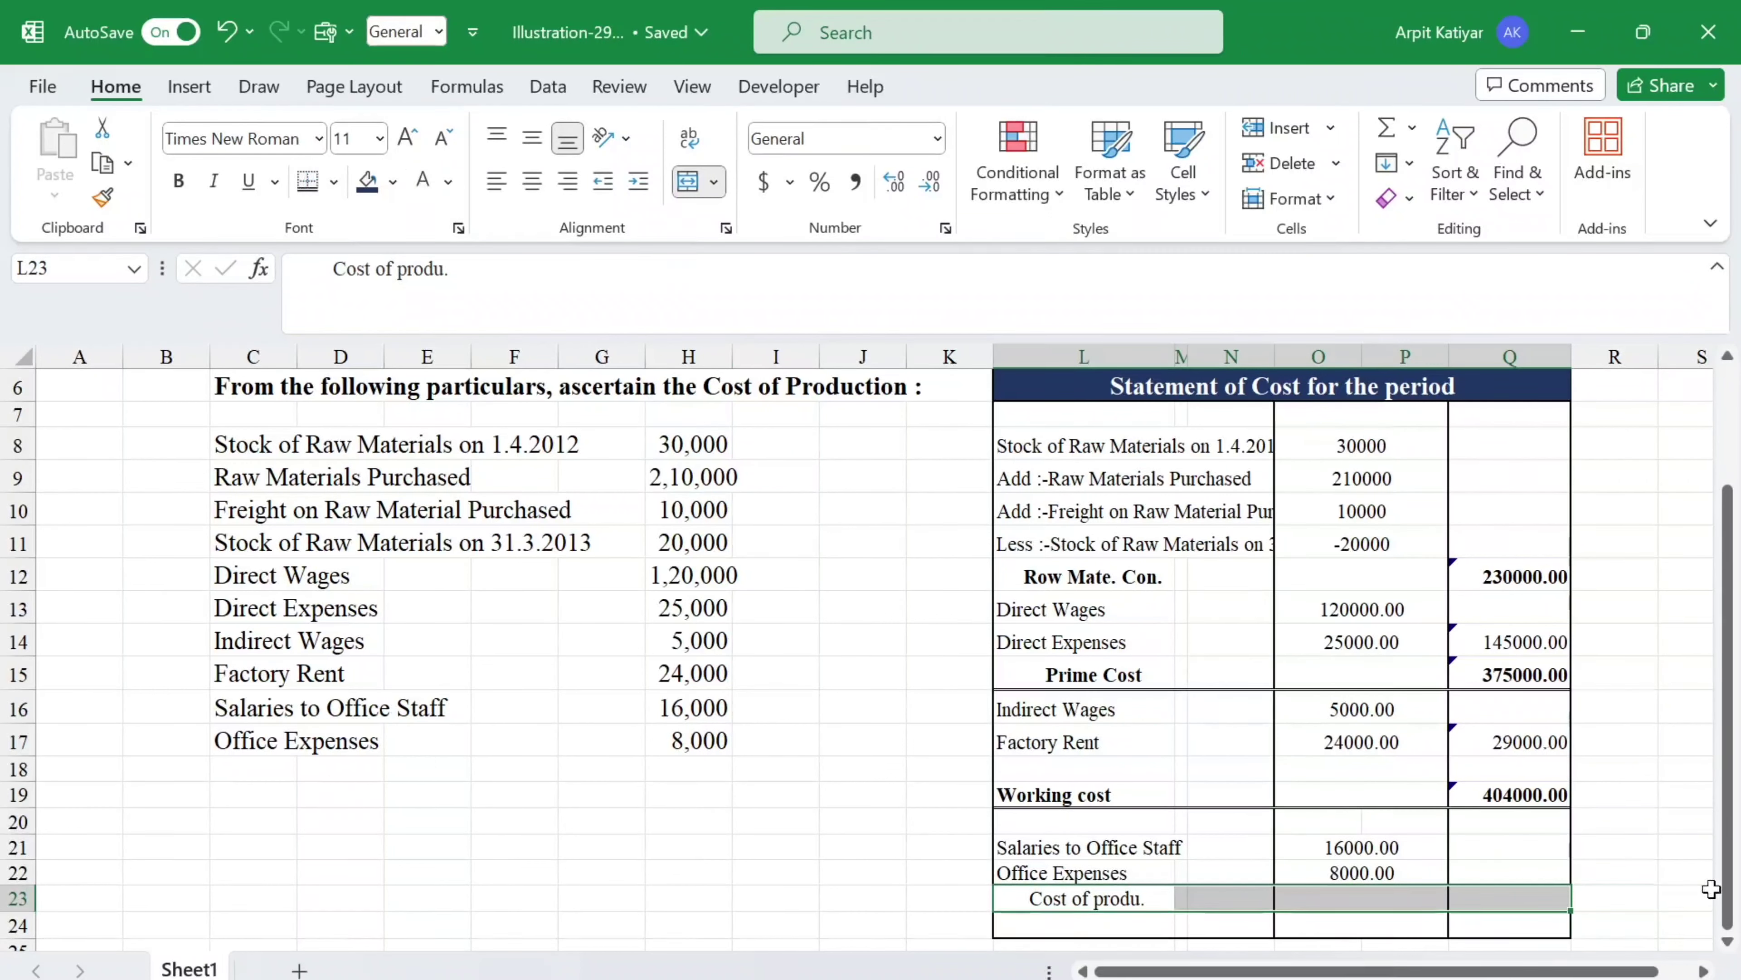
# Total the office staff salaries and office expenses in Q22 with the formula =SUM(O21:P22).
pyautogui.click(1462, 874)
pyautogui.write('=')
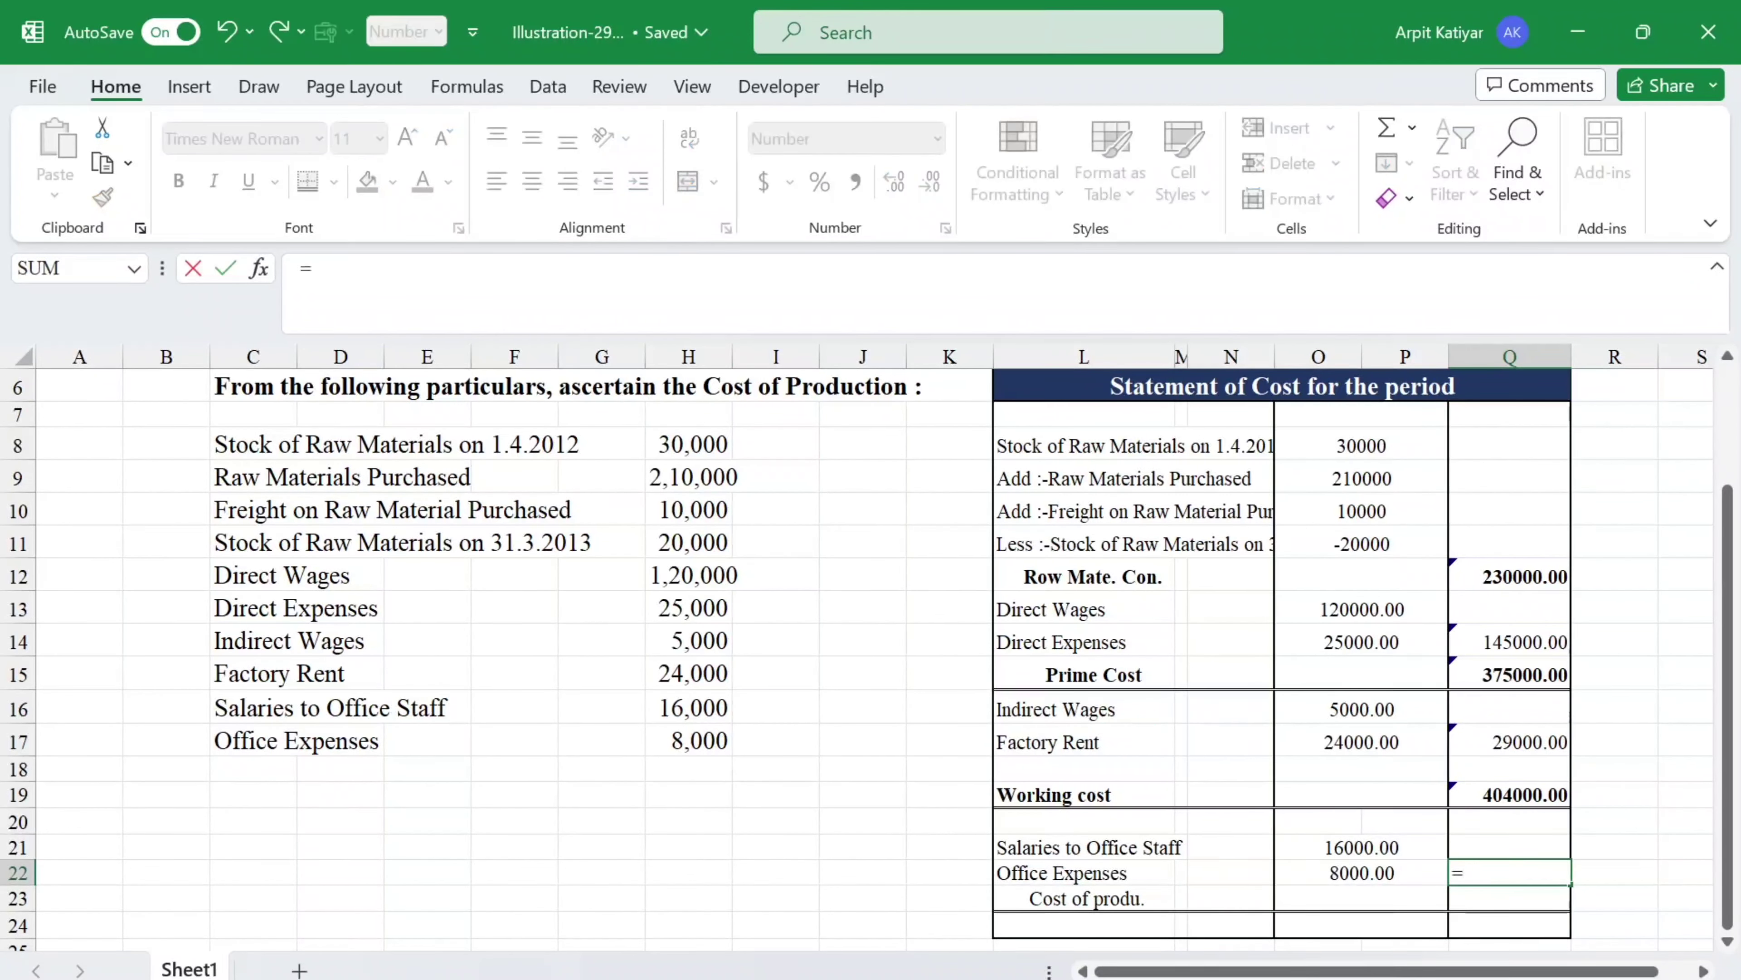
pyautogui.write('Sum(')
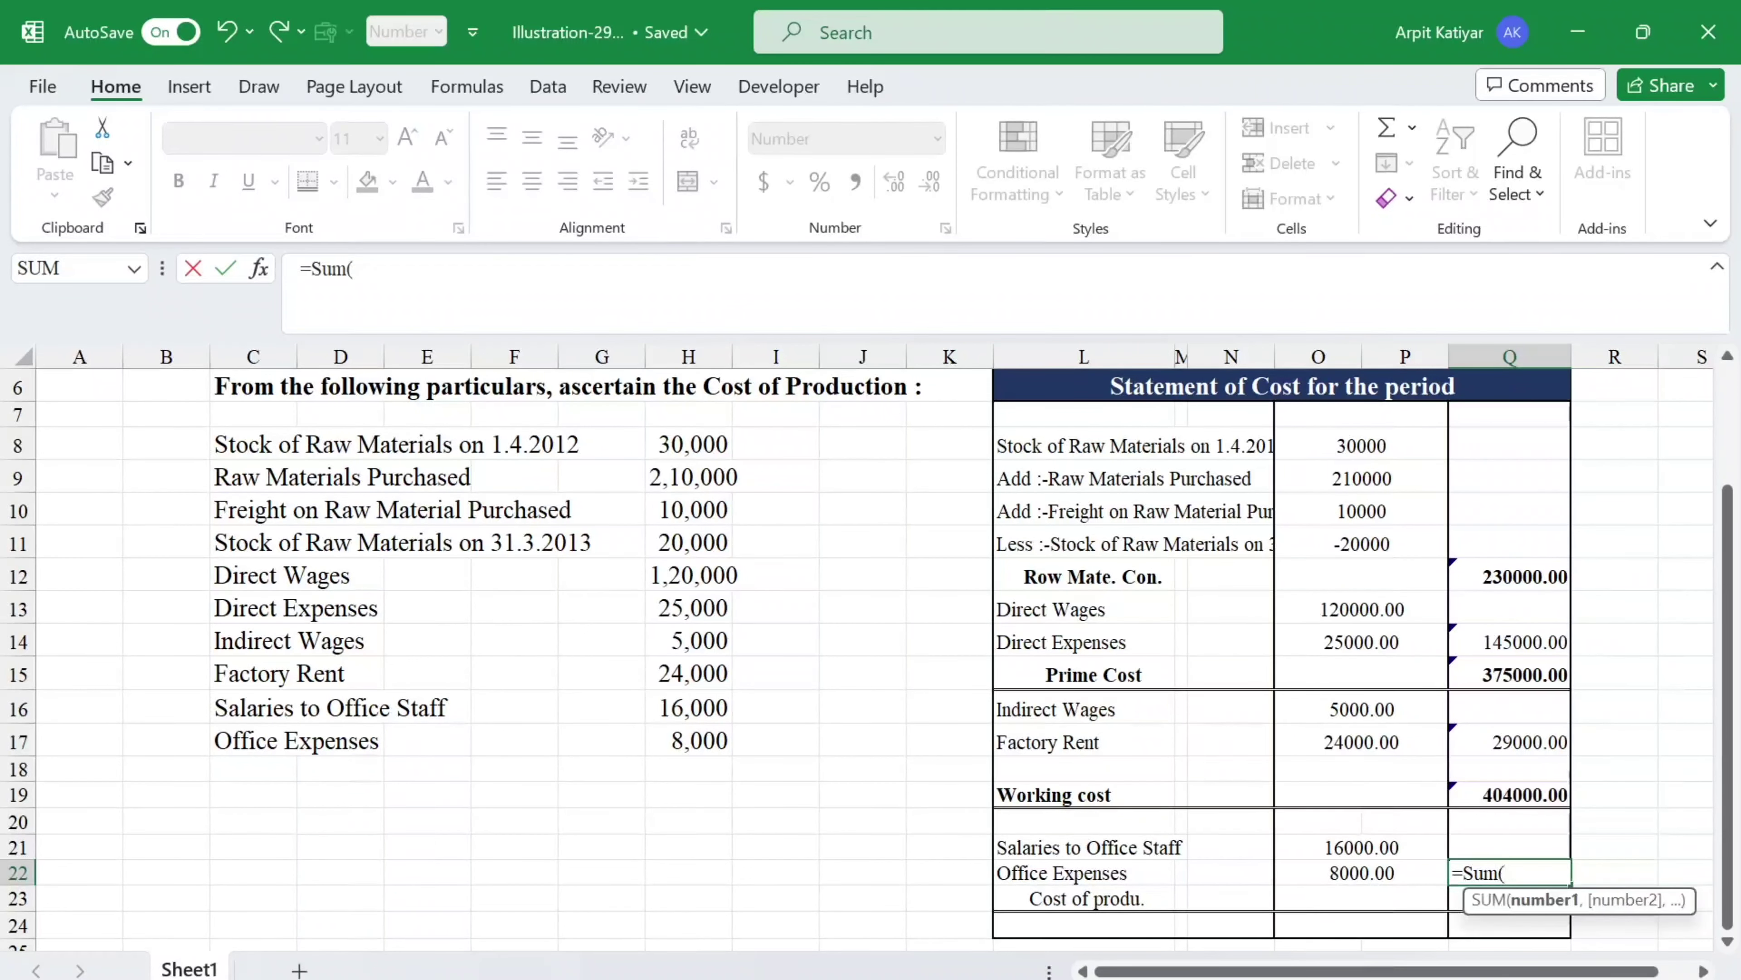
pyautogui.moveTo(1383, 840); pyautogui.dragTo(1362, 877)
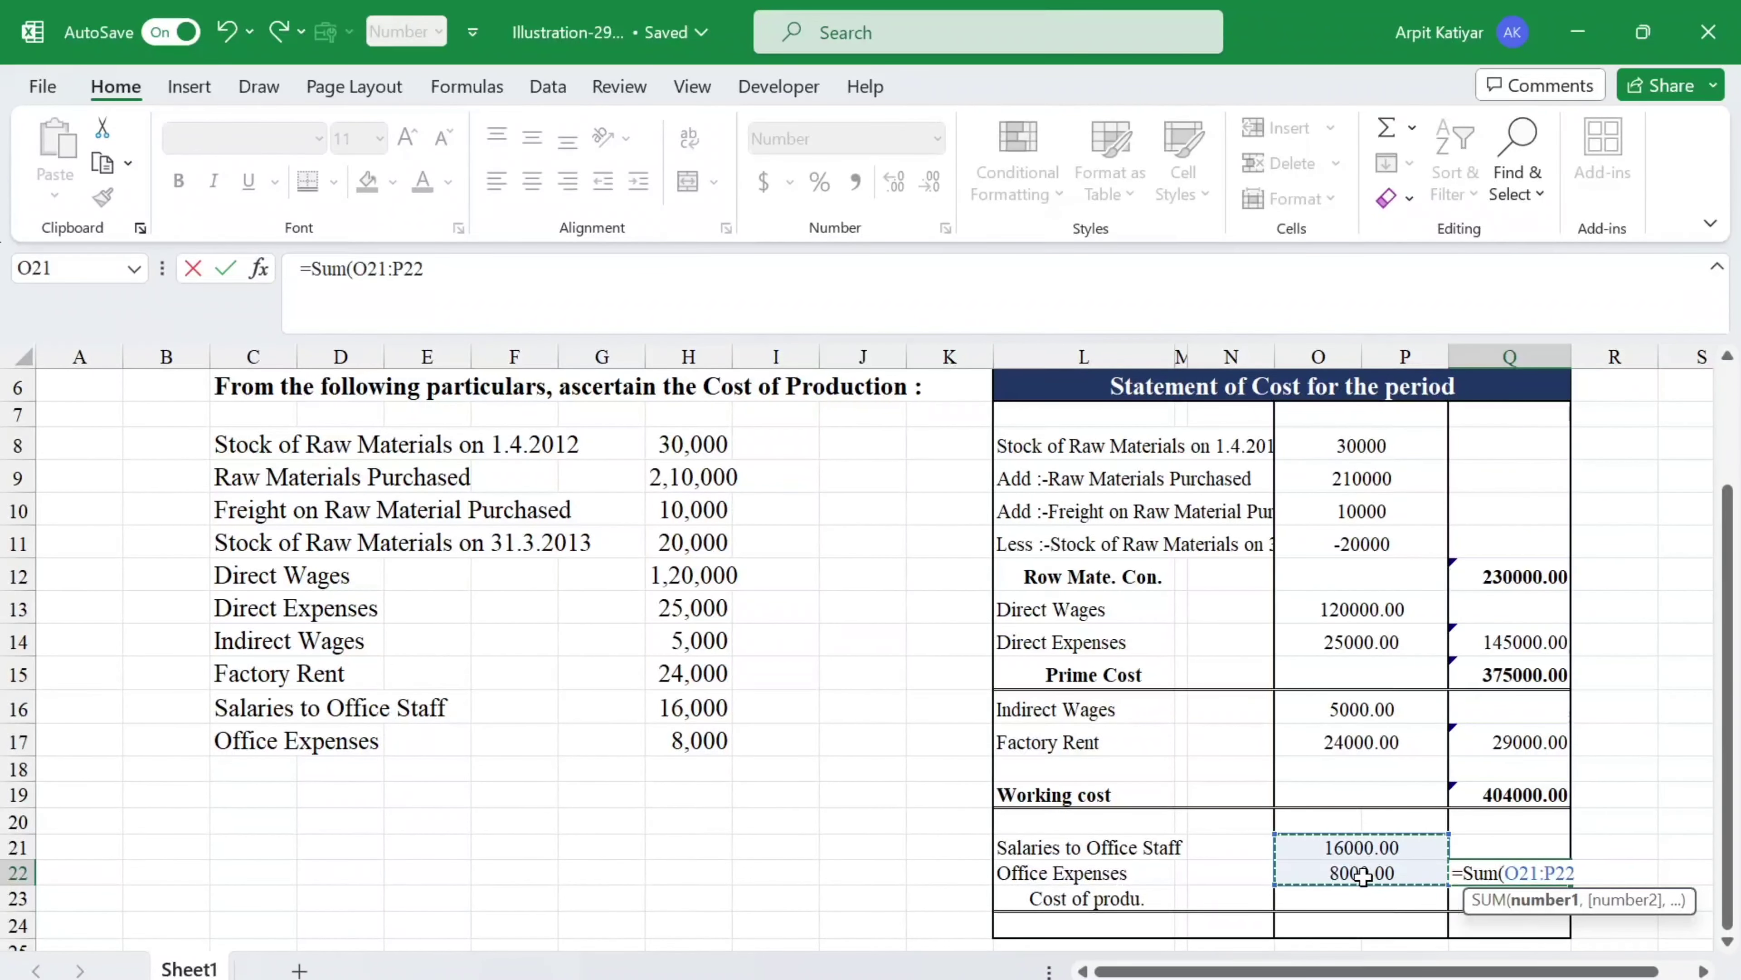
pyautogui.press('Return')
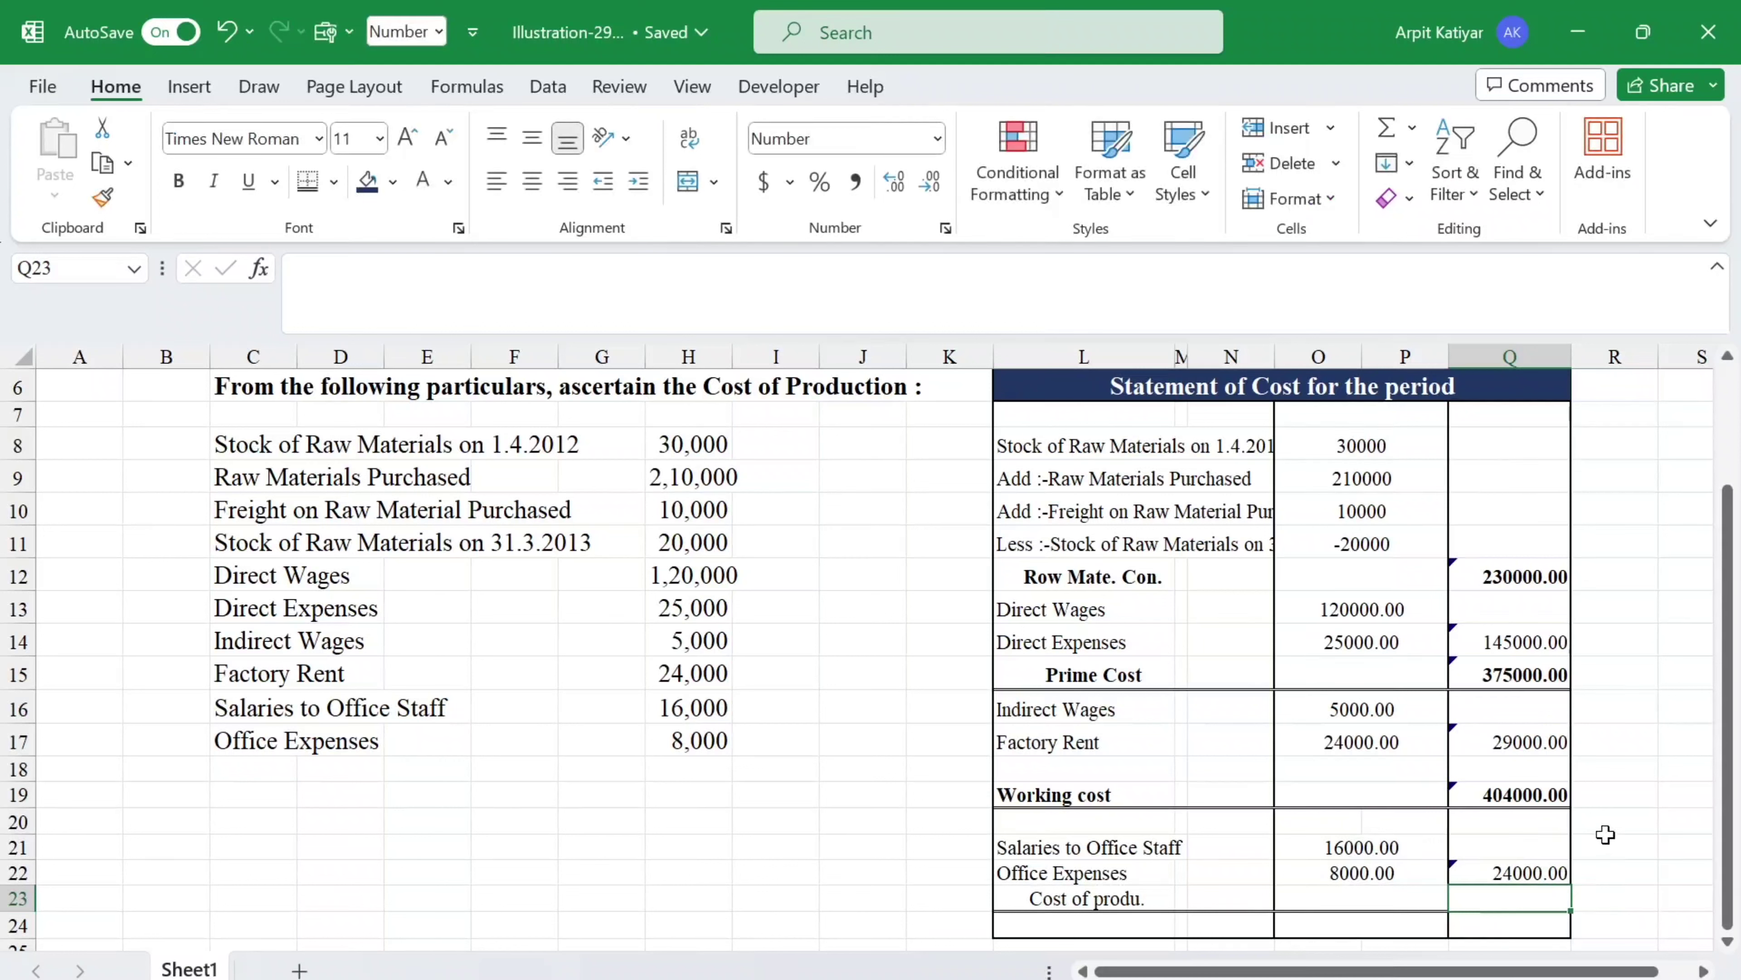
# Calculate the cost of production in Q24 with the formula =SUM(Q19:Q23).
pyautogui.click(1502, 924)
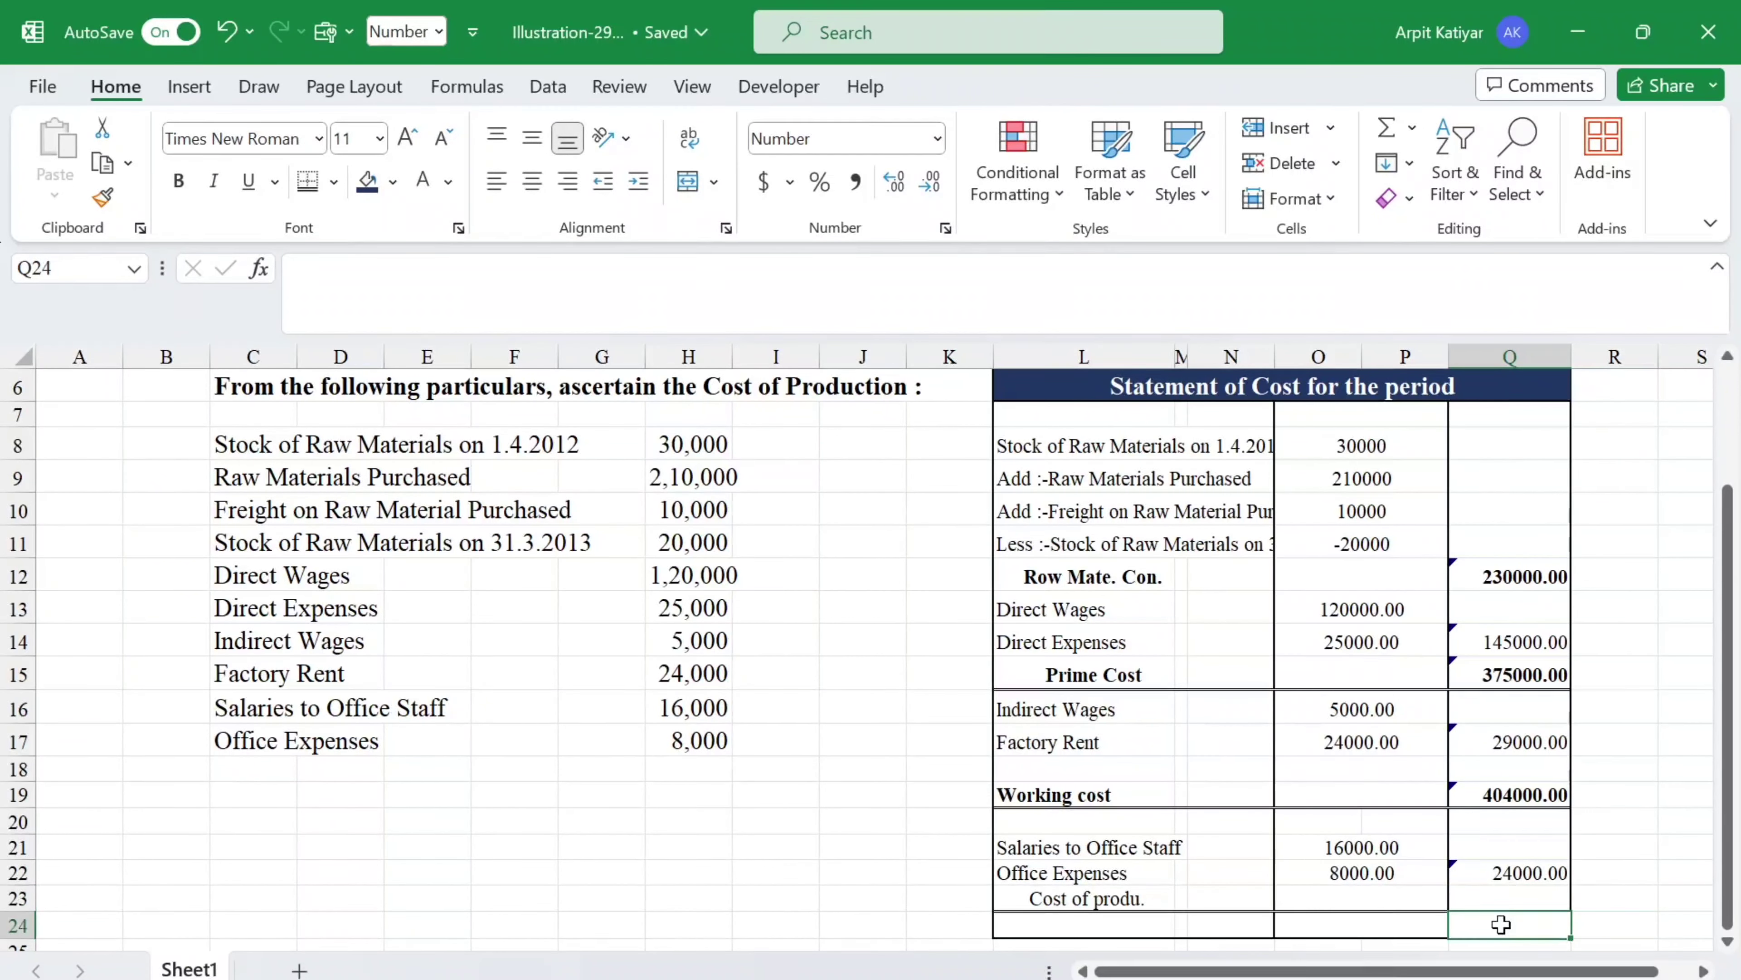
pyautogui.write('=s')
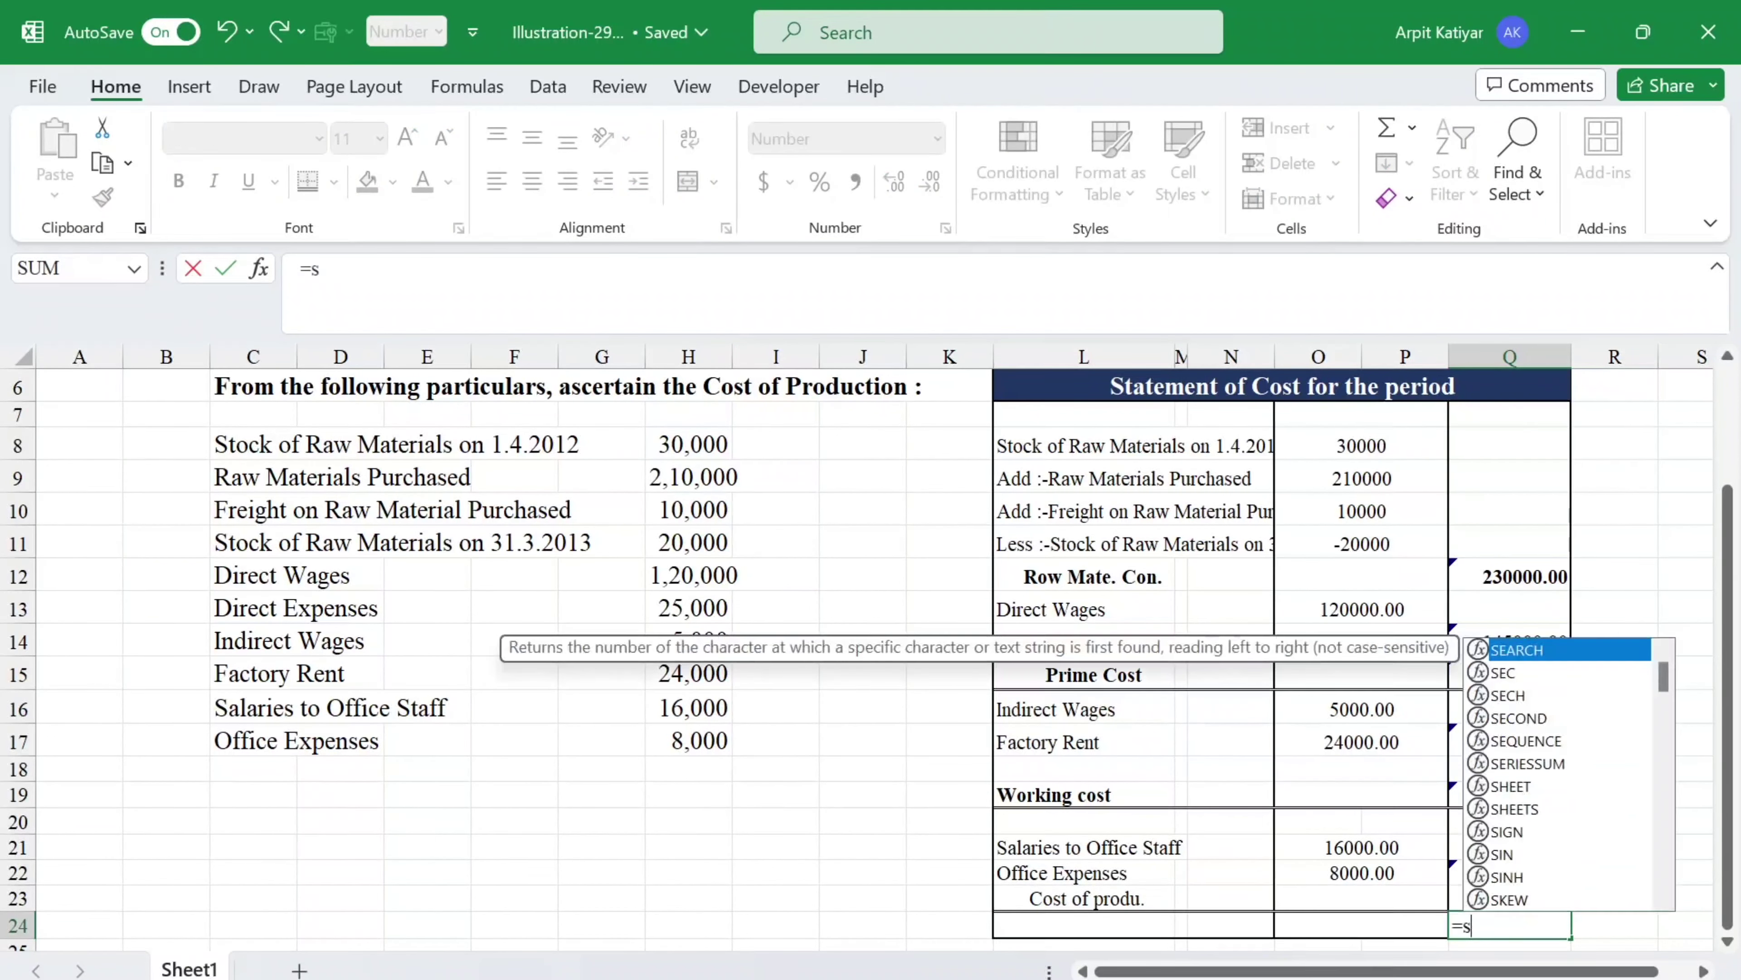
pyautogui.write('um(')
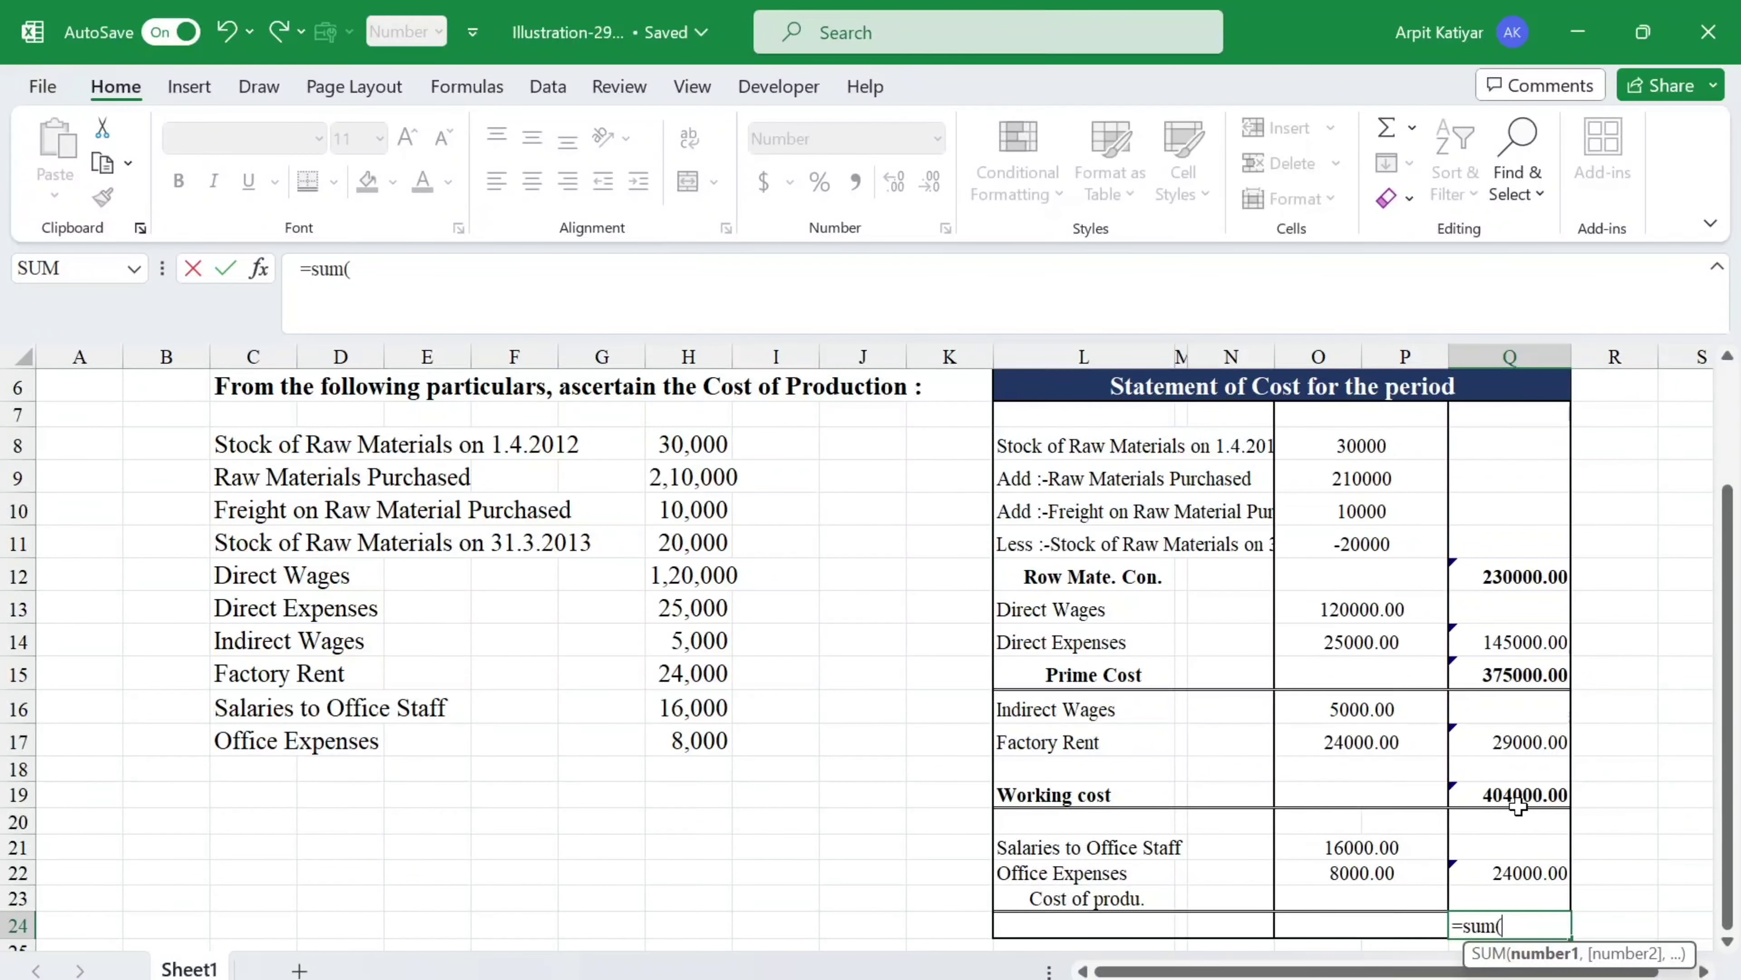
pyautogui.click(1519, 794)
pyautogui.moveTo(1519, 791); pyautogui.dragTo(1507, 892)
pyautogui.write(')')
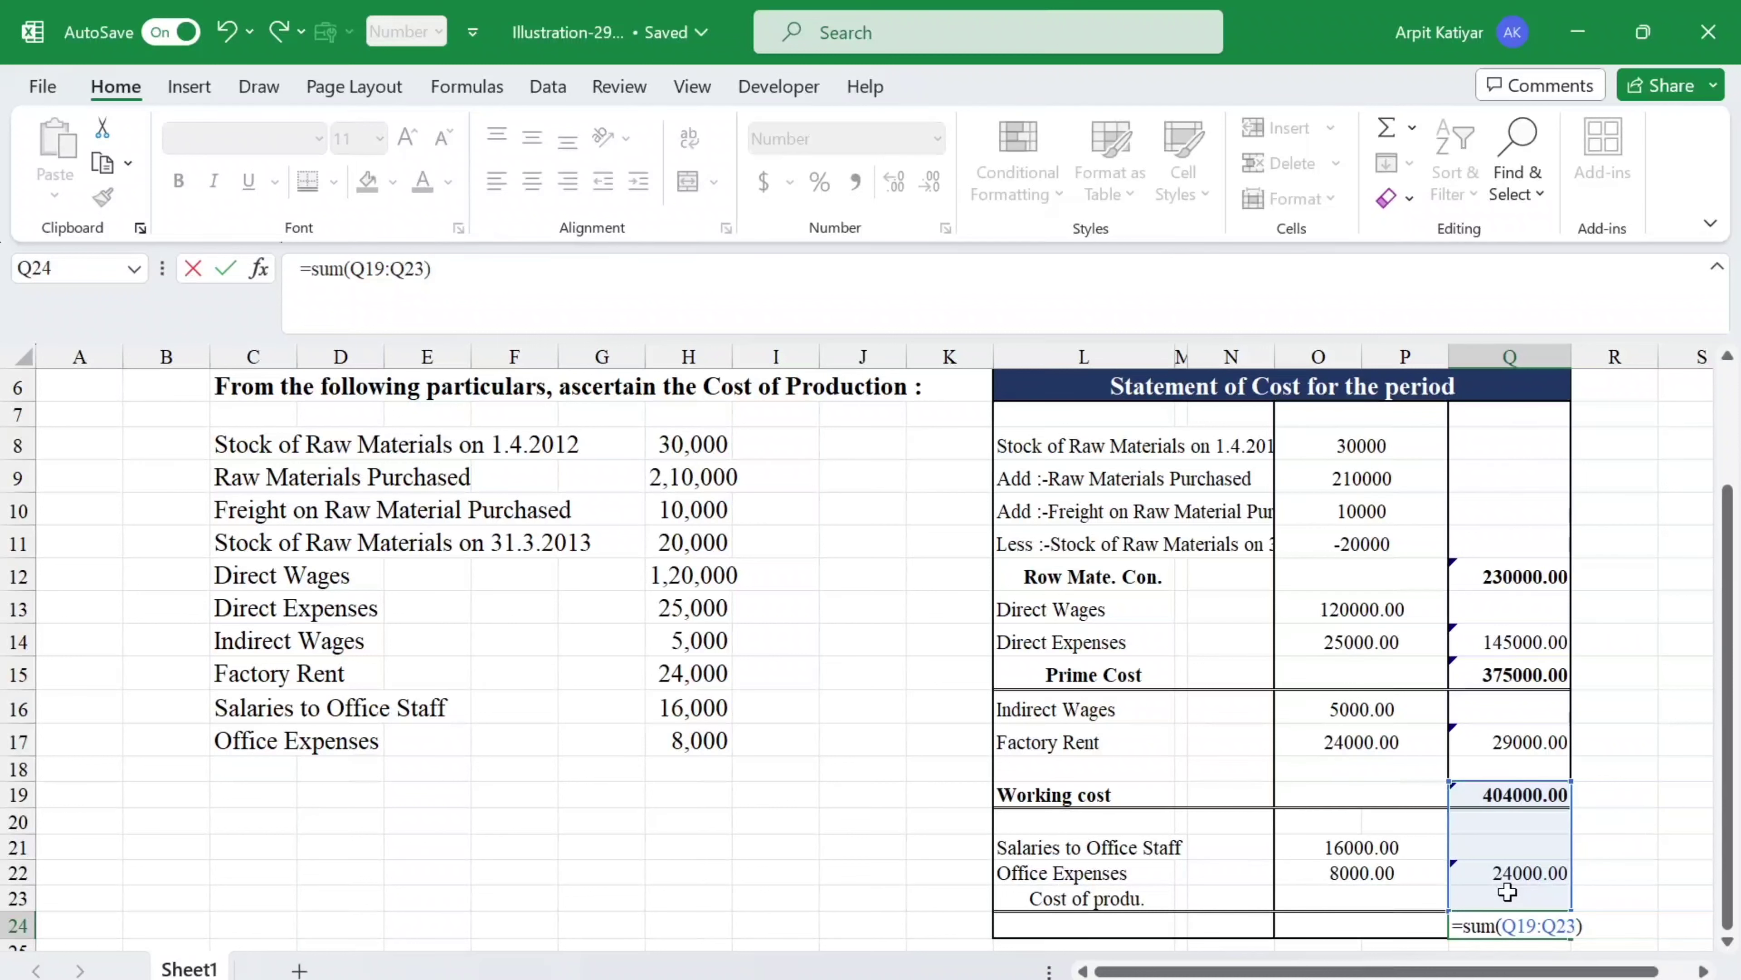
pyautogui.press('Return')
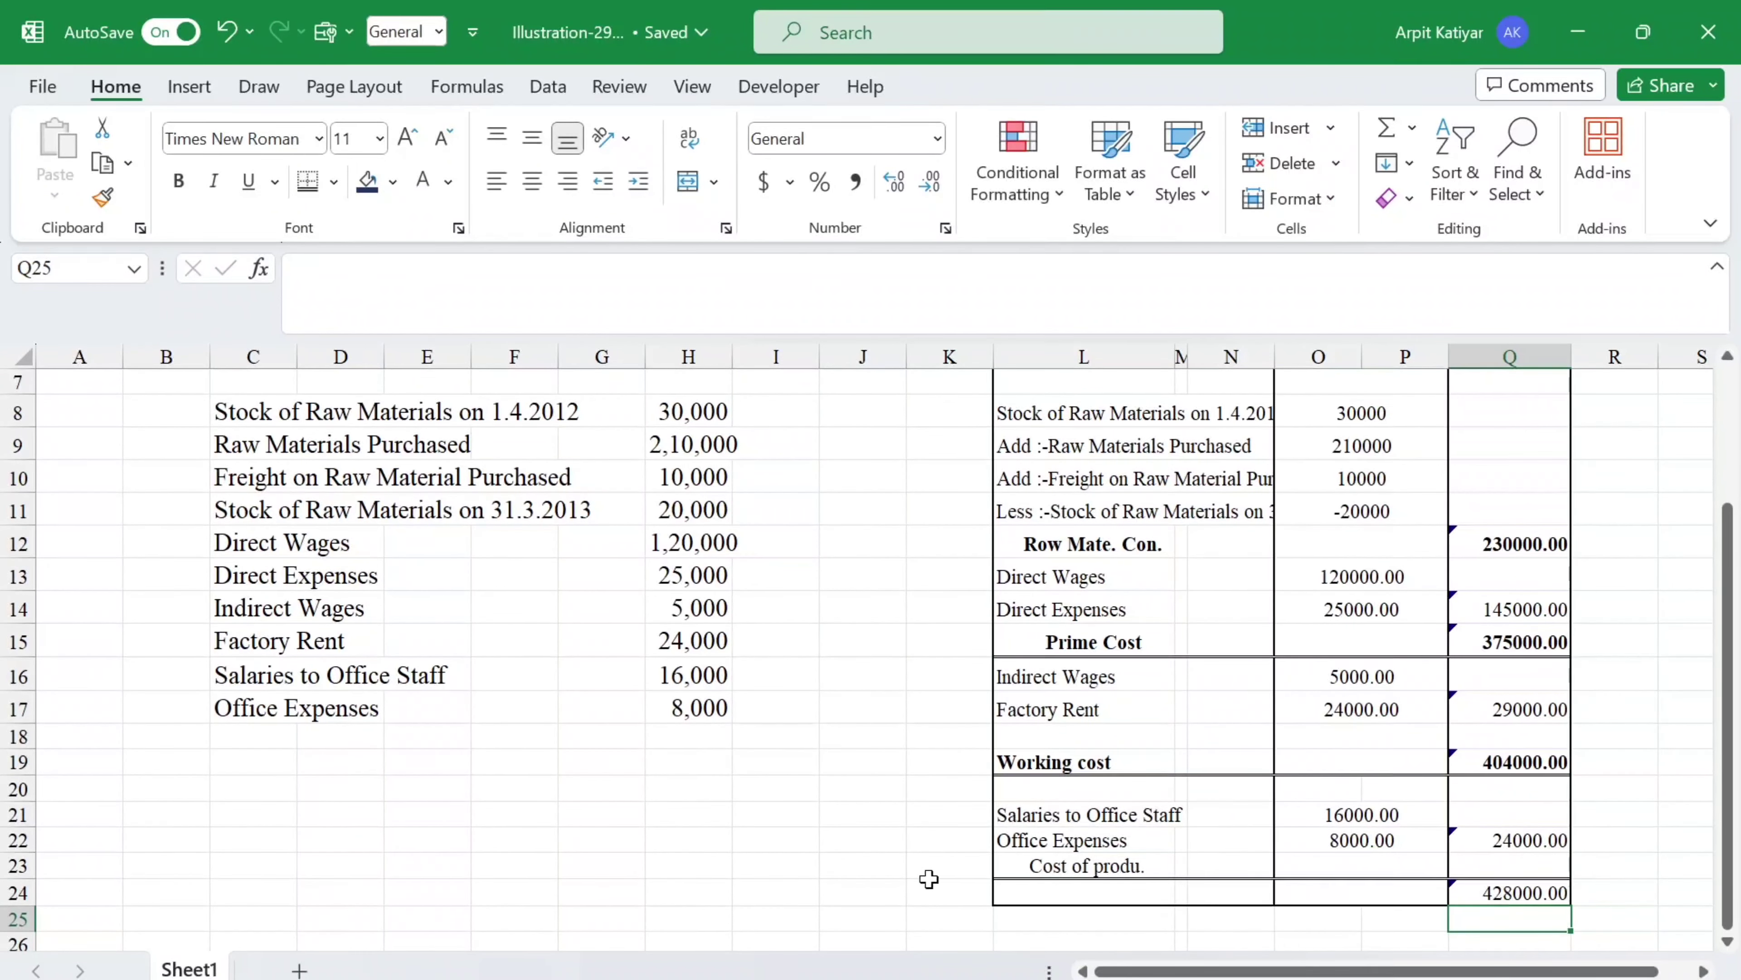
# Move the "Cost of produ." label from L23 to L24 by copying it down and clearing the original cell.
pyautogui.click(1125, 868)
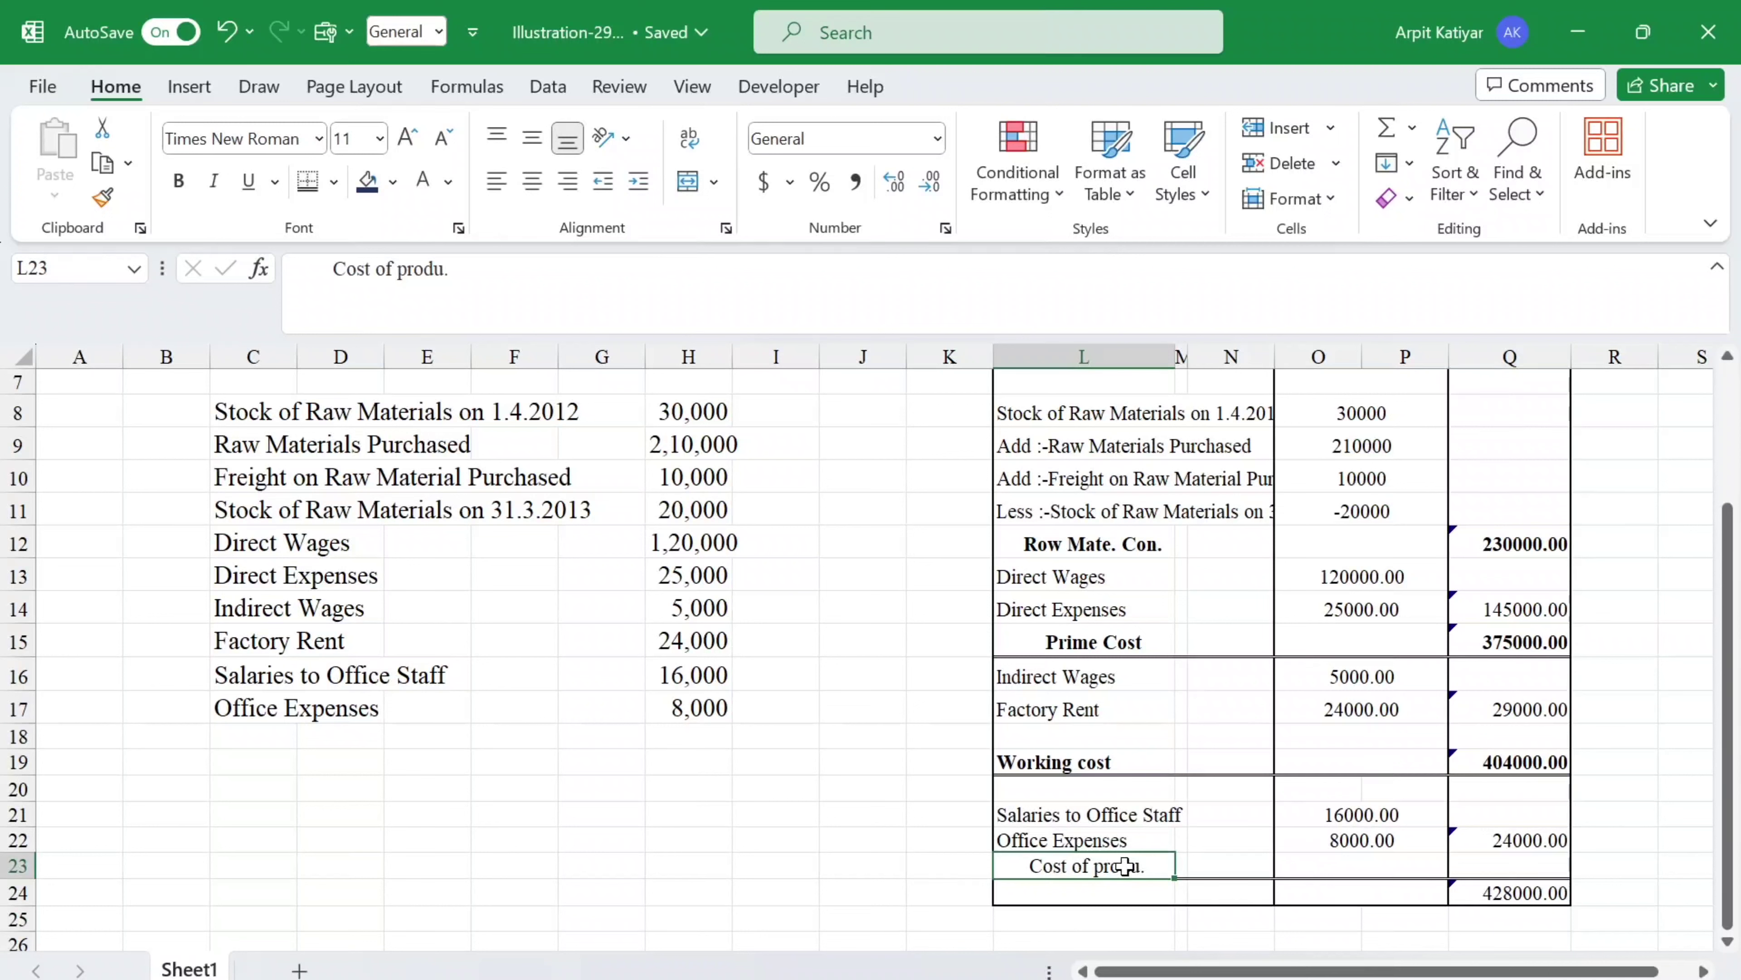
pyautogui.hotkey('ctrl', 'c')
pyautogui.click(1109, 890)
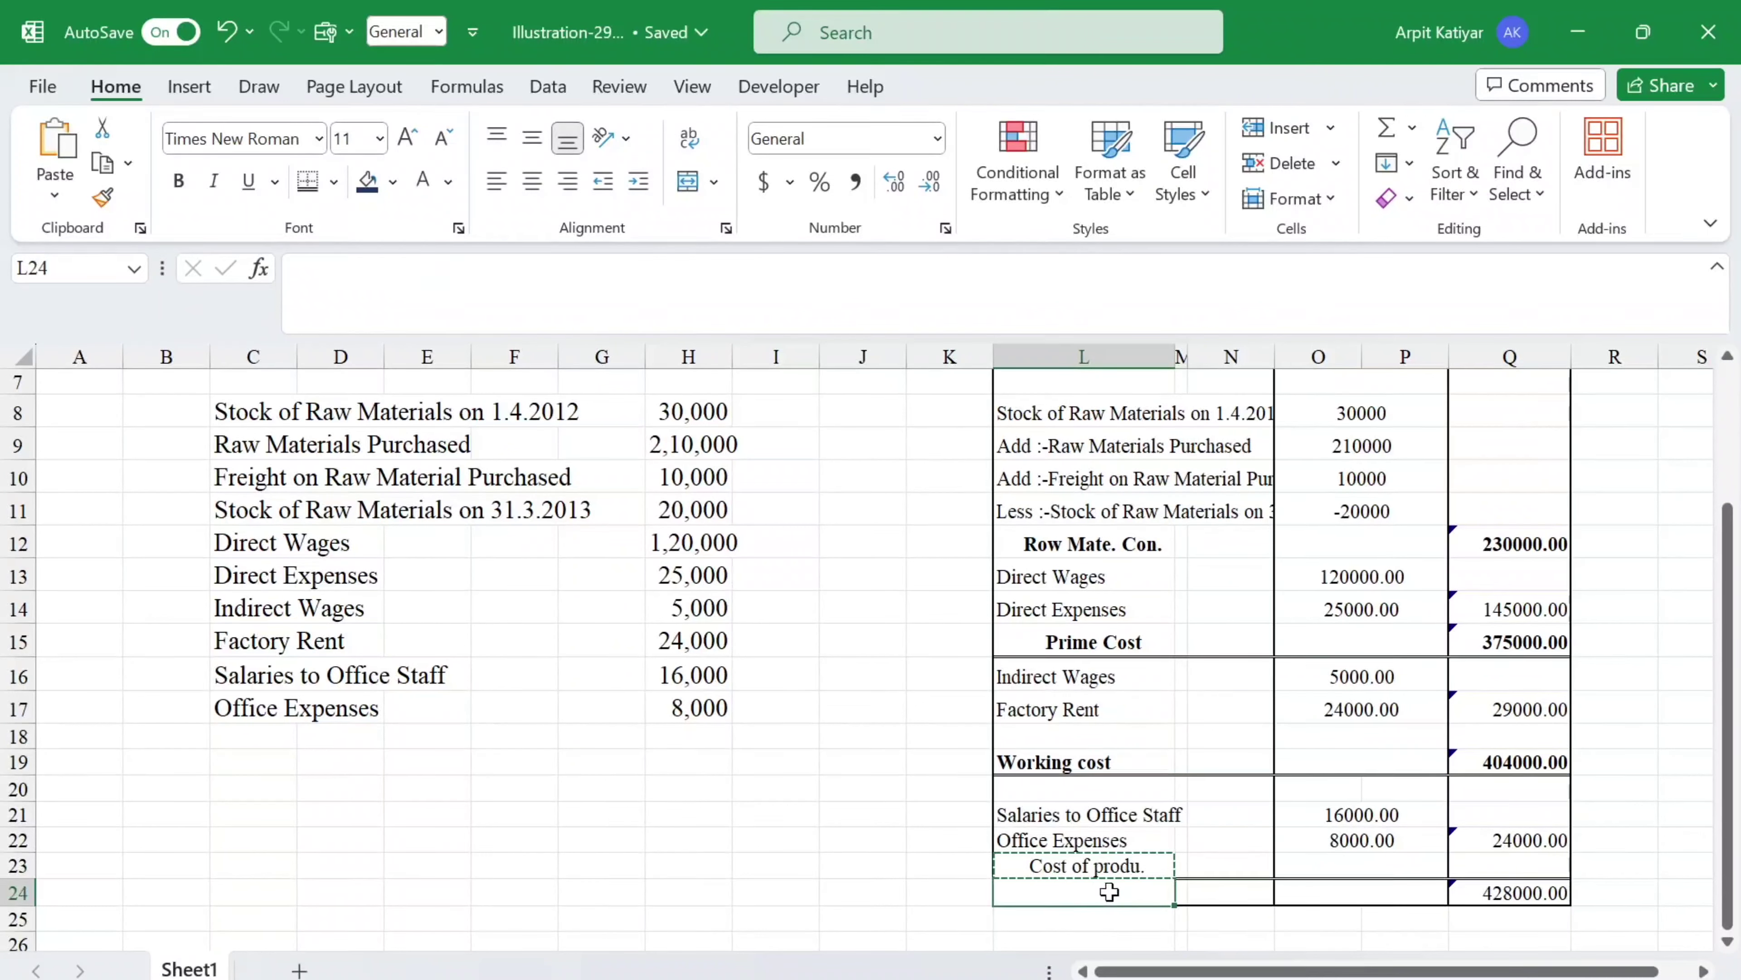
pyautogui.hotkey('ctrl', 'v')
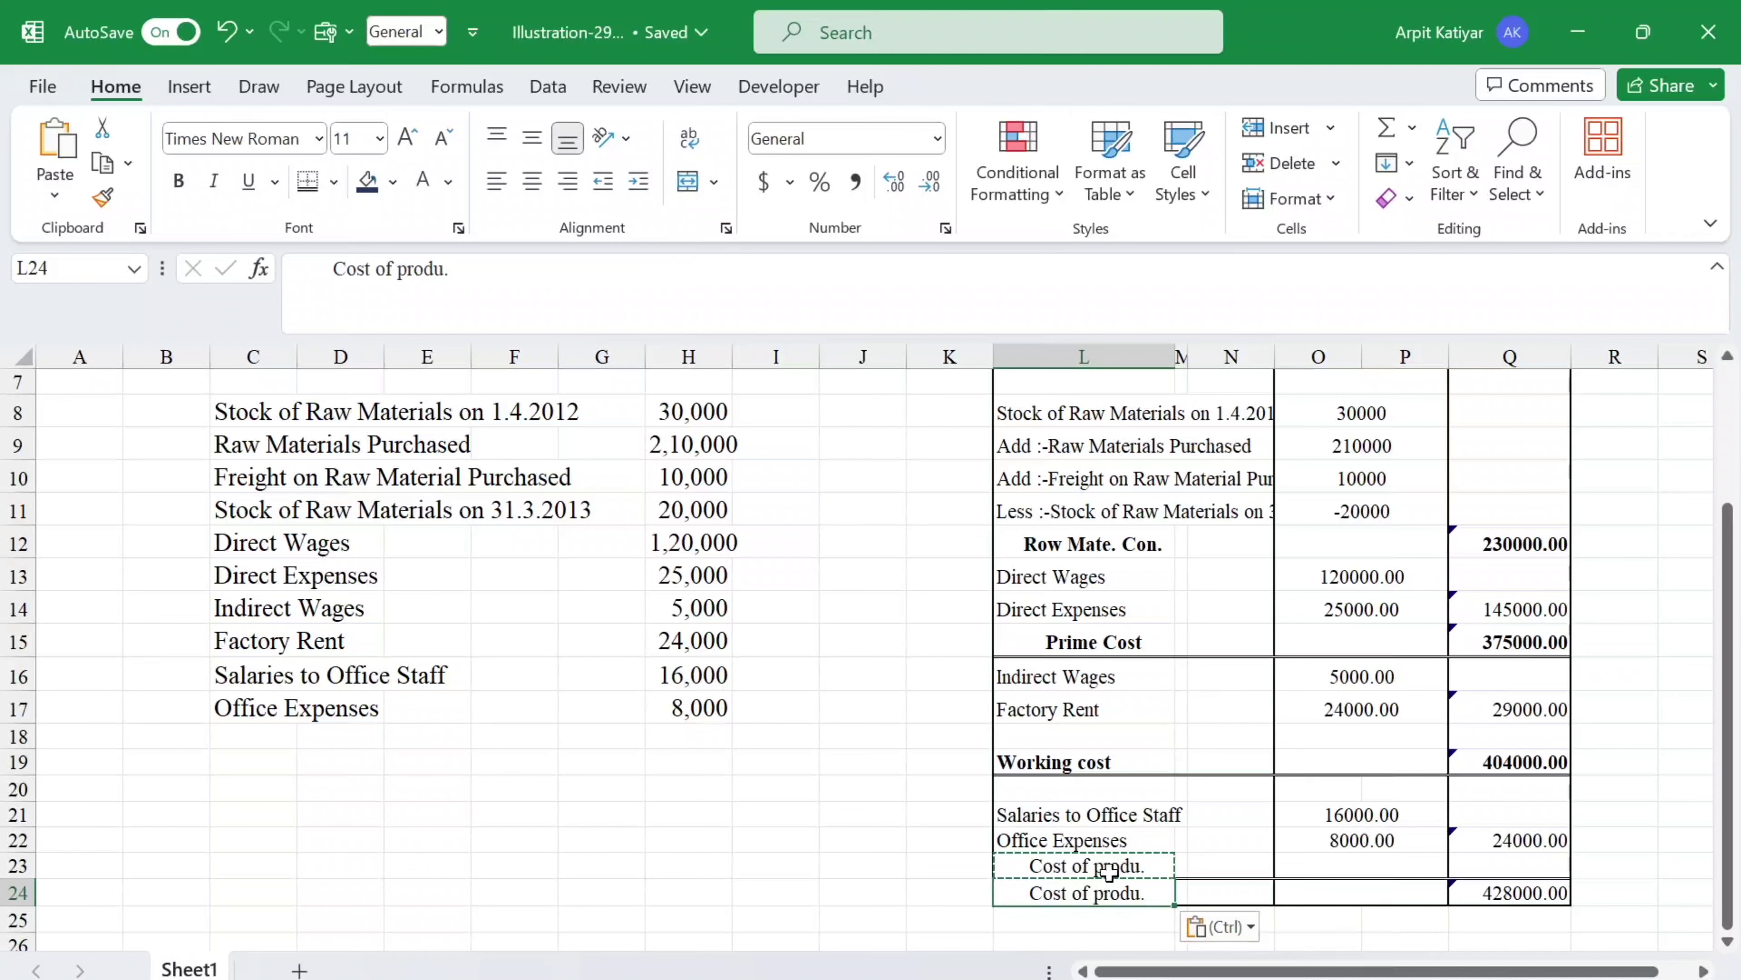
pyautogui.click(1109, 870)
pyautogui.press('Delete')
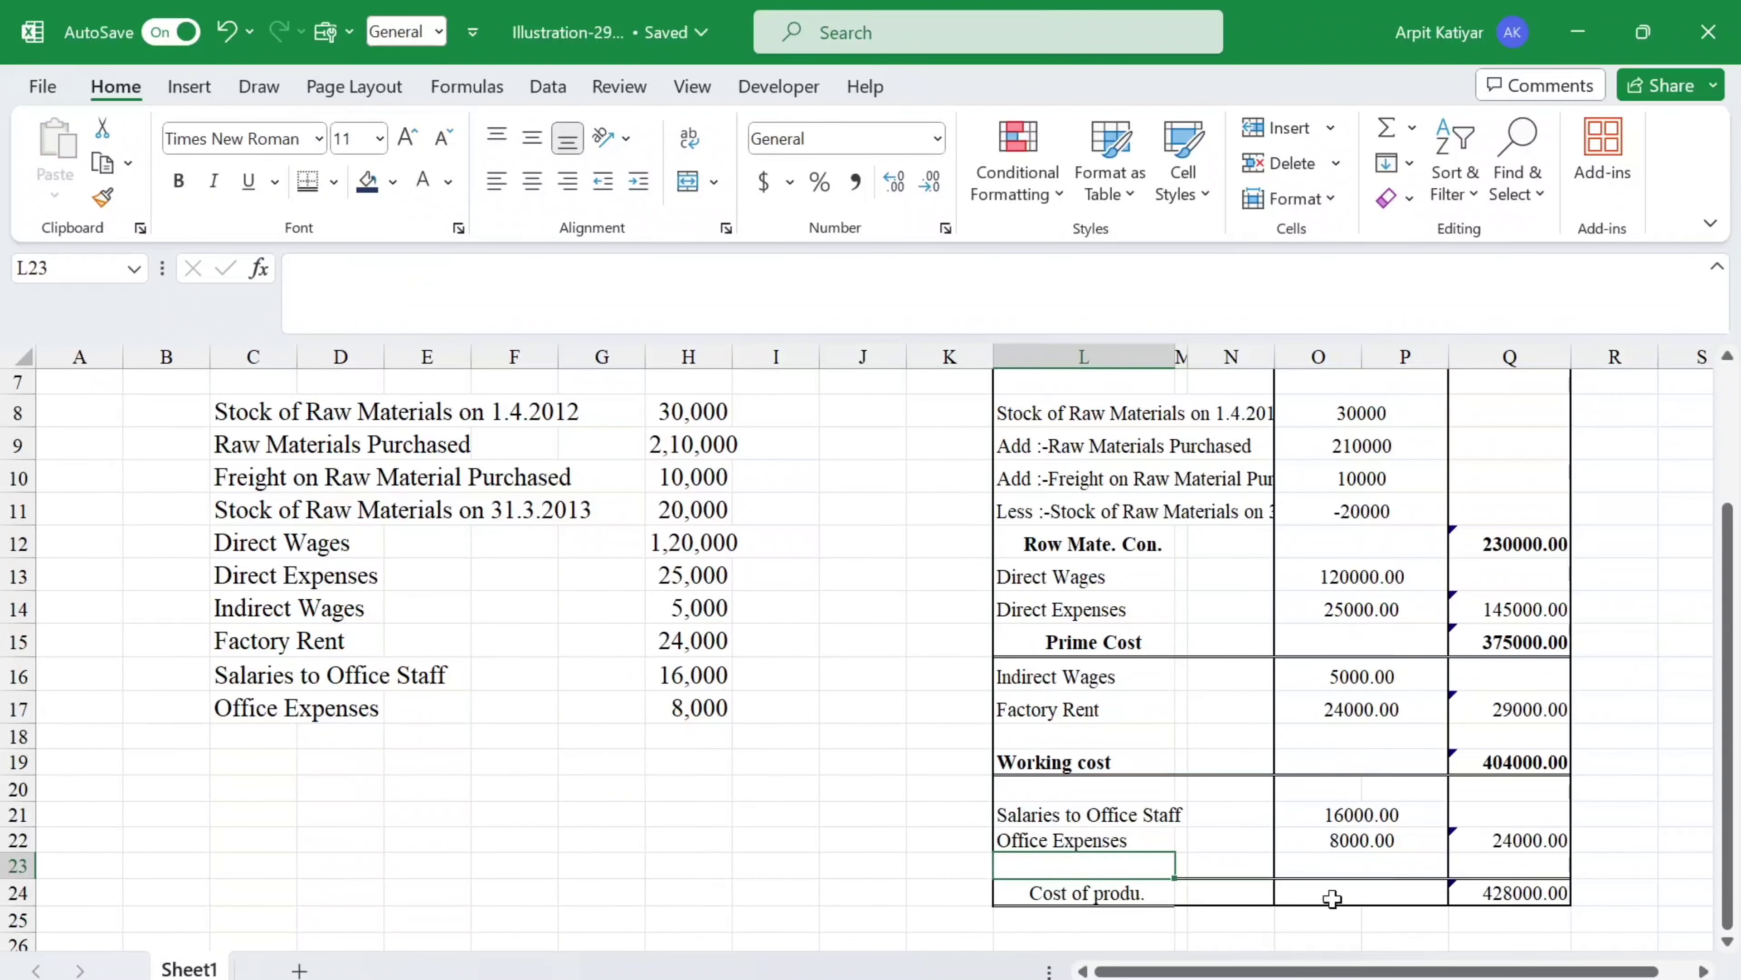
pyautogui.click(902, 899)
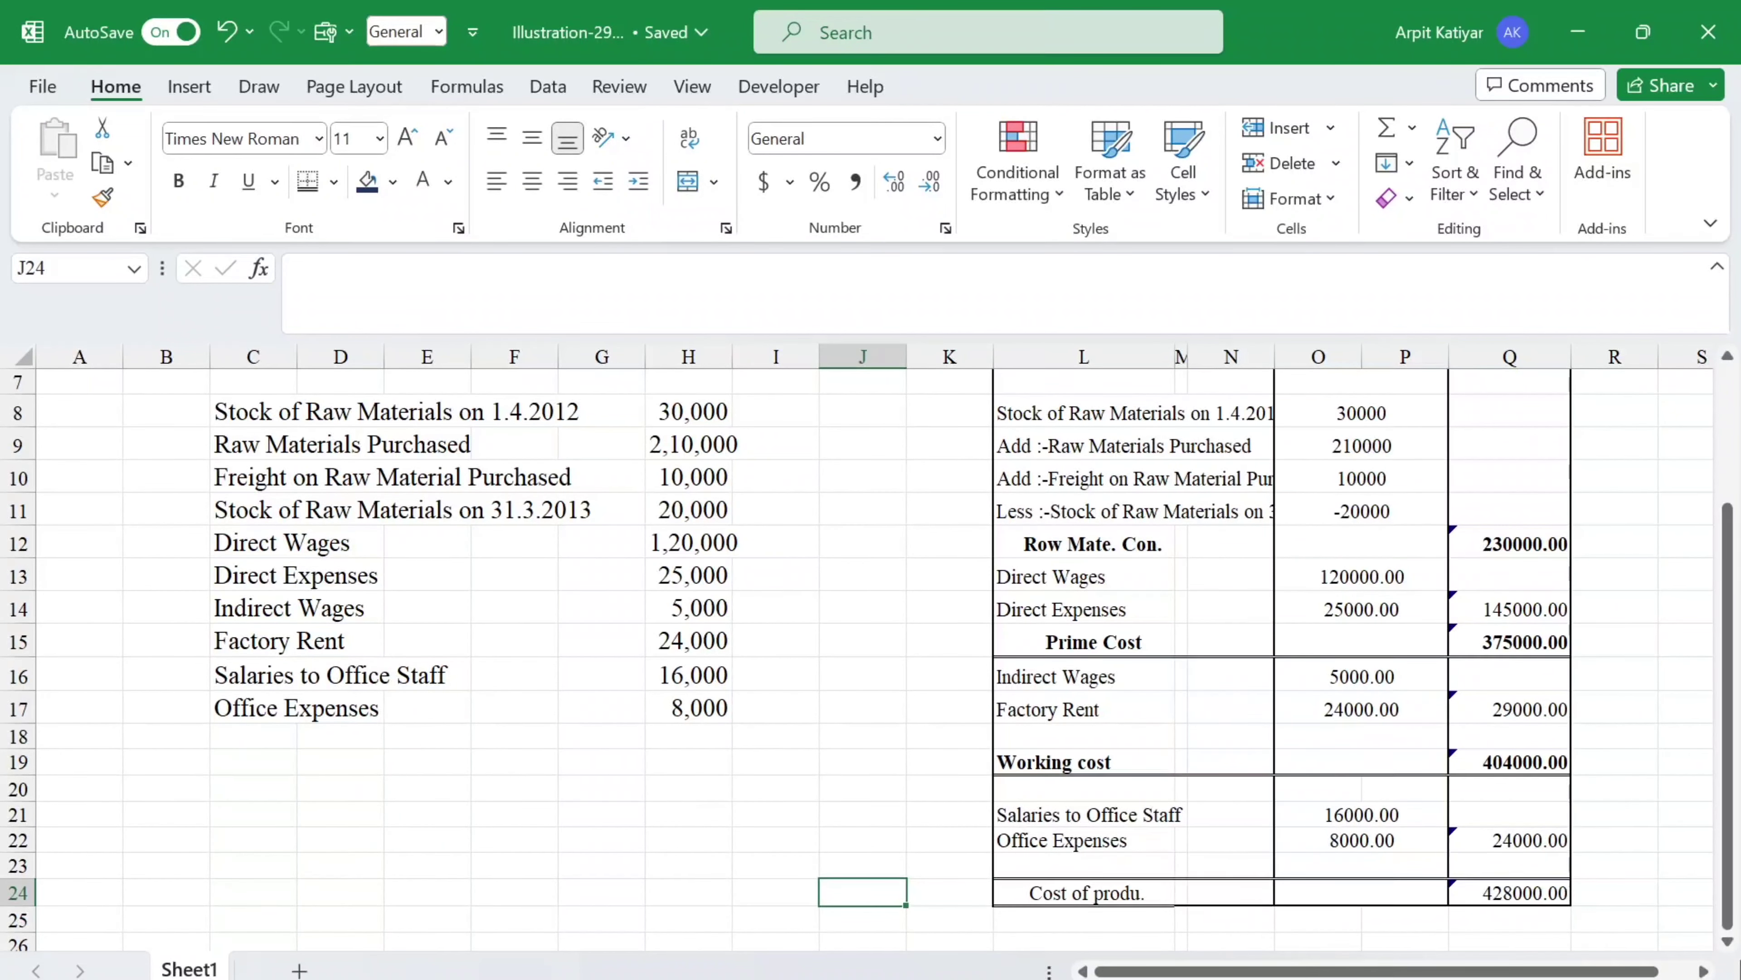